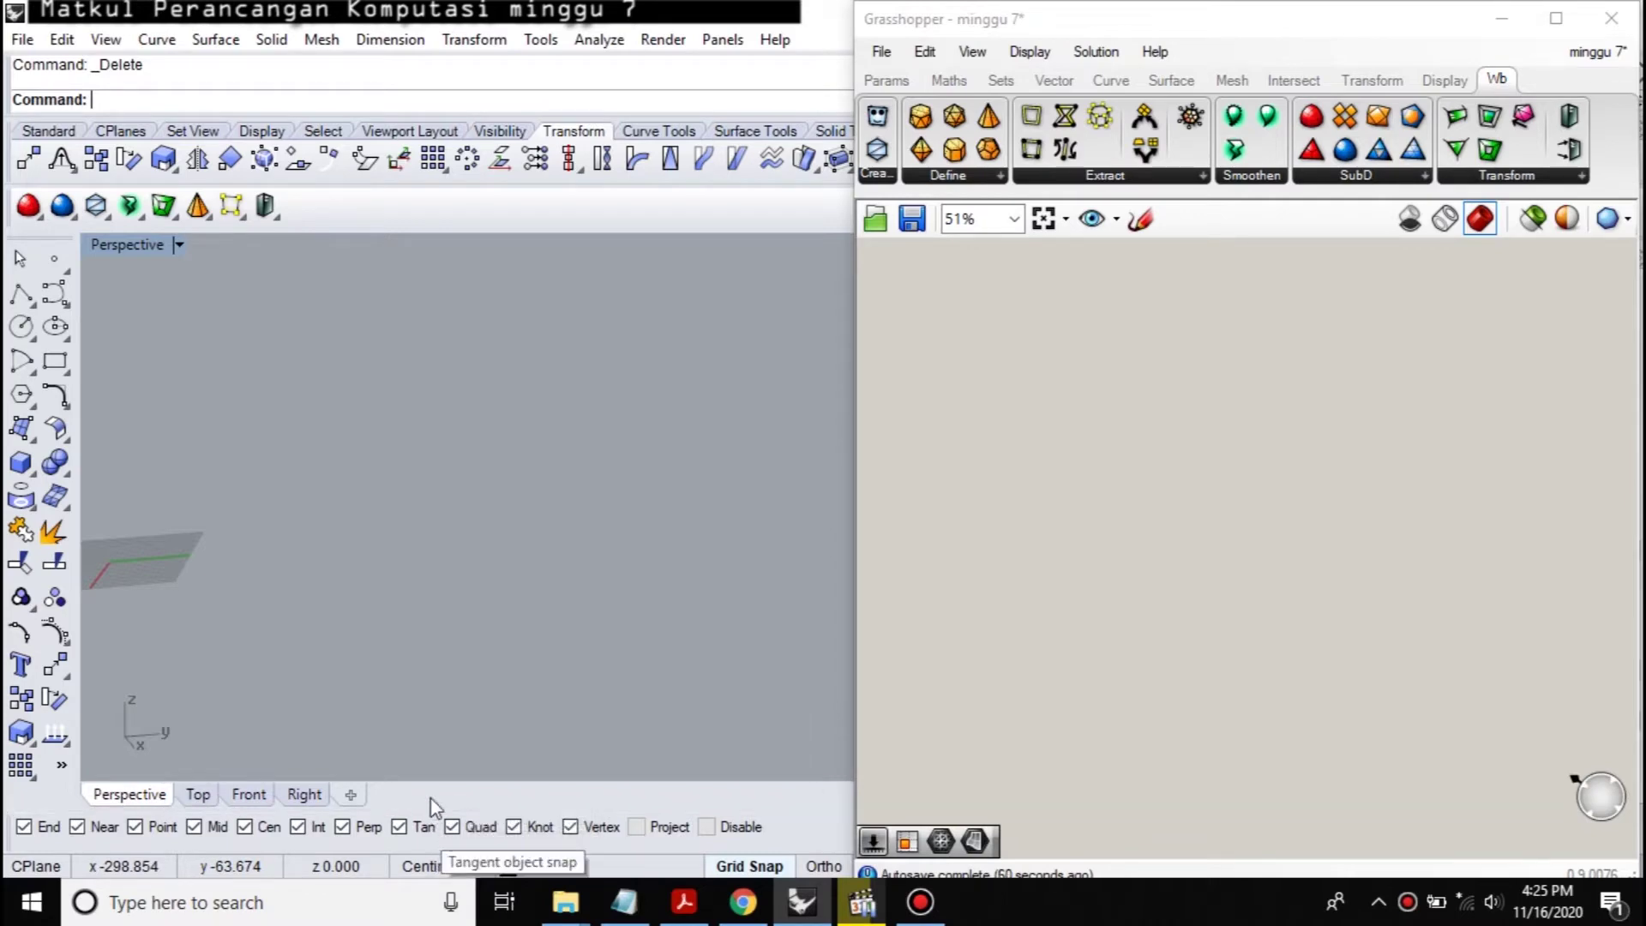
Step: Add a Curve parameter to the empty Grasshopper canvas
double_click(1025, 387)
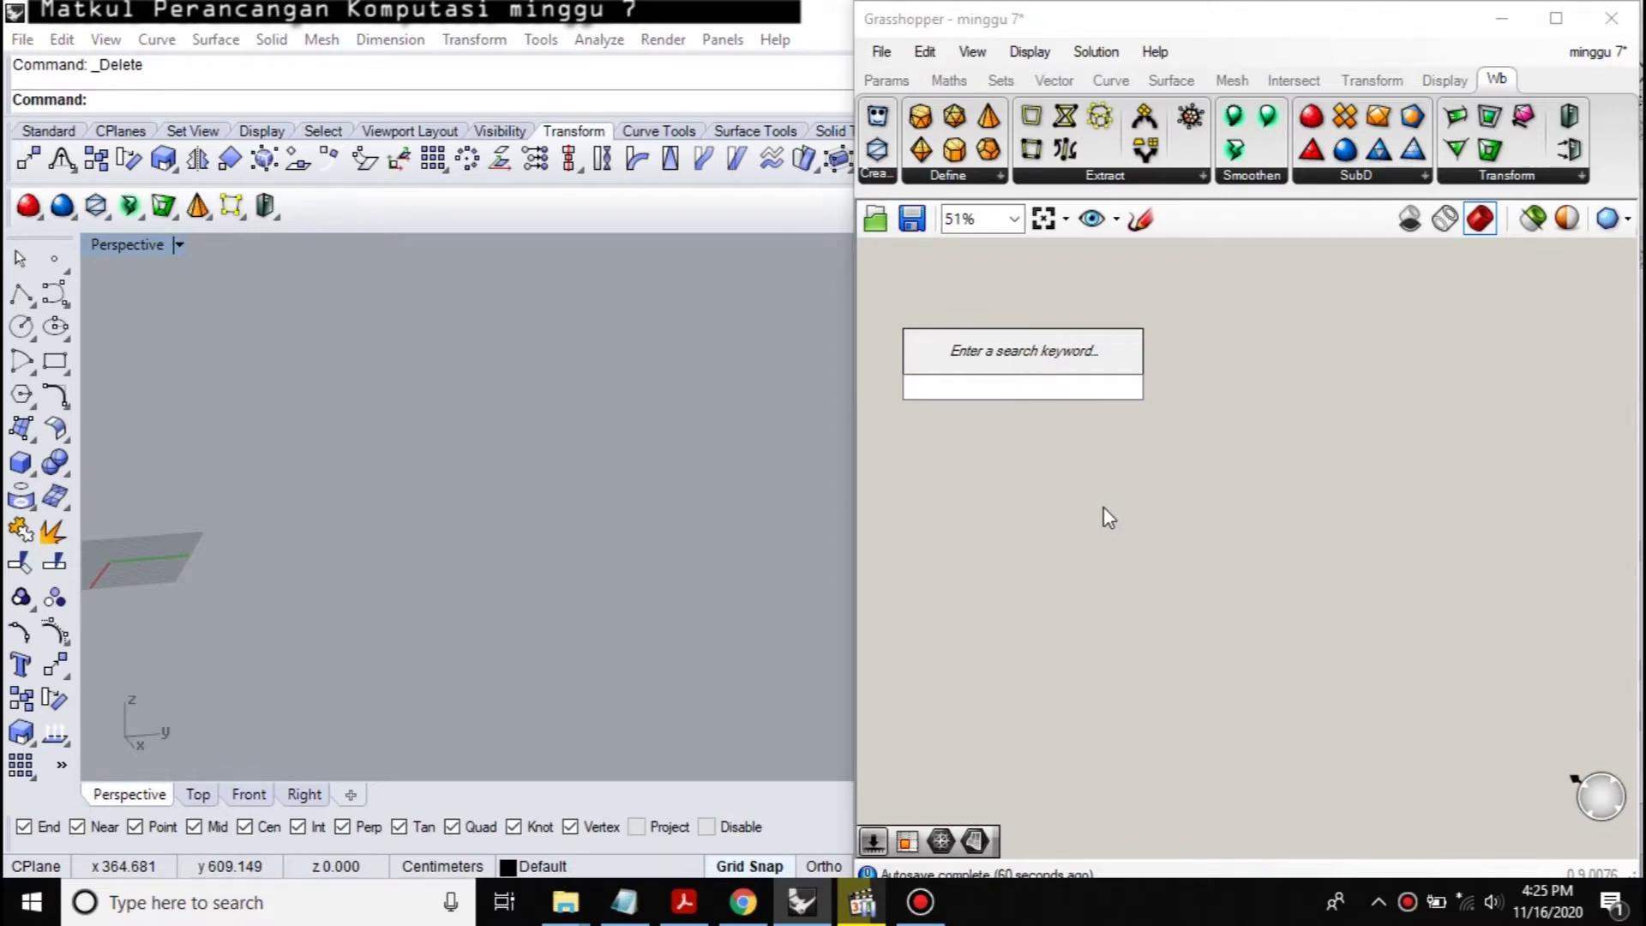
type("curve")
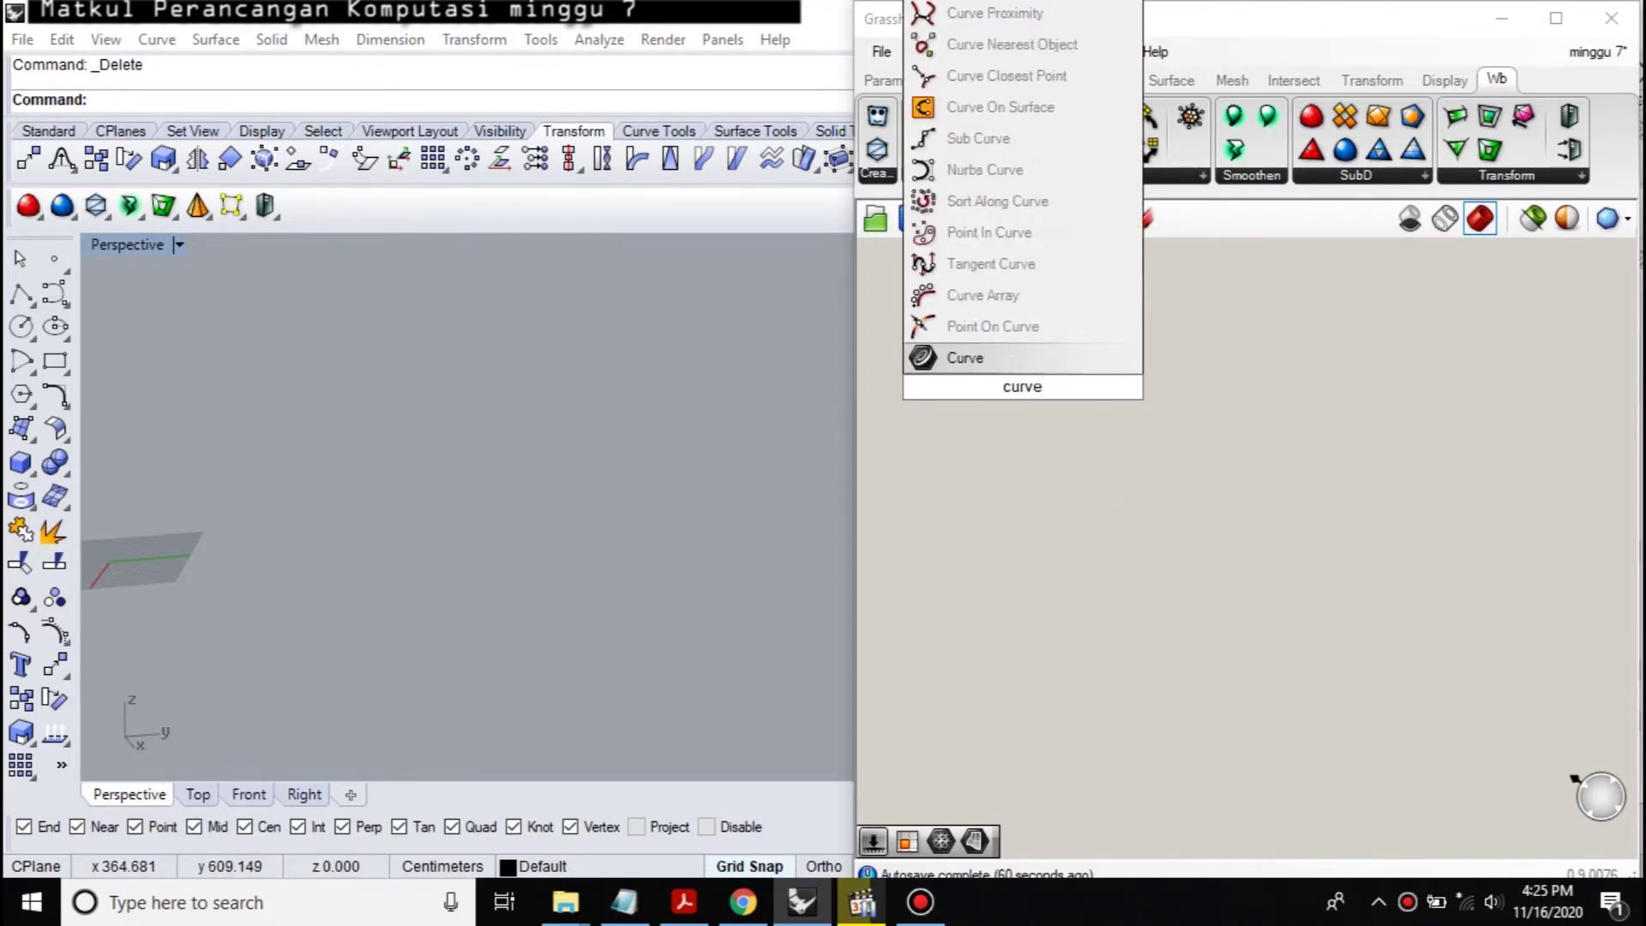
key("Return")
scroll(1011, 394, "up", 5)
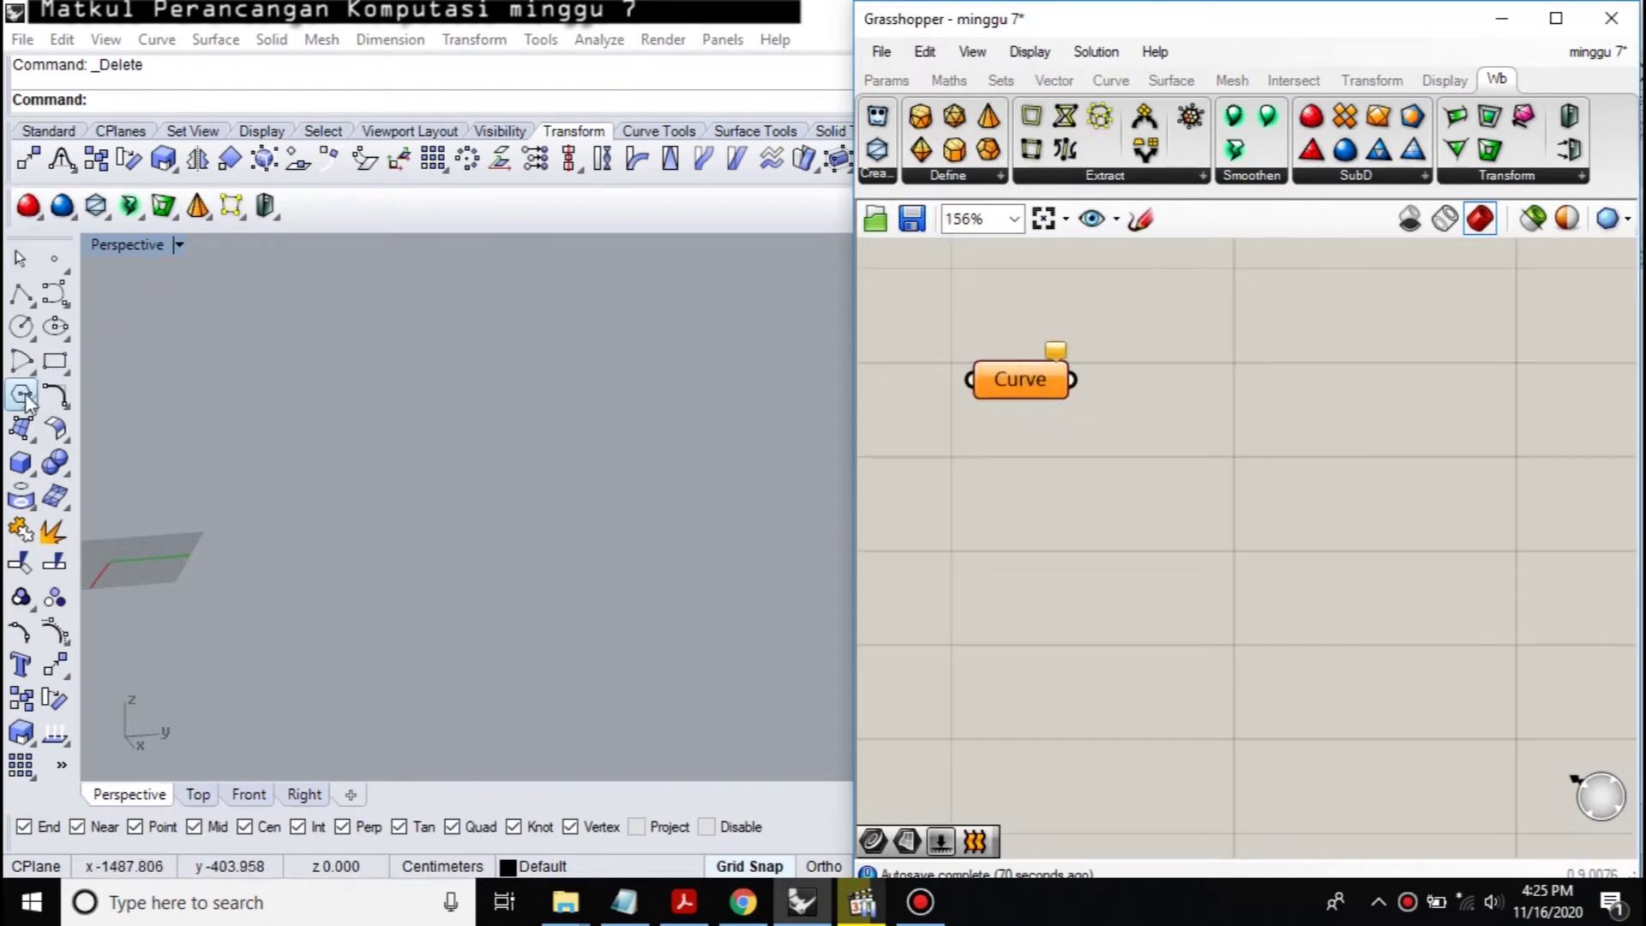
Step: Draw a corner-to-corner rectangle freehand on the ground plane of the Rhino Perspective viewport
left_click(55, 360)
left_click(331, 576)
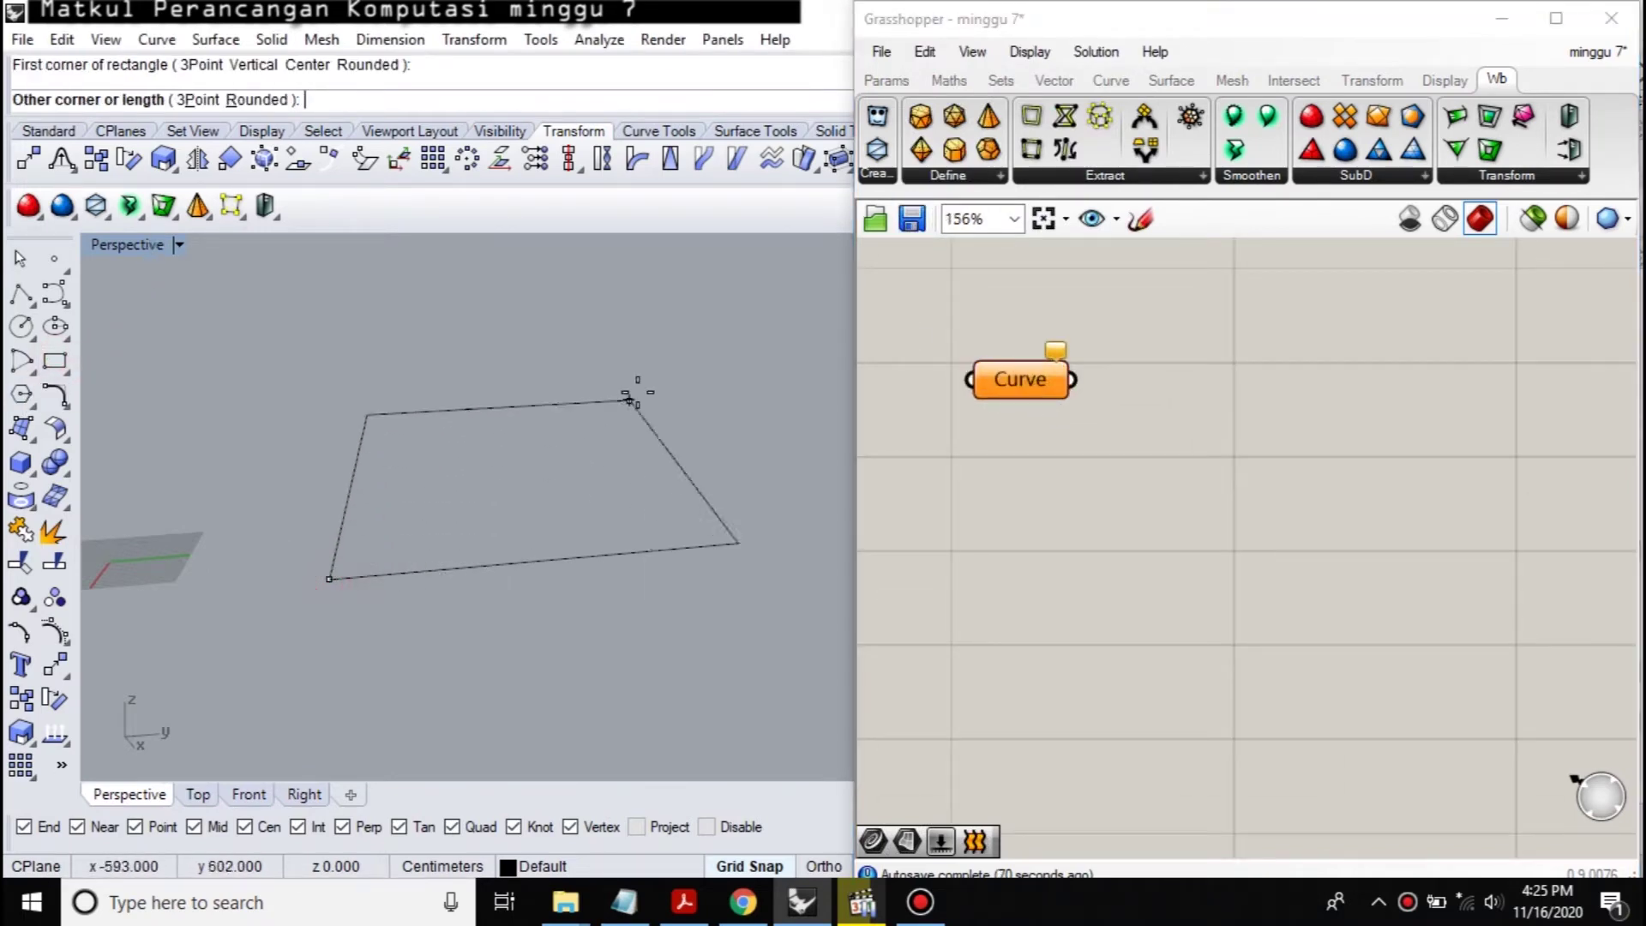
scroll(720, 334, "down", 2)
scroll(480, 454, "up", 2)
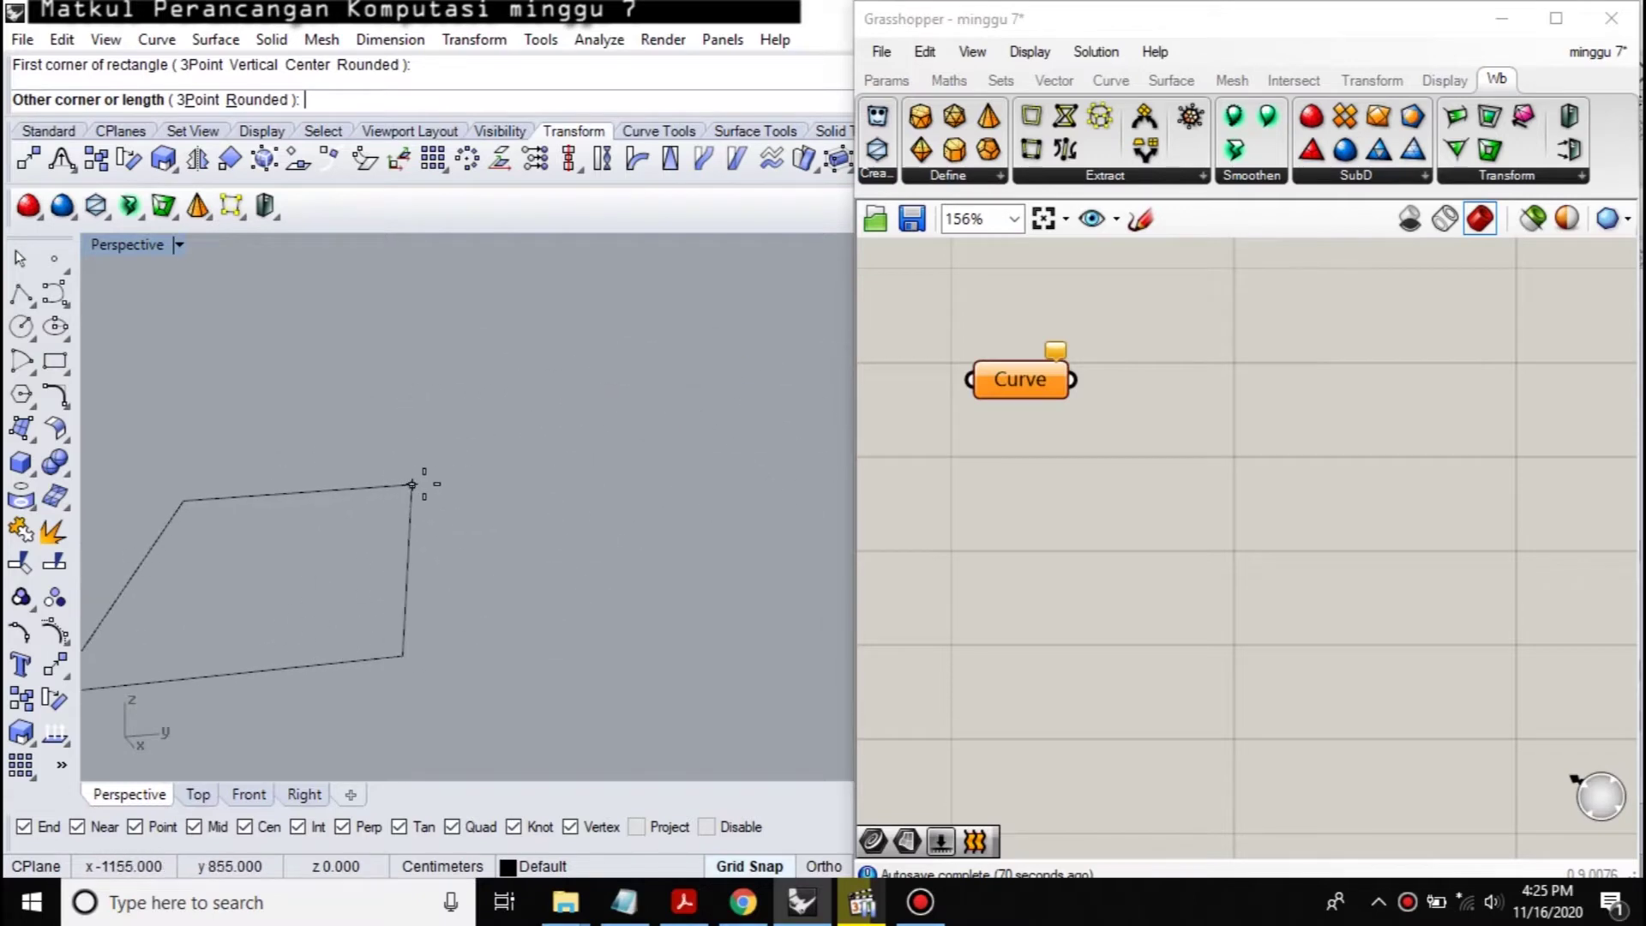
left_click(464, 450)
right_click_drag(429, 589, 654, 570, "shift")
Step: Reference the drawn rectangle in the Curve parameter as a single curve
left_click(1069, 437)
left_click(1029, 386)
right_click(1029, 390)
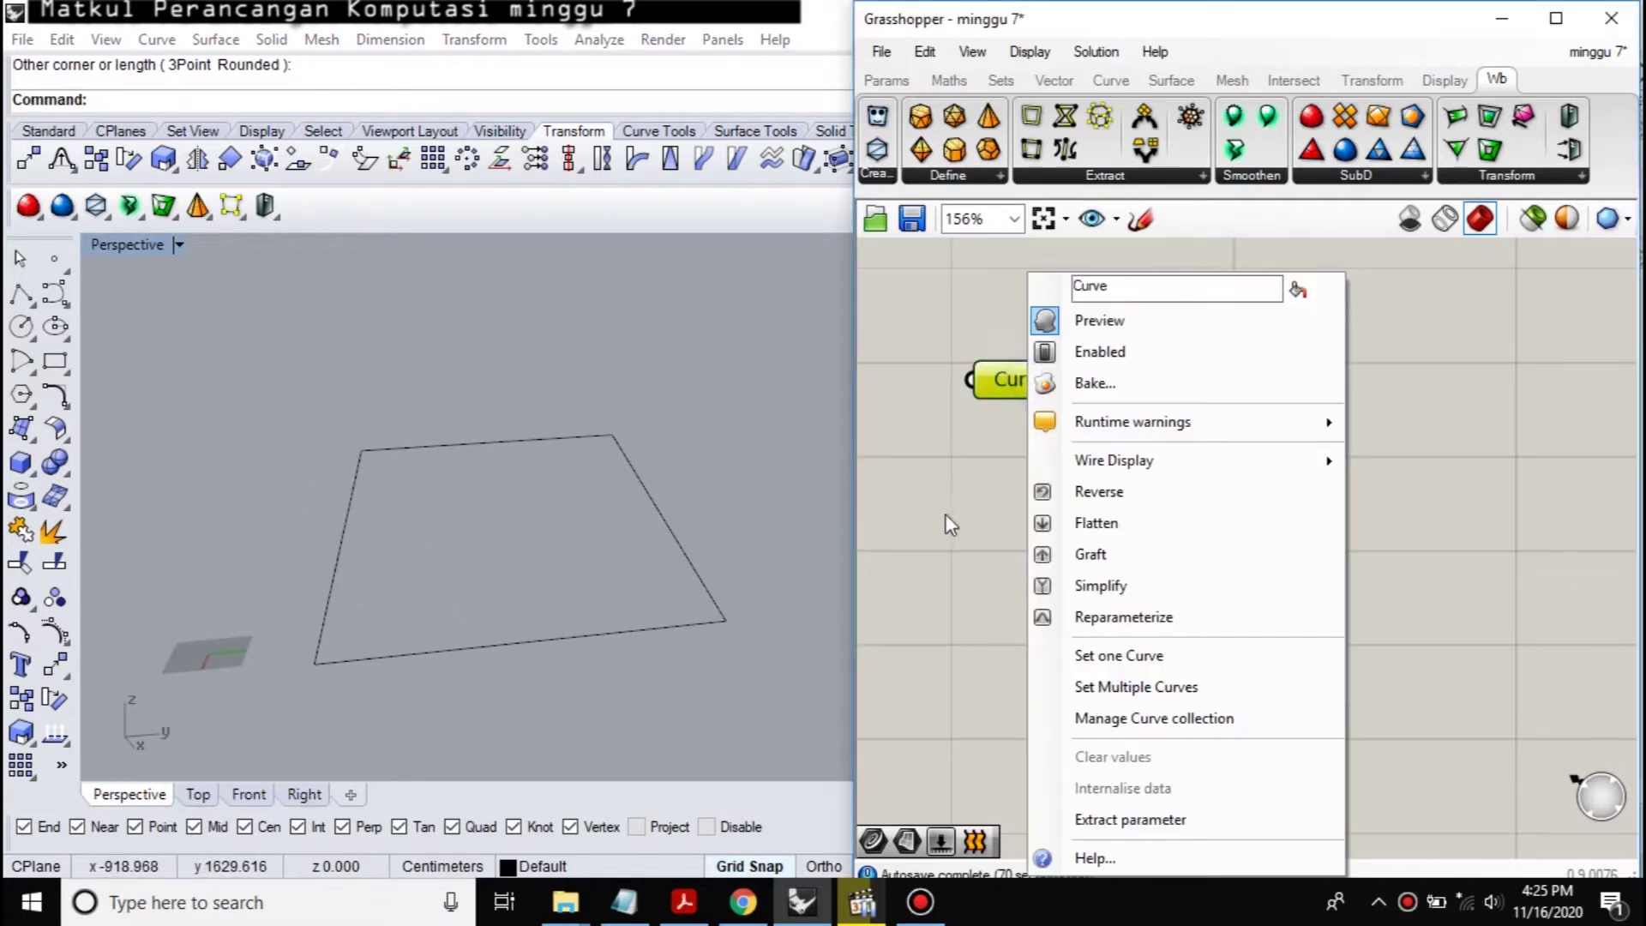
left_click(1082, 655)
left_click(701, 592)
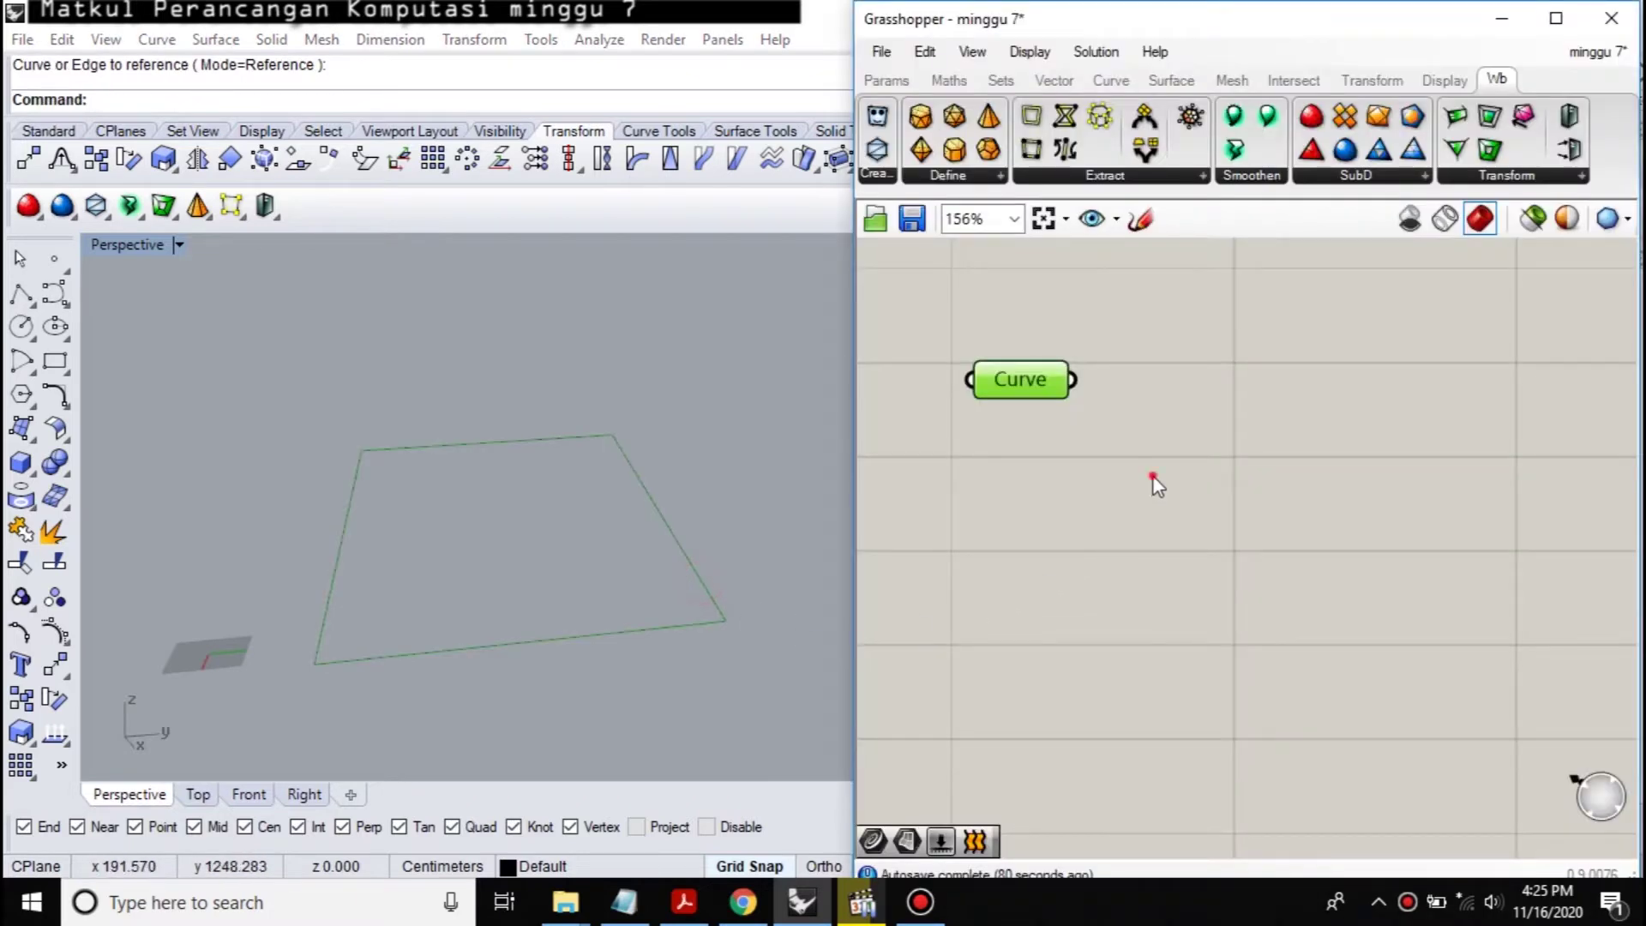
Step: Add a Surface parameter beside the Curve parameter and connect the curve output to it
double_click(1193, 398)
type("surface")
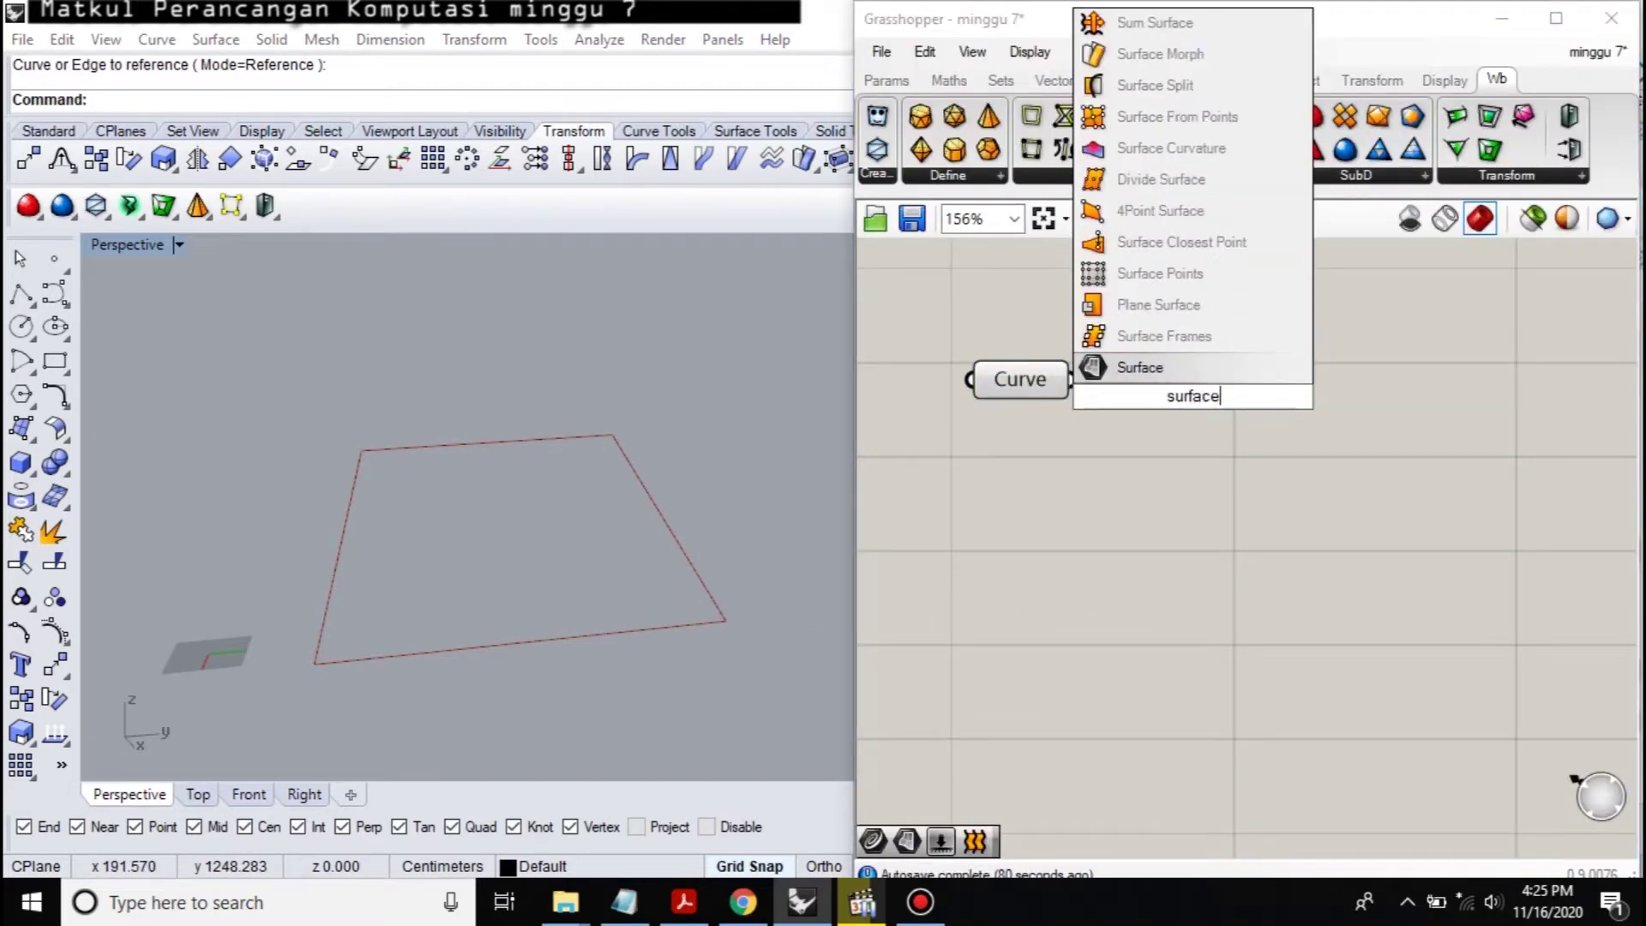
key("Return")
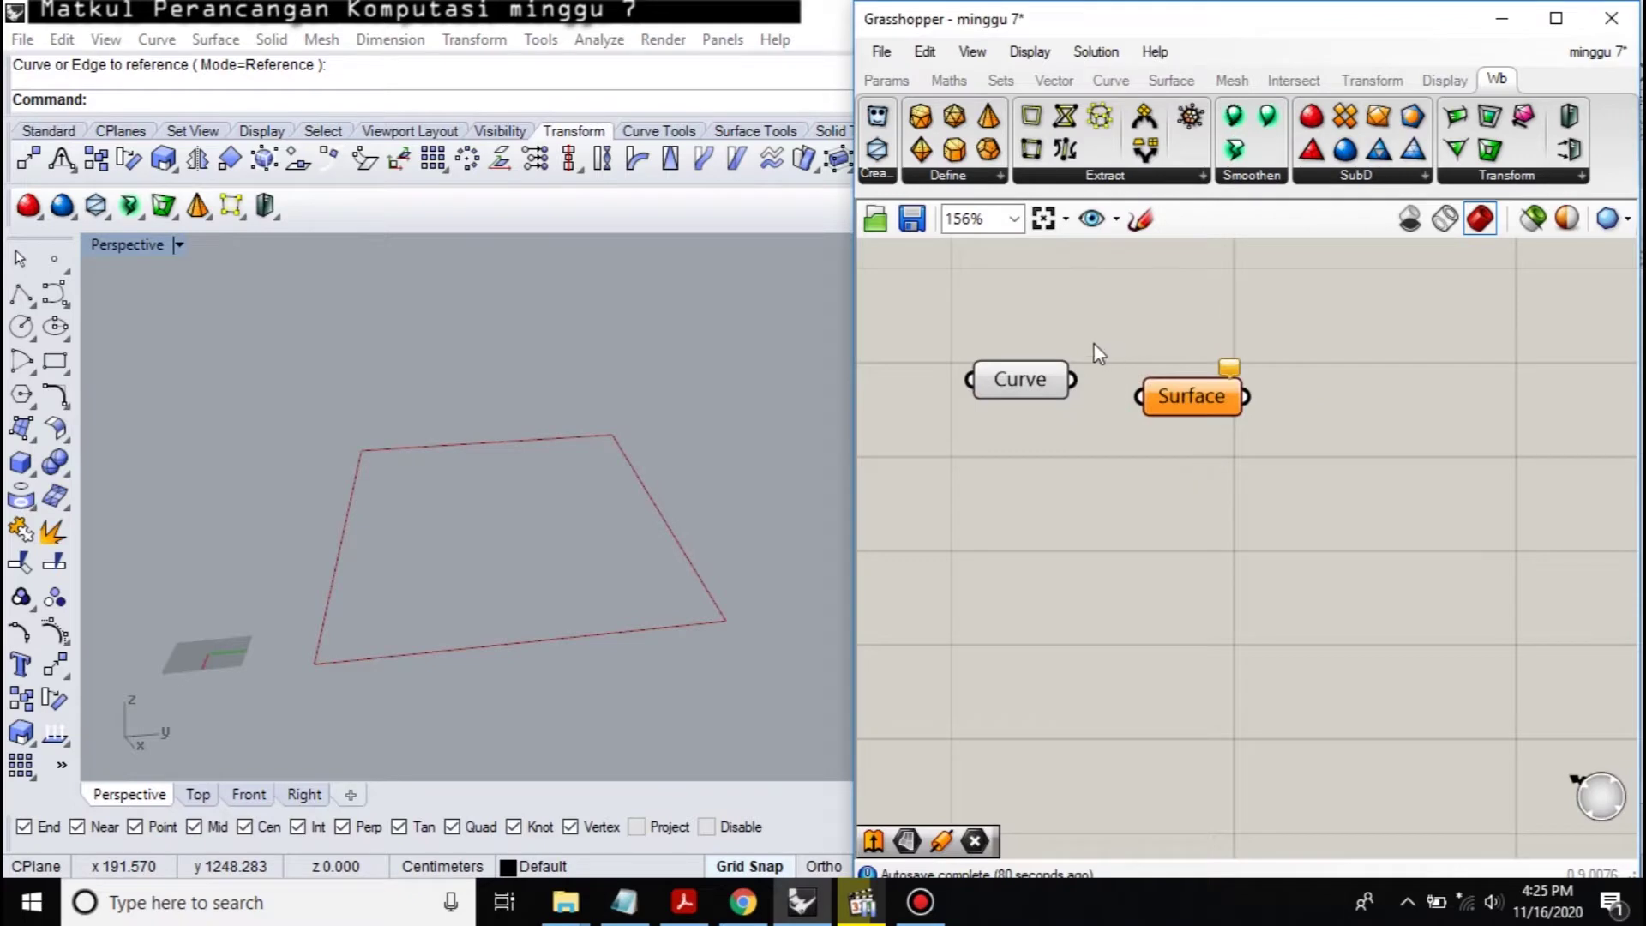
left_click_drag(1073, 380, 1141, 396)
left_click(1212, 403)
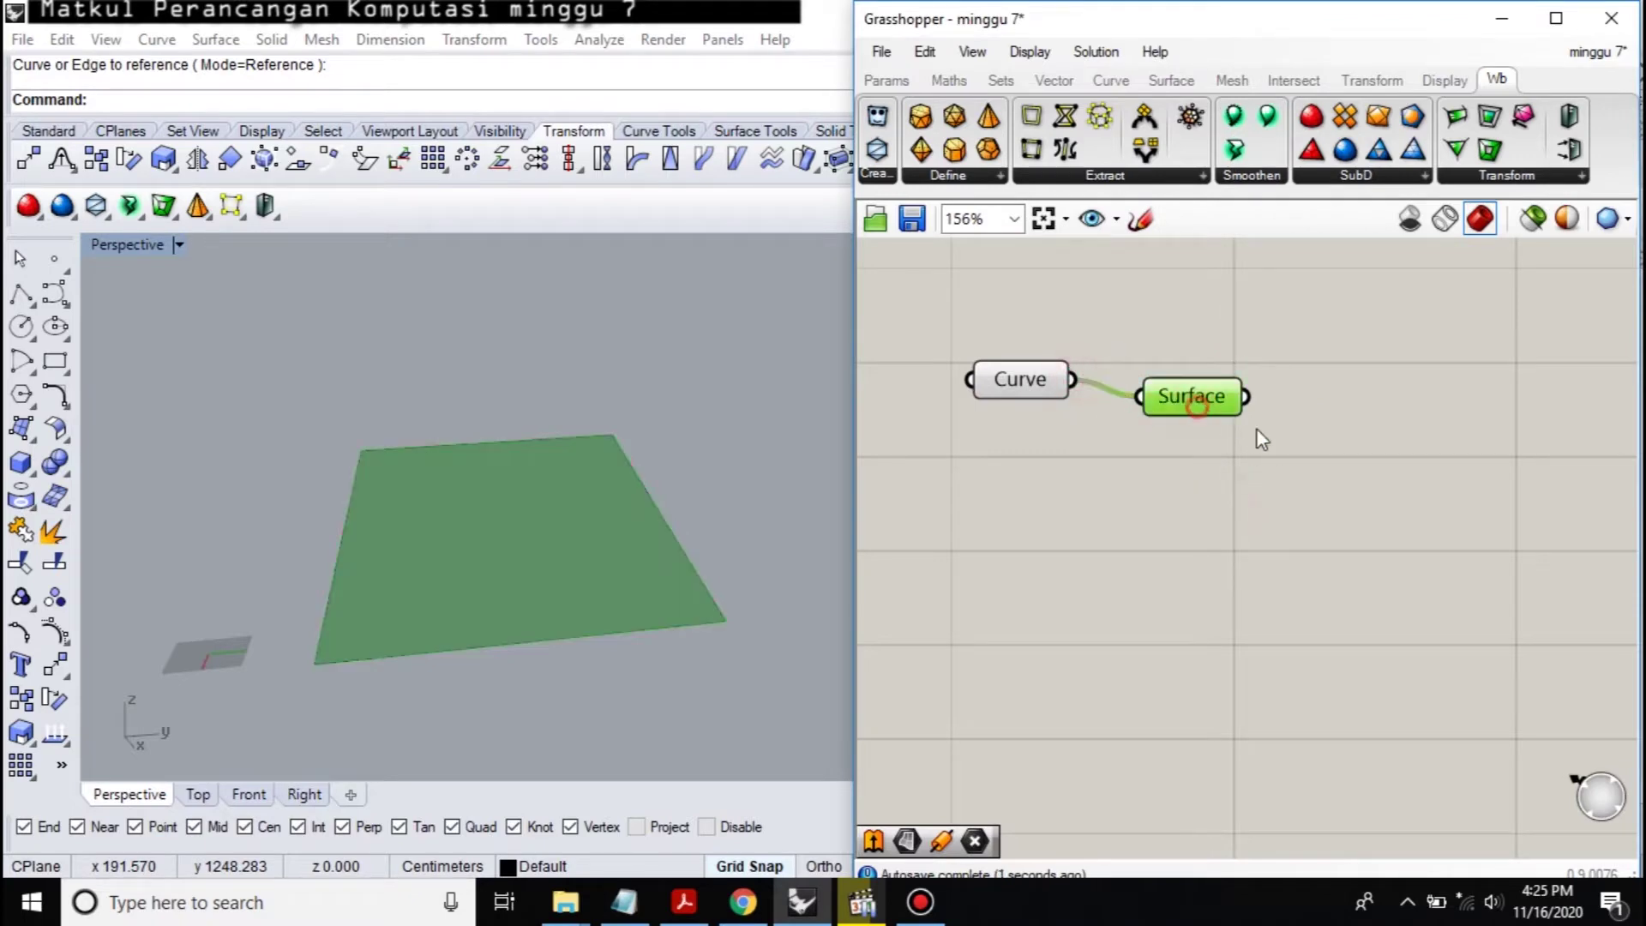
Step: Add a Divide Domain² component and connect the Surface parameter to its Domain input
double_click(1357, 450)
type("divid")
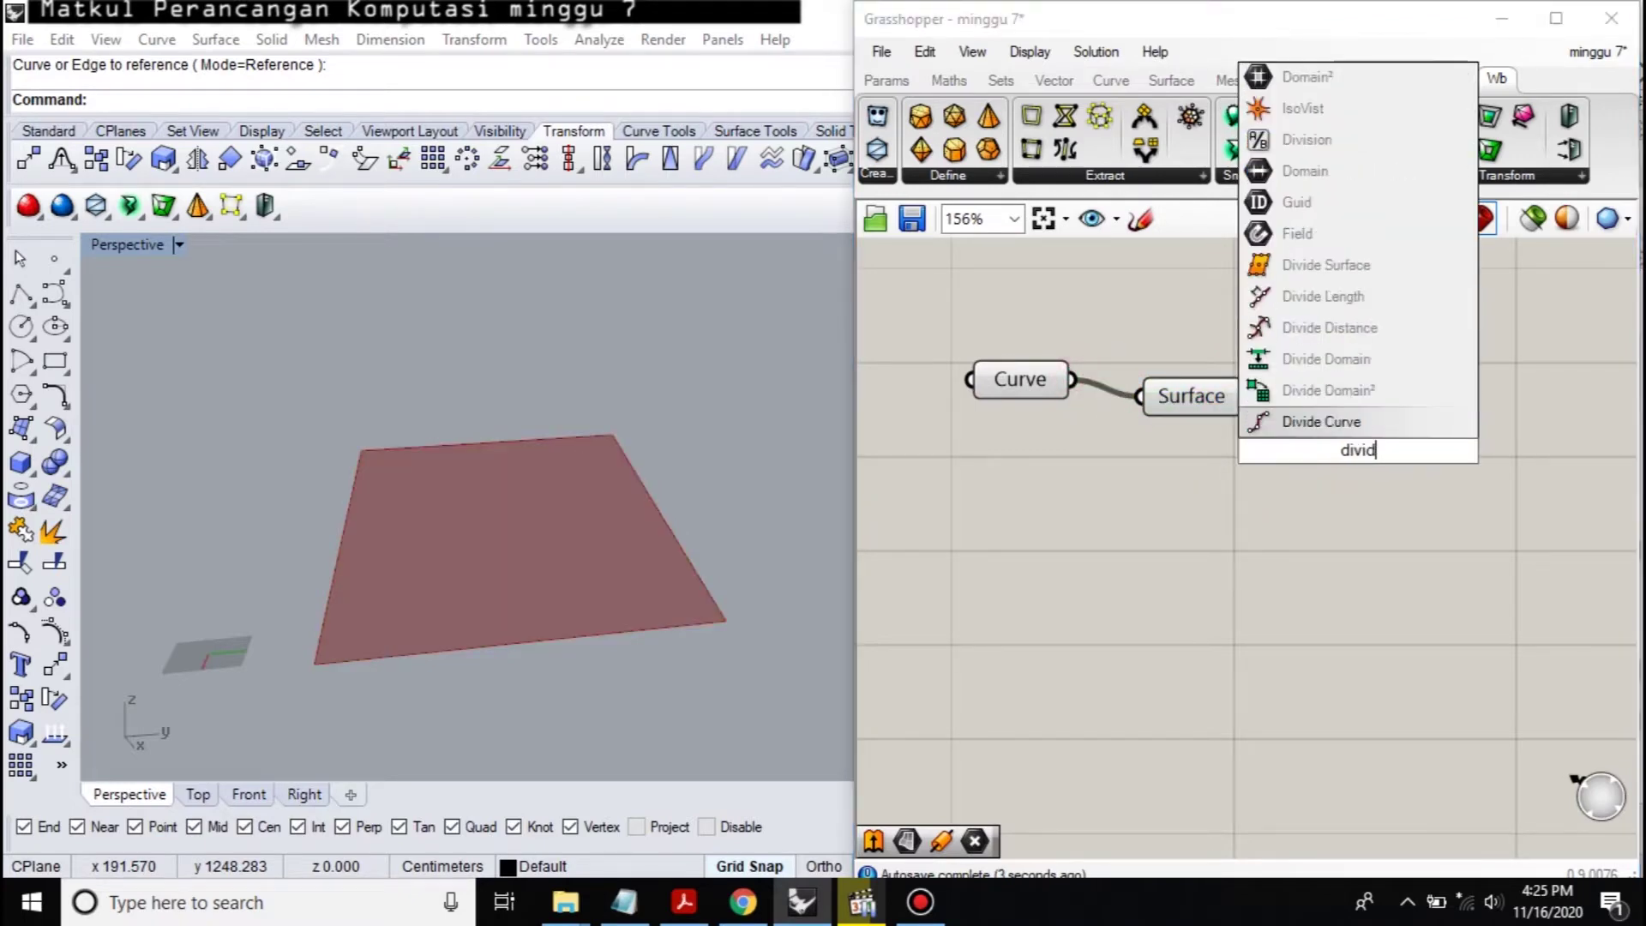
left_click(1300, 390)
left_click_drag(1283, 404, 1247, 397)
Step: Create a number slider with value 10 and connect it to both U Count and V Count of Divide Domain²
double_click(1195, 468)
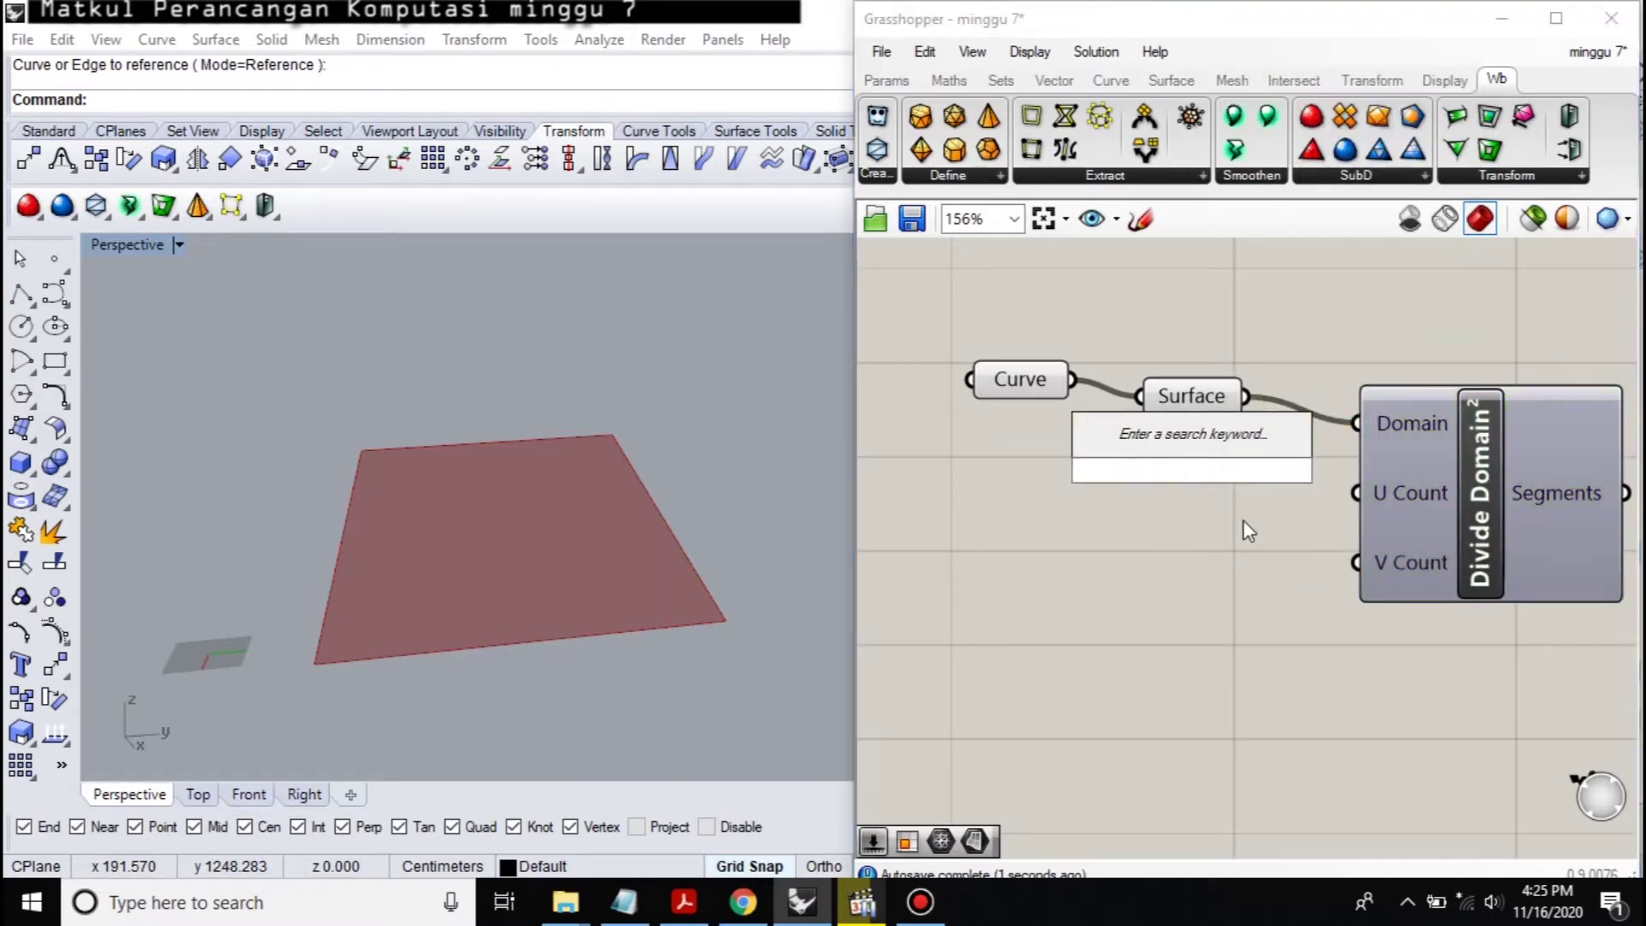
type("10")
key("Return")
left_click_drag(1516, 503, 1596, 477)
mouse_move(1440, 470)
left_mouse_down()
mouse_move(1386, 480)
mouse_move(1416, 473)
left_mouse_up()
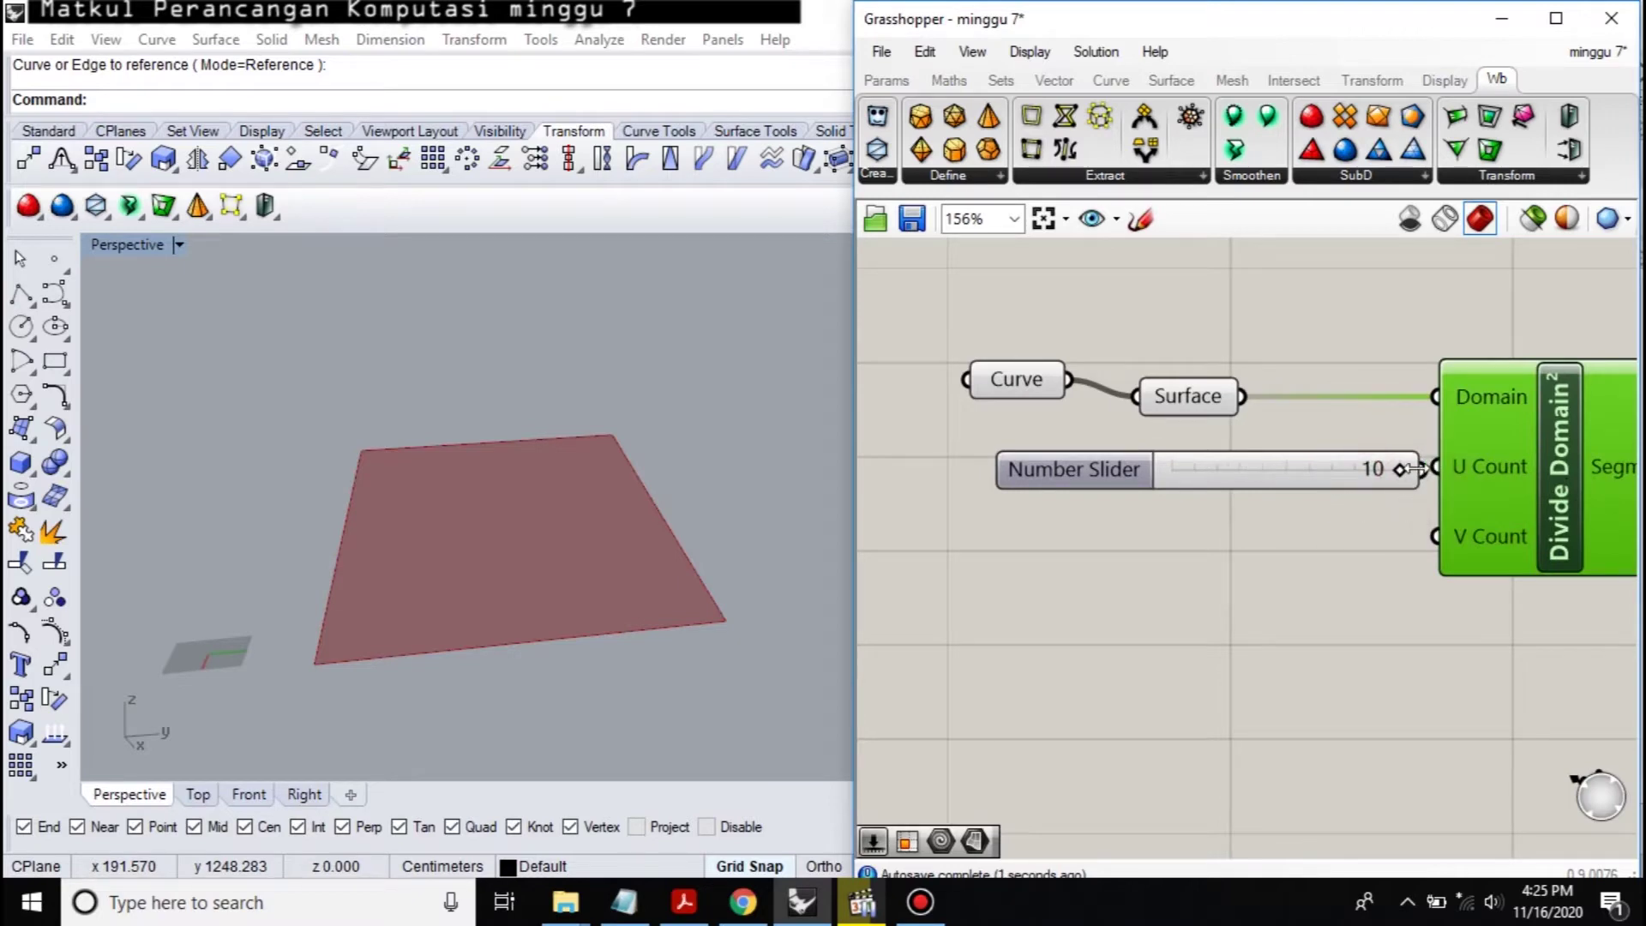
left_click_drag(1381, 466, 1288, 469)
right_click_drag(1378, 577, 811, 596)
Step: Add an Isotrim component and connect the Divide Domain² Segments output to its Domain input
double_click(1462, 475)
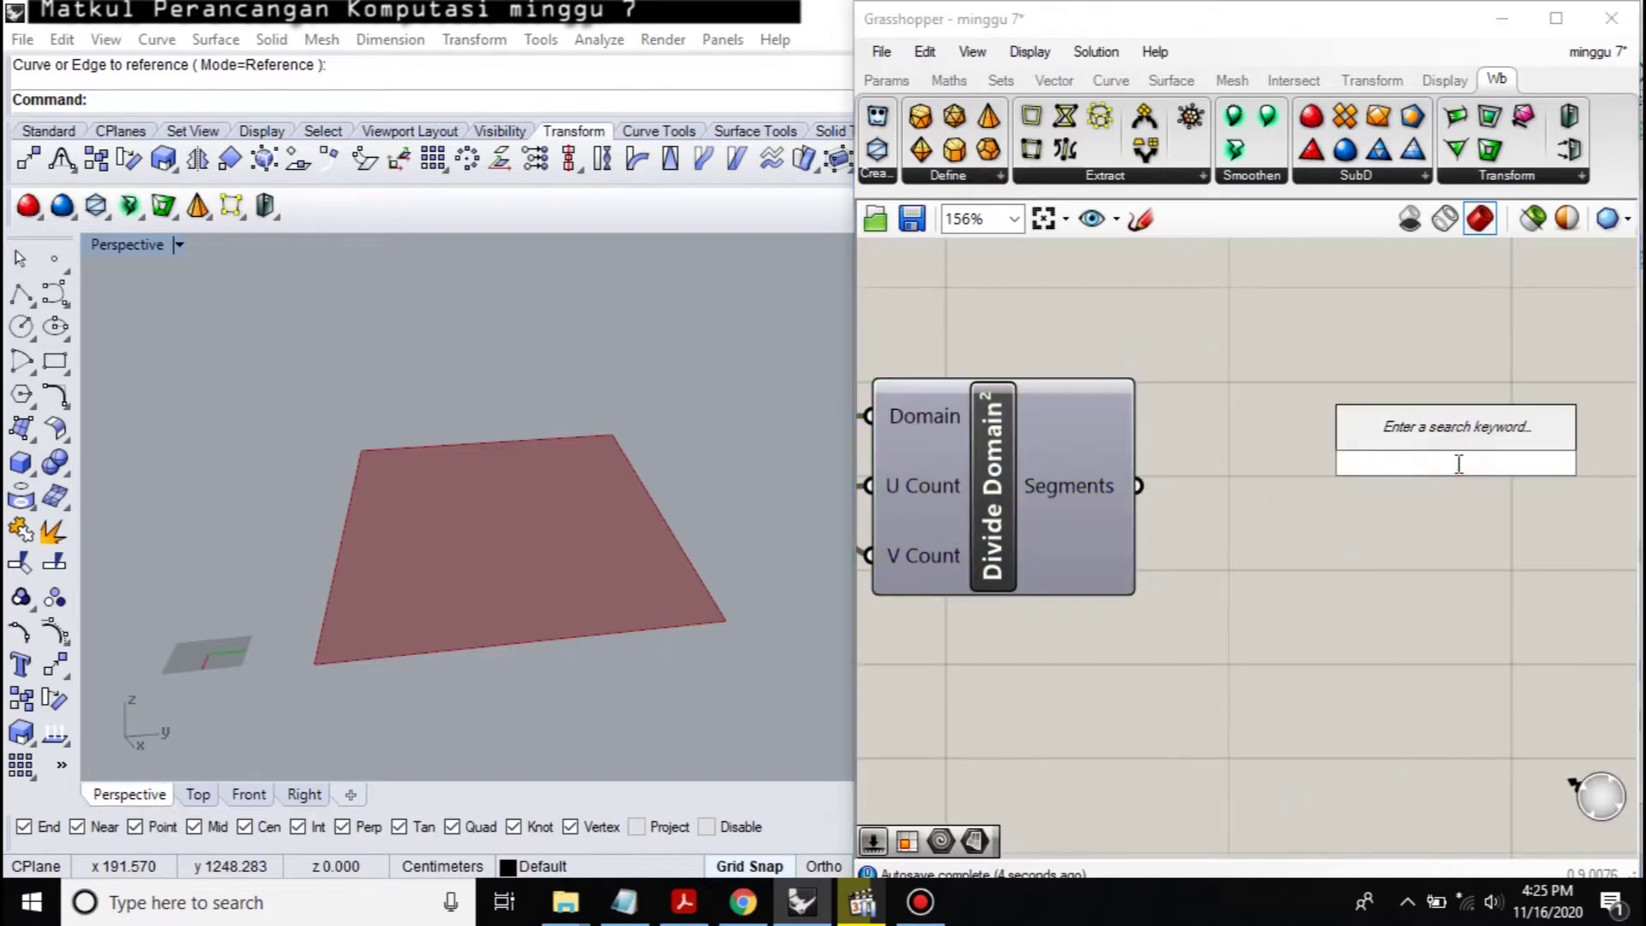
type("iso")
left_click(1428, 377)
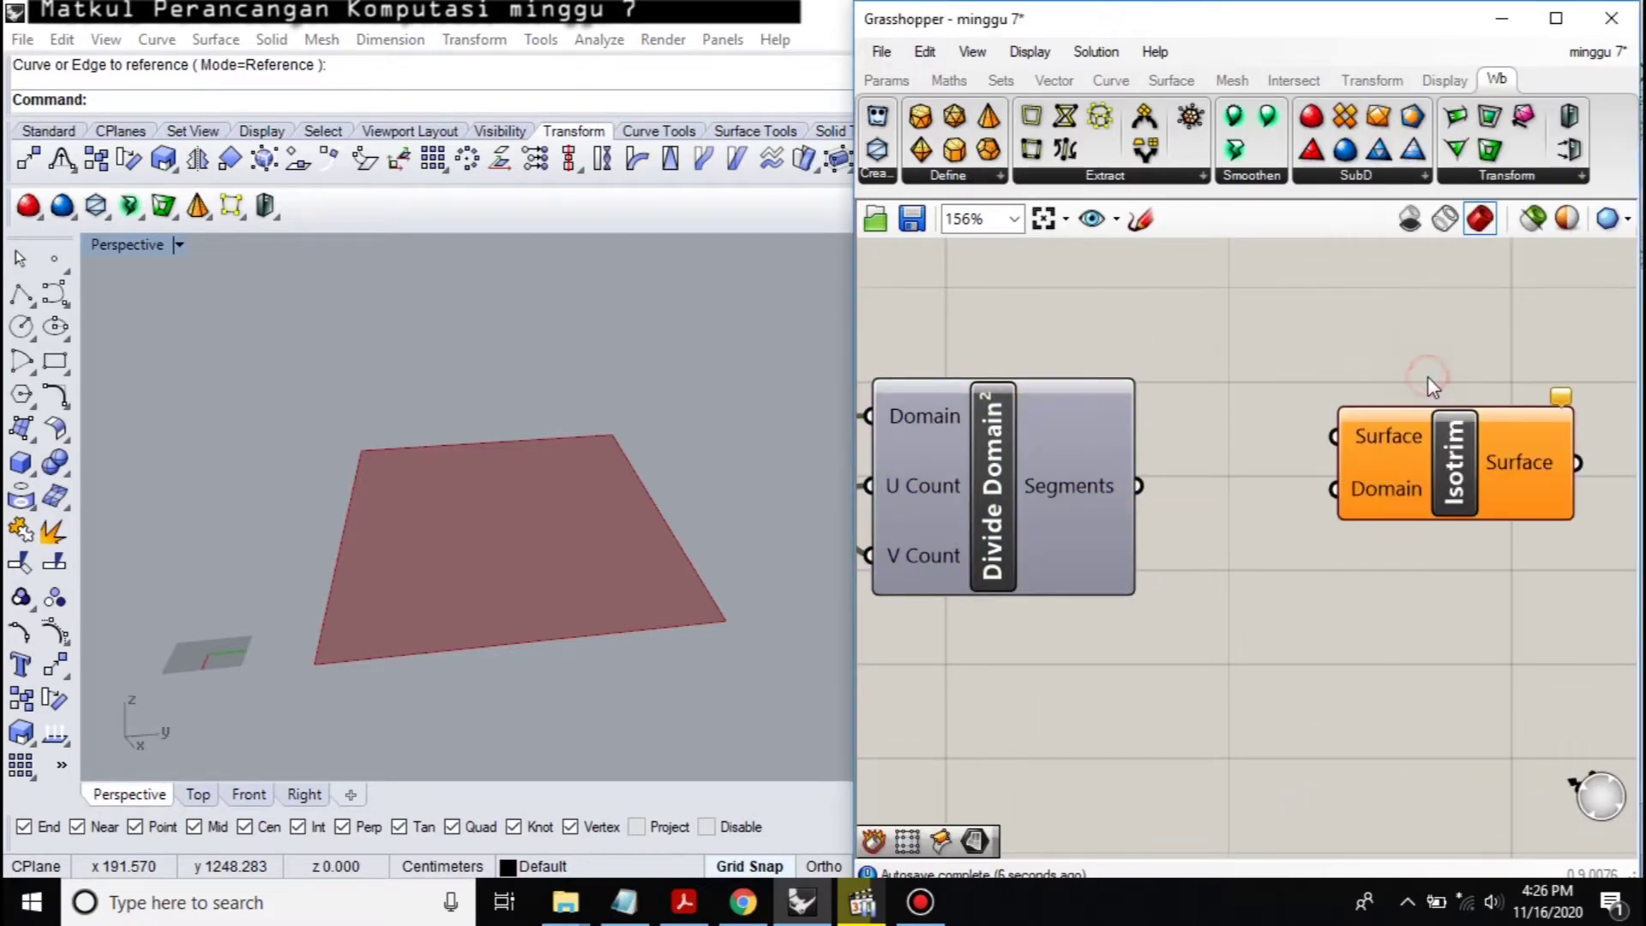
left_click_drag(1137, 486, 1335, 488)
scroll(1278, 521, "down", 3)
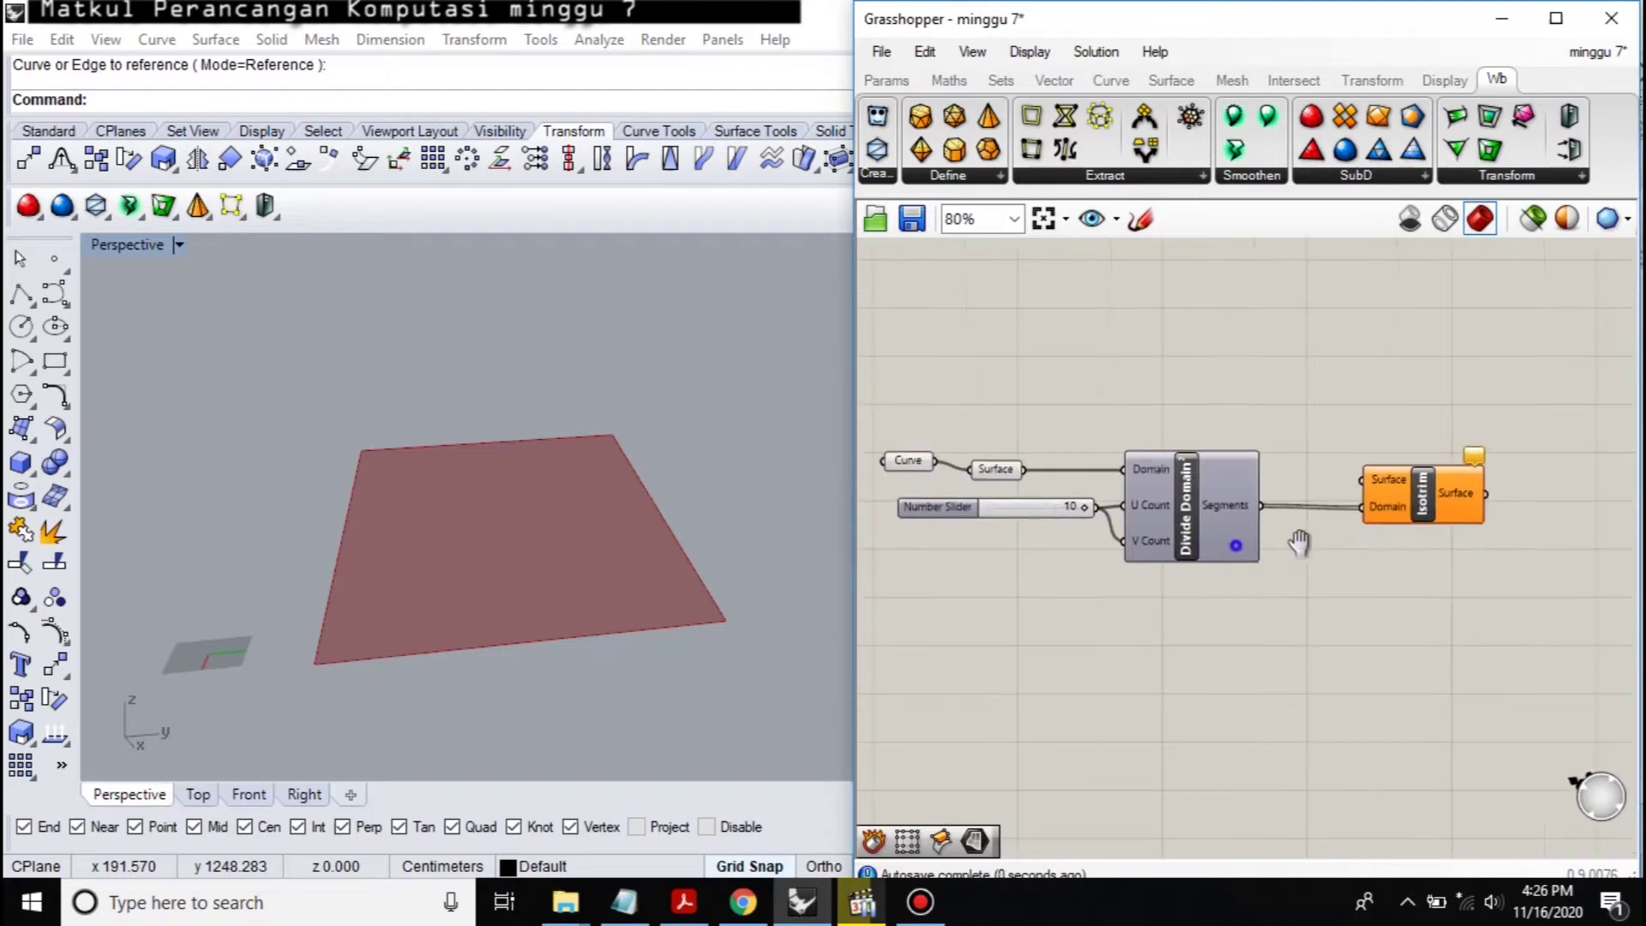
Step: Space out Isotrim, Divide Domain² and the slider, and connect the Surface parameter to Isotrim's Surface input
left_click_drag(1506, 495, 1464, 427)
left_click_drag(1283, 471, 1288, 520)
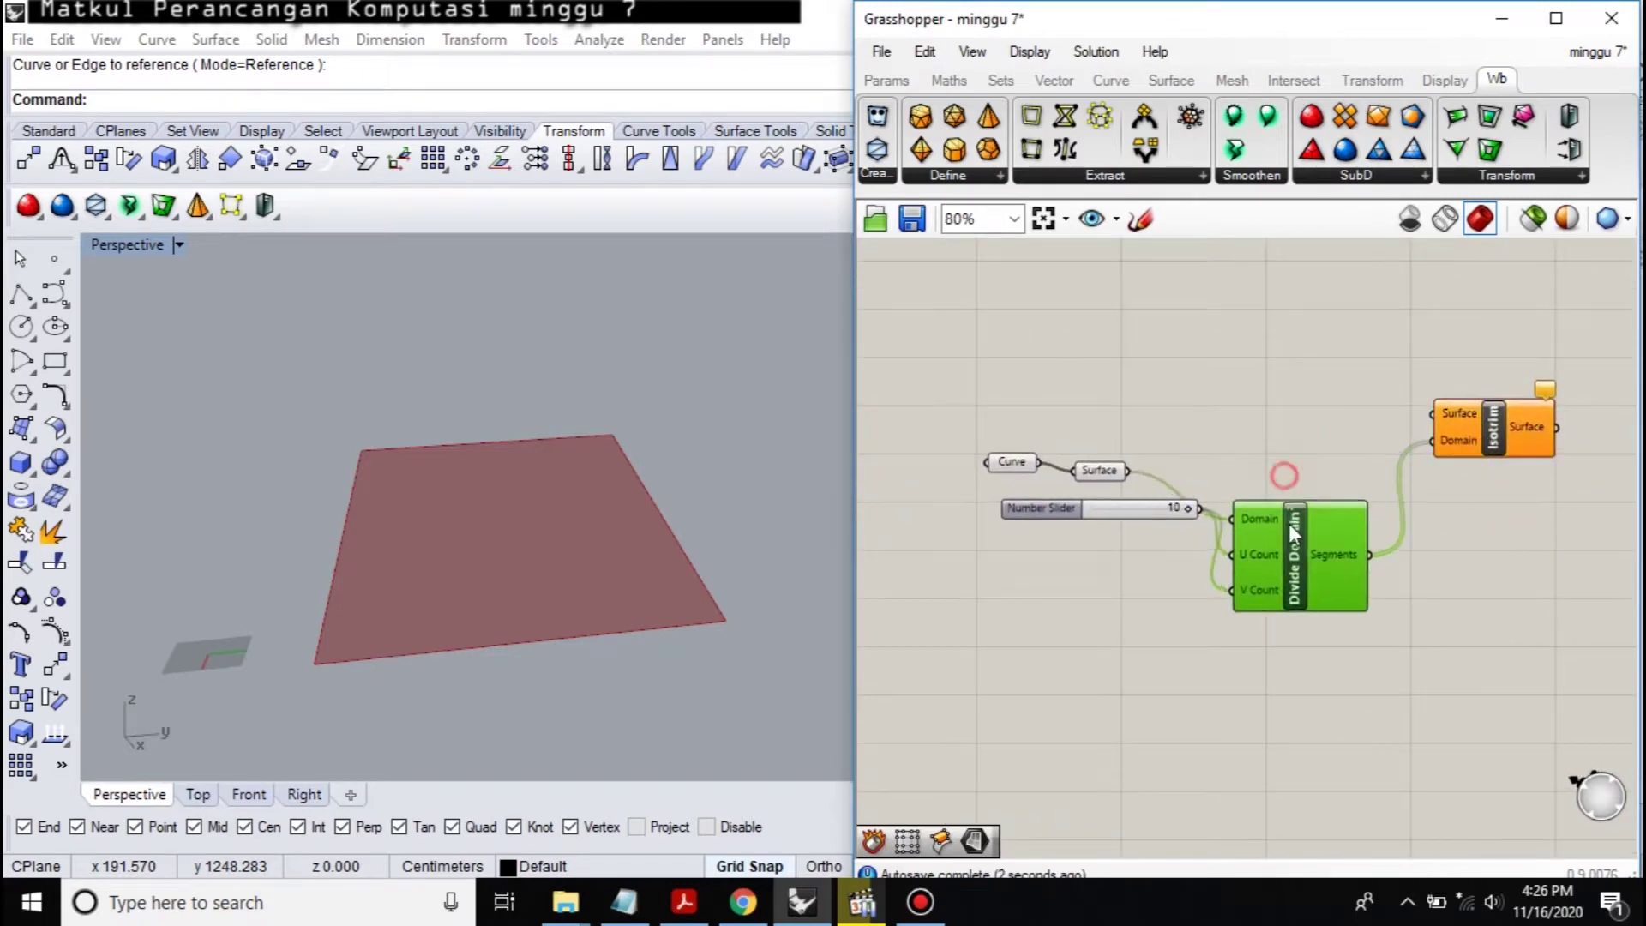
left_click_drag(1065, 511, 1027, 574)
left_click_drag(1134, 478, 1434, 413)
right_click_drag(1457, 511, 1398, 511)
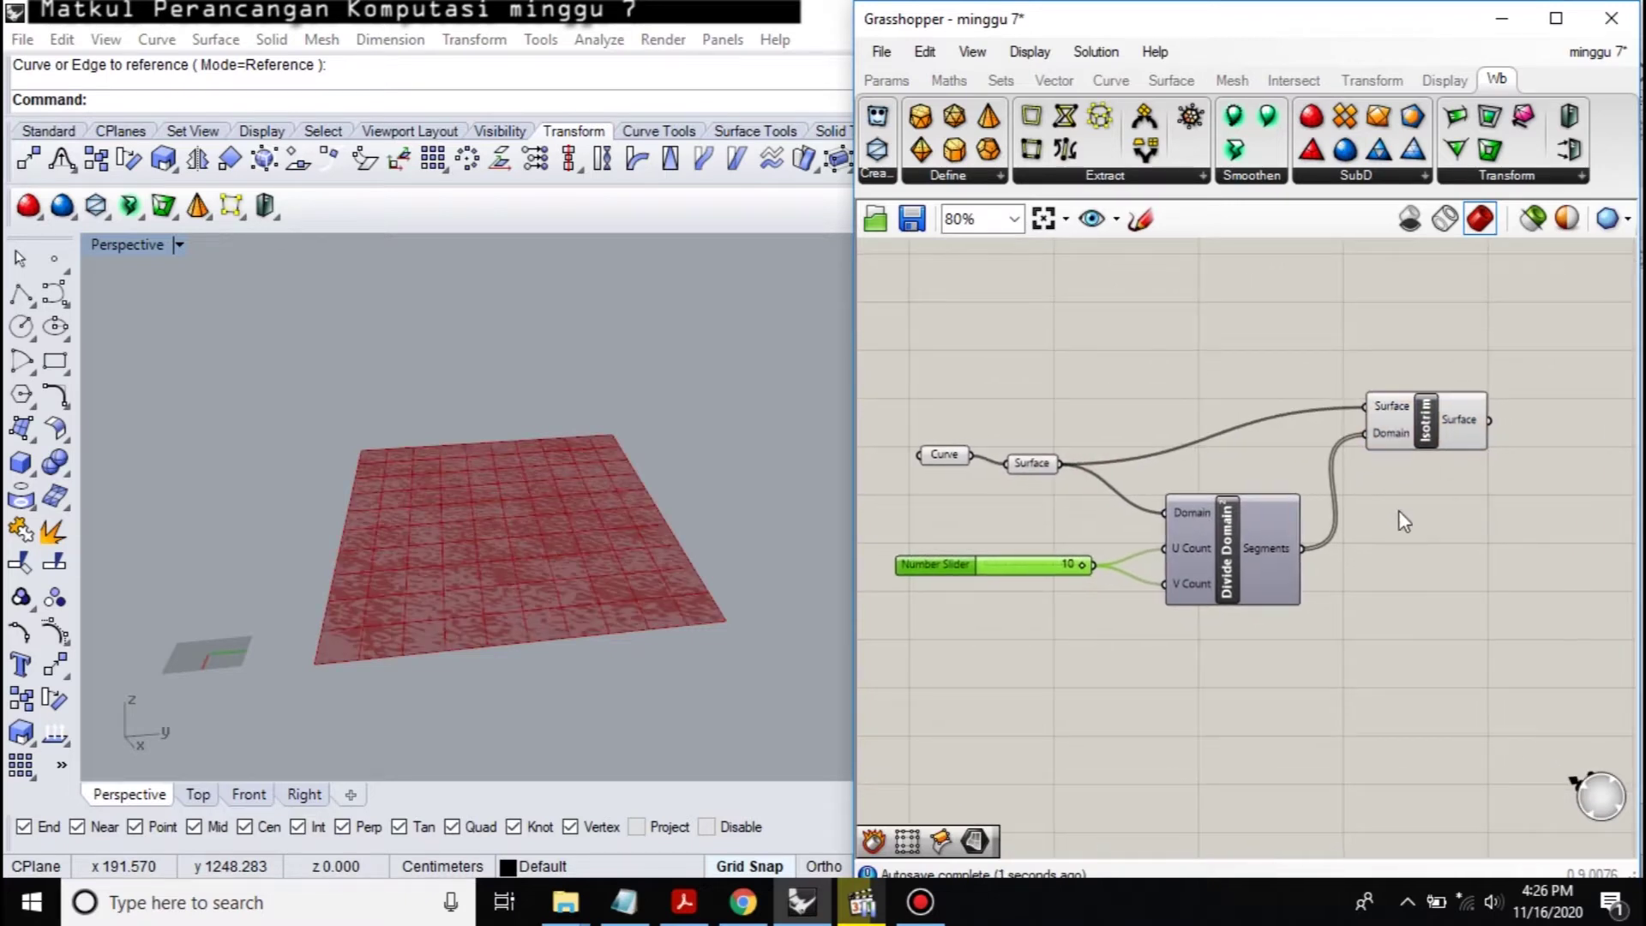
left_click(537, 503)
Step: Add an Area component and connect the Isotrim Surface output to its Geometry input
right_click_drag(1428, 533, 1184, 531)
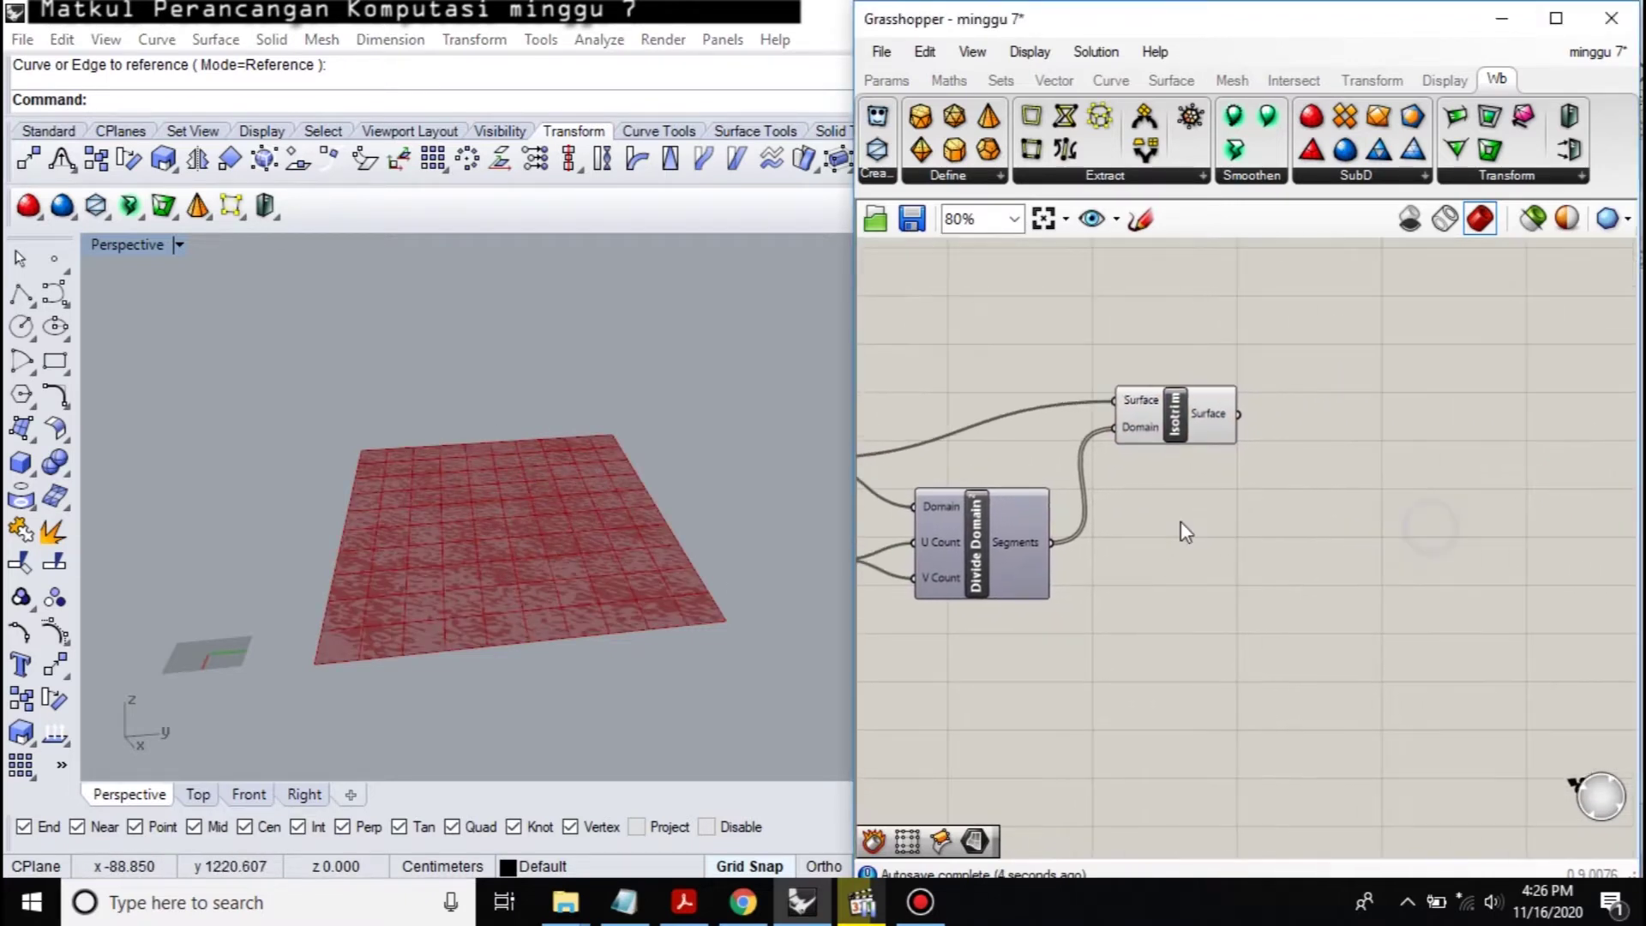
double_click(1364, 482)
type("area")
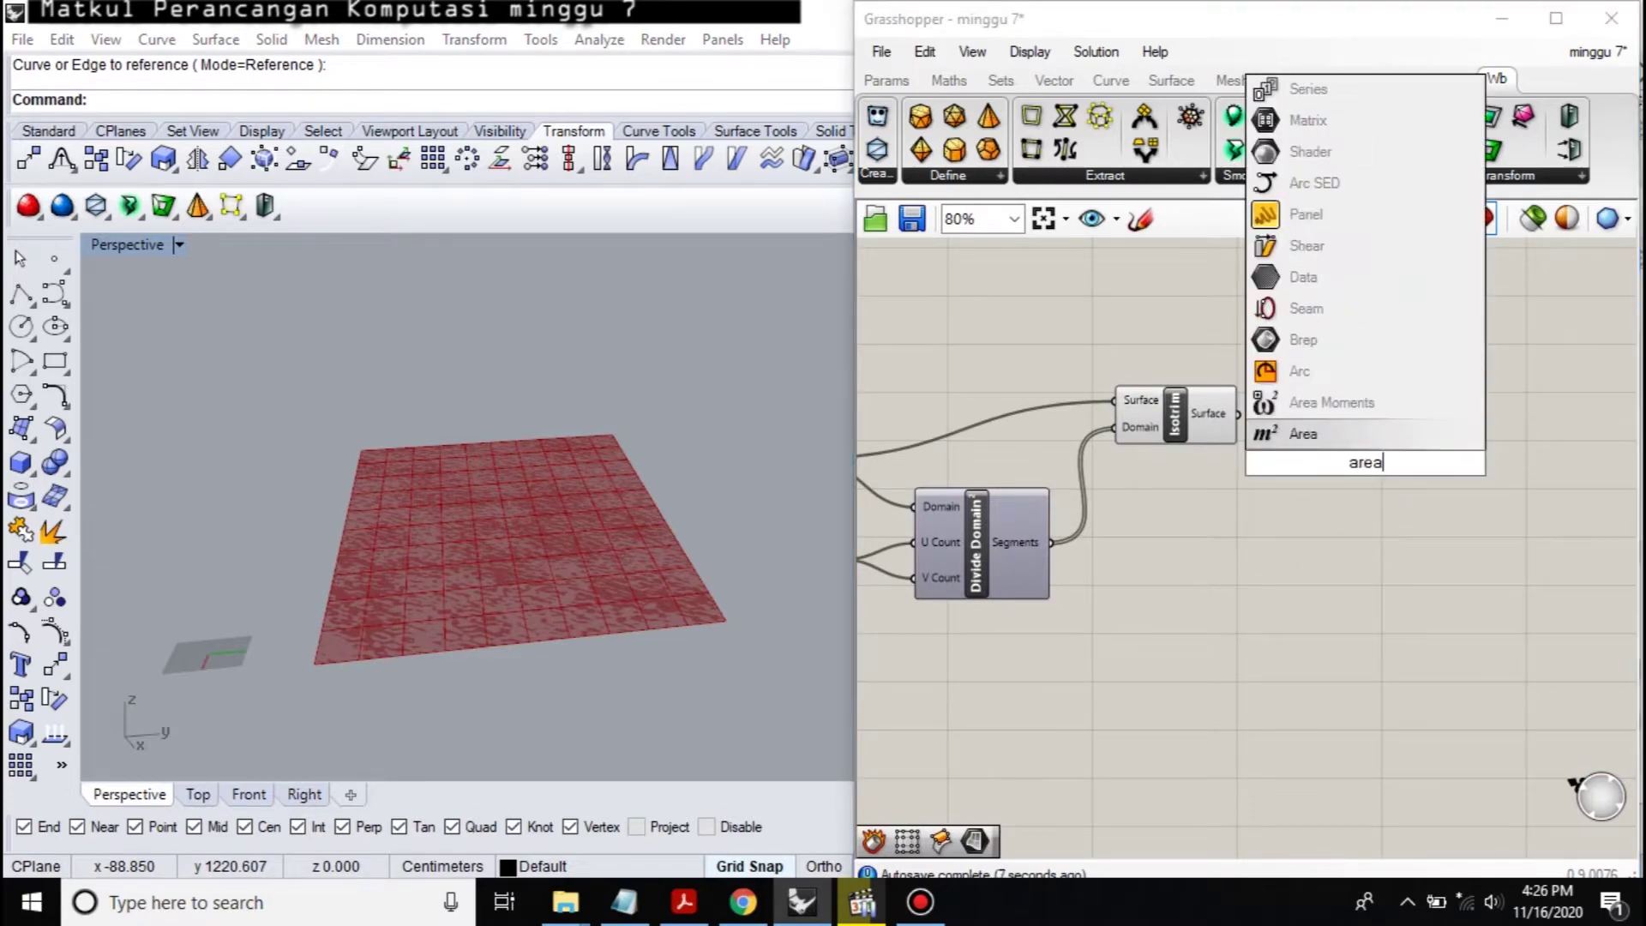
left_click(1343, 434)
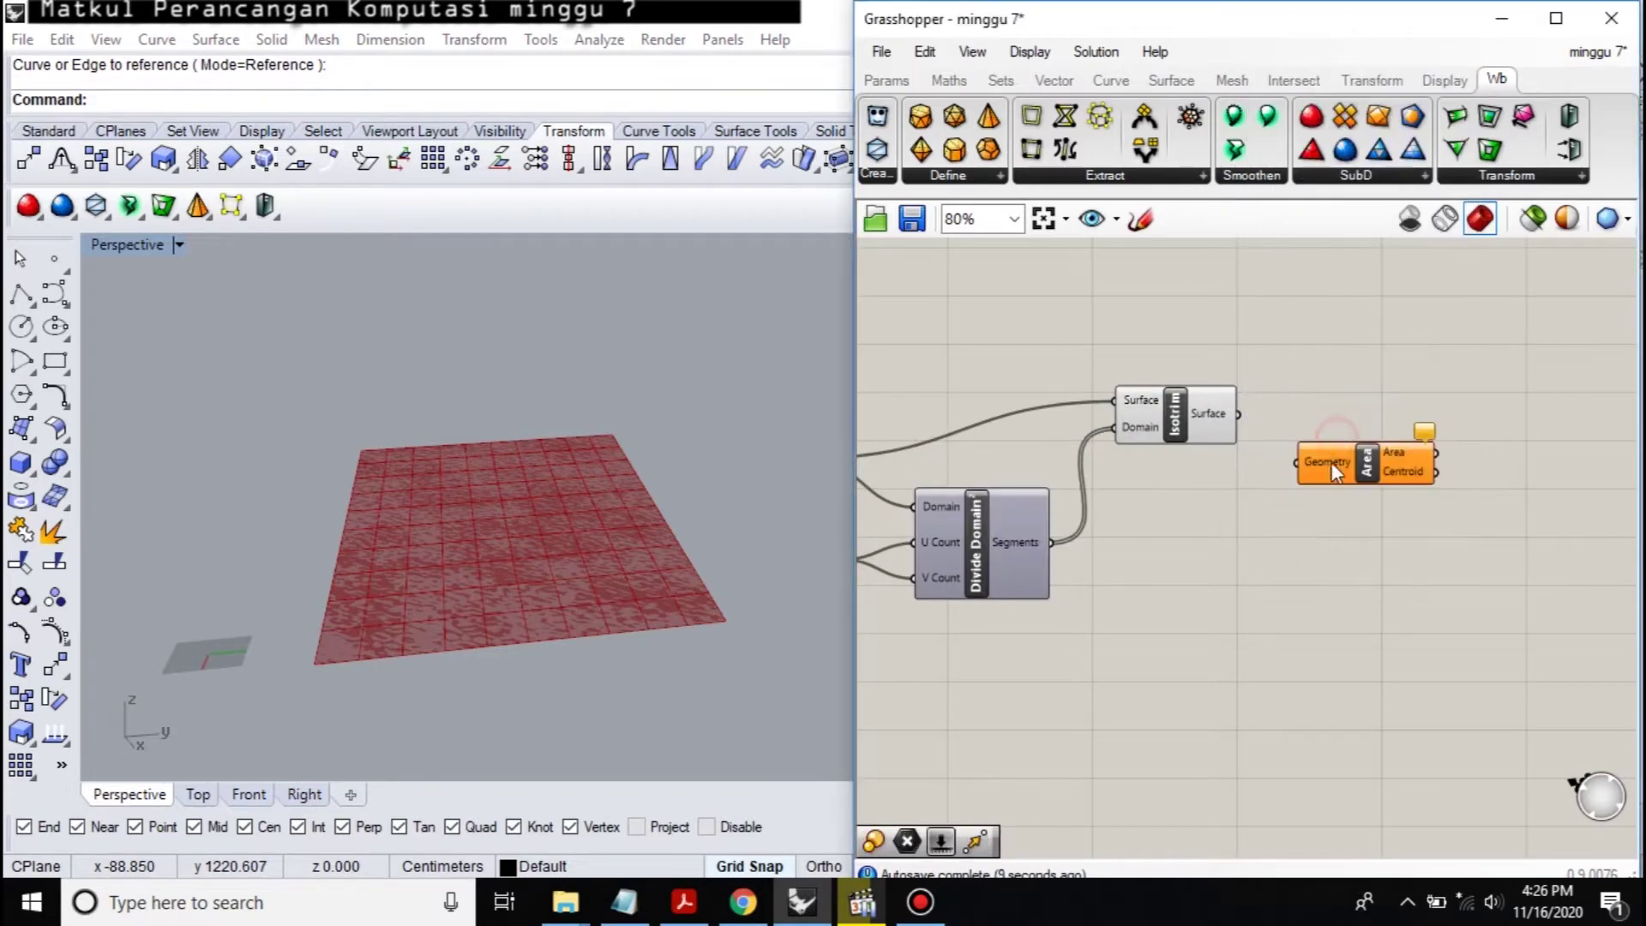
left_click_drag(1239, 416, 1297, 463)
right_click_drag(1395, 549, 1215, 544)
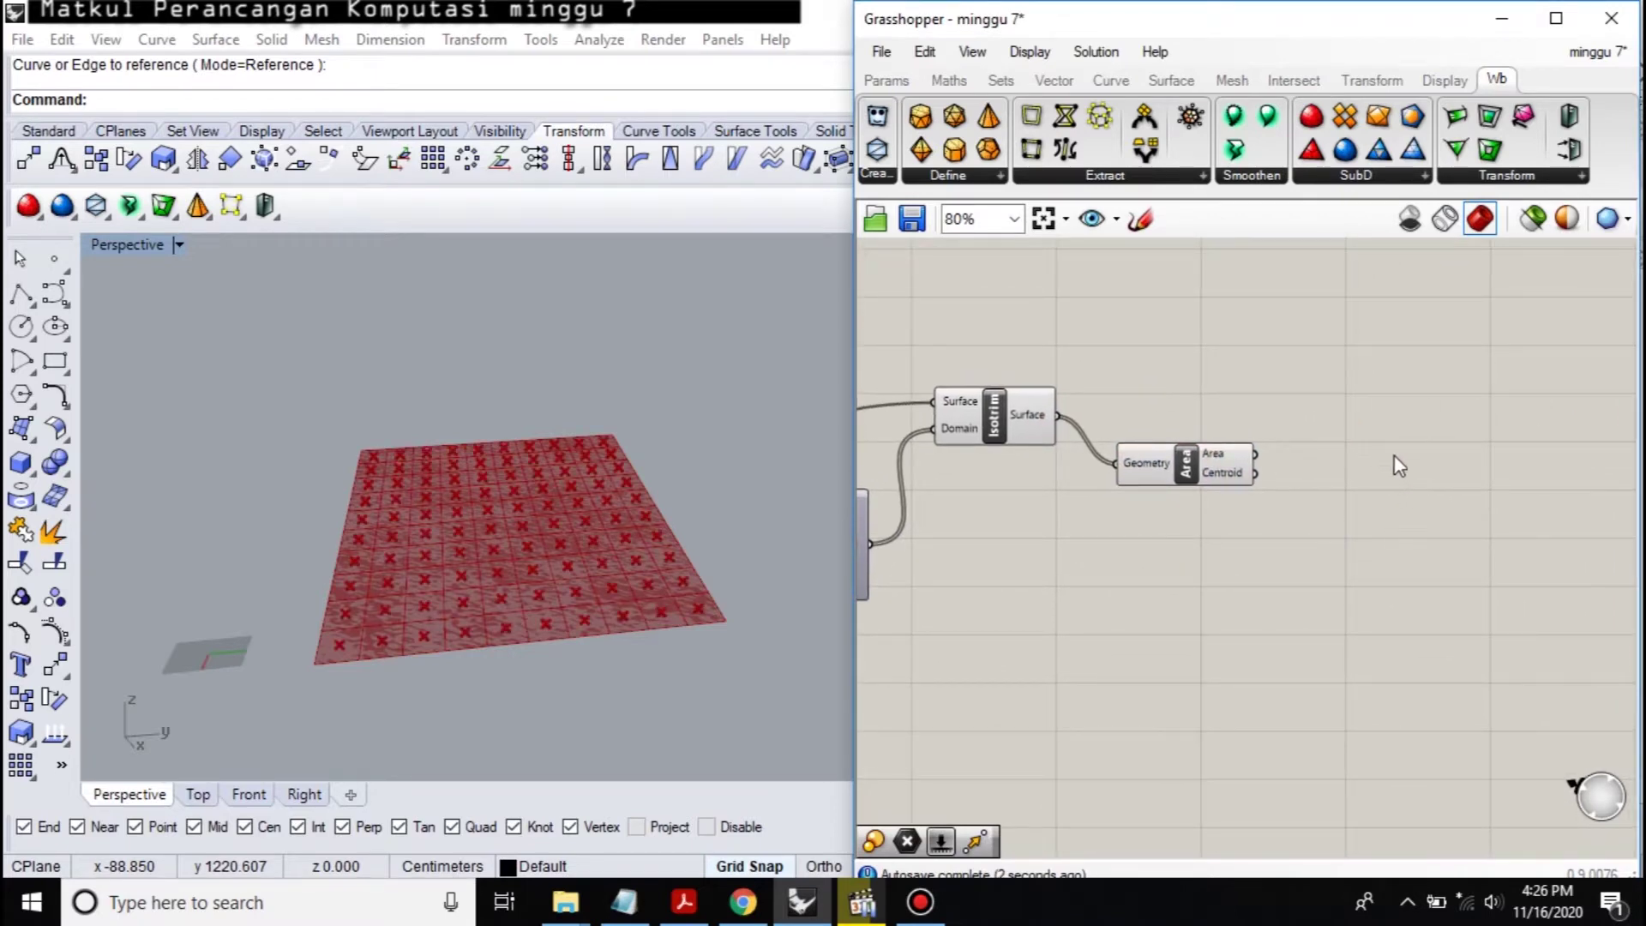
Step: Add a Move component and connect Area's Centroid output to its Geometry input, undoing the mistaken wire from the Area output
double_click(1413, 438)
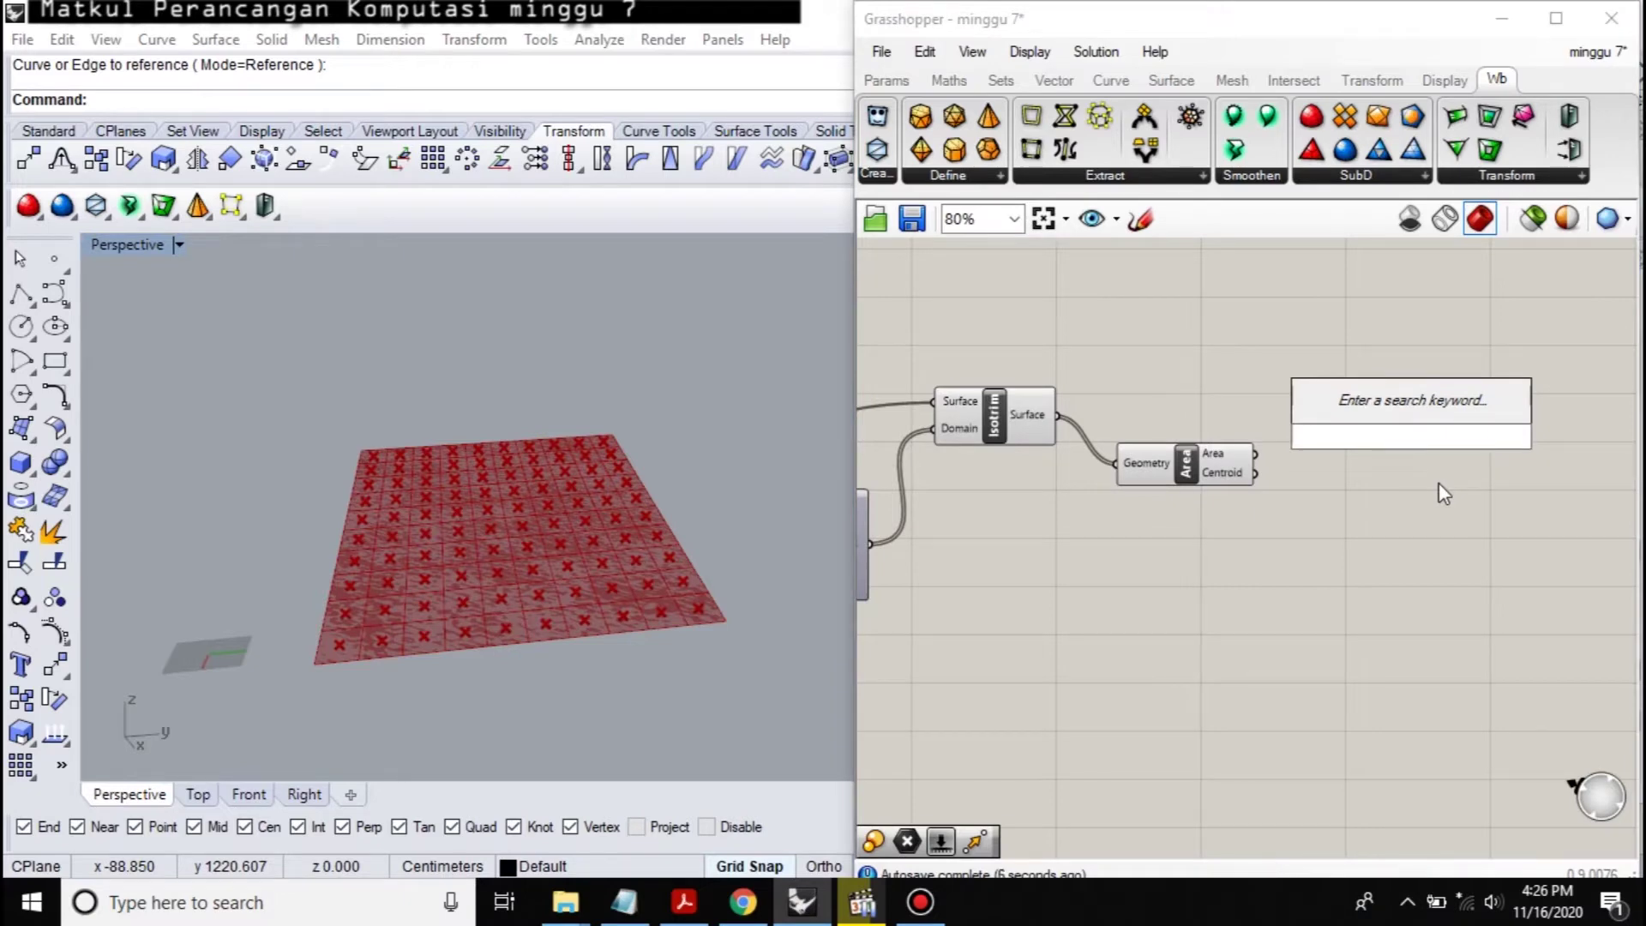
type("move")
key("Return")
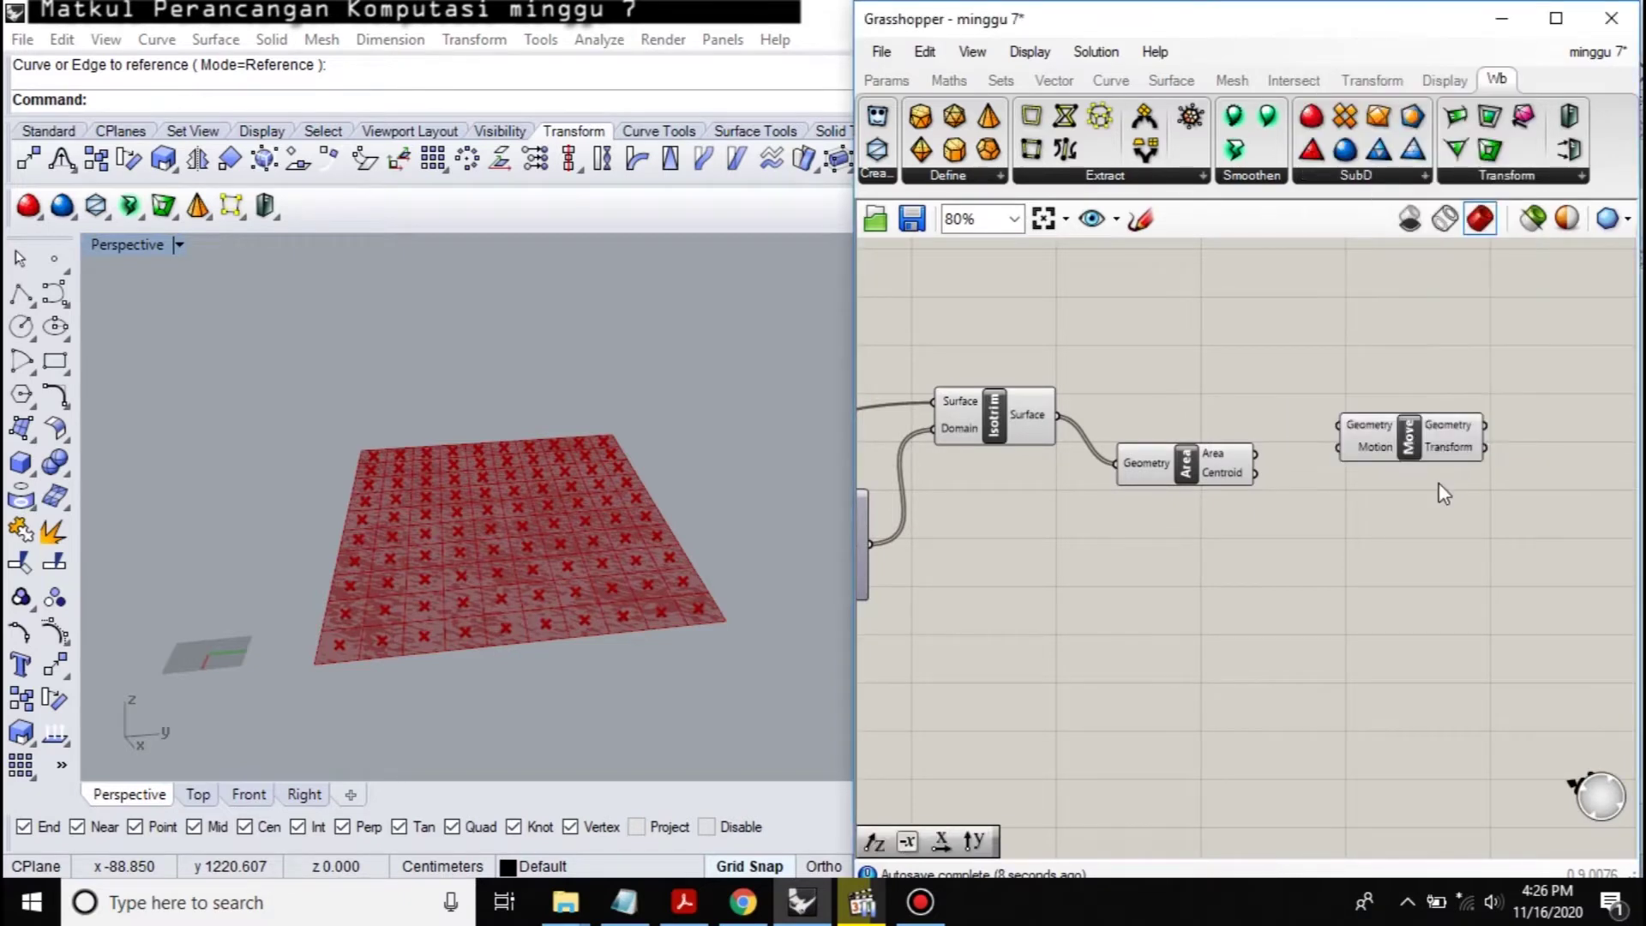
left_click_drag(1255, 454, 1338, 425)
key("ctrl+z")
left_click_drag(1257, 474, 1355, 519)
Step: Add a Unit Z vector component and connect its output to Move's Motion input
double_click(1259, 536)
type("z")
left_click(1249, 507)
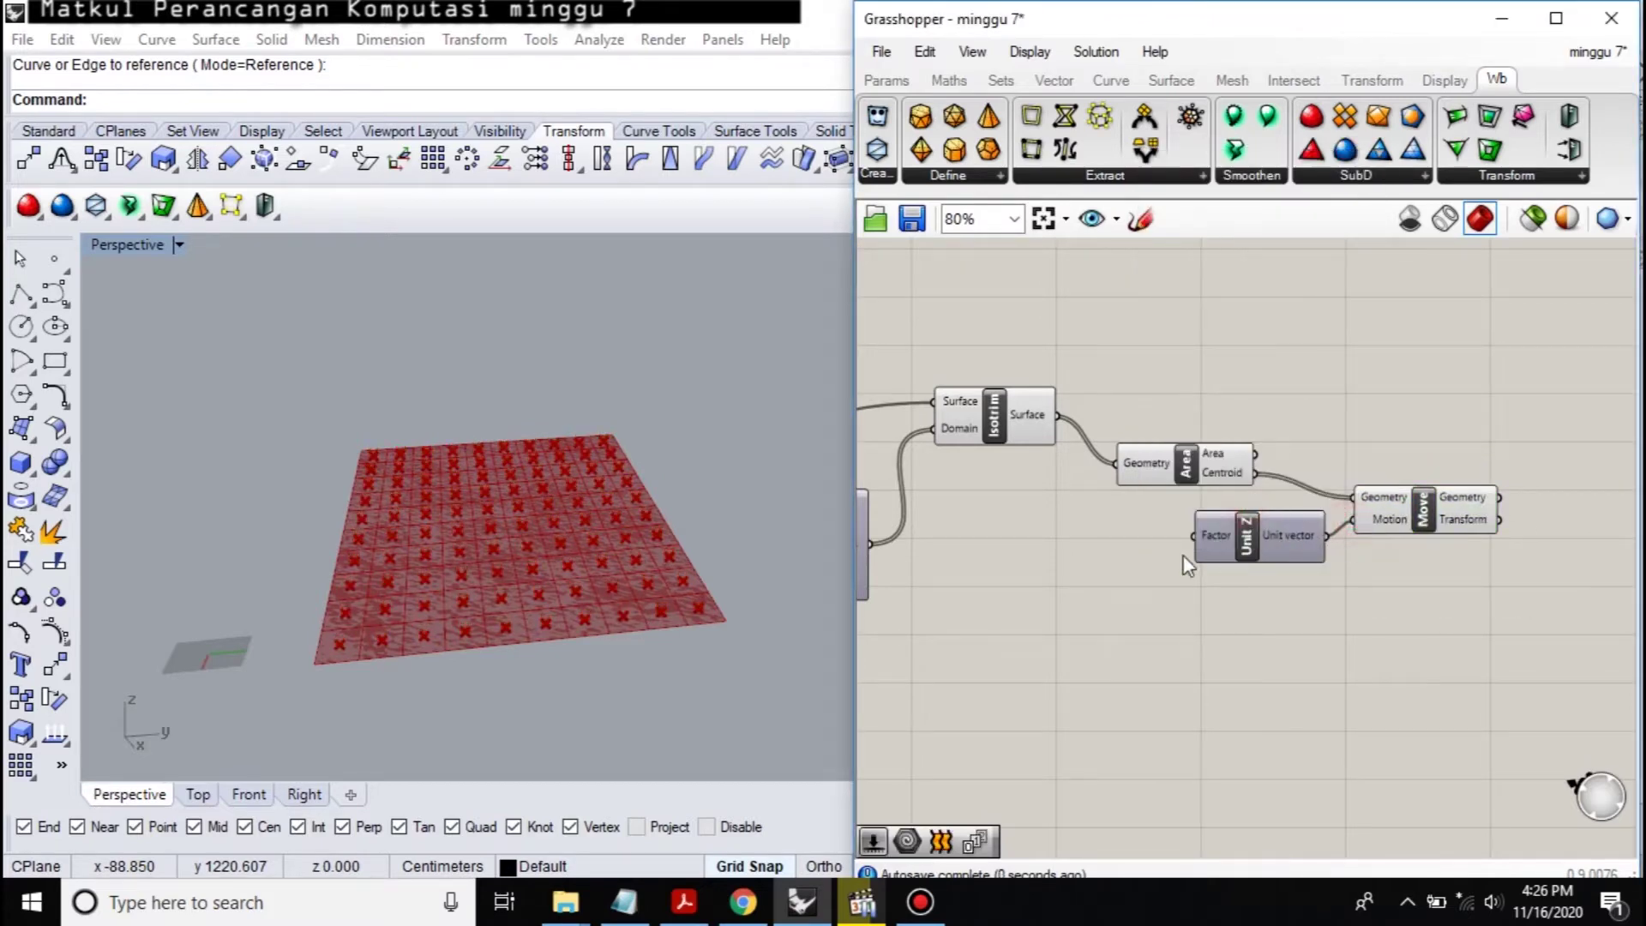
Step: Create a number slider from the entry 1000, set it to 213 and connect it to Unit Z's Factor
double_click(1072, 568)
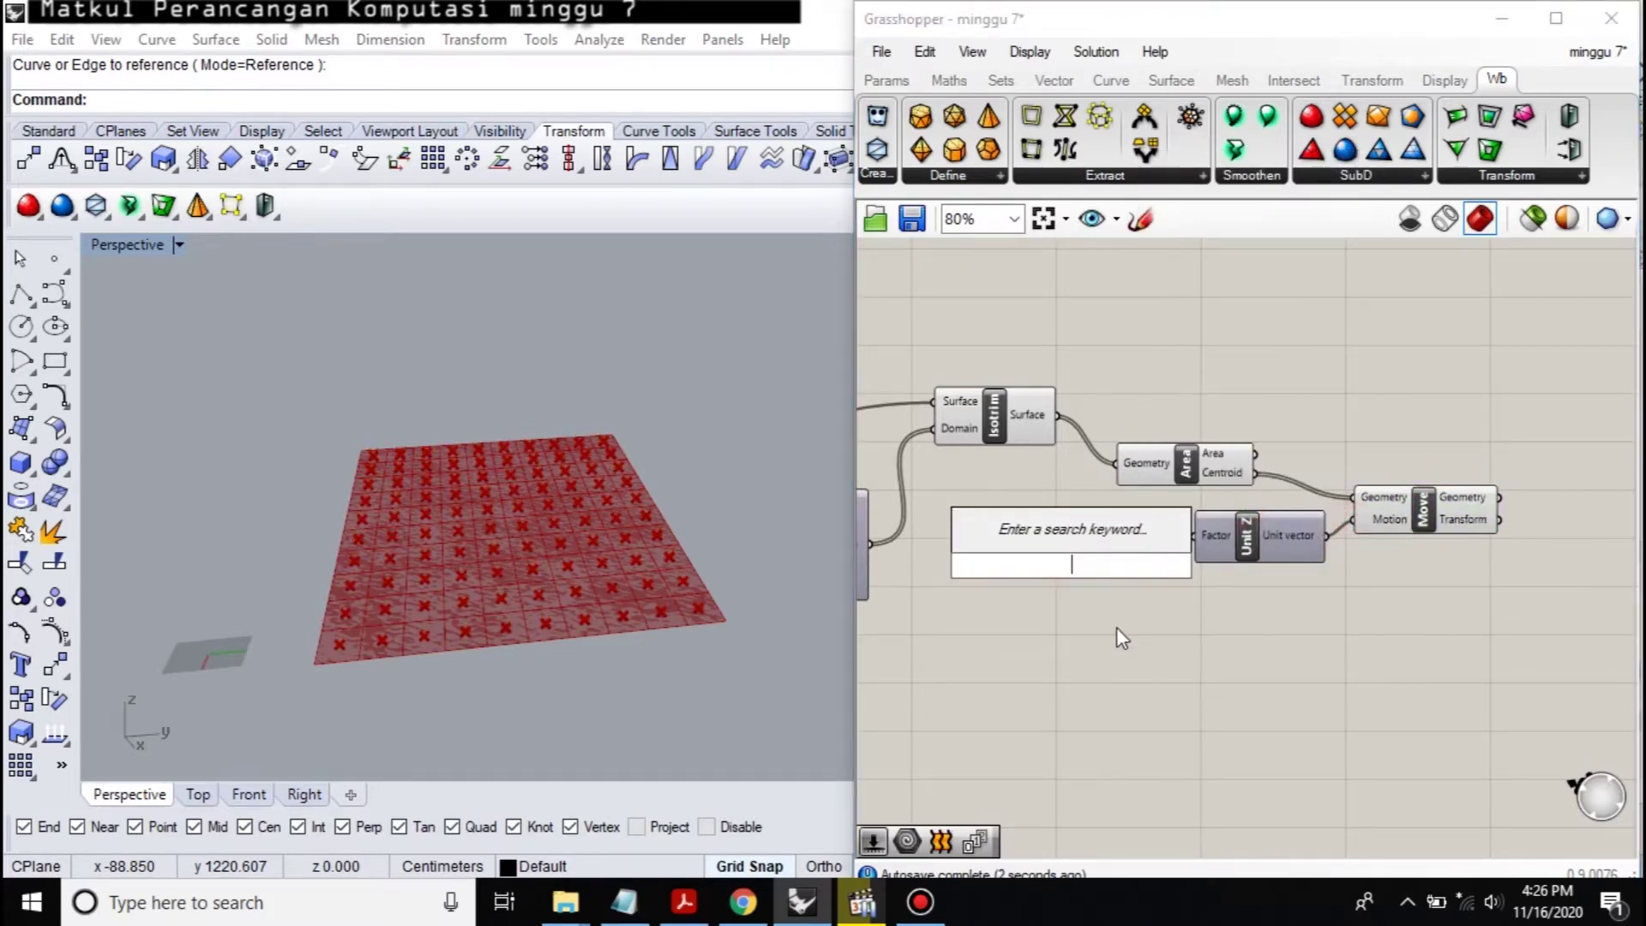
type("1000")
key("Return")
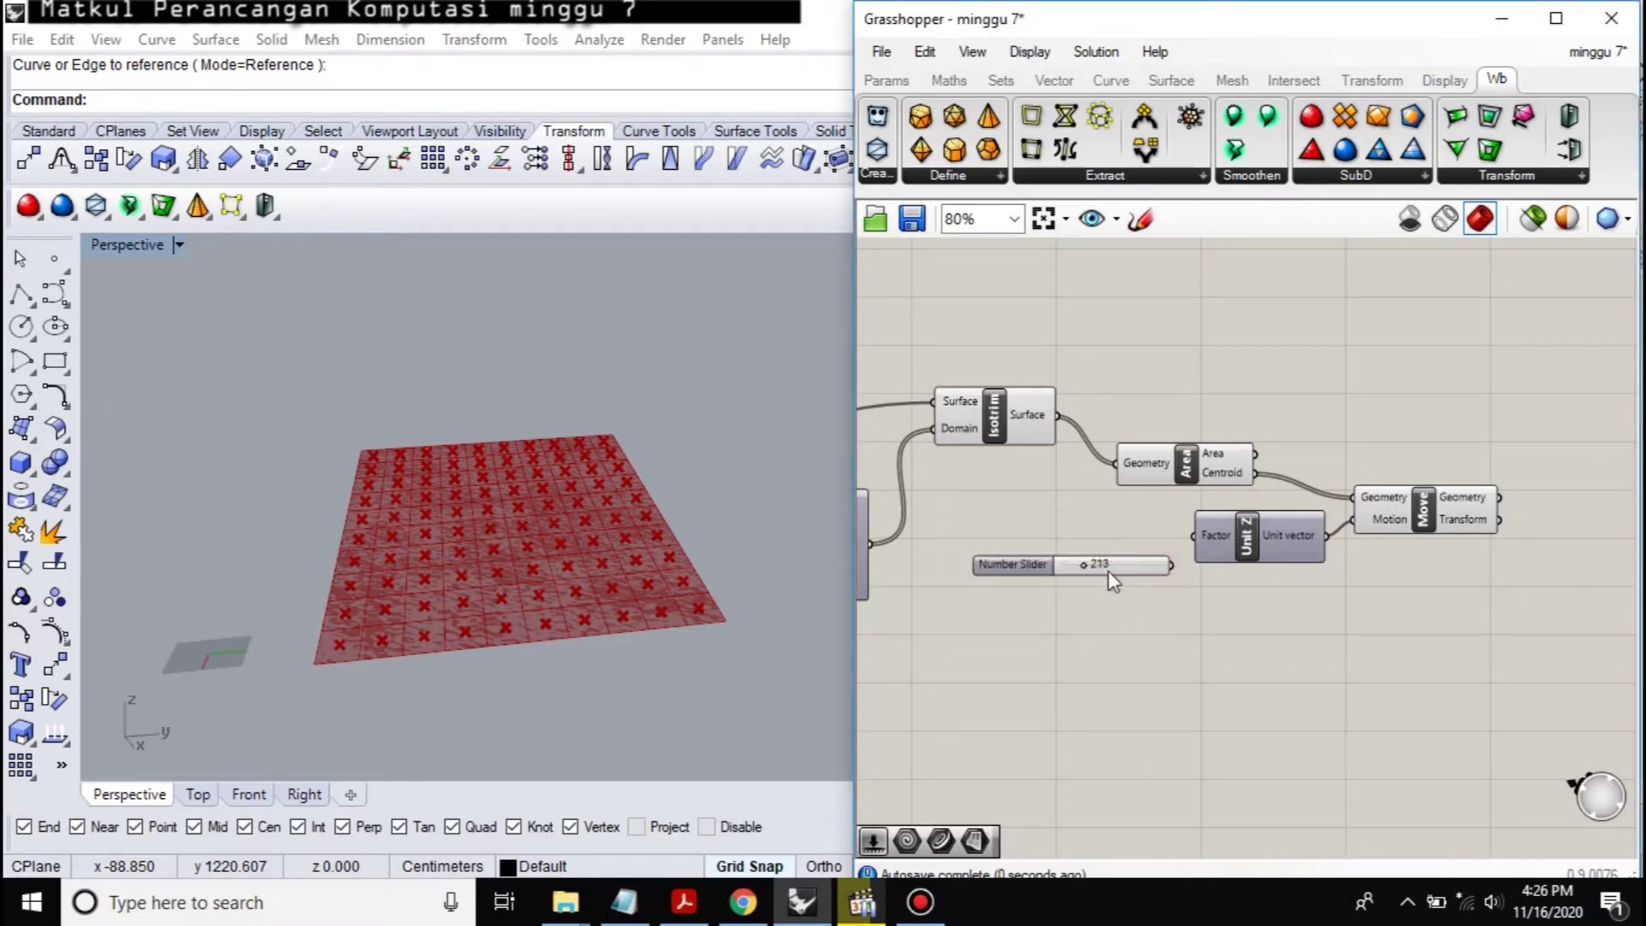
left_click_drag(1198, 525, 1197, 532)
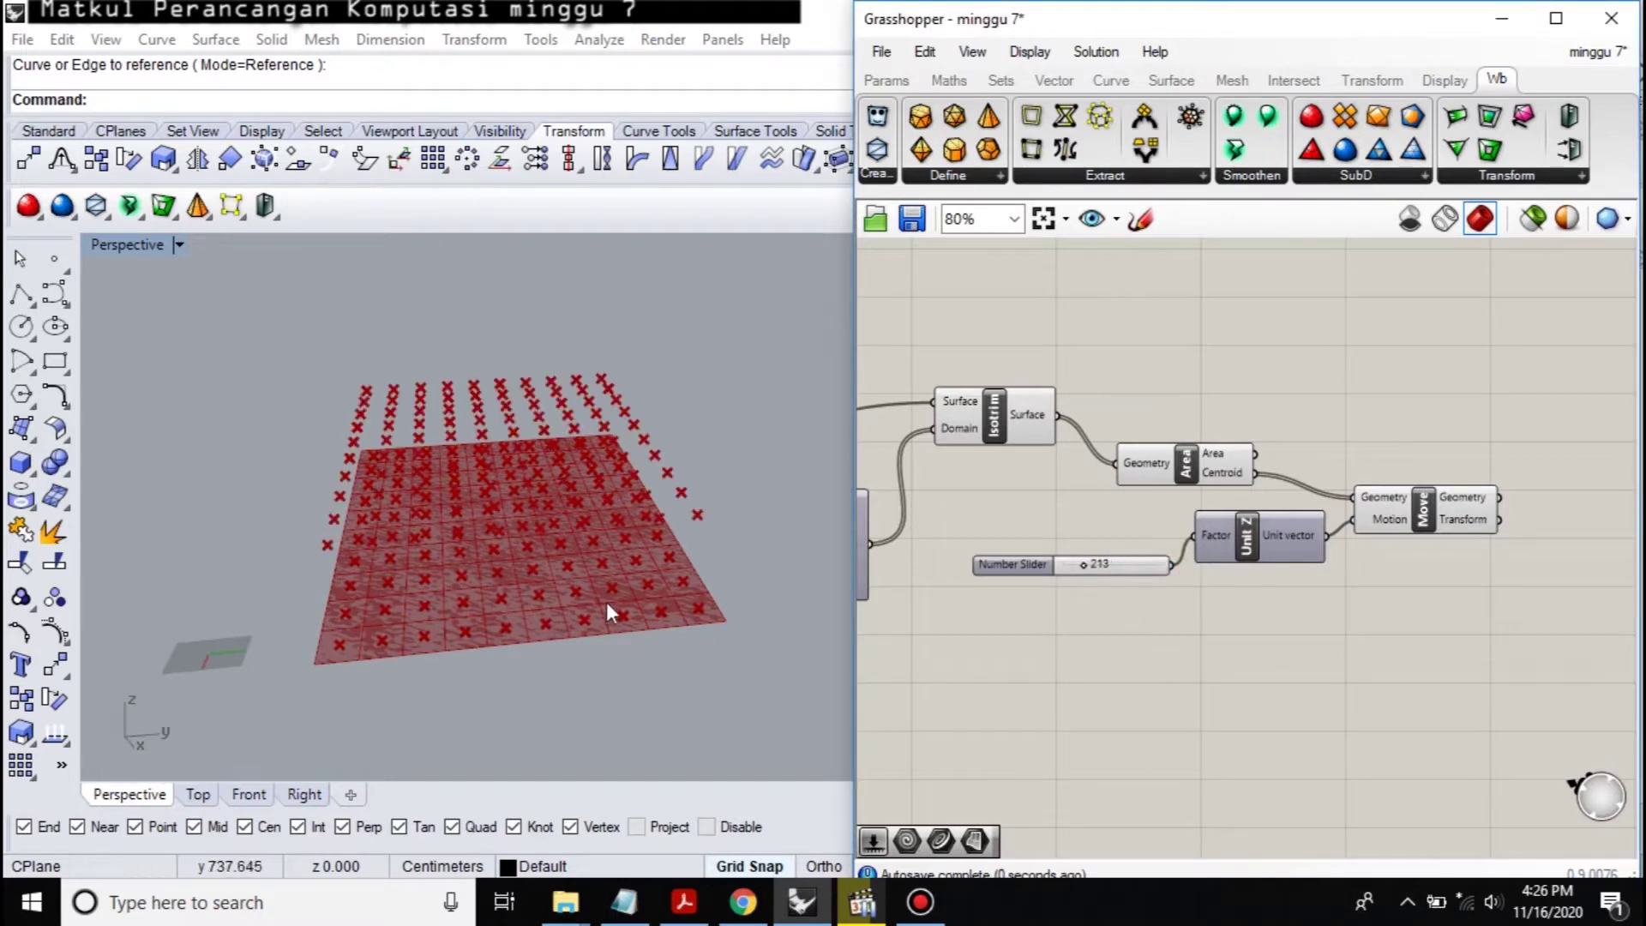
Step: Lower the Unit Z factor slider to 76
left_click(1088, 566)
left_click_drag(1082, 568, 1067, 567)
right_click_drag(983, 628, 1140, 617)
left_click(1368, 710)
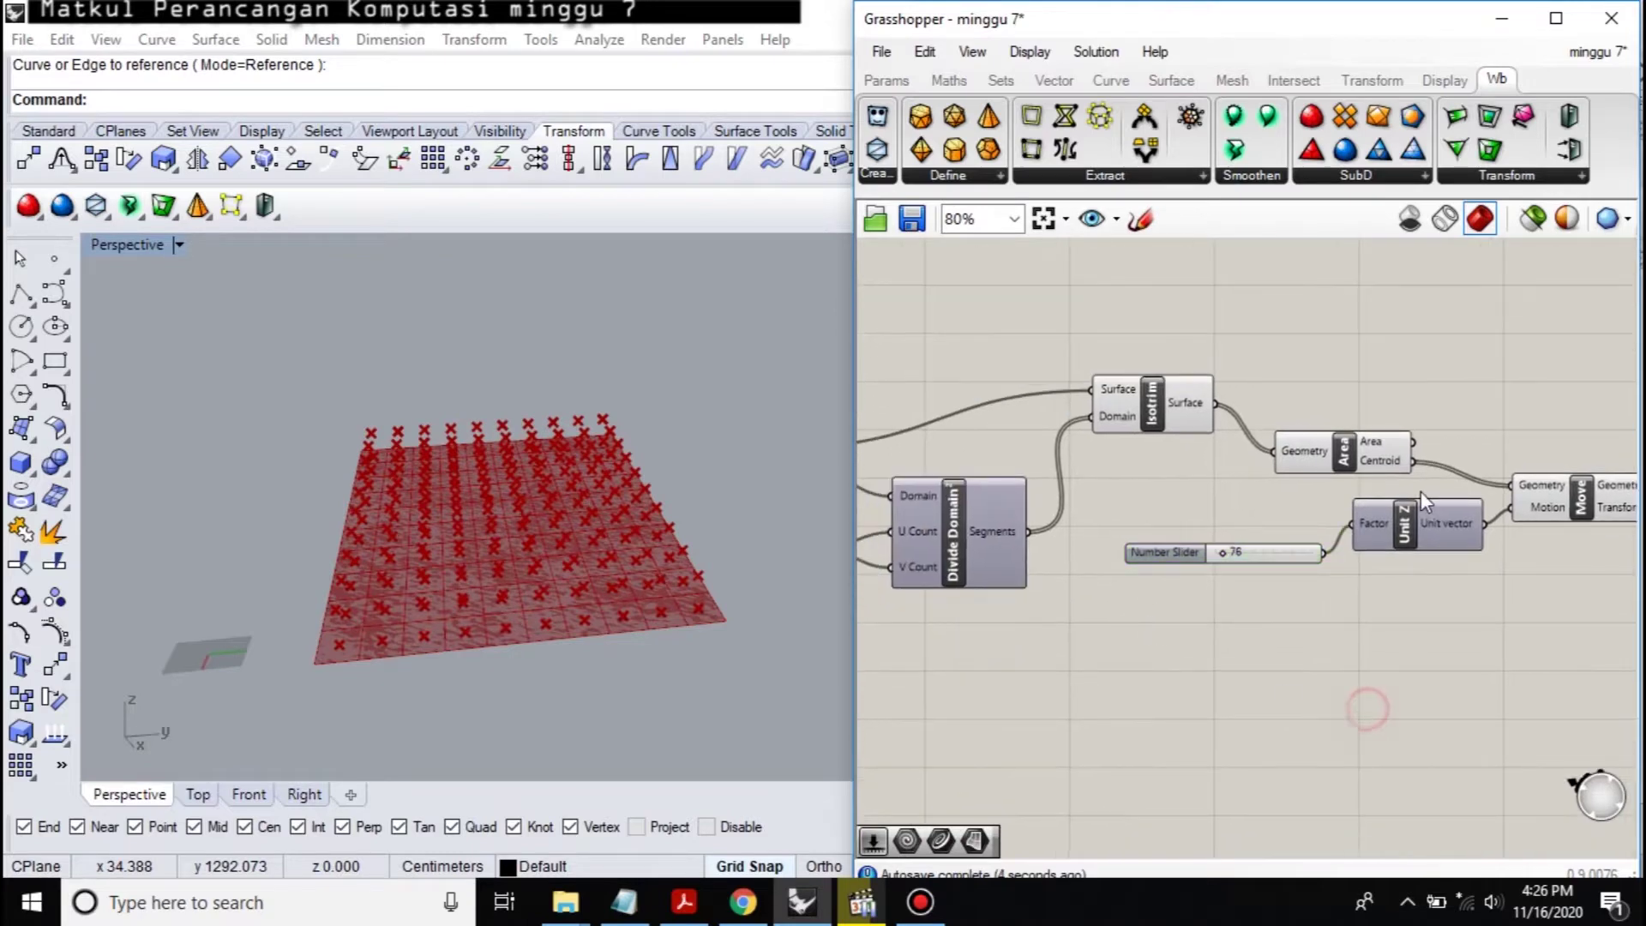
Step: Add a Point parameter below the Divide Domain² component
scroll(1372, 515, "down", 1)
scroll(1270, 557, "down", 1)
left_click(1236, 559)
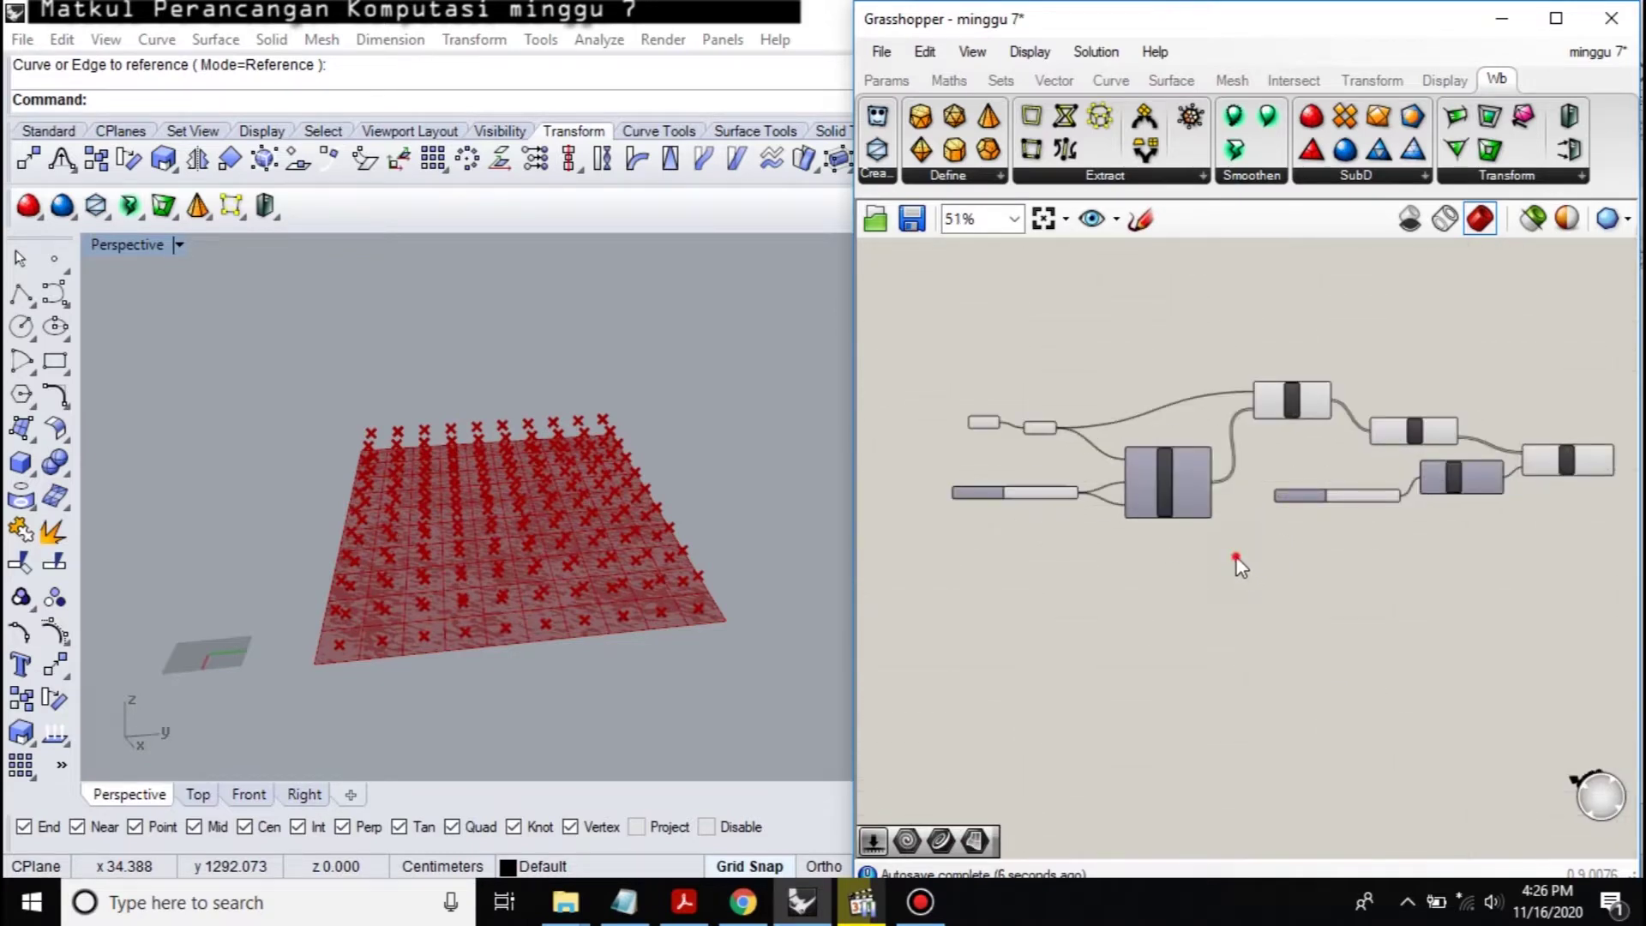
double_click(1238, 562)
type("point")
key("Return")
scroll(1259, 575, "up", 4)
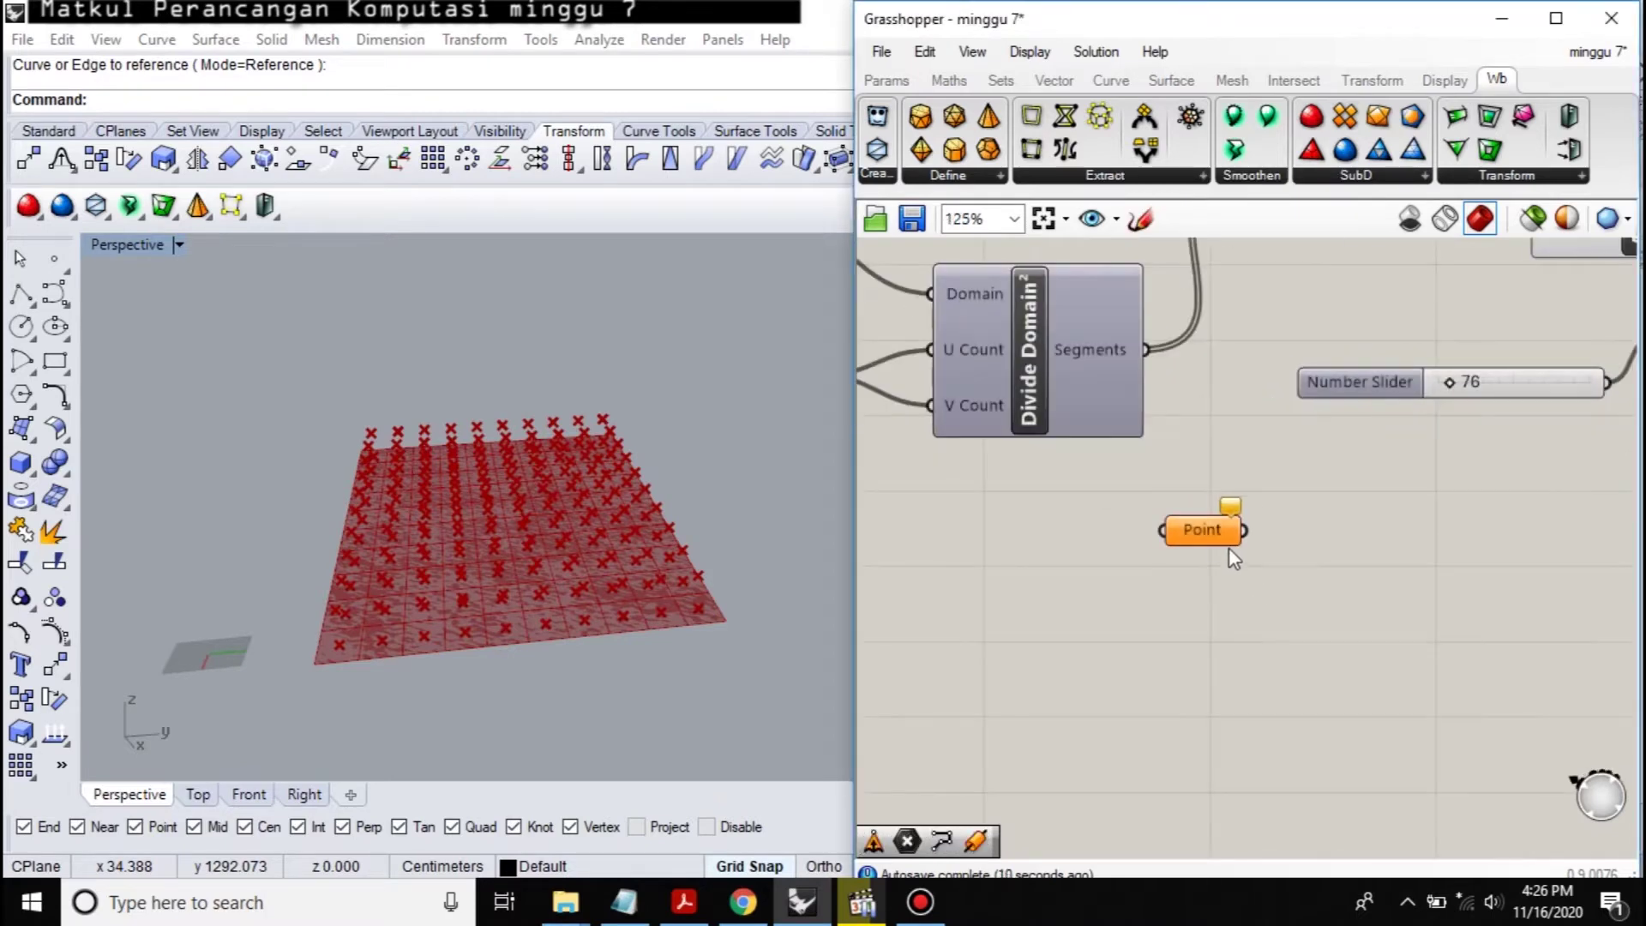
Step: Assign one point to the Point parameter, placed just outside the gridded surface's far corner, and check its location
right_click(1233, 553)
left_click(1286, 651)
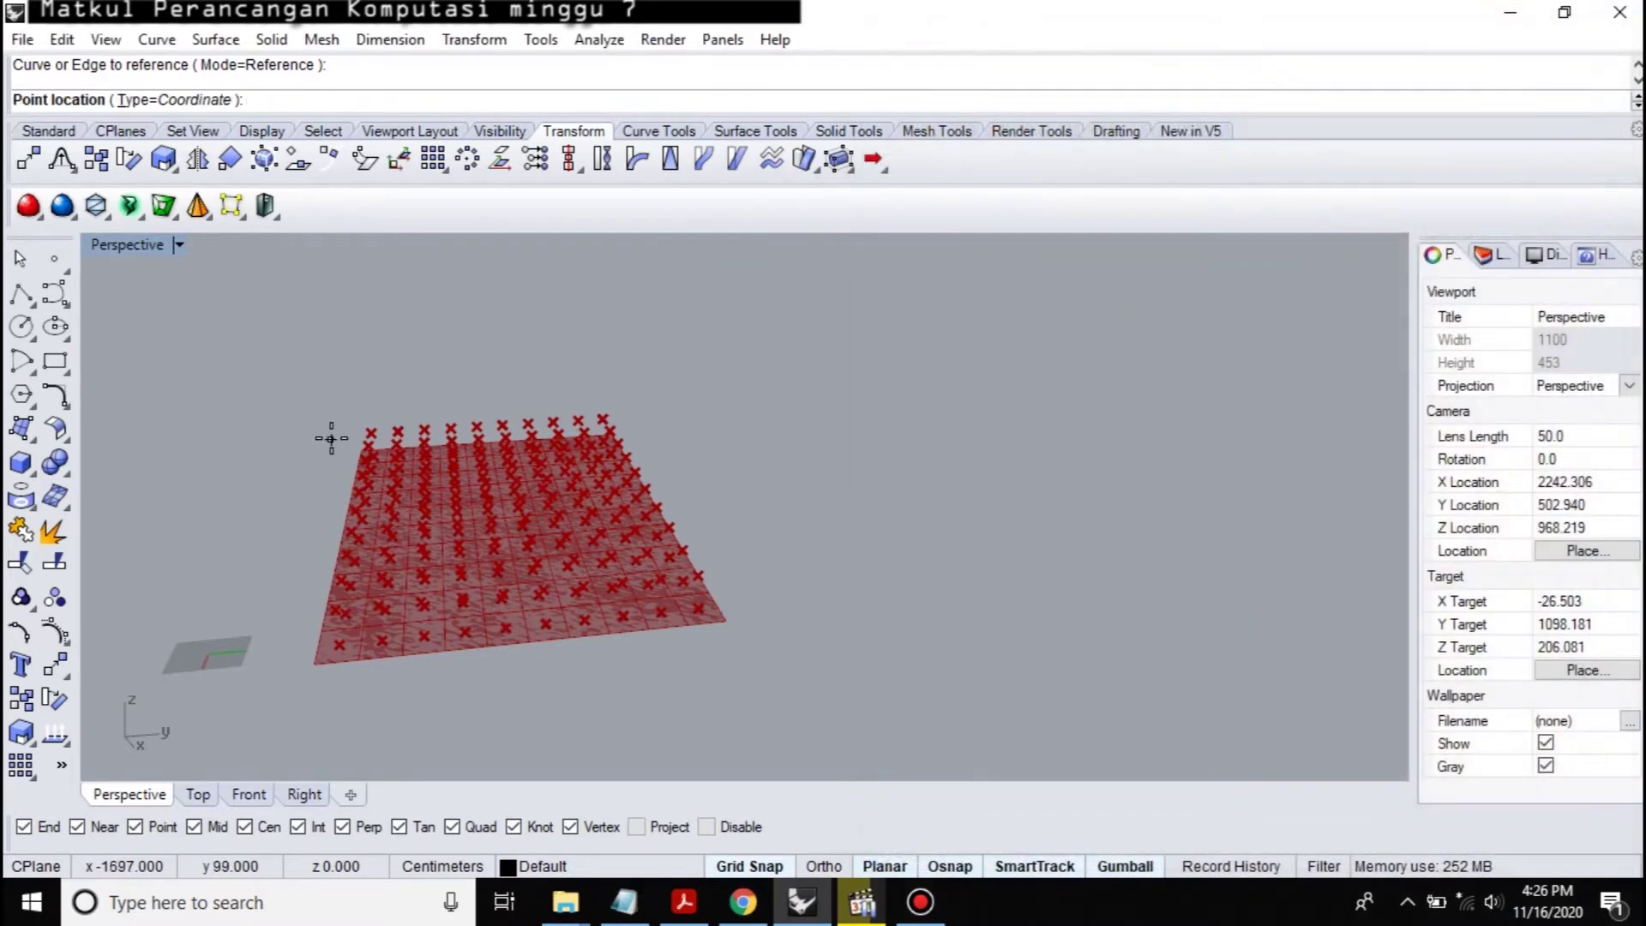
left_click(344, 422)
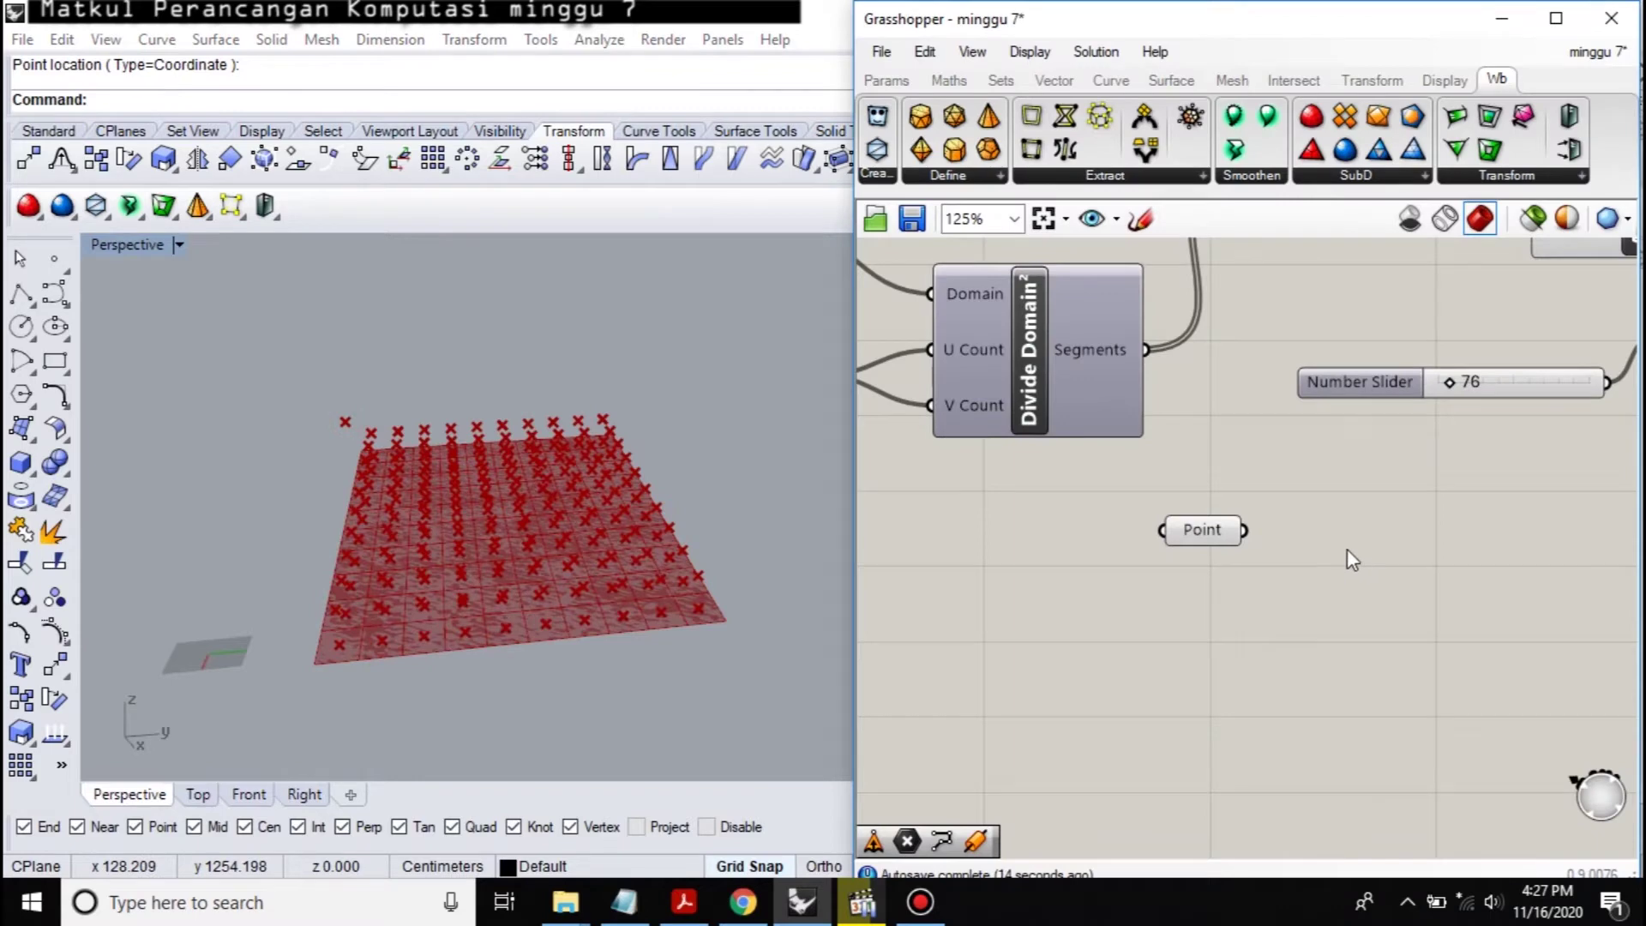
right_click_drag(357, 488, 266, 561)
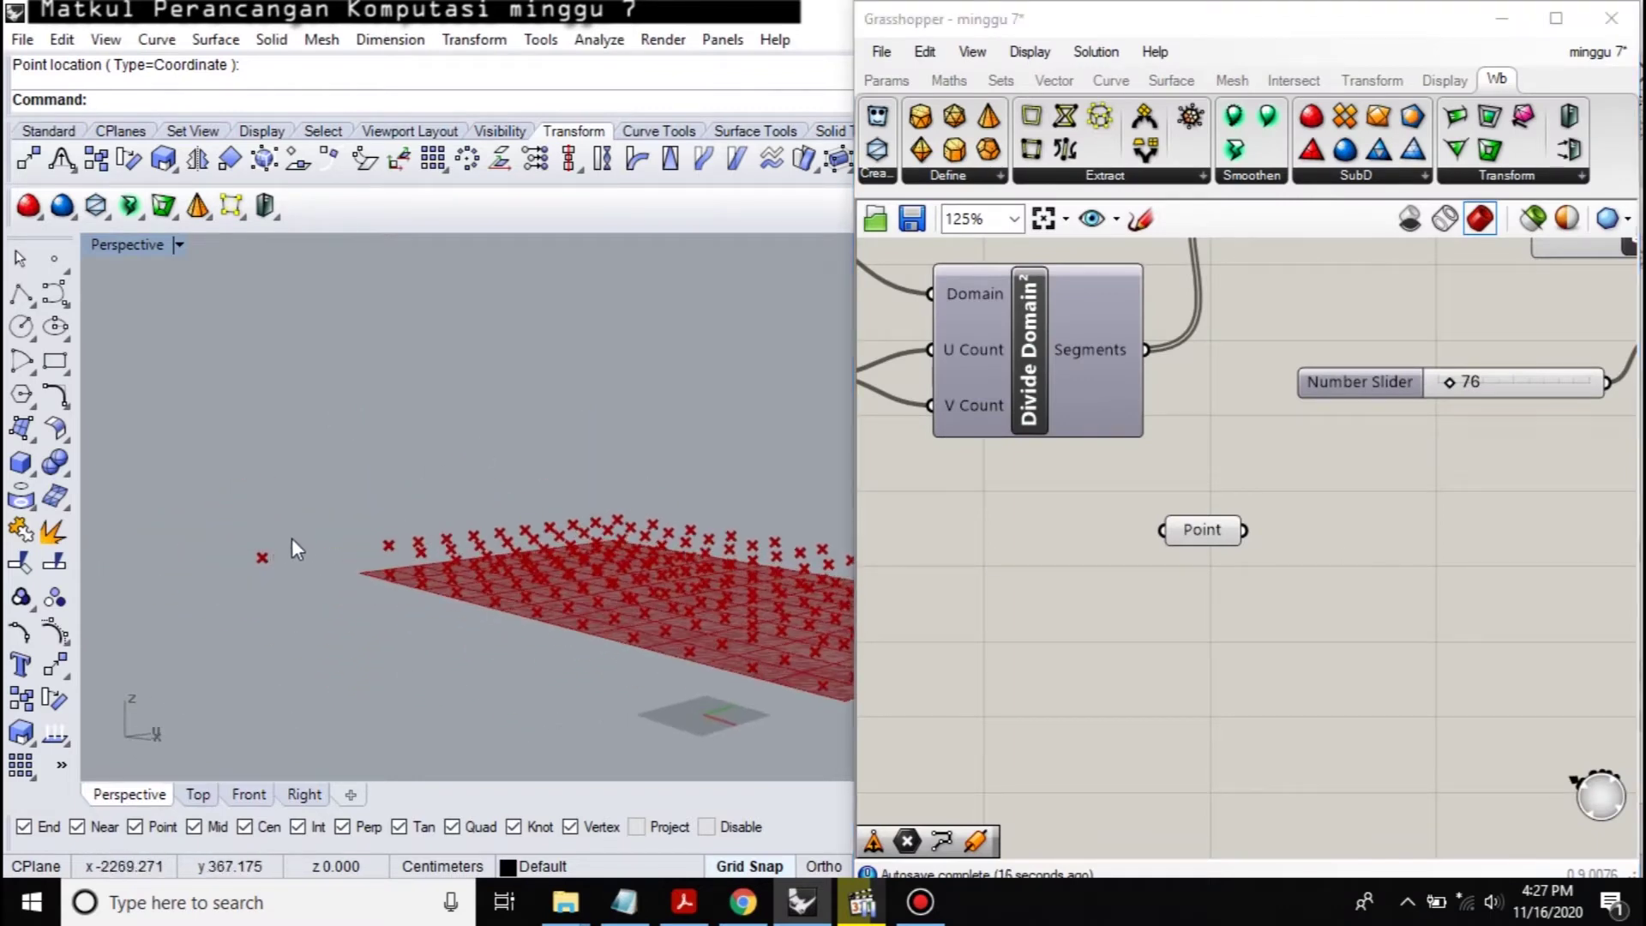
left_click(1192, 530)
left_click(1314, 551)
Step: Add an Extrude Point component beyond the Move component
right_click_drag(1365, 486, 992, 574)
scroll(1200, 547, "down", 1)
right_click_drag(1321, 542, 1028, 573)
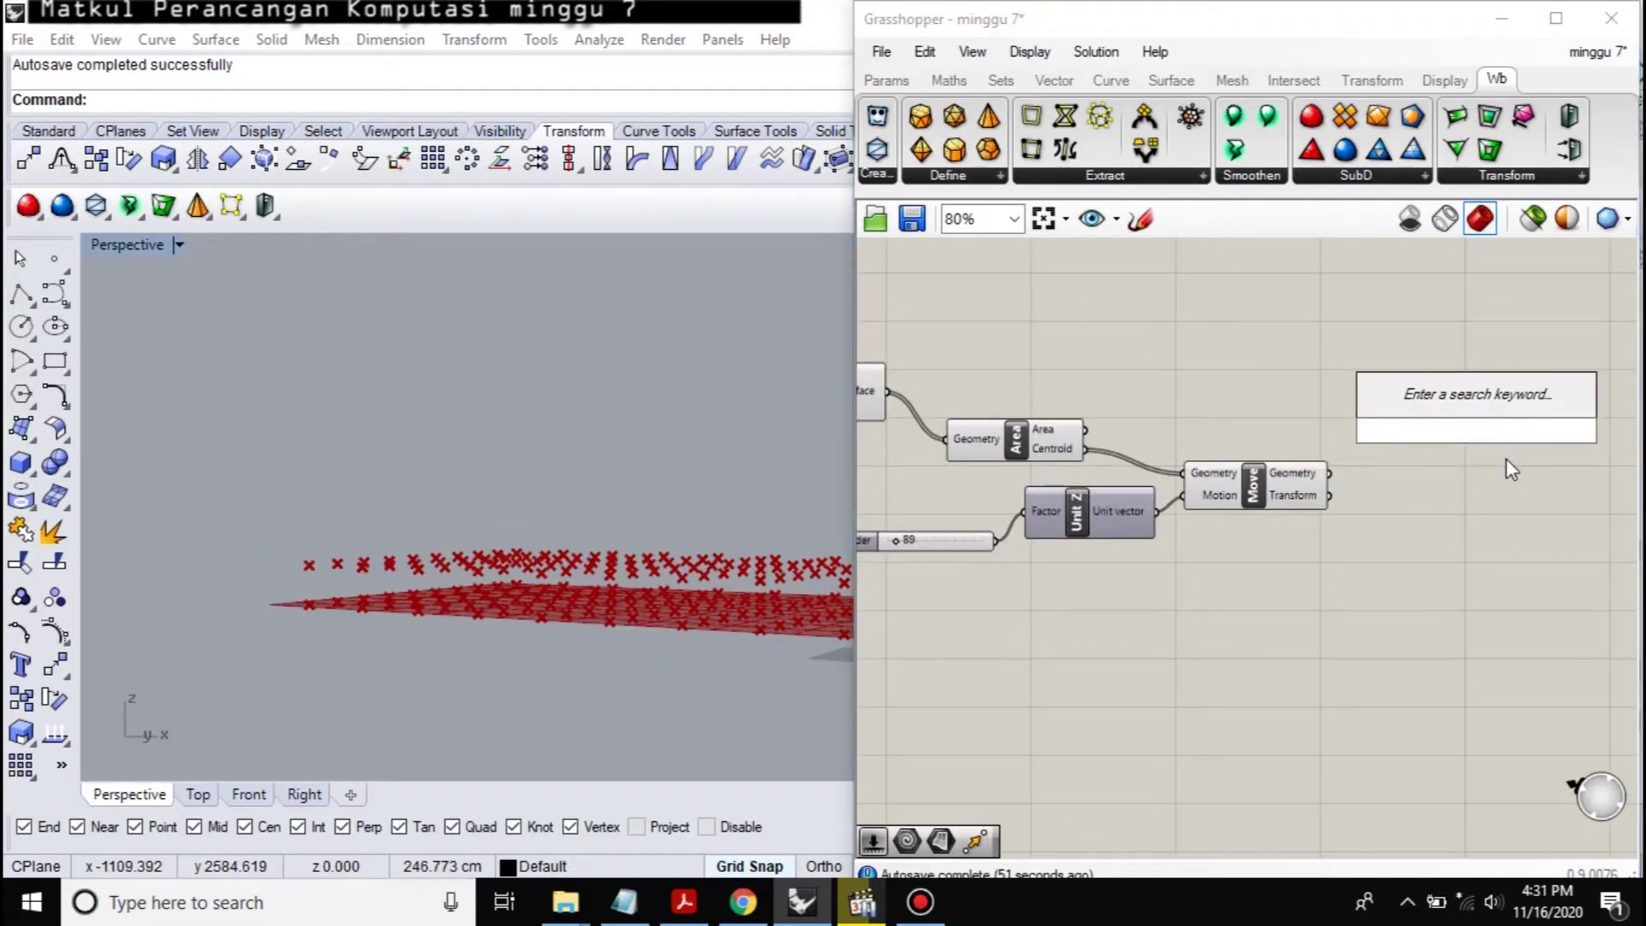
left_click(1511, 470)
double_click(1428, 408)
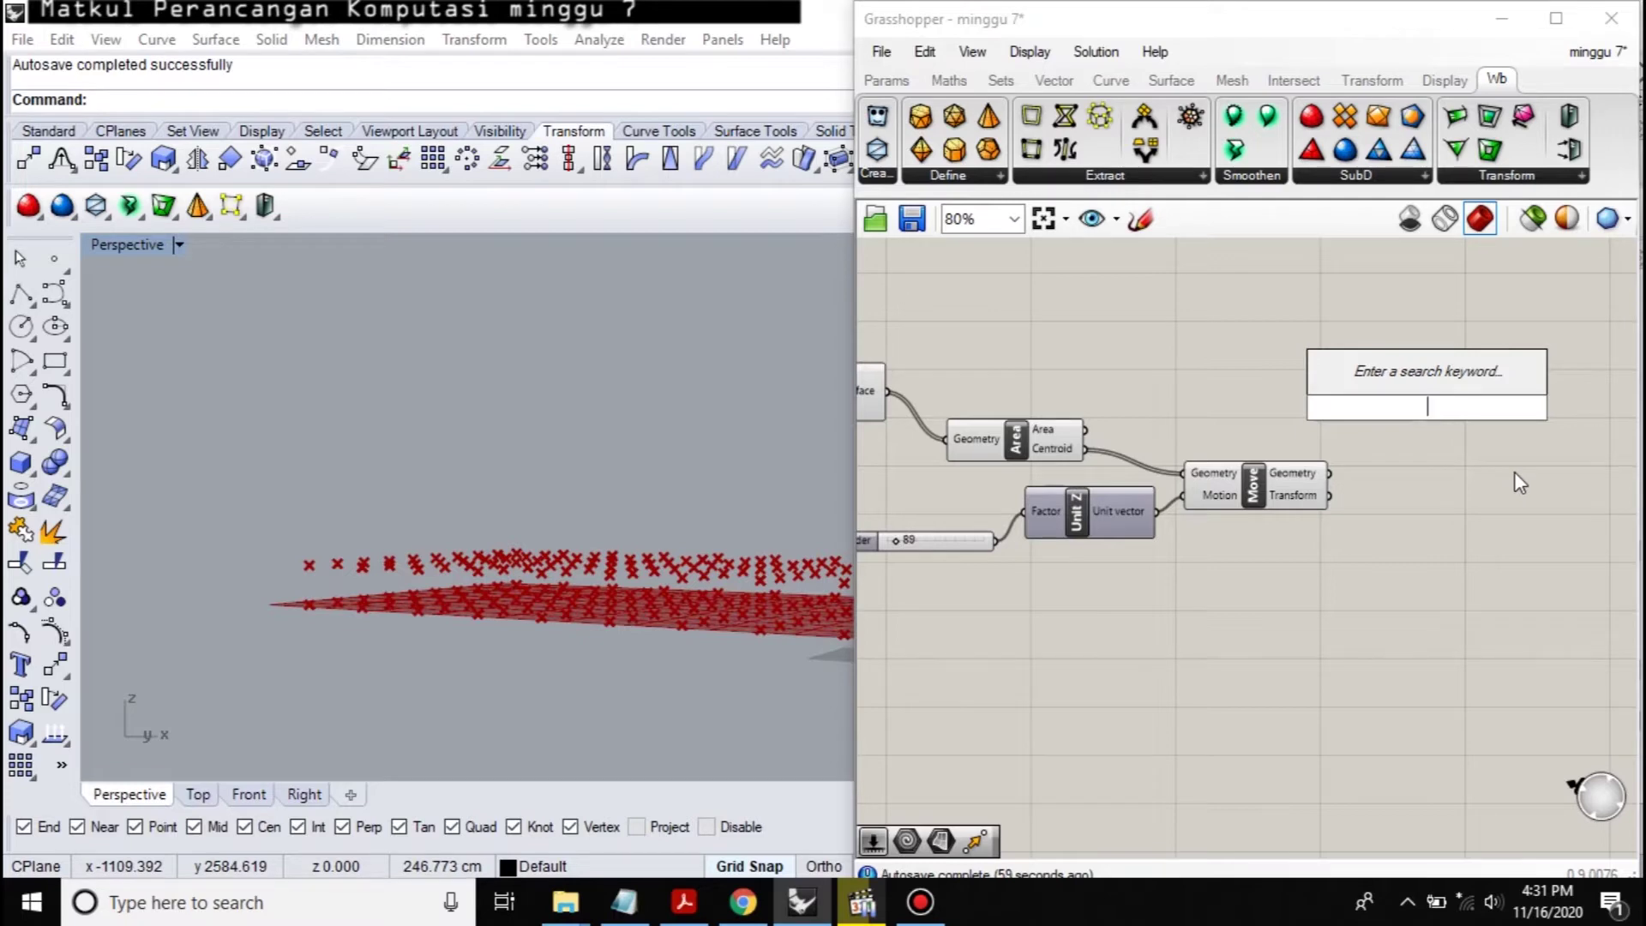
type("extrud")
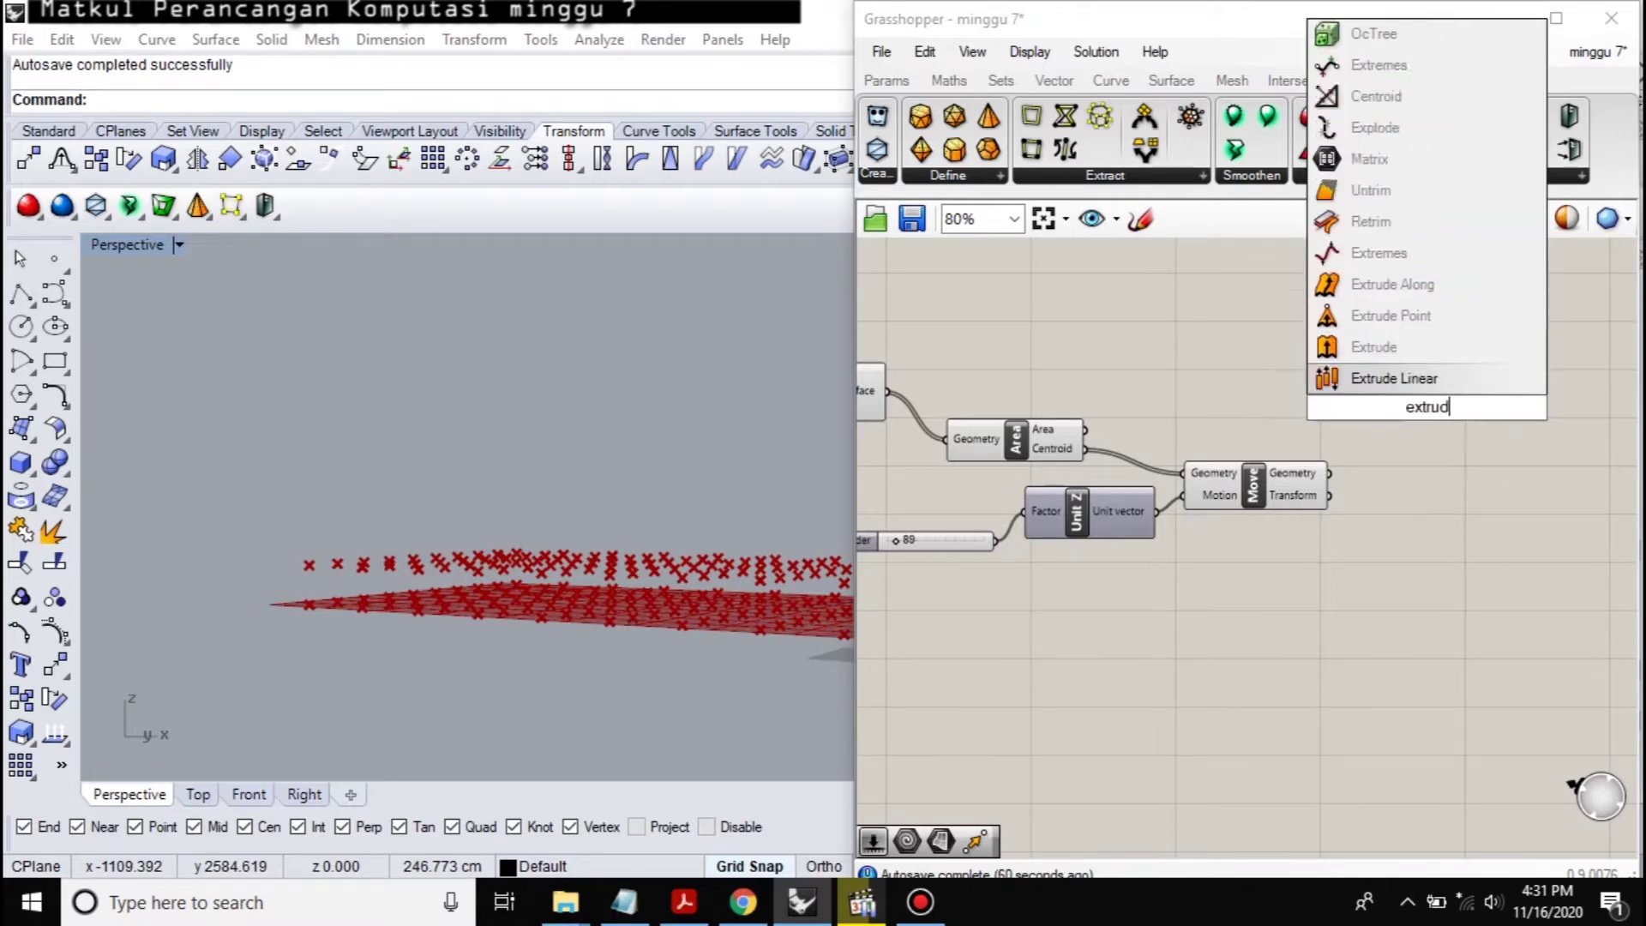
type("e")
left_click(1473, 285)
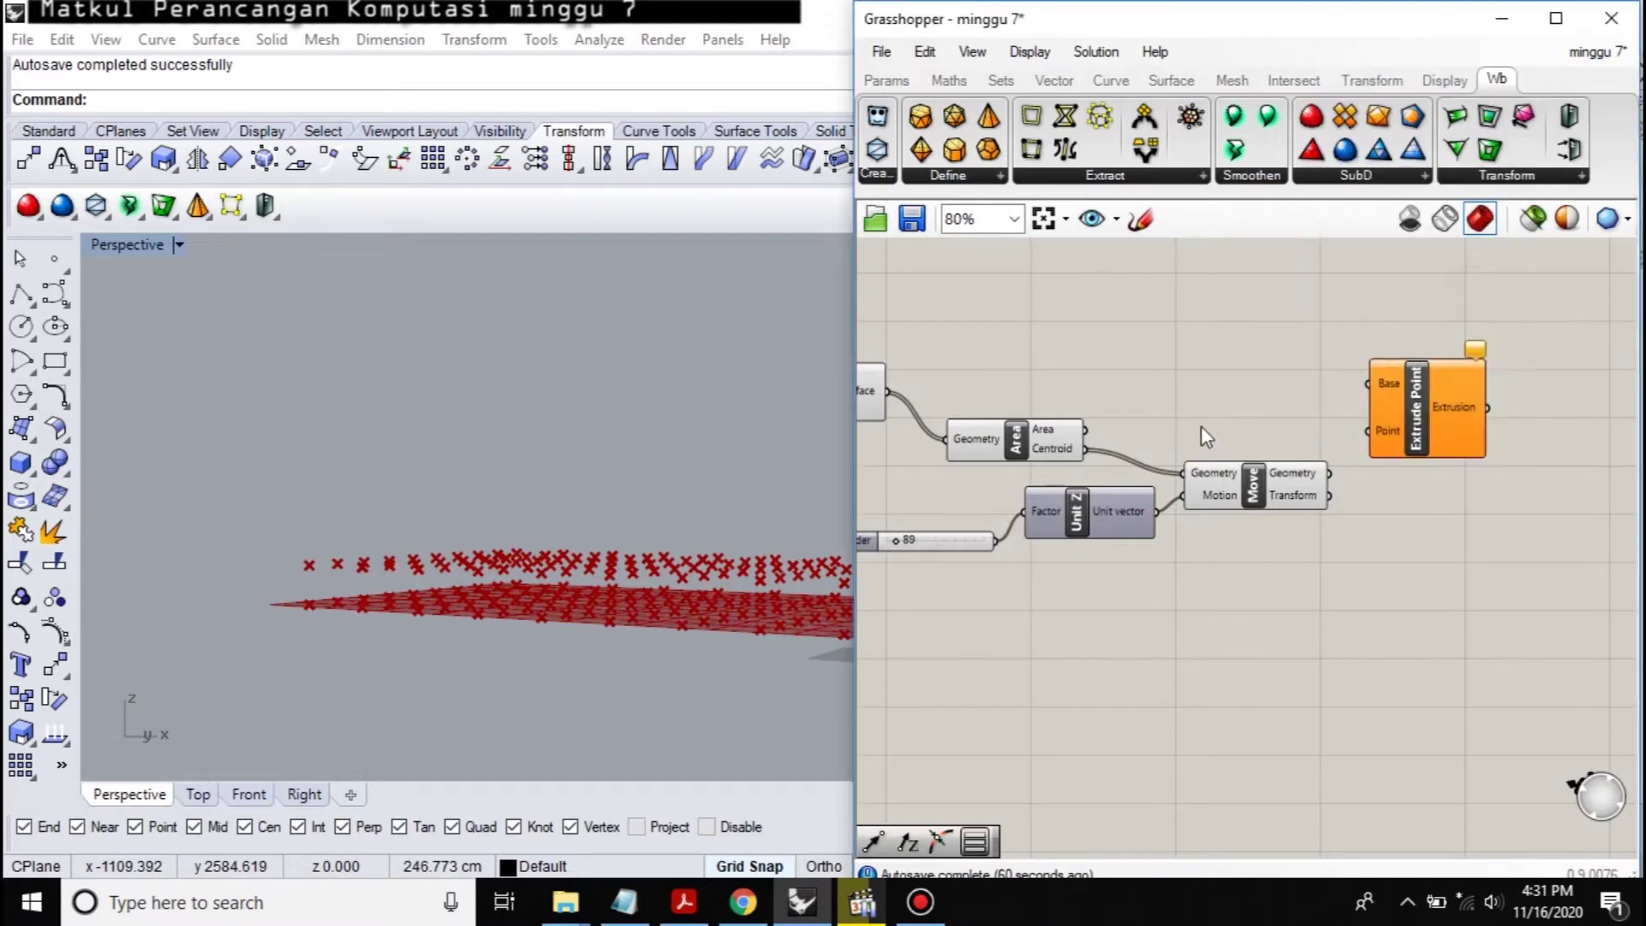
Step: Connect Isotrim's Surface output to Extrude Point's Base input
right_click_drag(1207, 439, 1215, 433)
left_click_drag(997, 400, 1477, 395)
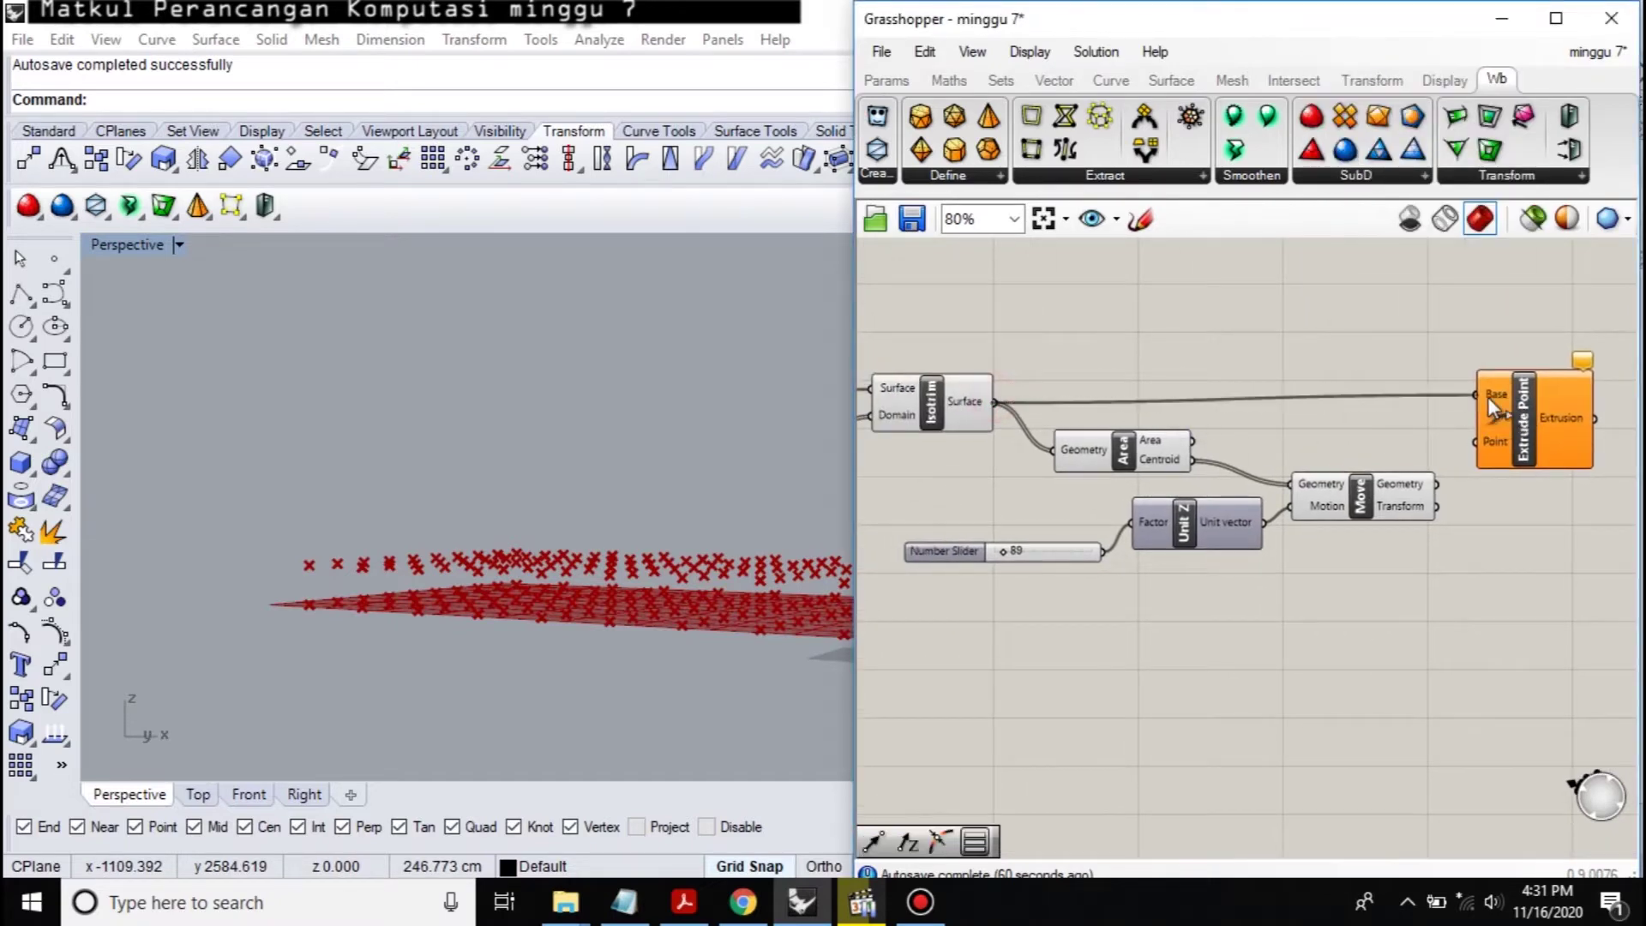
right_click_drag(1411, 538, 1054, 486)
scroll(1054, 486, "down", 2)
right_click_drag(1154, 489, 1320, 494)
scroll(1304, 486, "up", 1)
right_click_drag(1186, 493, 1316, 466)
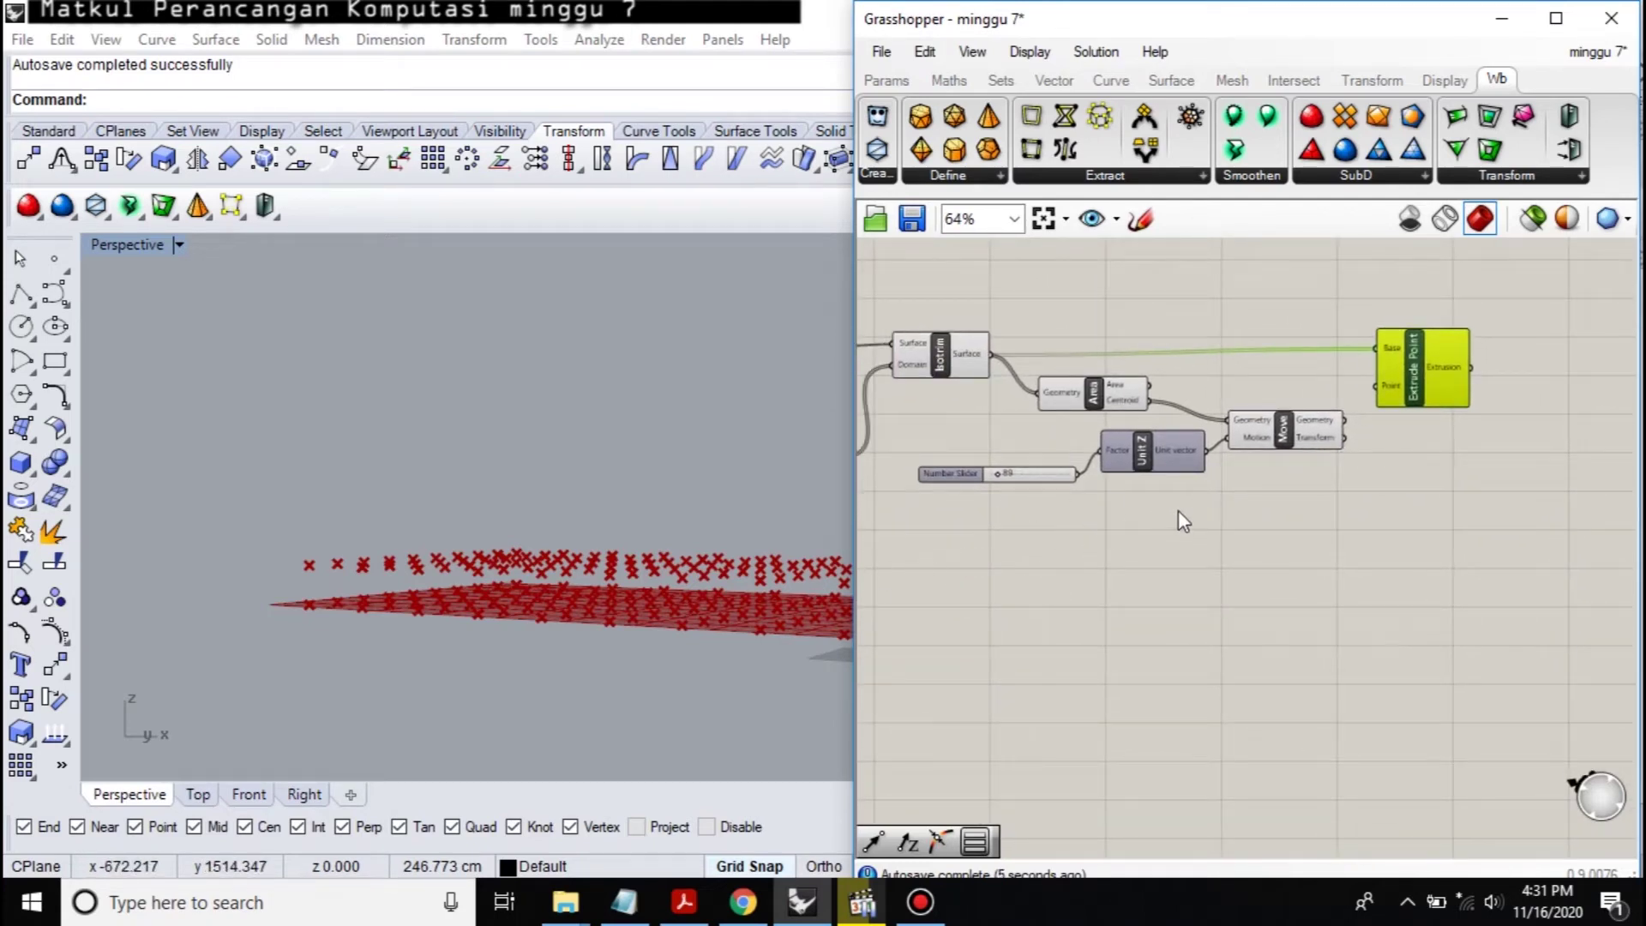
Step: Add a Point parameter below the Unit Z component
scroll(1178, 511, "down", 2)
scroll(1040, 489, "up", 2)
double_click(1254, 526)
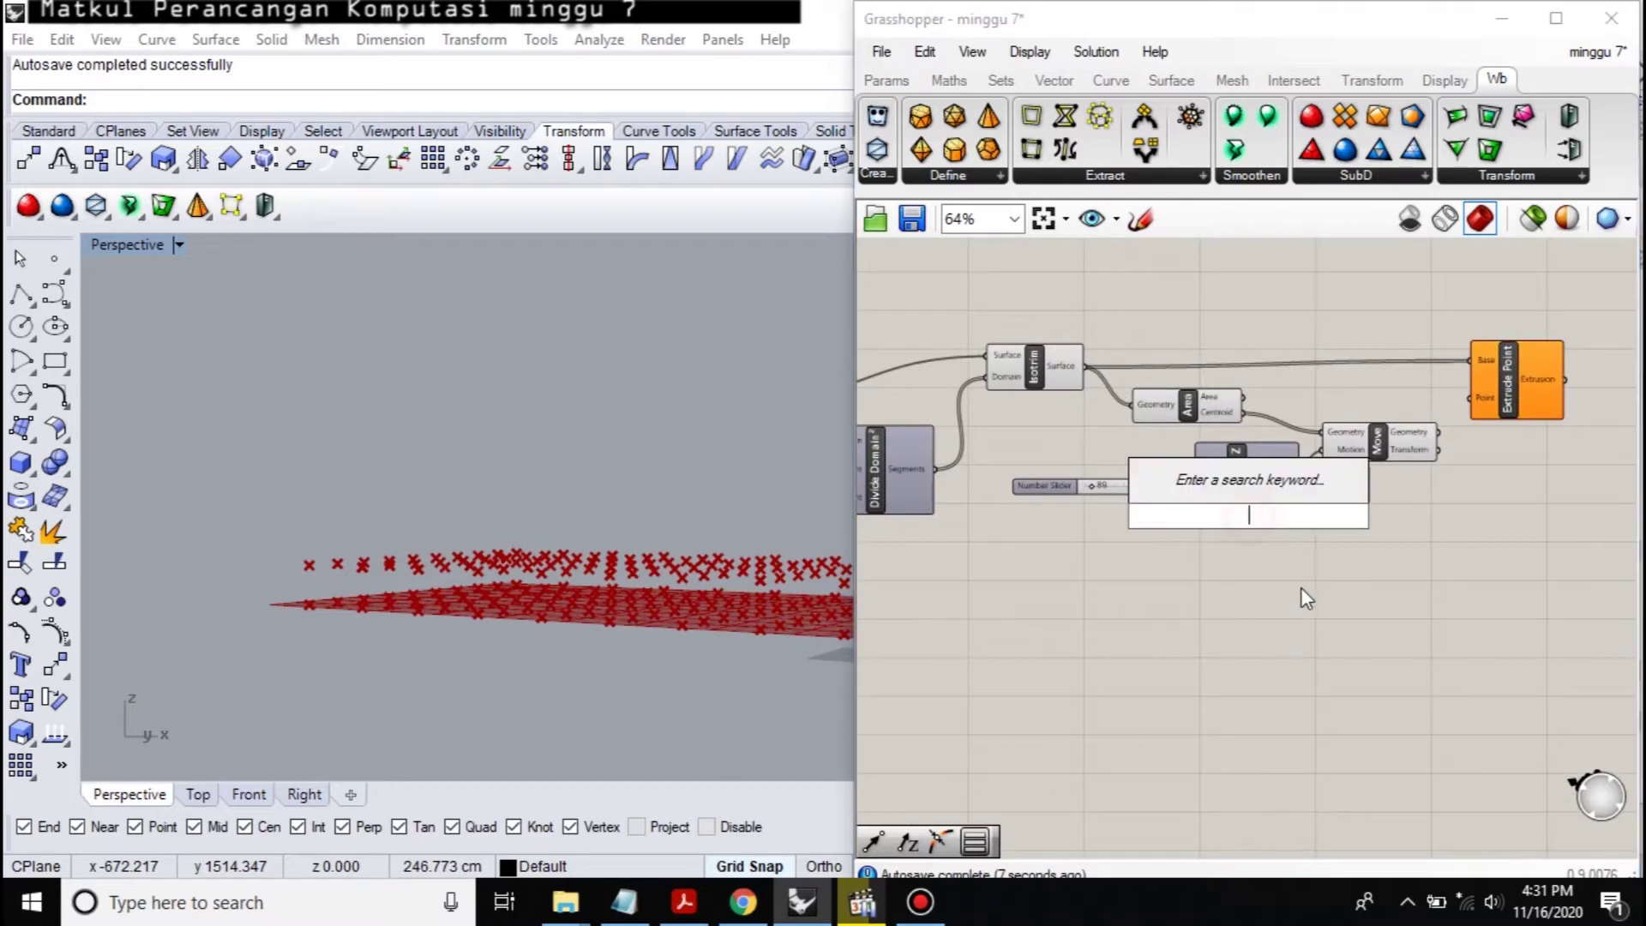
type("point")
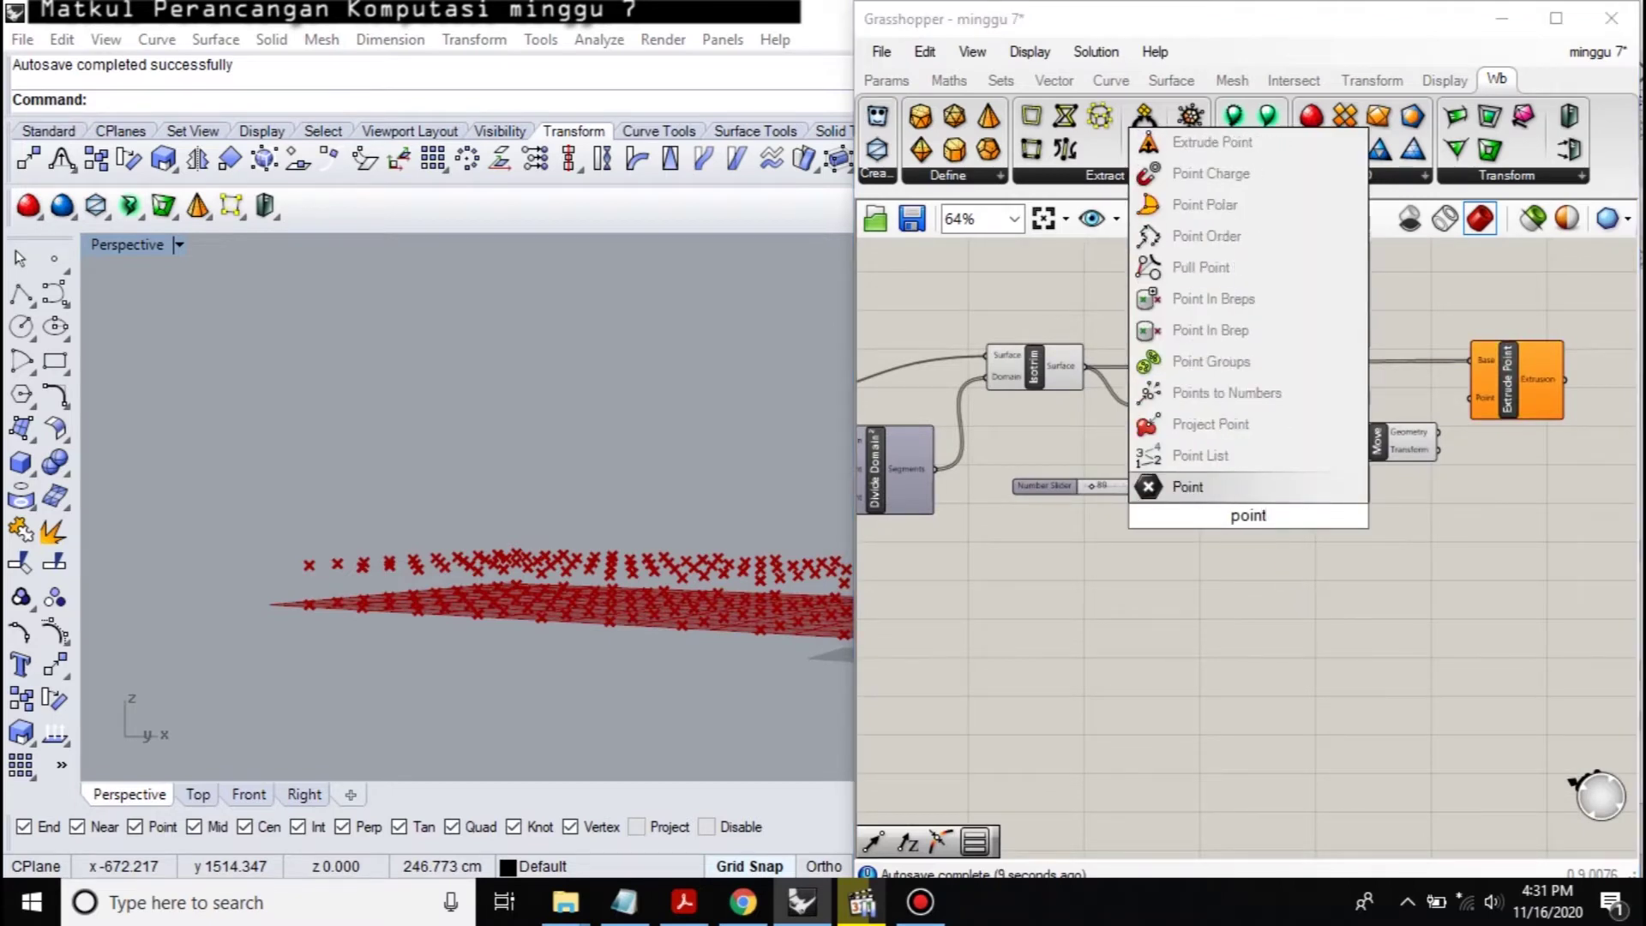
left_click(1197, 487)
Step: Assign one point to the Point parameter, placed just outside the gridded surface's left corner, and check its location
right_click(1249, 519)
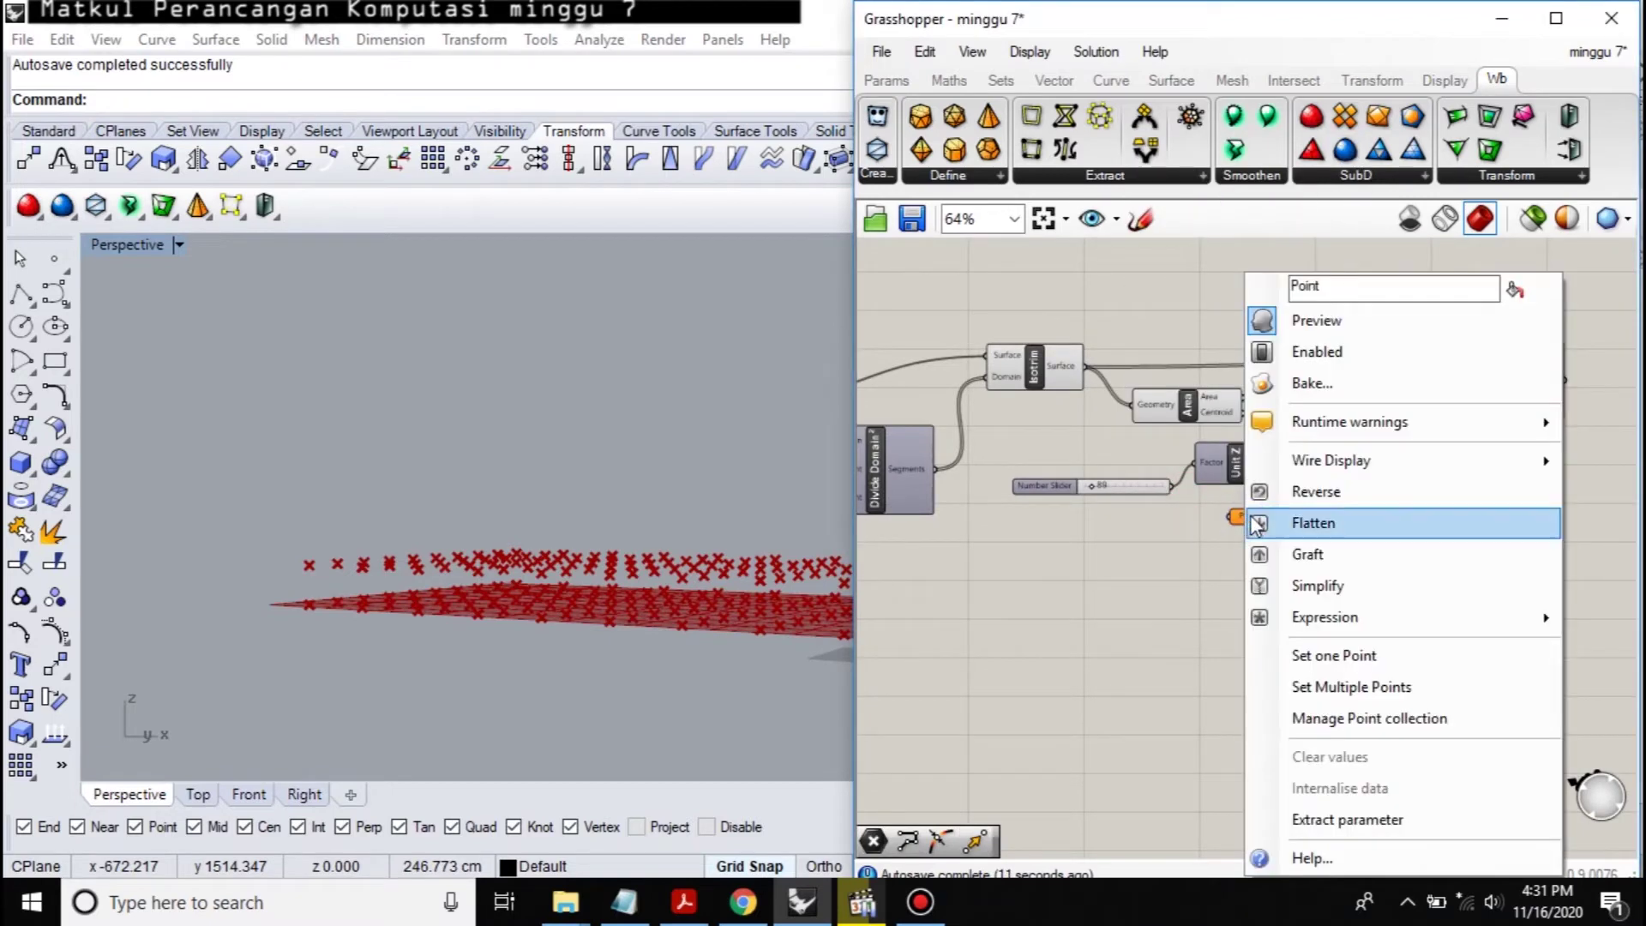
left_click(1325, 656)
right_click_drag(386, 663, 383, 674)
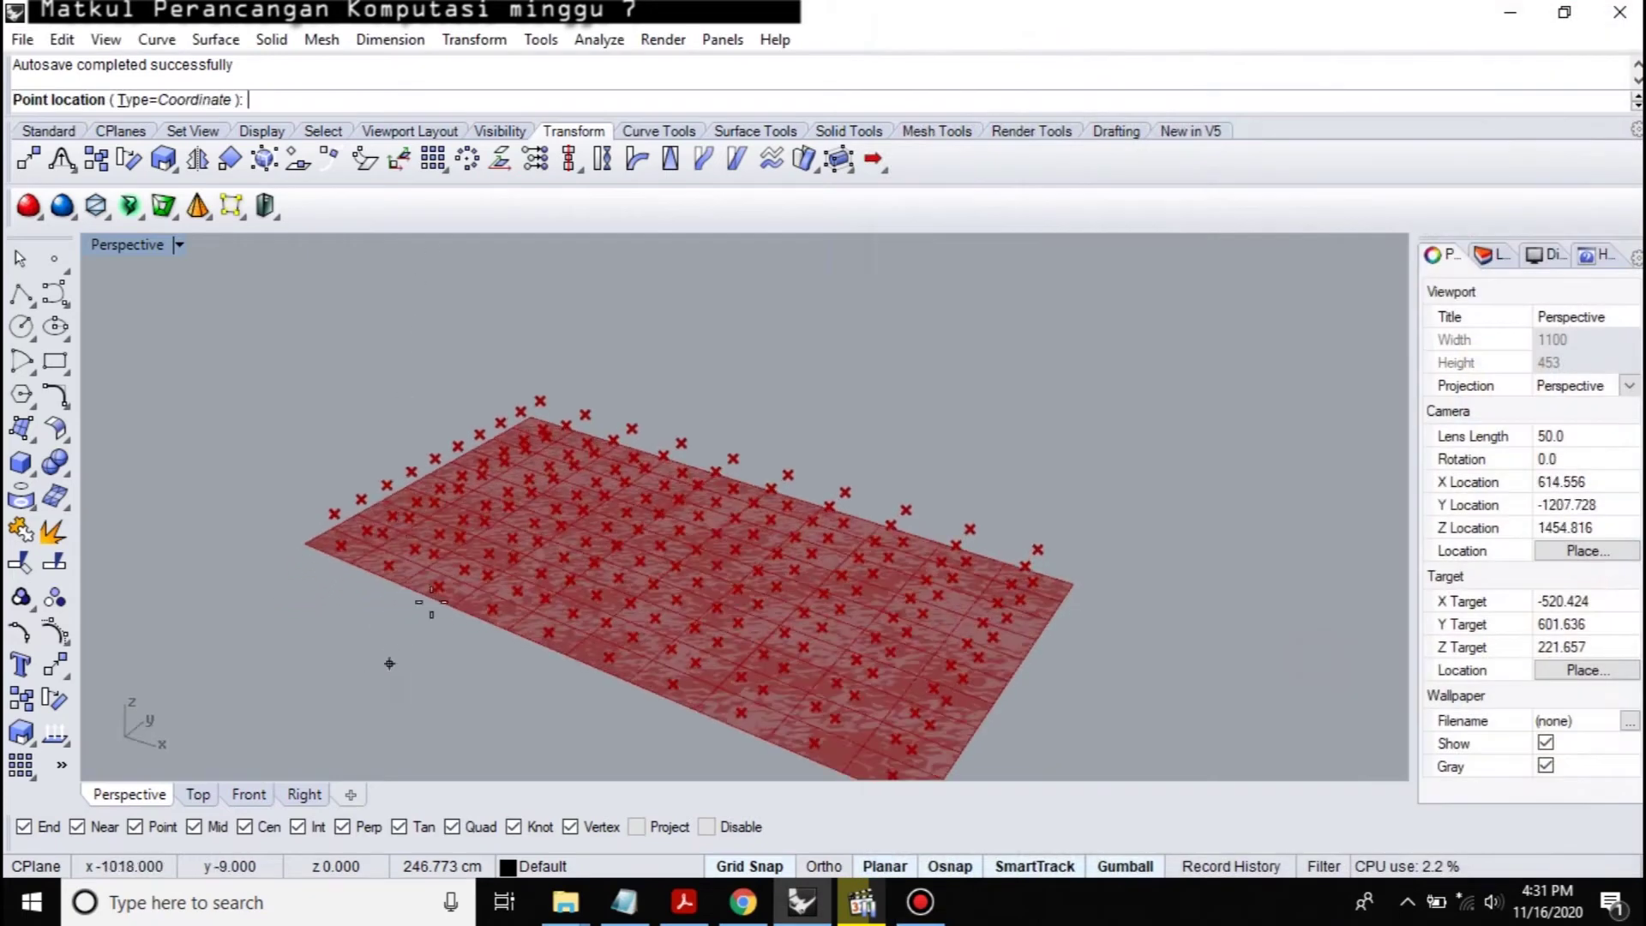
left_click(283, 492)
right_click_drag(388, 568, 475, 483)
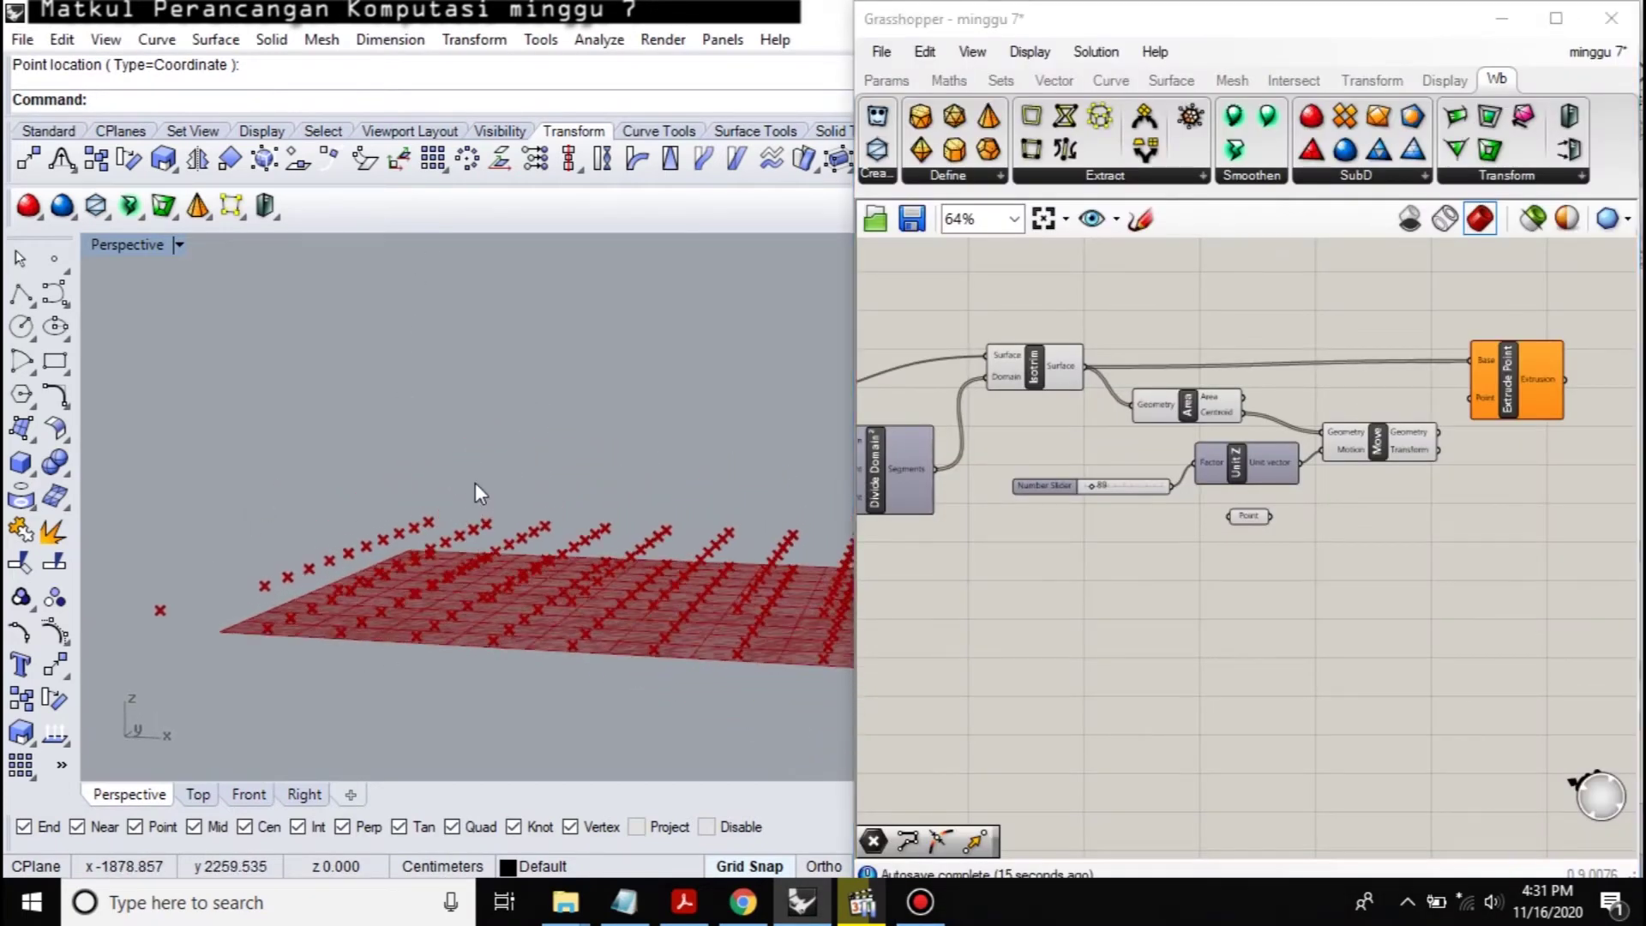
Step: Spread out the Extrude Point, Move and Point components to make room between them on the canvas
right_click_drag(1388, 562, 1108, 551)
scroll(1238, 448, "up", 1)
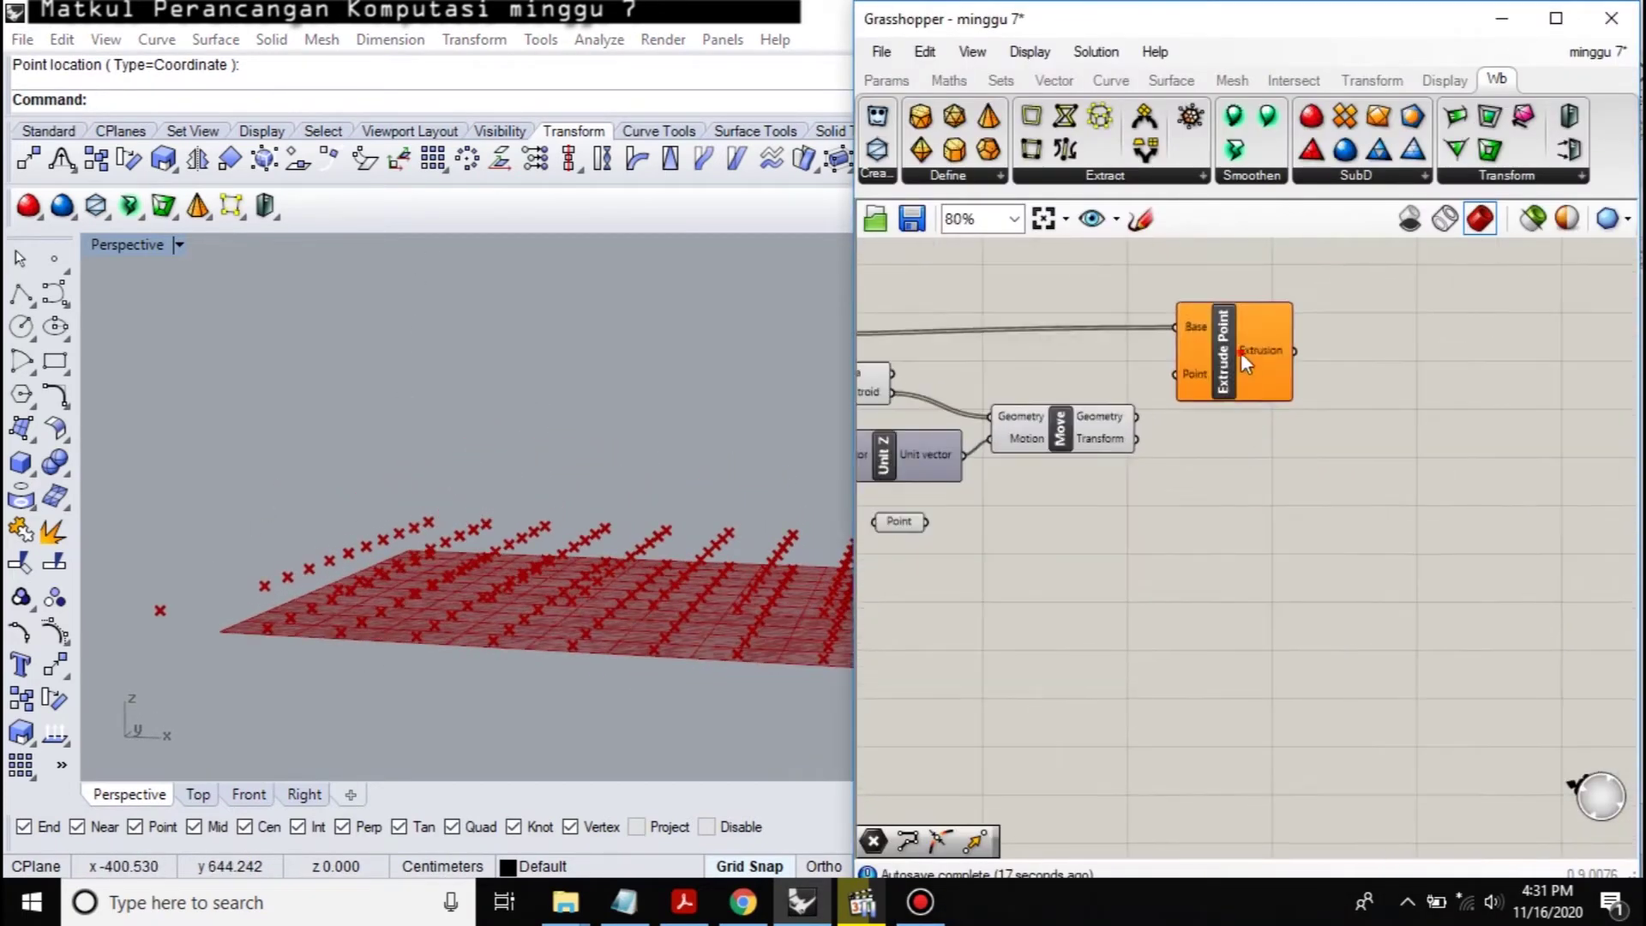
left_click_drag(1242, 353, 1417, 333)
right_click_drag(1223, 471, 1342, 465)
left_click_drag(1212, 433, 1268, 407)
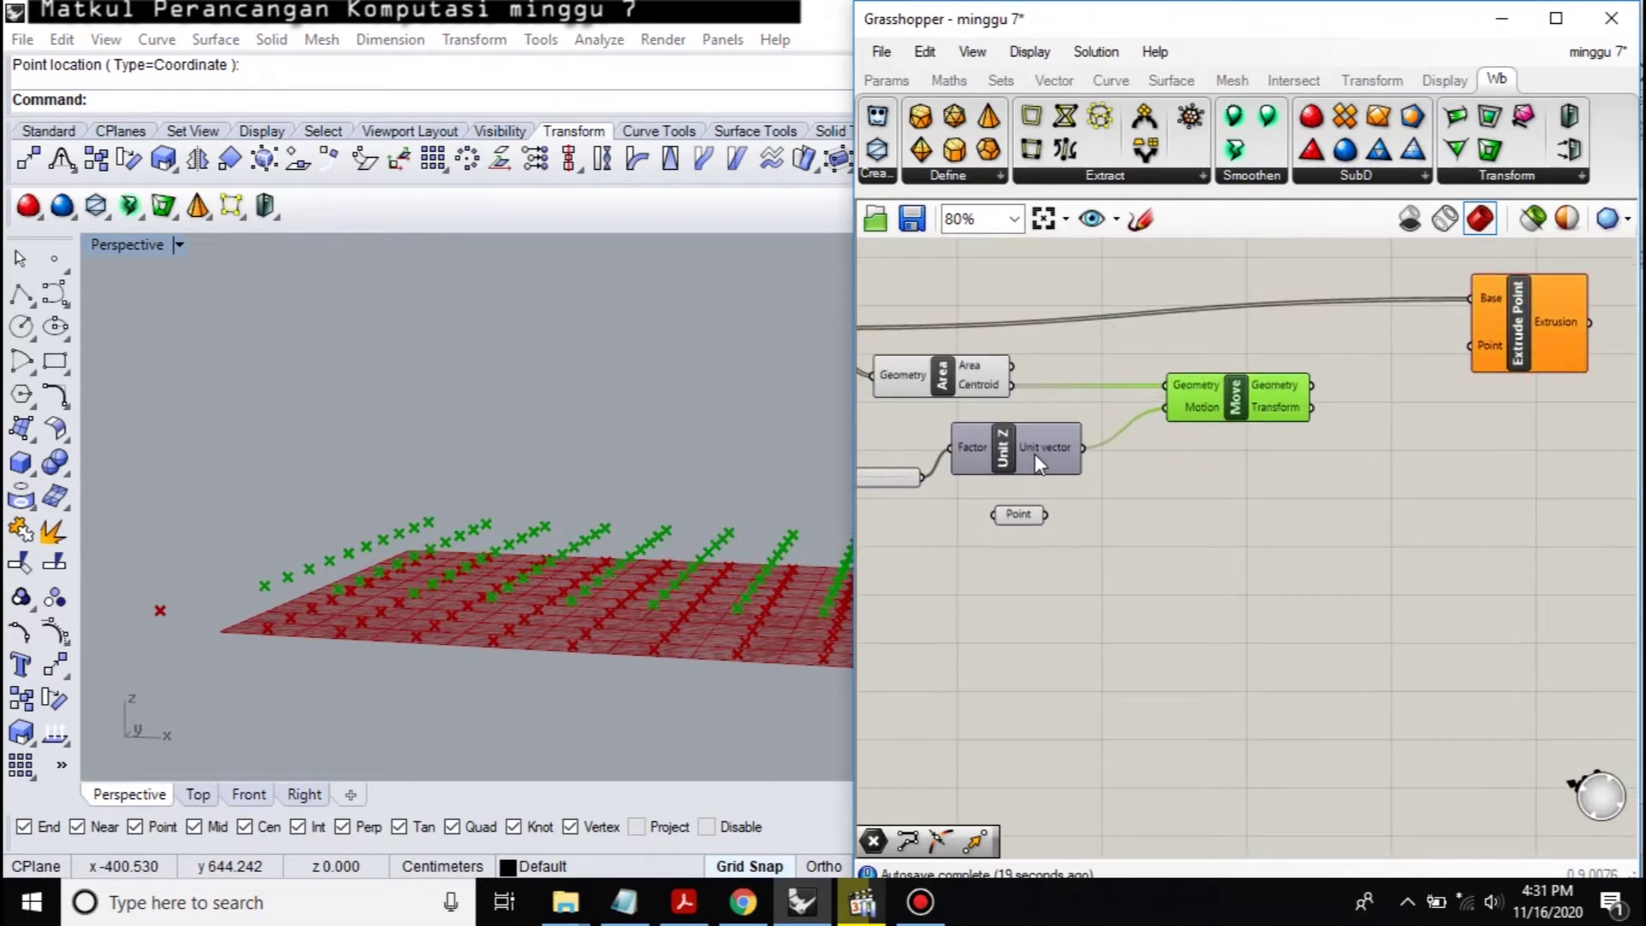
left_click(1035, 455)
left_click_drag(1020, 515, 1067, 528)
left_click(1289, 519)
Step: Add a Vector 2Pt component below Extrude Point
right_click_drag(1360, 507, 1190, 493)
double_click(1320, 444)
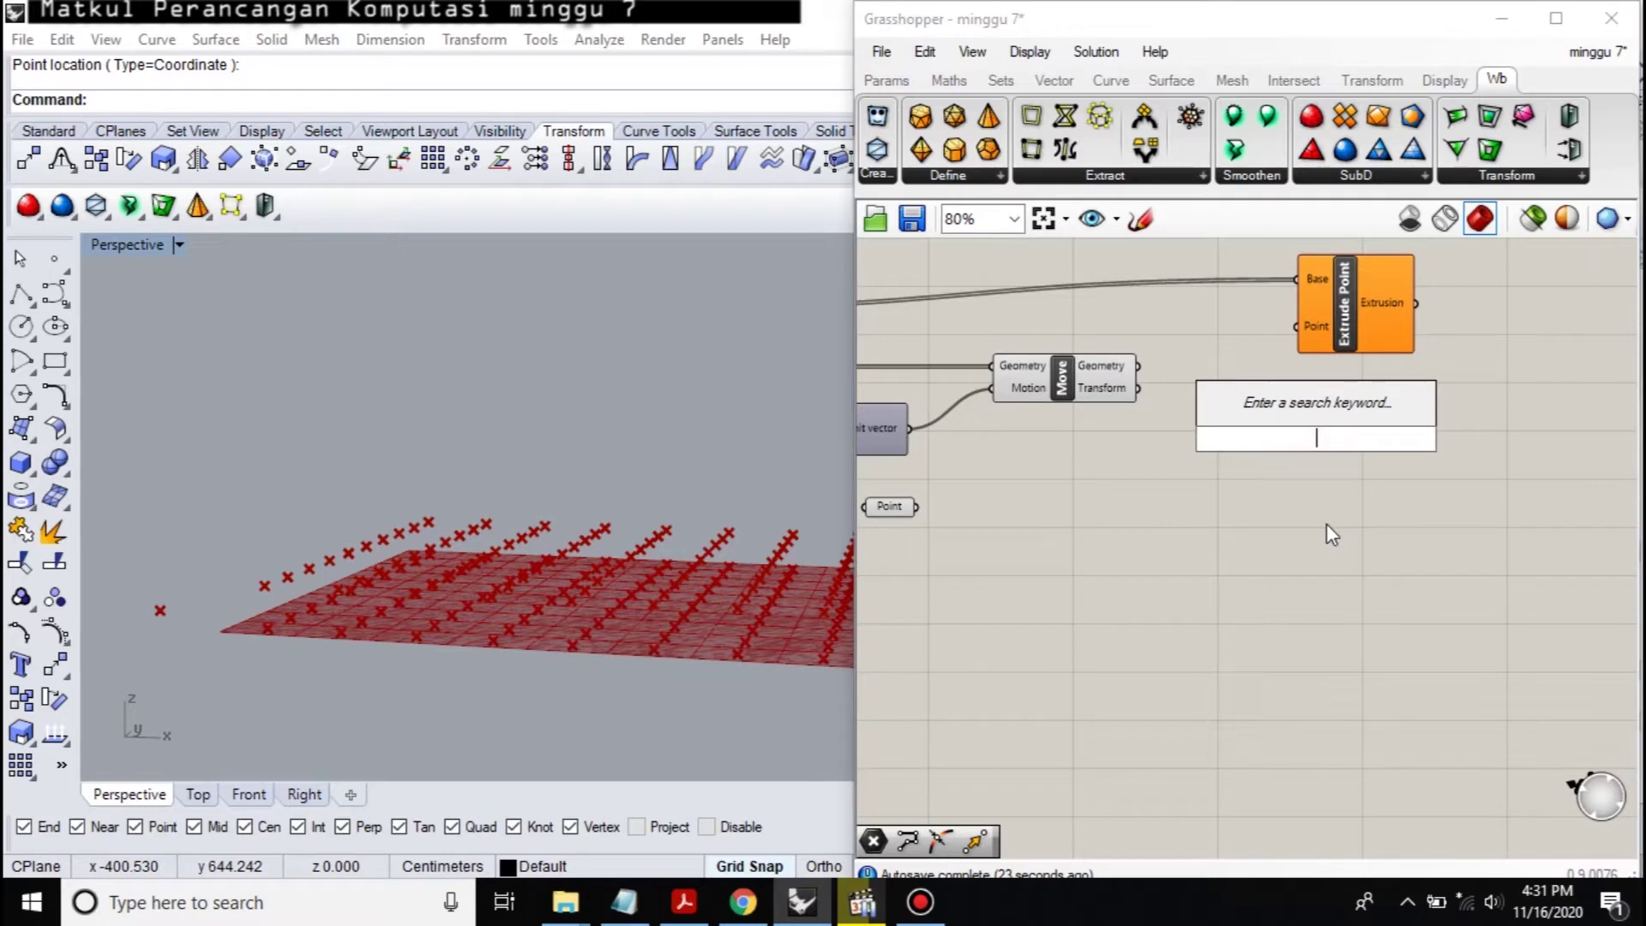
type("vect")
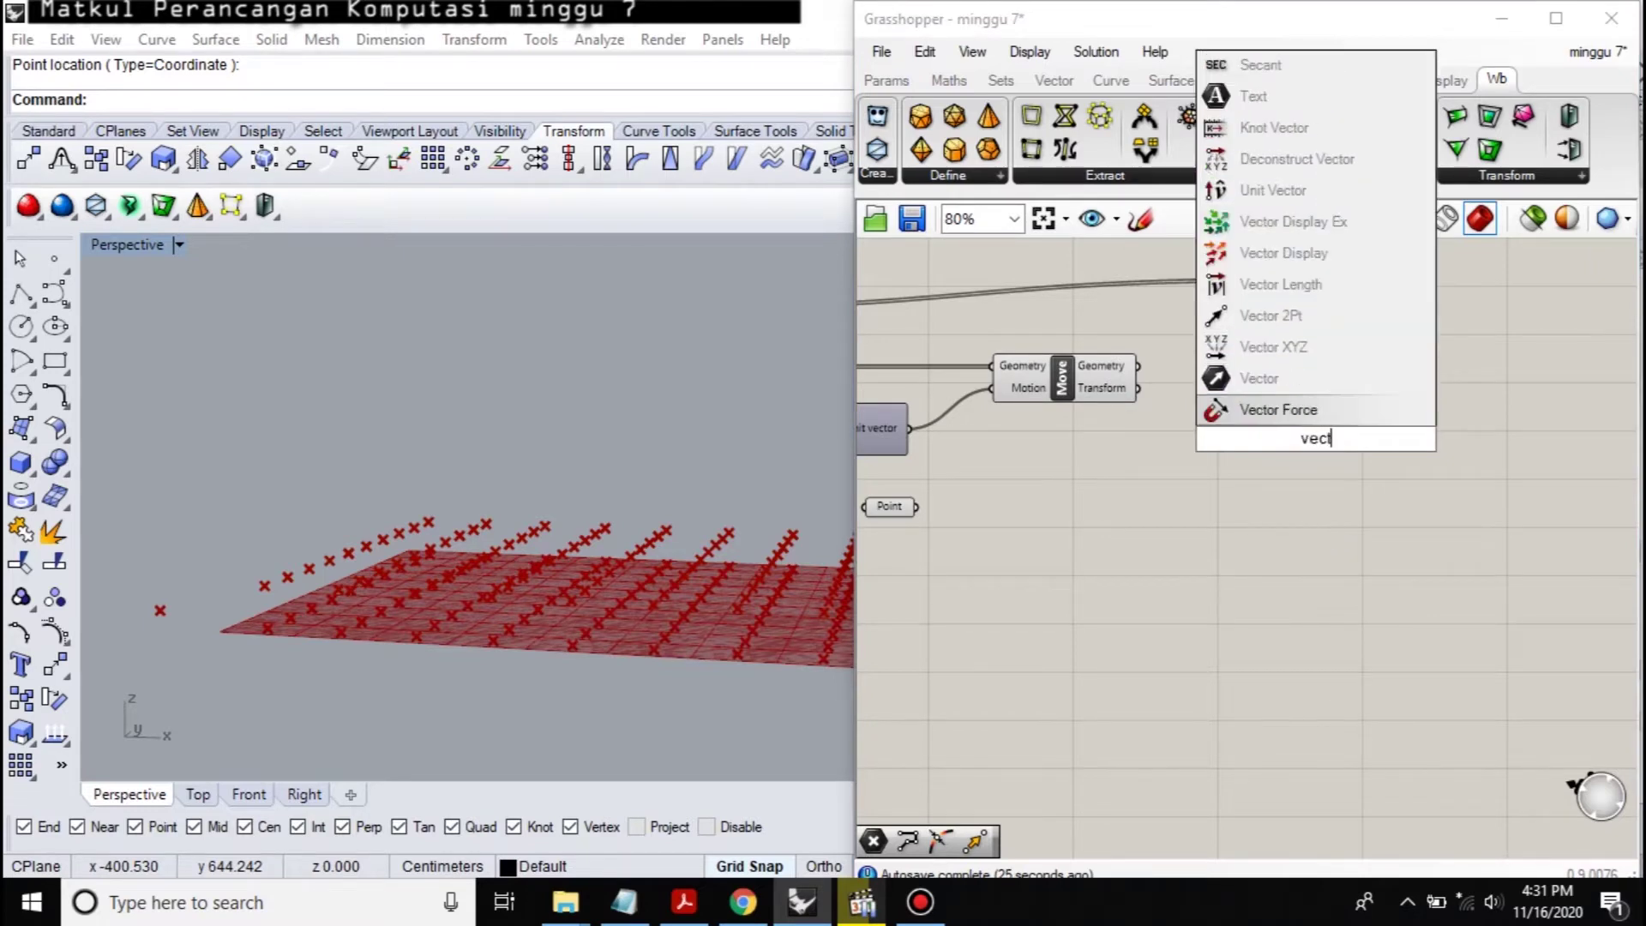
left_click(1278, 315)
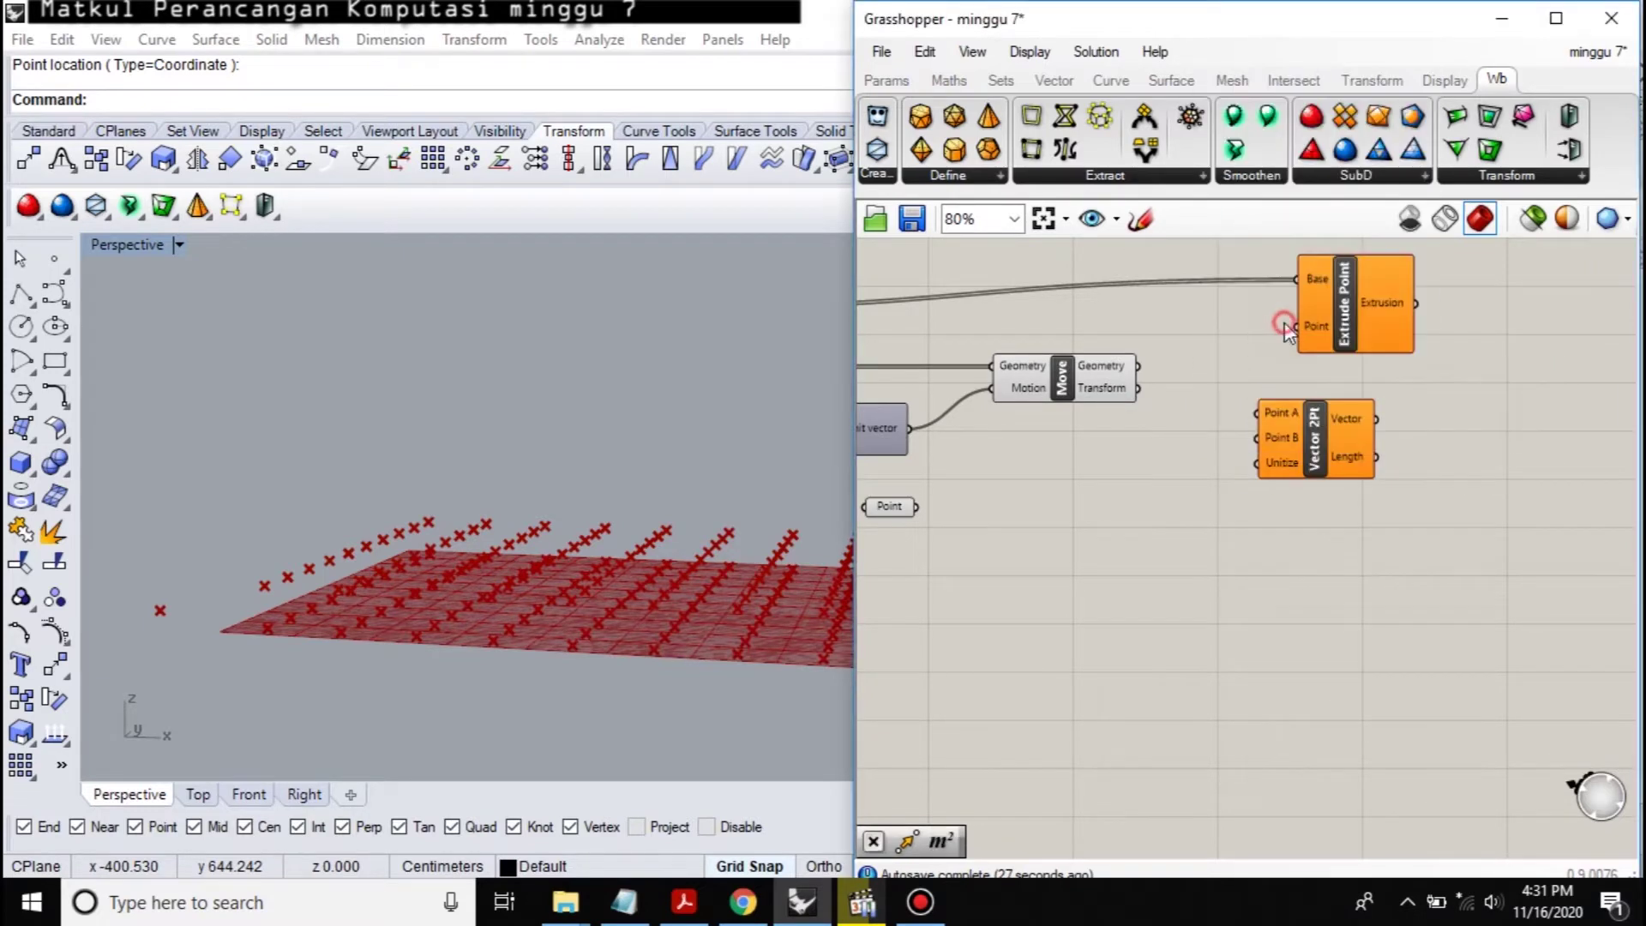
Step: Connect Move's Geometry output to Vector 2Pt's Point A and the Point parameter to Point B
right_click_drag(1132, 470, 1252, 469)
left_click(1180, 382)
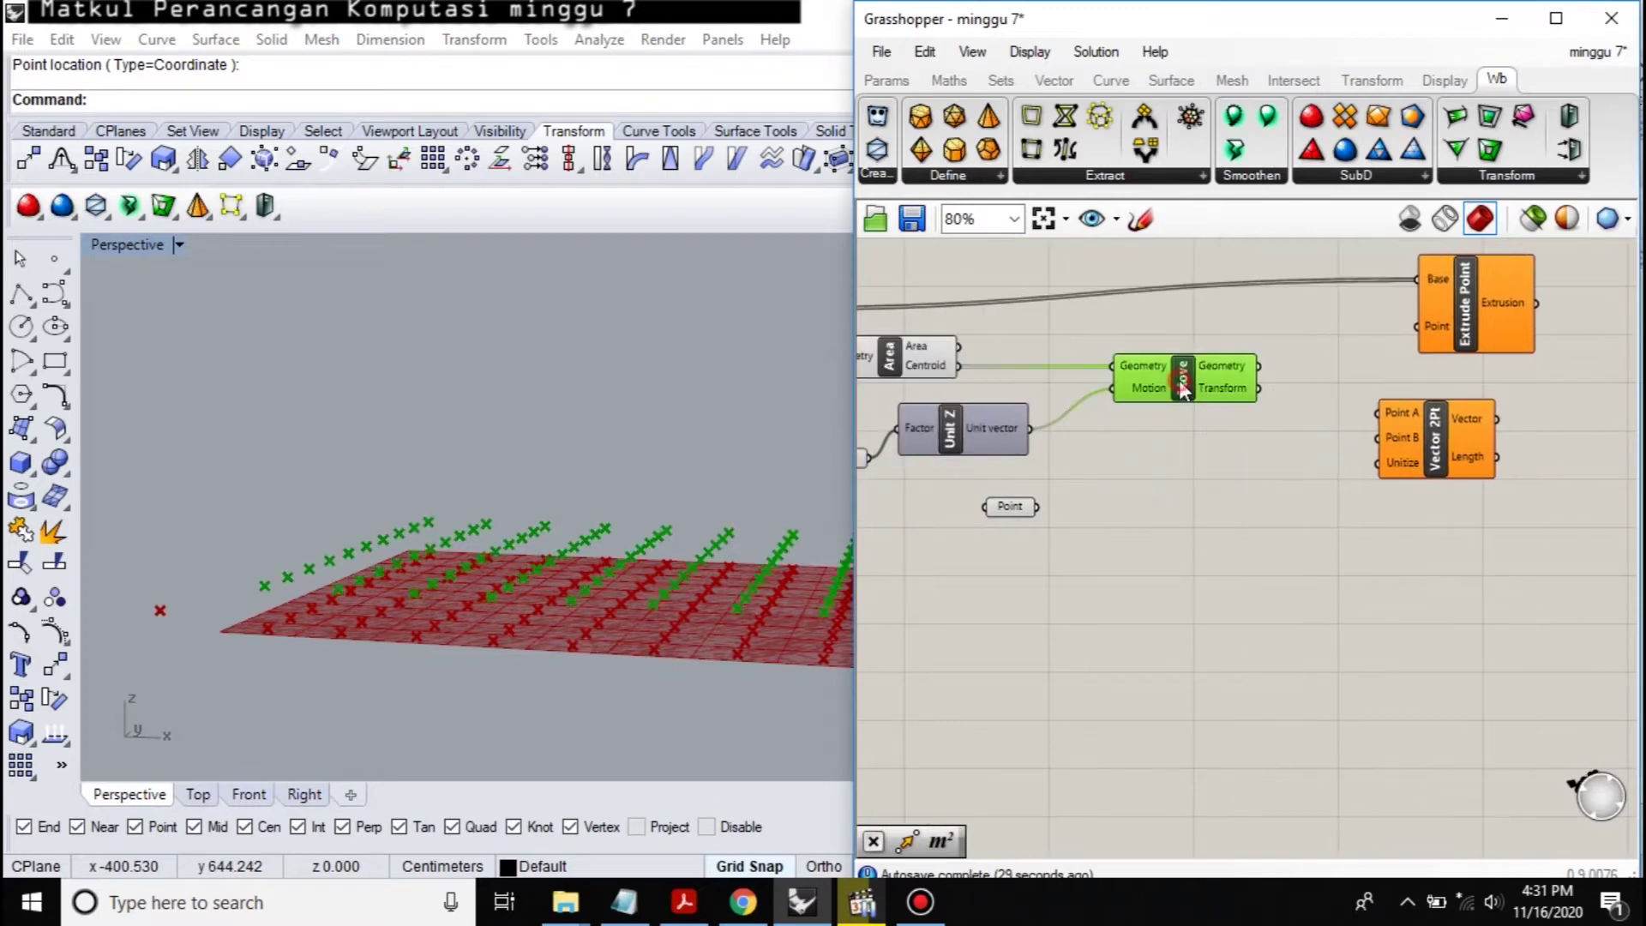
left_click_drag(1257, 367, 1035, 502)
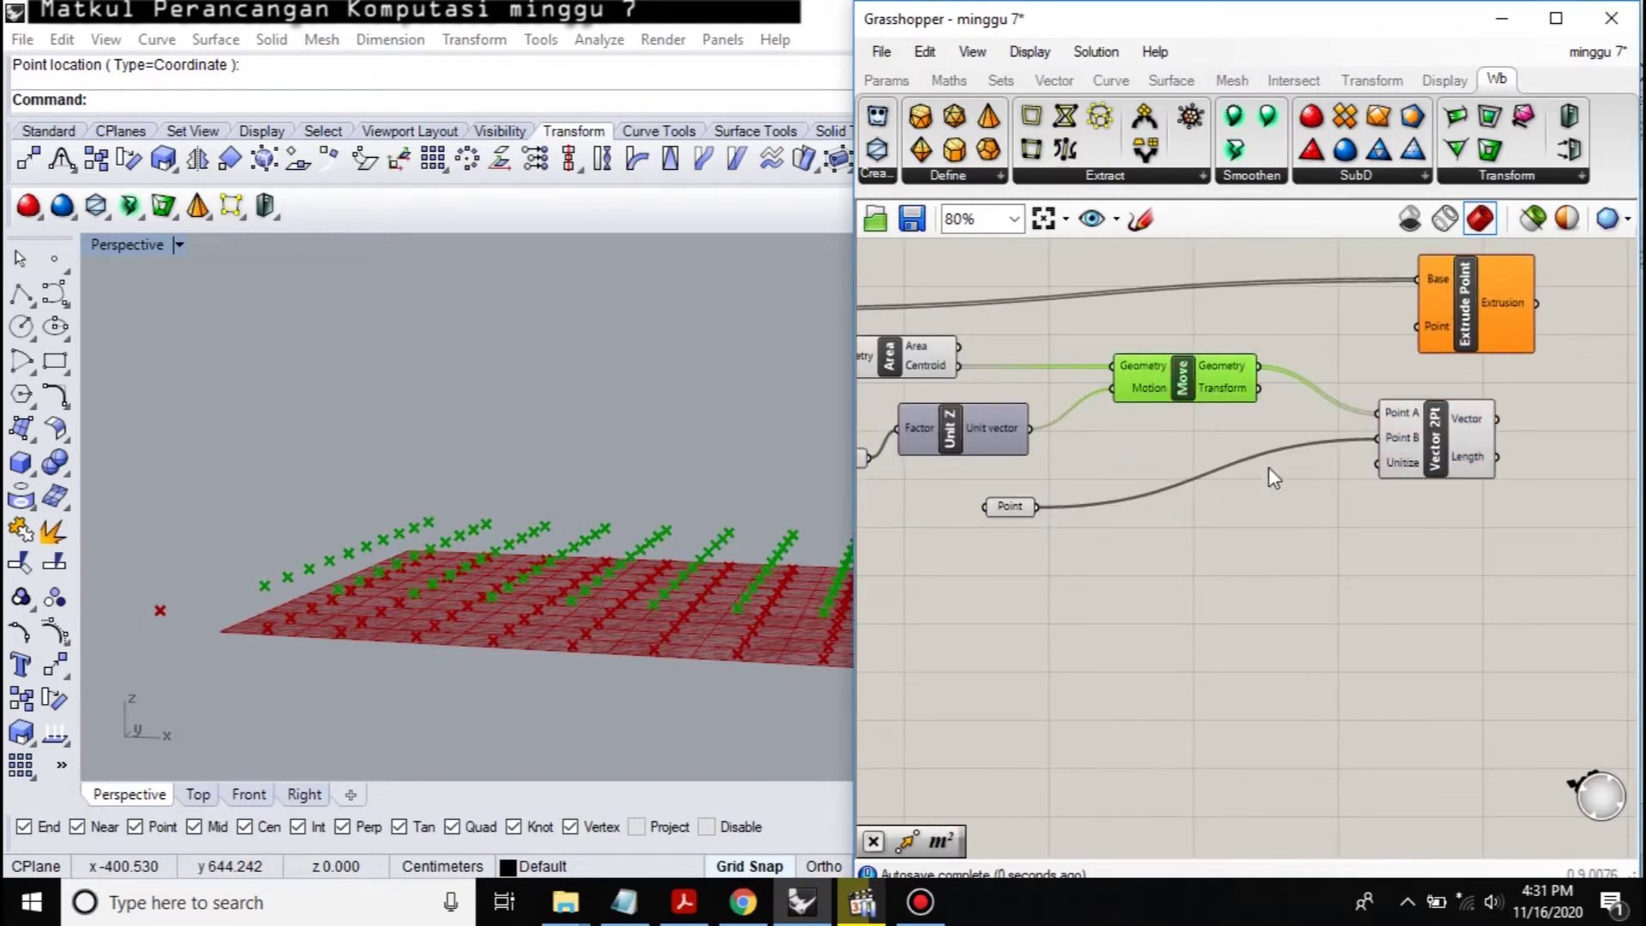
Step: Add a second Move component after Vector 2Pt and feed its Geometry input from the first Move's Geometry output
right_click_drag(1357, 514, 1145, 504)
left_click(1295, 532)
right_click_drag(1390, 503, 1290, 545)
right_click_drag(1204, 512, 1288, 548)
left_click_drag(1211, 494, 1191, 576)
double_click(1380, 567)
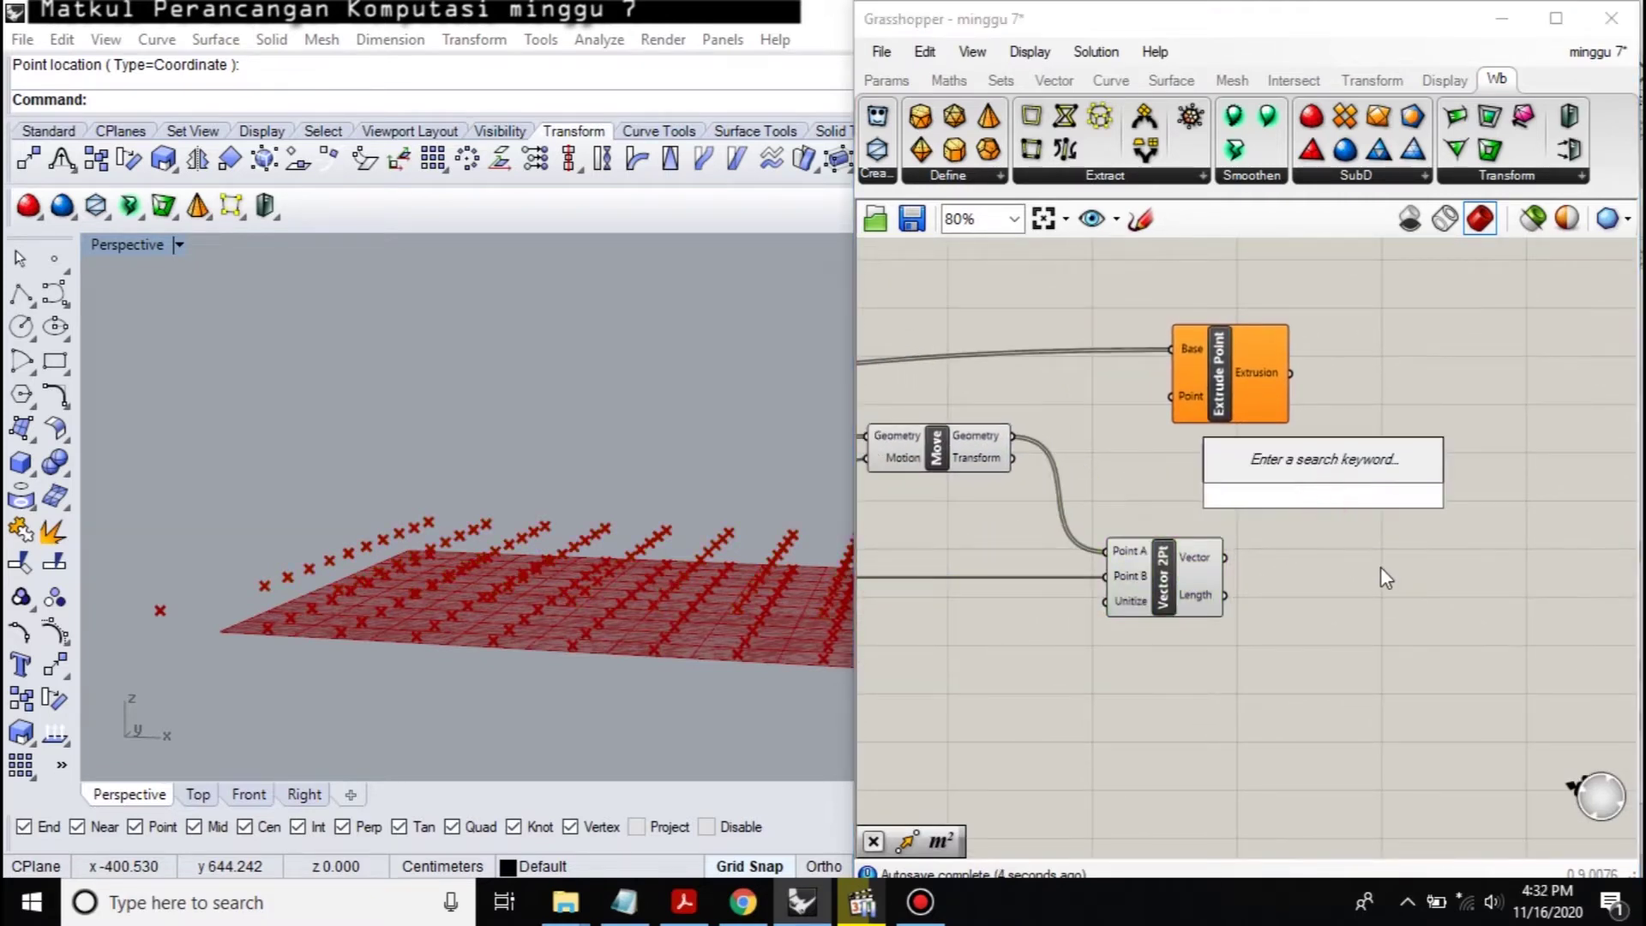
type("move")
key("Return")
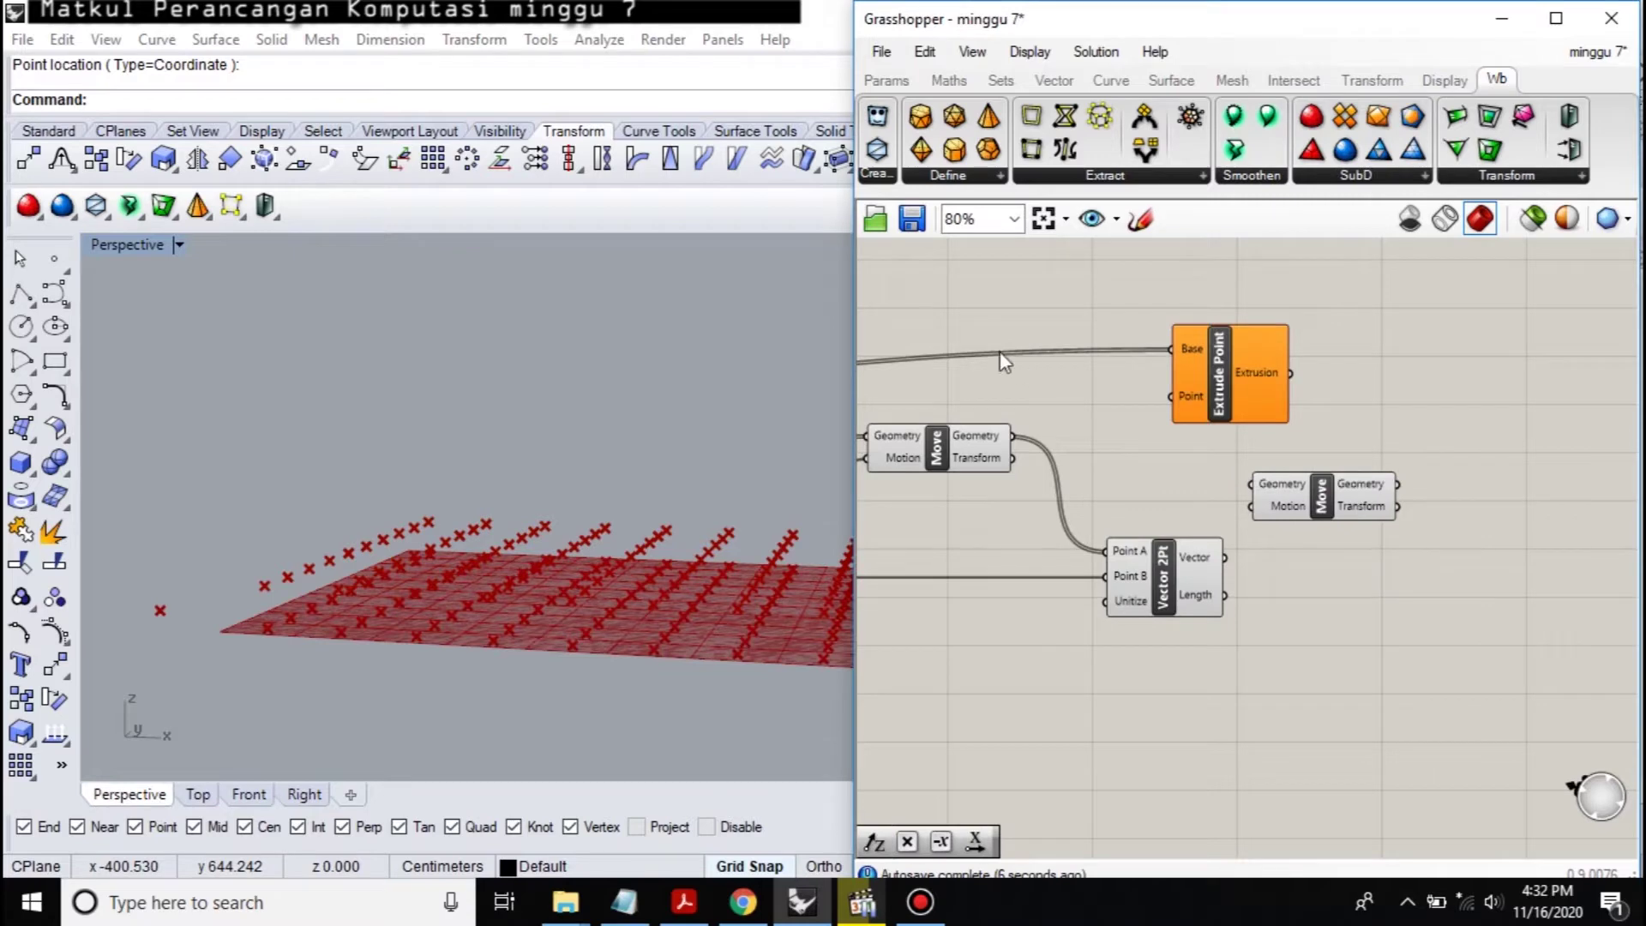
left_click_drag(1013, 435, 1253, 485)
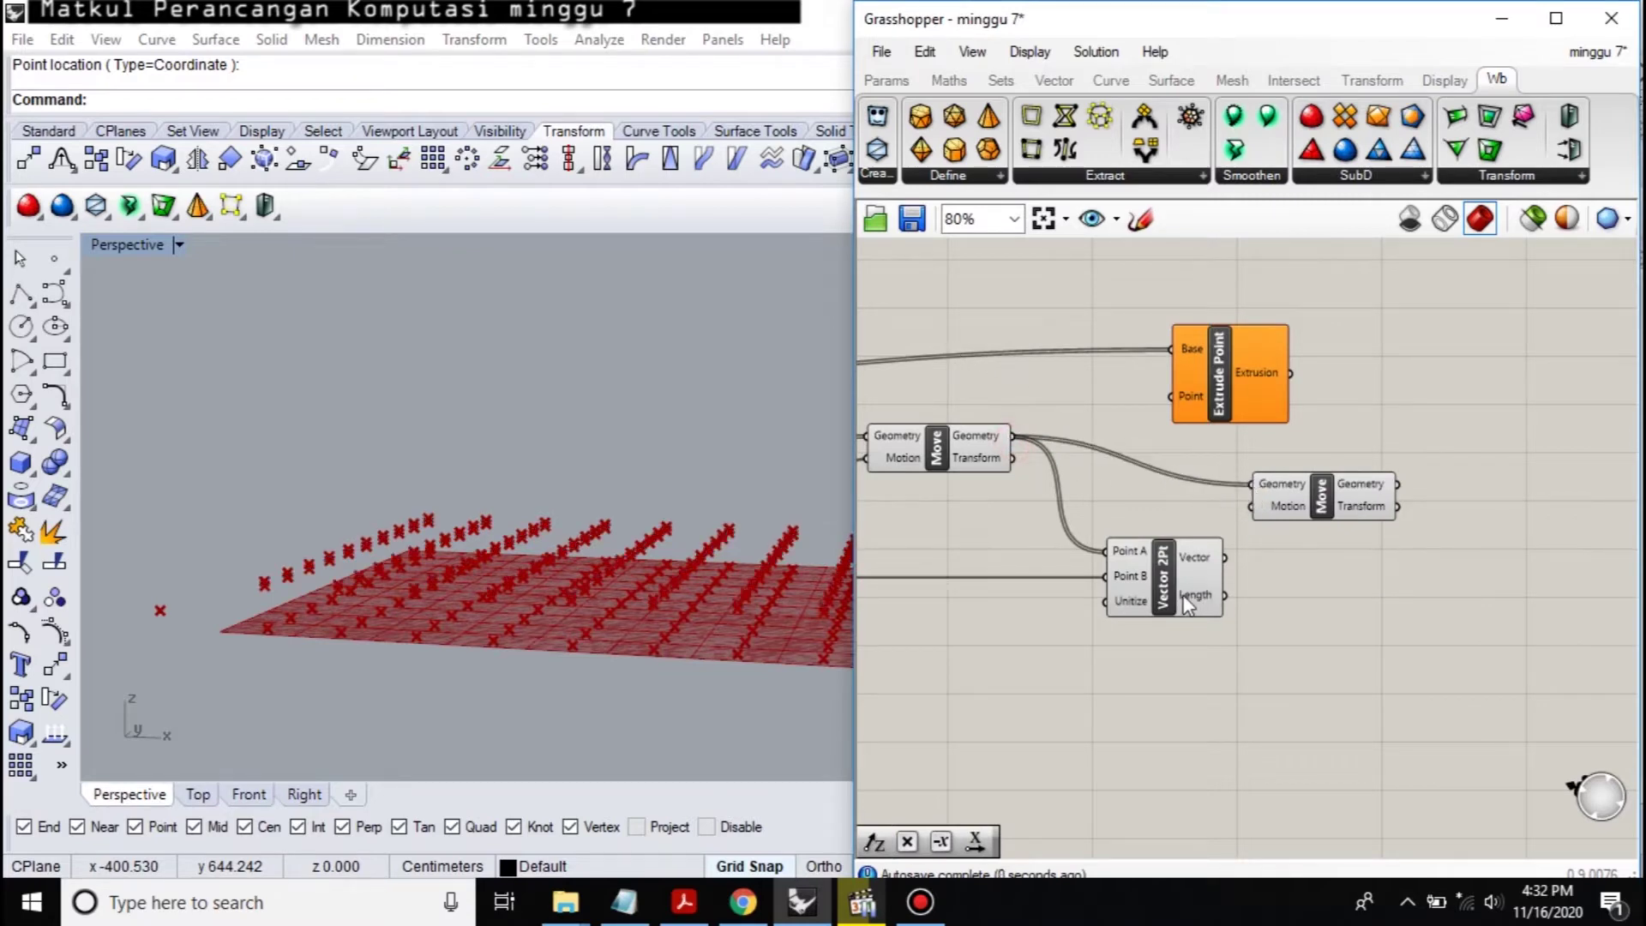
Step: Add a Multiplication component between Vector 2Pt and the second Move, shifting both apart to make room
left_click_drag(1192, 605, 1157, 575)
left_click_drag(1321, 496, 1427, 483)
double_click(1267, 553)
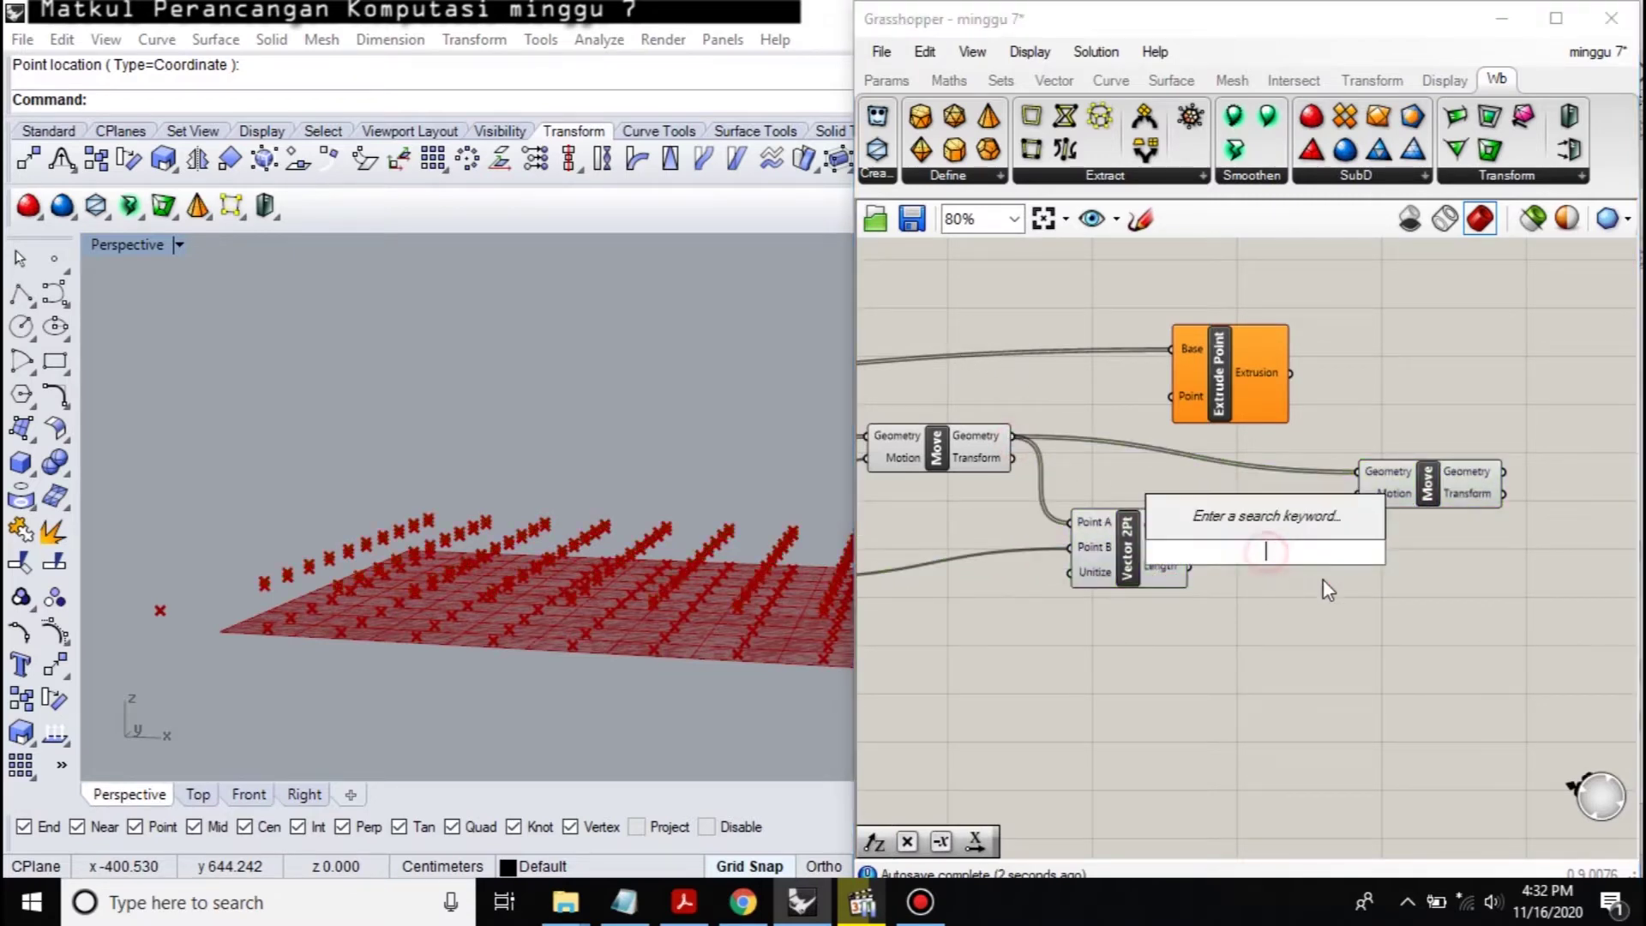
type("mule")
key("BackSpace")
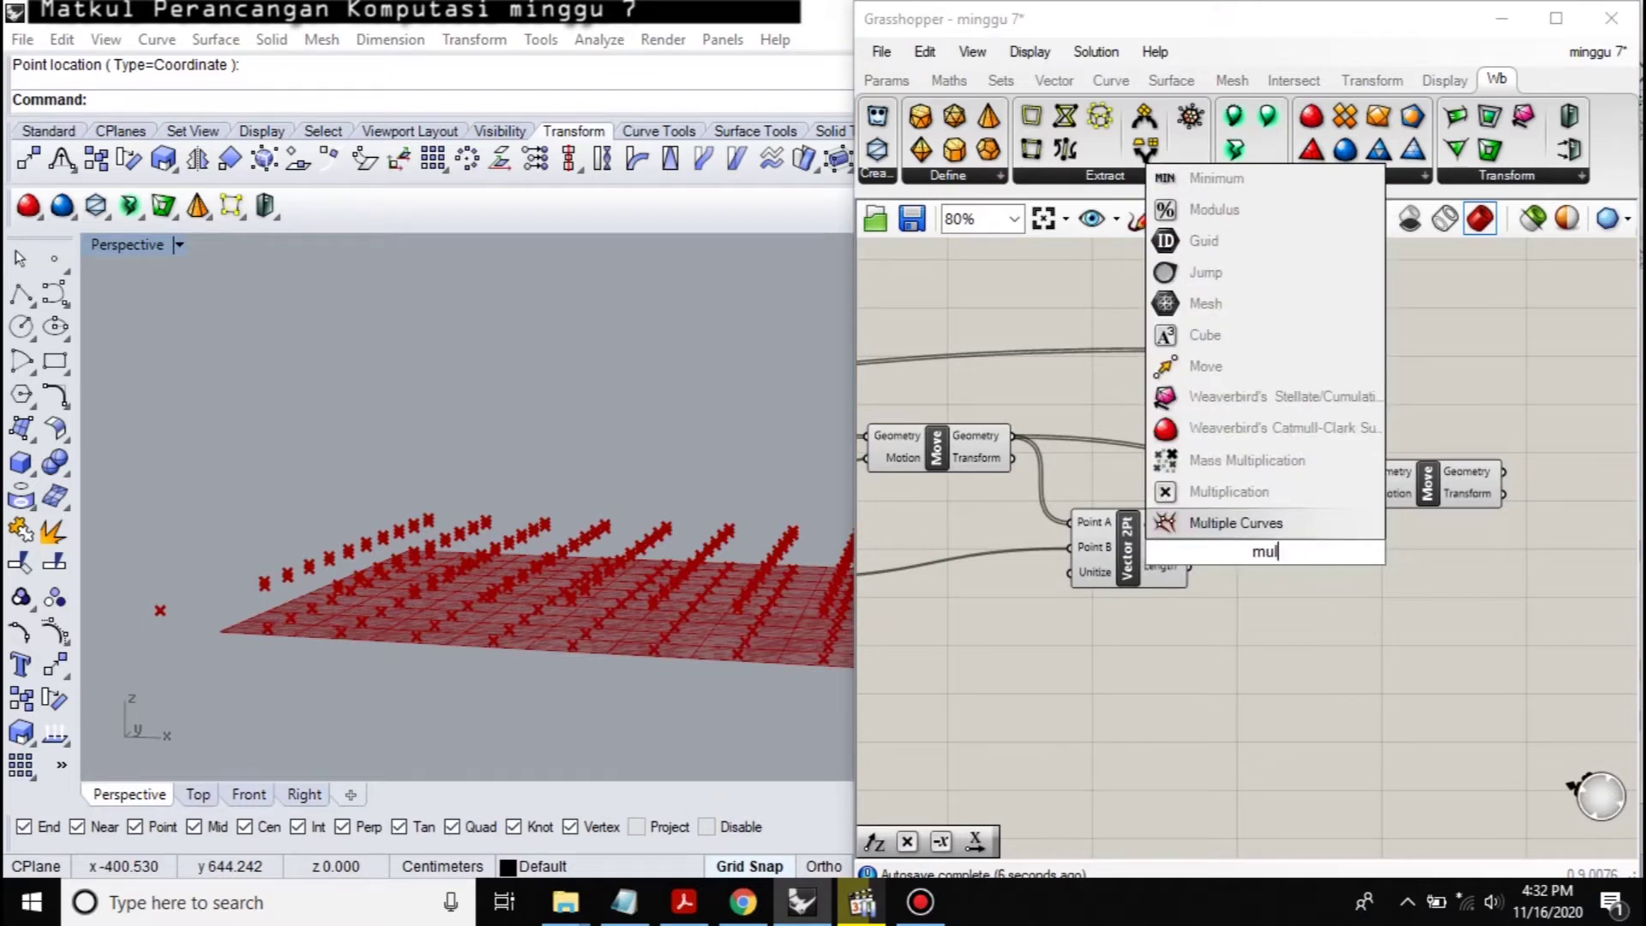
left_click(1252, 493)
Step: Connect Vector 2Pt's Vector output to Multiplication's A input and the Result to the second Move's Motion
right_click_drag(1313, 616, 1292, 538)
left_click_drag(1257, 504, 1262, 561)
left_click(1453, 413)
left_click_drag(1453, 413, 1496, 415)
left_click_drag(1380, 418, 1169, 450)
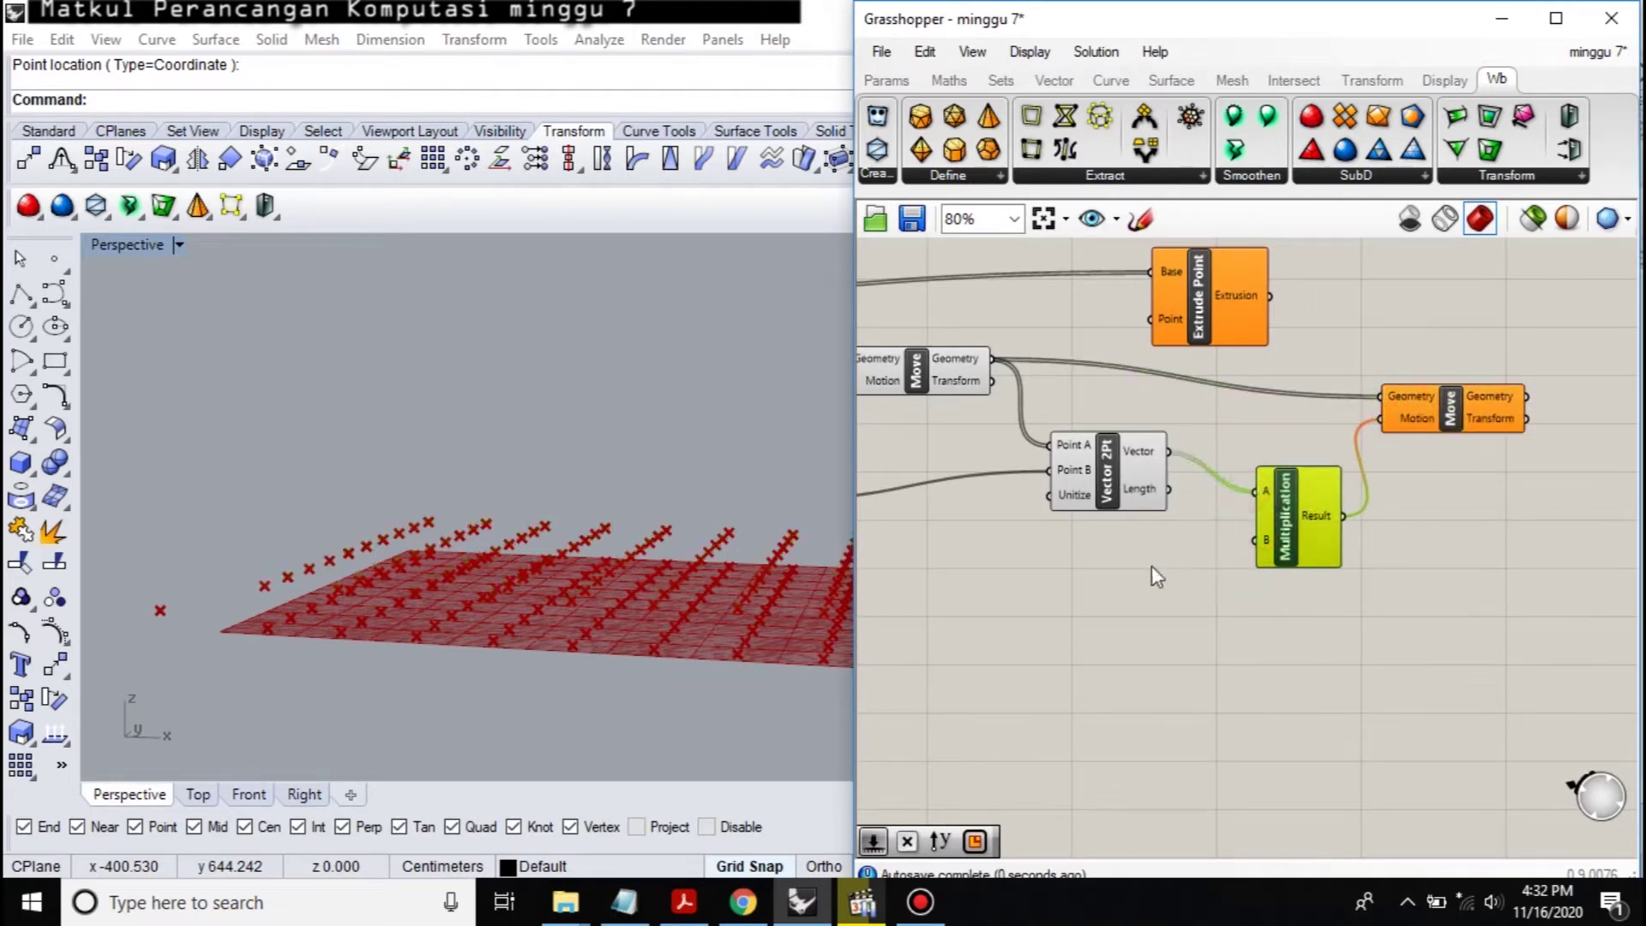
Step: Set Vector 2Pt's Unitize input to True
left_click(1195, 589)
right_click_drag(1195, 588, 1381, 570)
right_click(1348, 452)
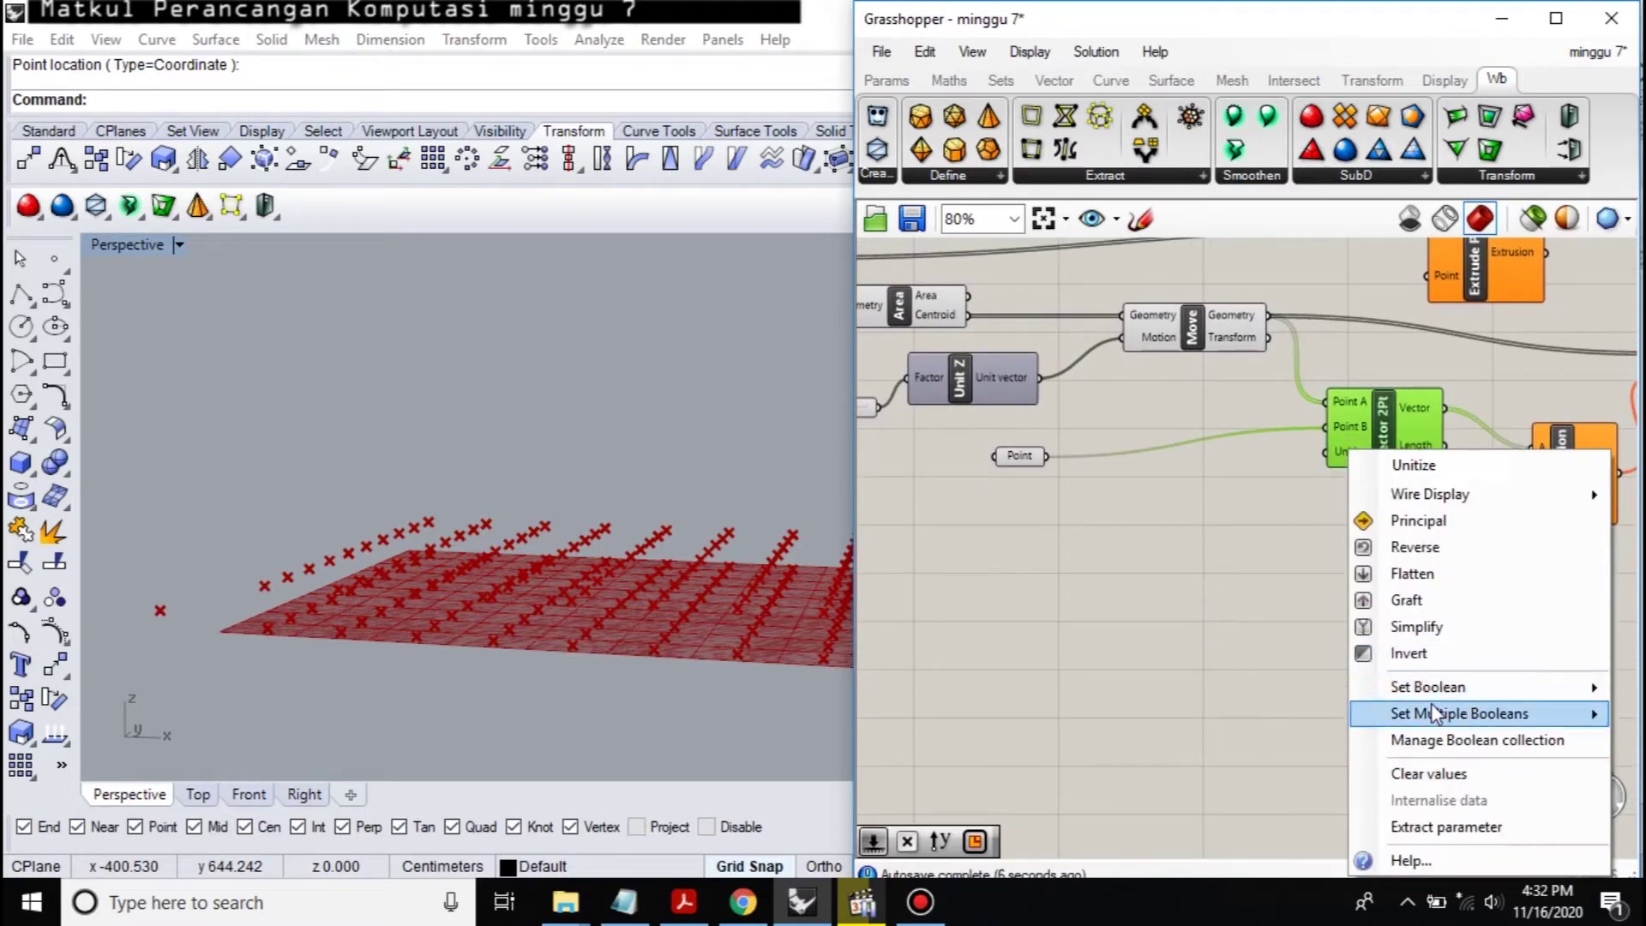
mouse_move(1438, 693)
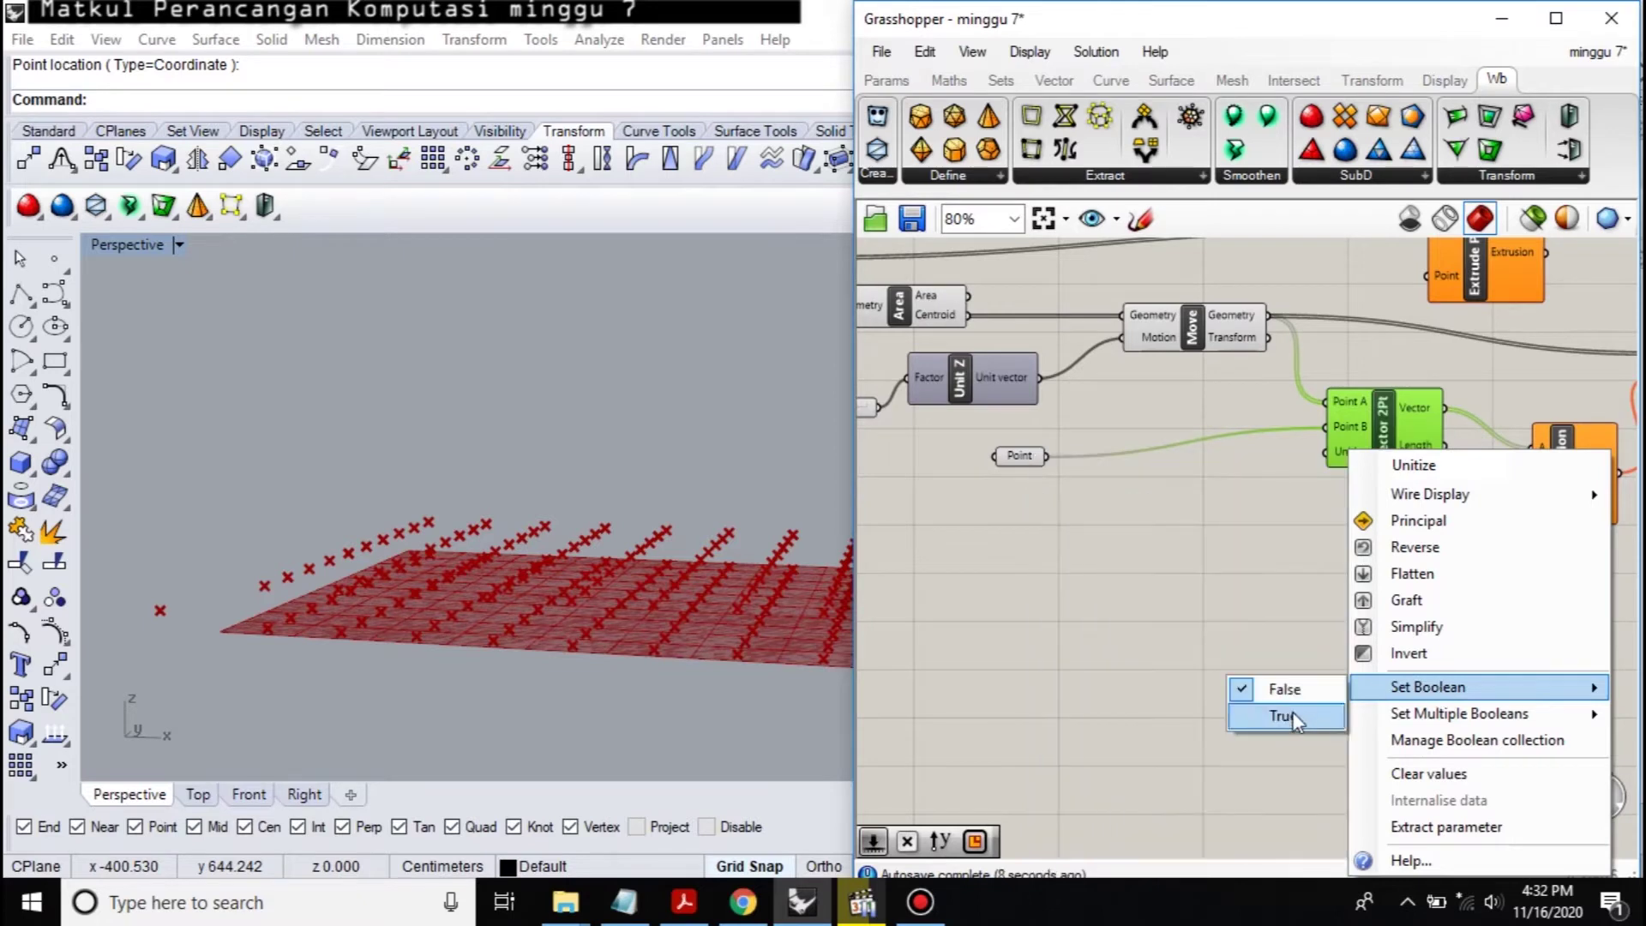
left_click(1283, 716)
Step: Create a number slider from the entry 1000, set it to 363 and connect it to Multiplication's B input
right_click_drag(1428, 563, 1283, 573)
double_click(1272, 528)
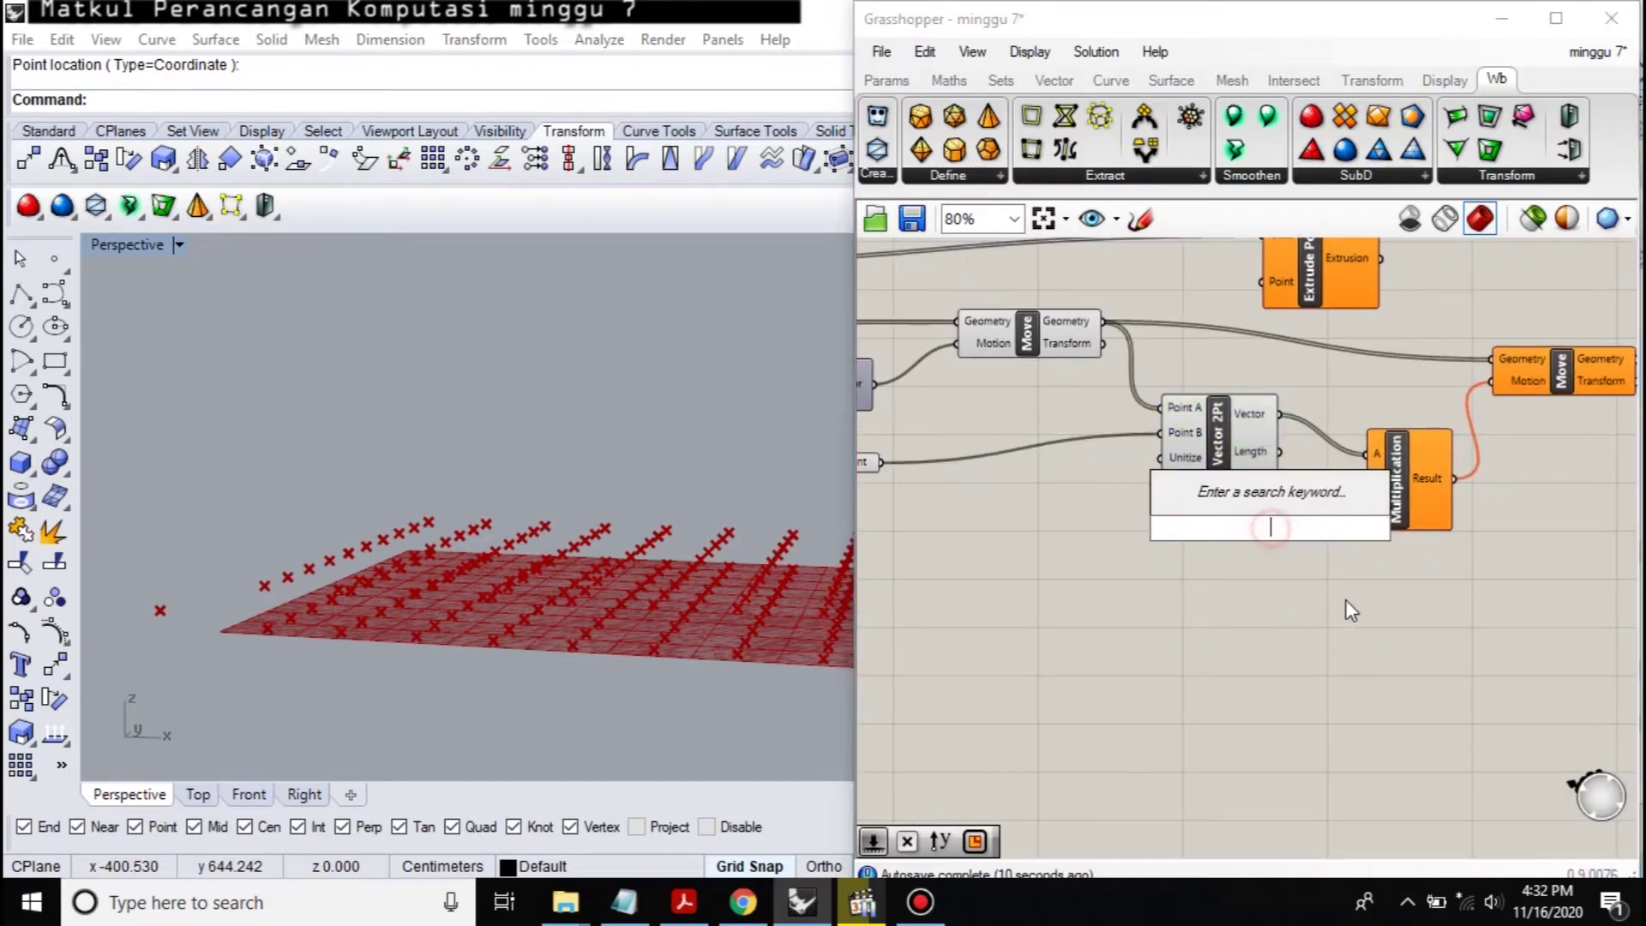
type("1000")
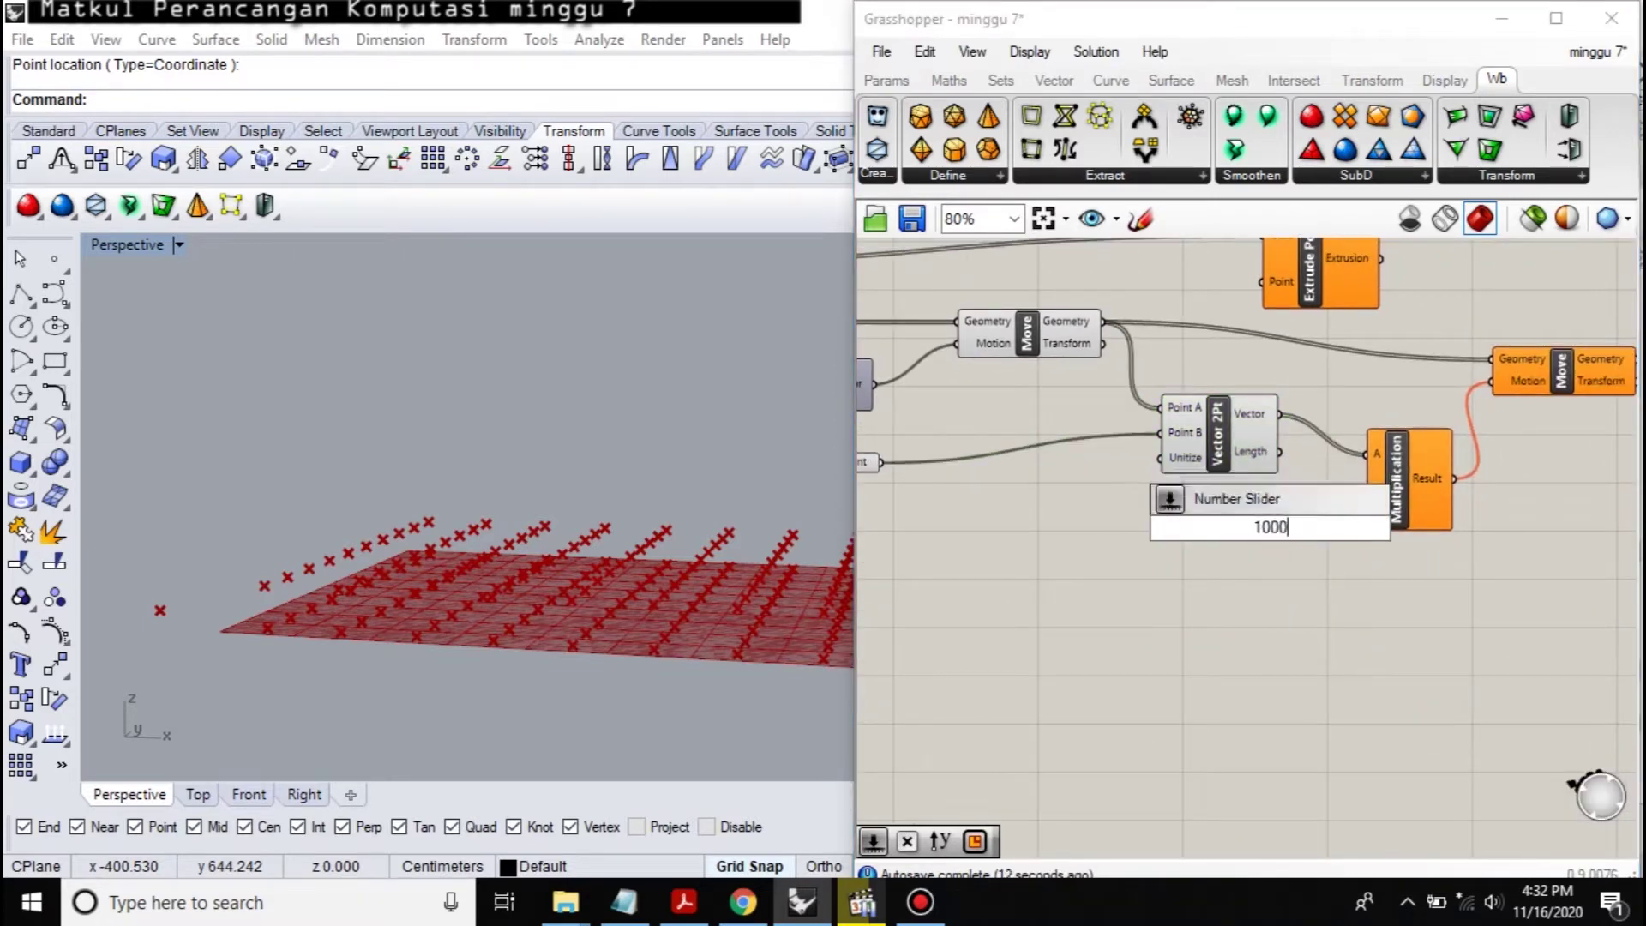
key("Return")
left_click_drag(1359, 527, 1430, 511)
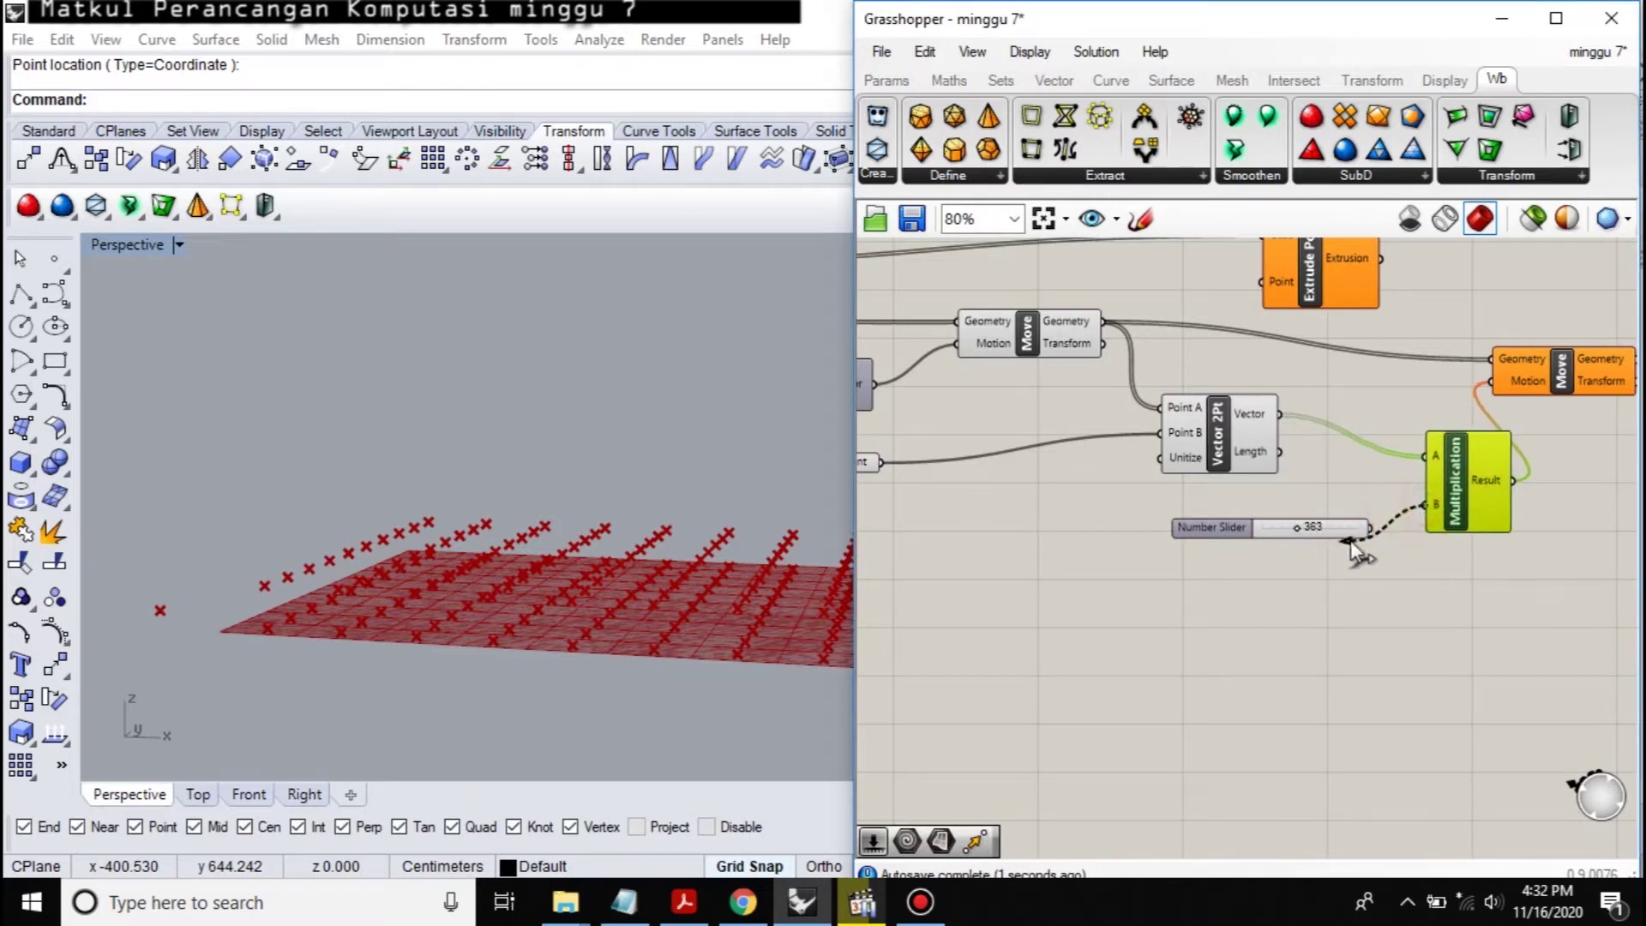
left_click_drag(1432, 506, 1430, 504)
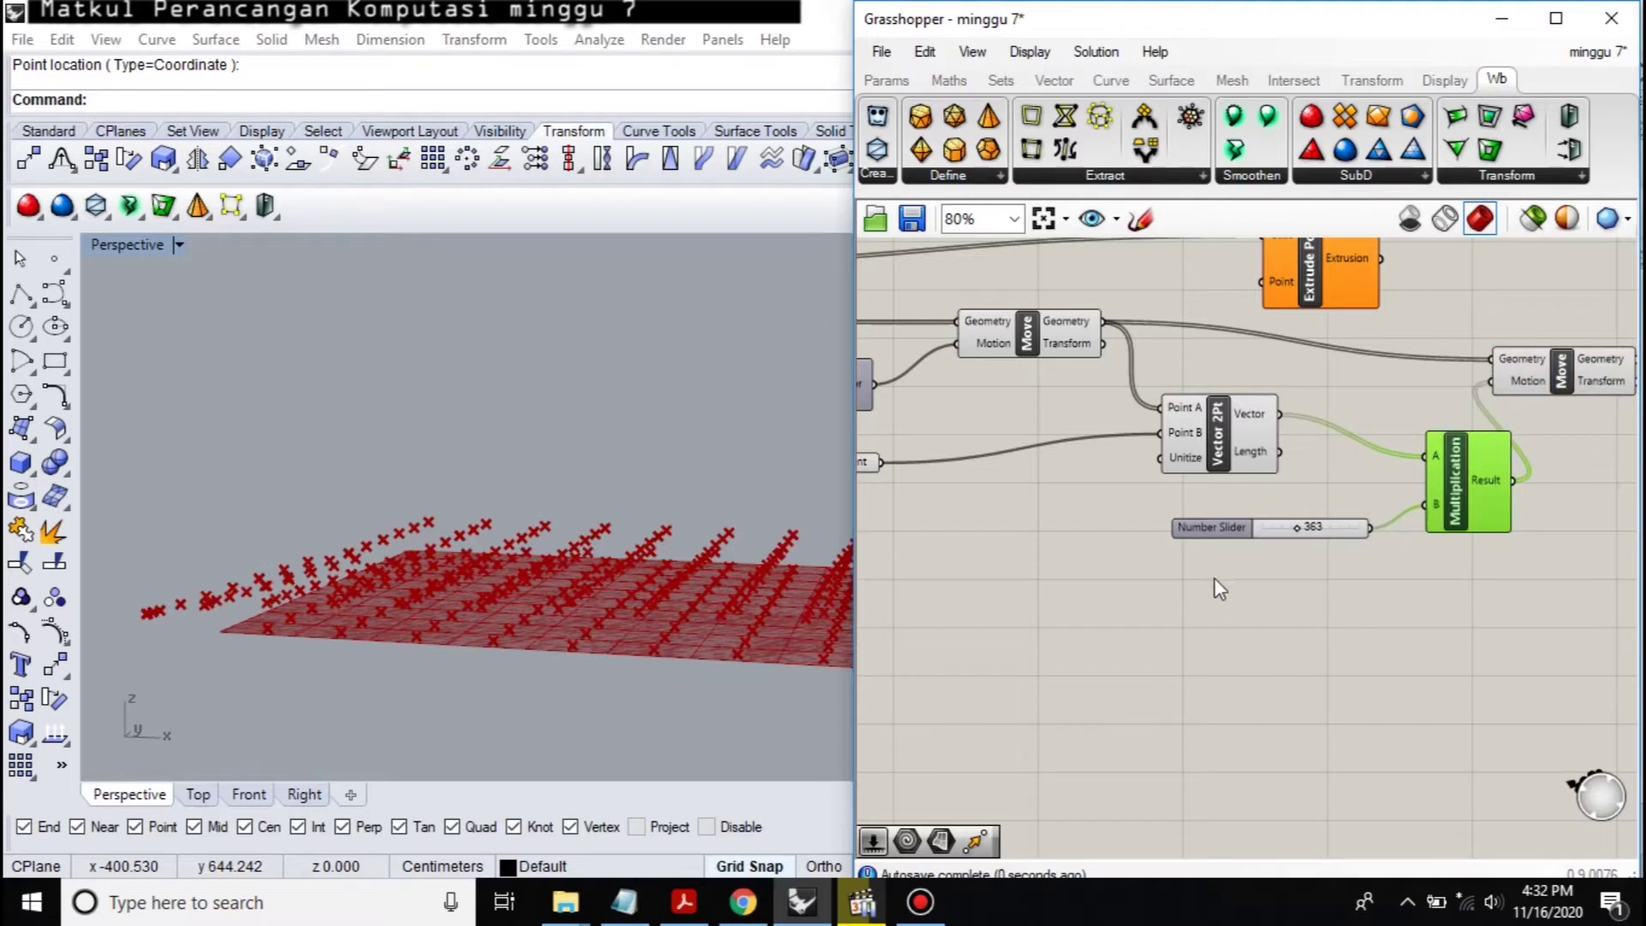
Step: Lower the Multiplication slider to 188 and select the second Move component to check its shifted points
mouse_move(1301, 529)
left_mouse_down()
mouse_move(1264, 528)
mouse_move(1325, 528)
mouse_move(1266, 523)
mouse_move(1290, 529)
left_mouse_up()
right_click_drag(1357, 560, 1189, 599)
left_click(1319, 415)
right_click_drag(1372, 458, 1303, 500)
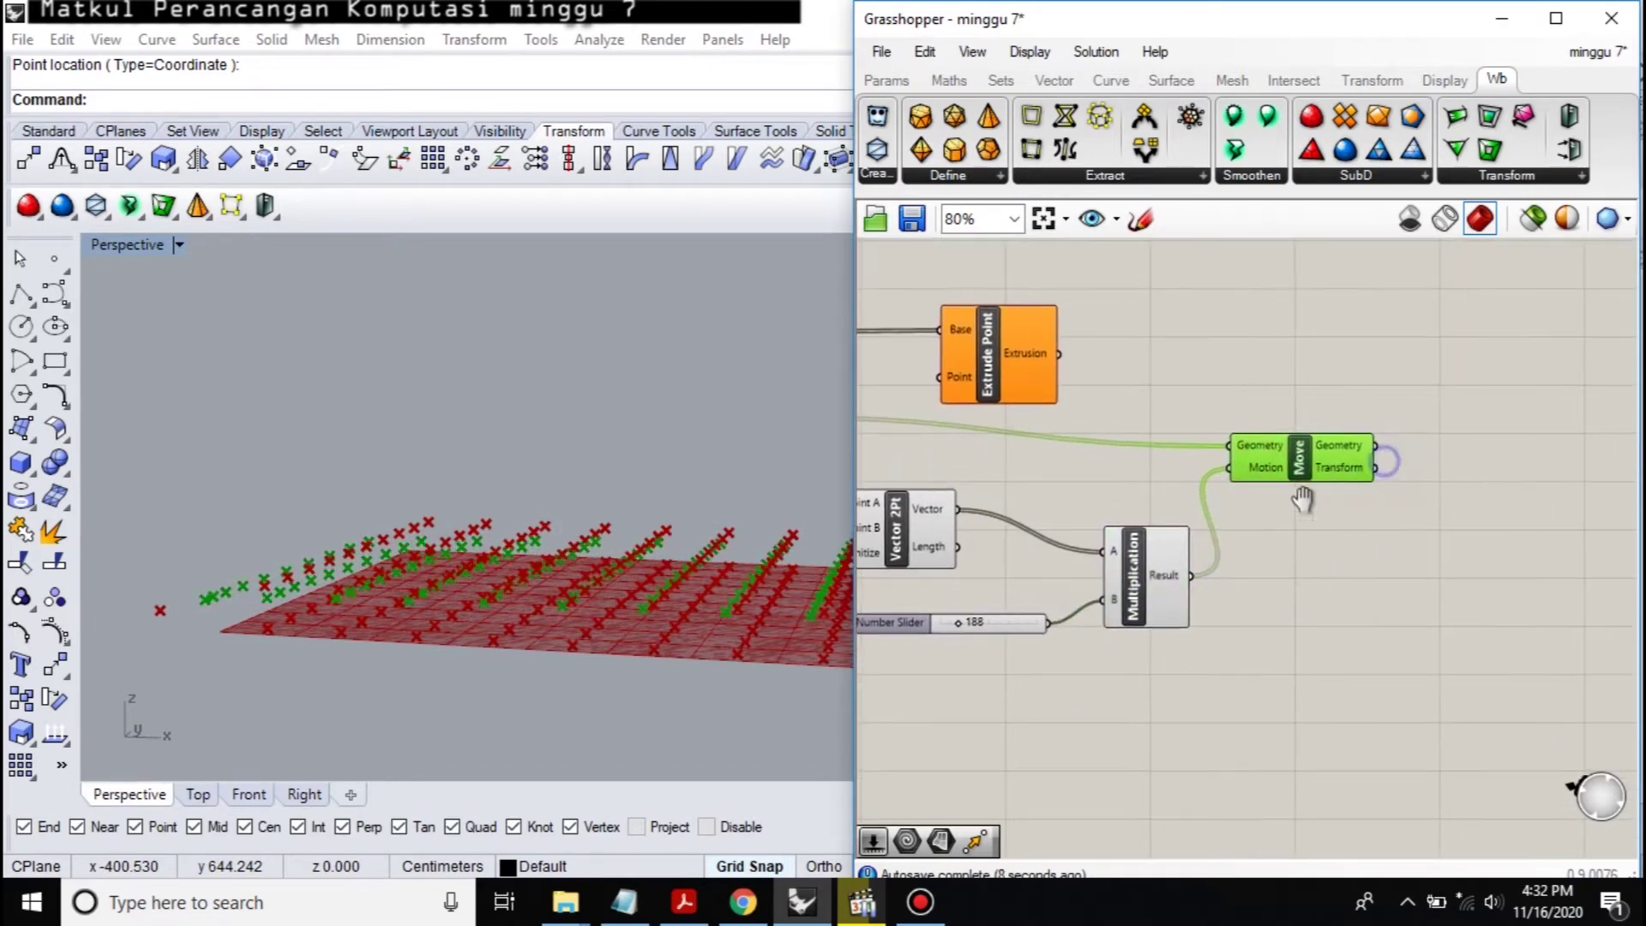
Step: Reposition Extrude Point beyond the second Move component and connect that Move's Geometry output to its Point input
left_click_drag(1007, 365, 1179, 352)
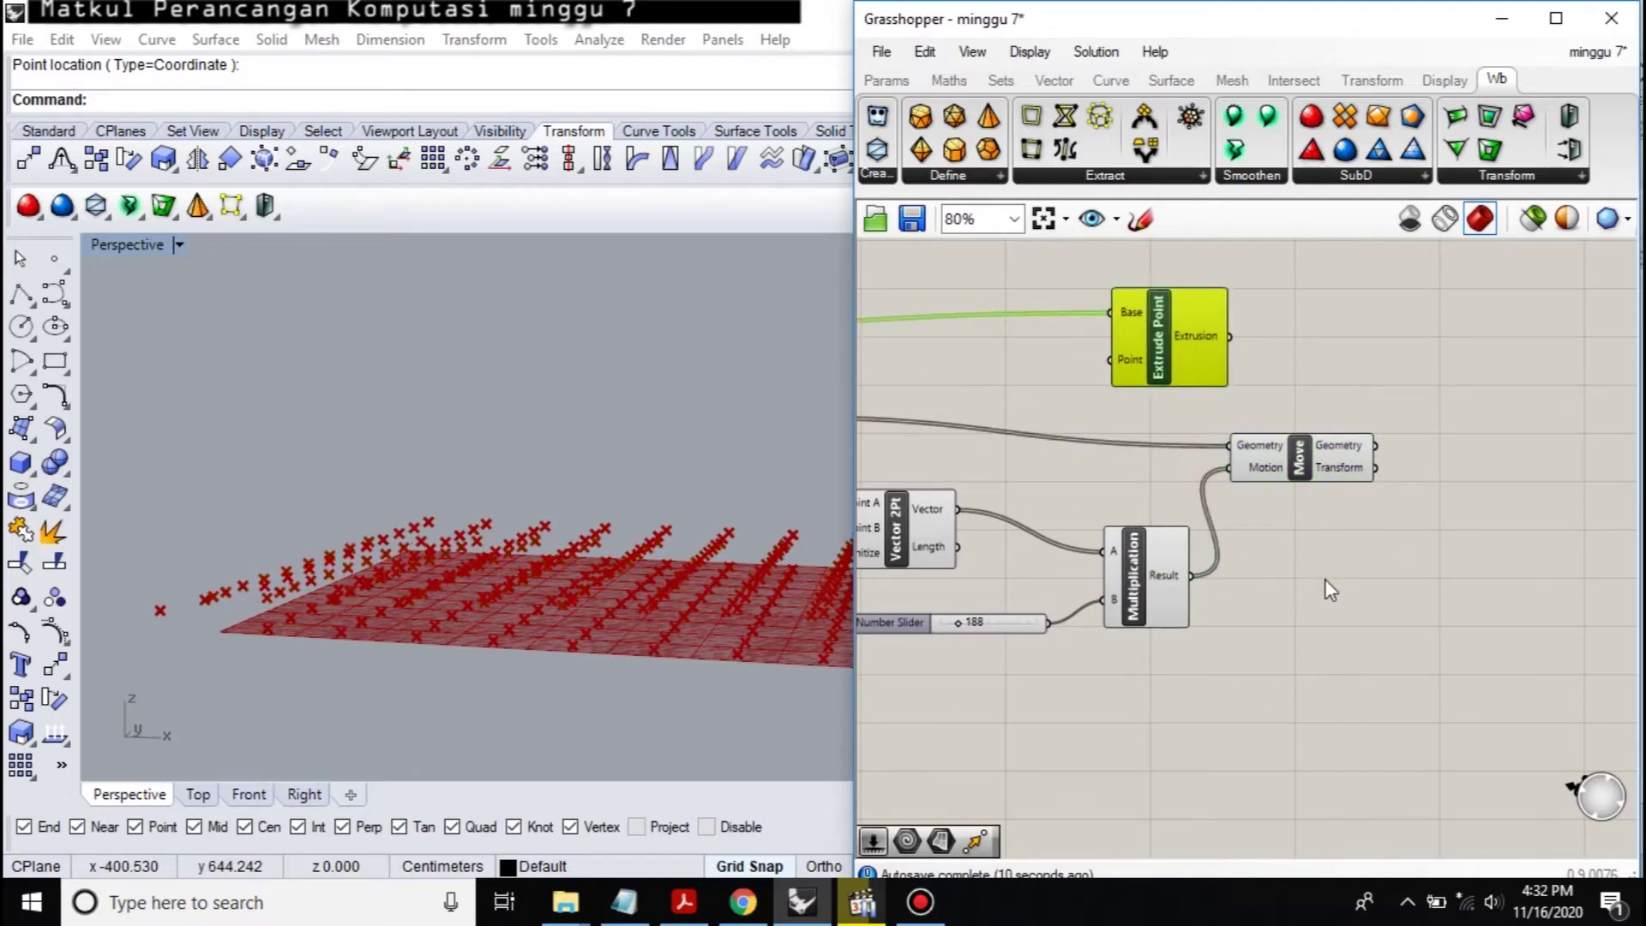
right_click_drag(1325, 581, 1332, 552)
left_click(1331, 550)
scroll(1325, 537, "down", 2)
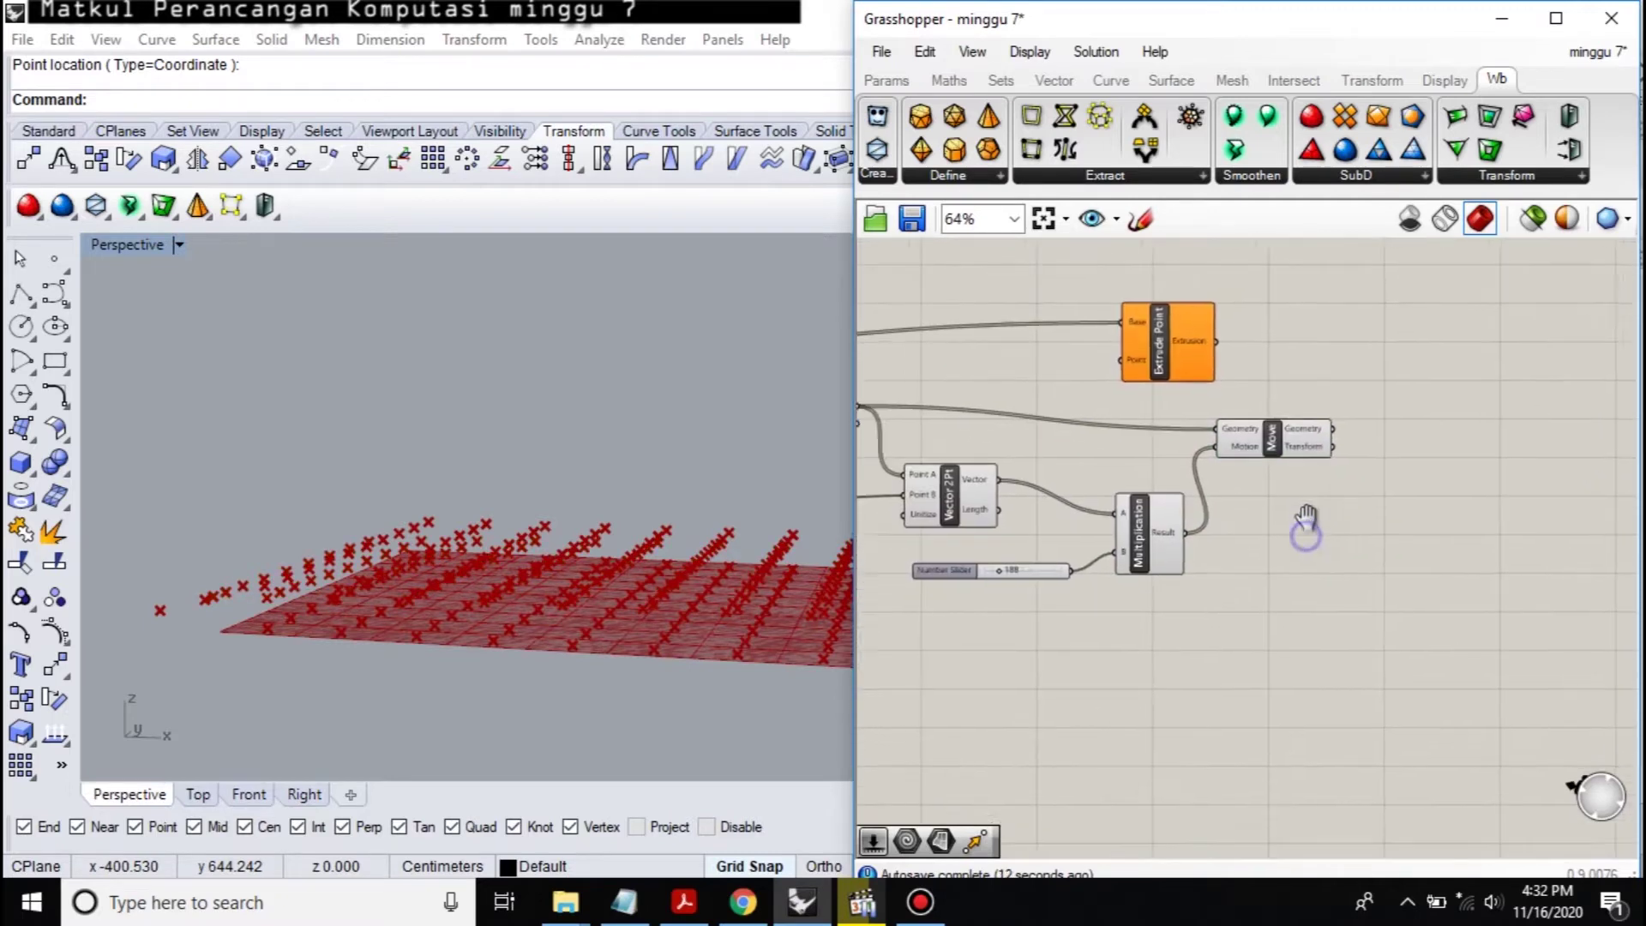
left_click(1228, 353)
left_click_drag(1184, 356, 1458, 362)
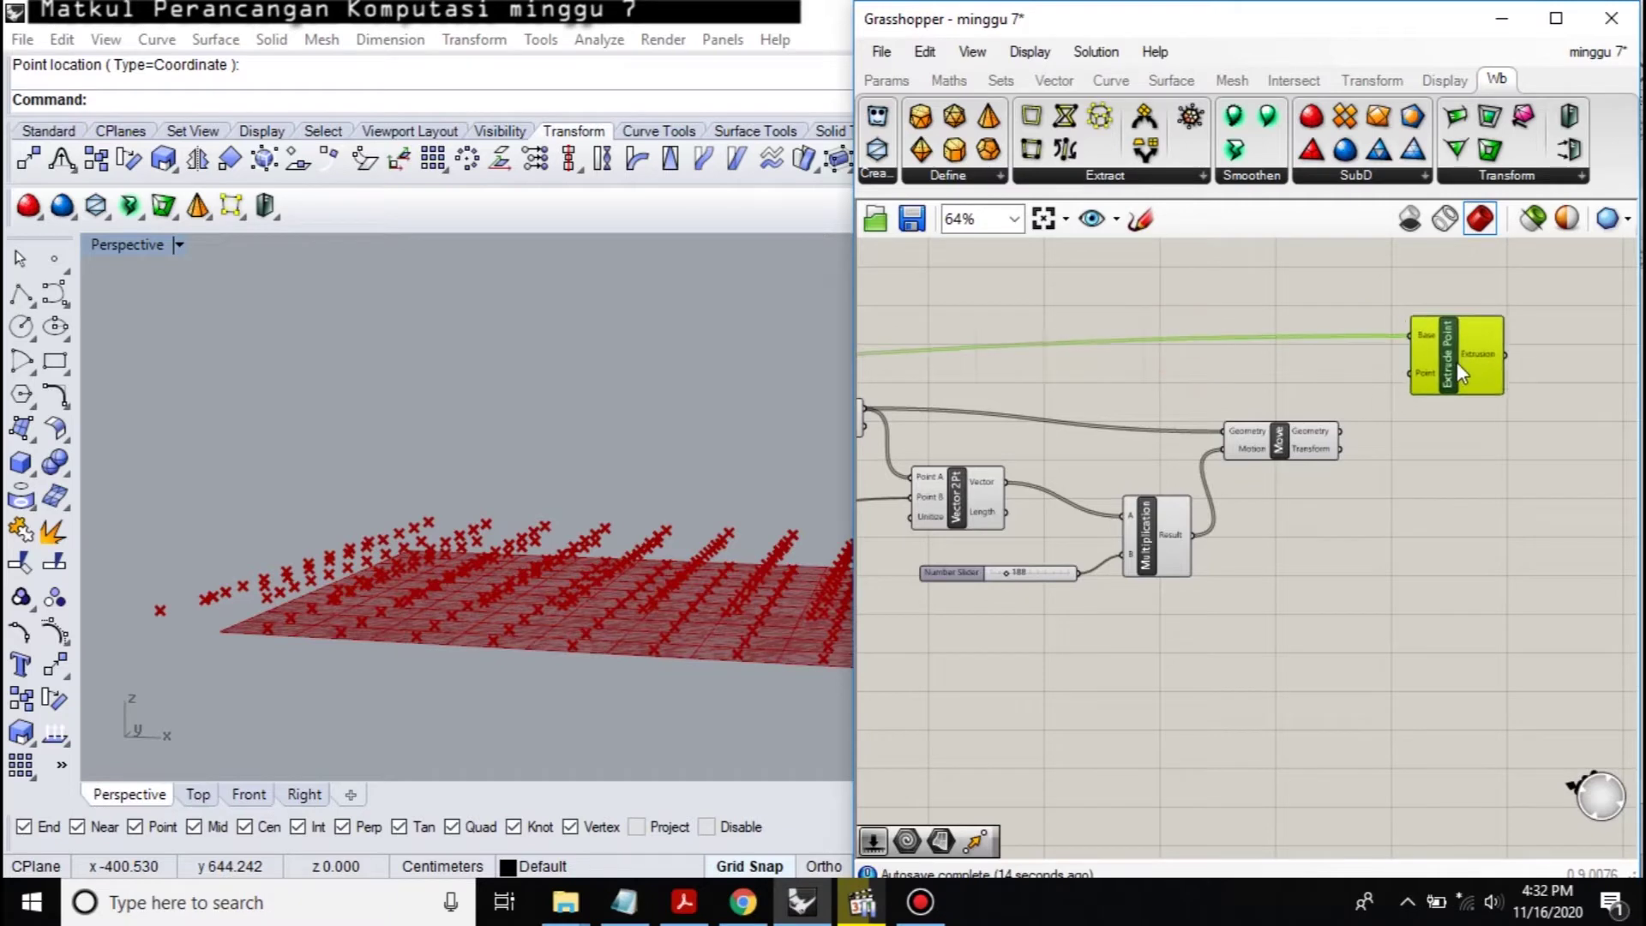
left_click_drag(1343, 434, 1412, 369)
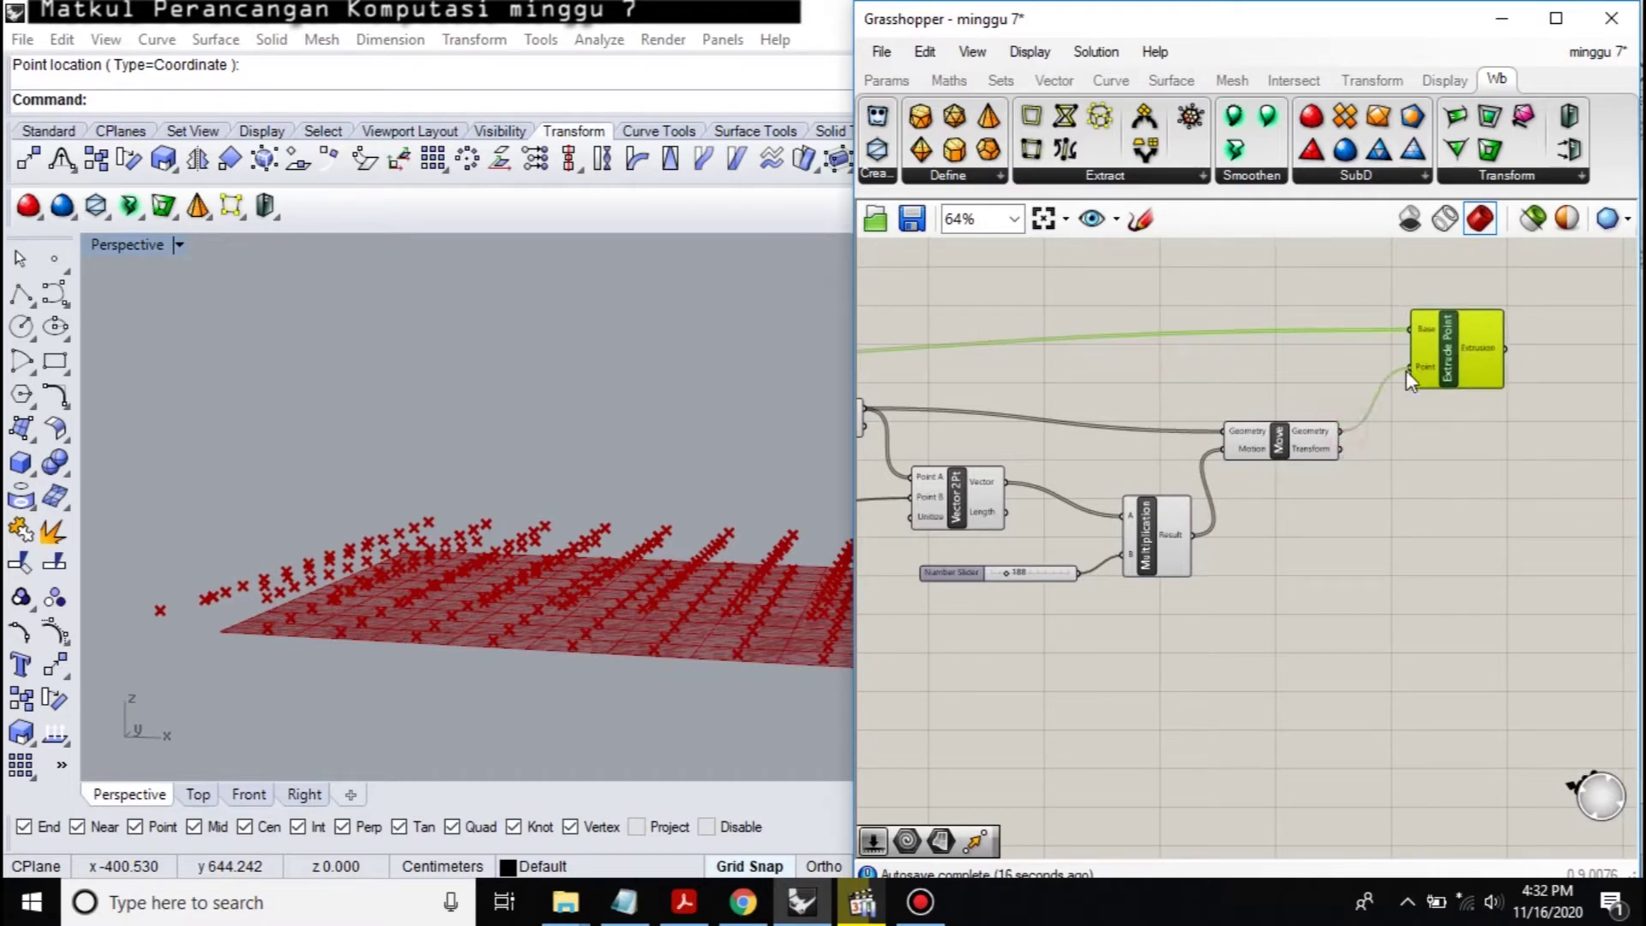
Step: Select the attractor Point parameter and shift its point vertically beside the surface corner to test the pyramids' lean
right_click_drag(336, 602, 242, 592)
right_click_drag(1074, 651, 1534, 663)
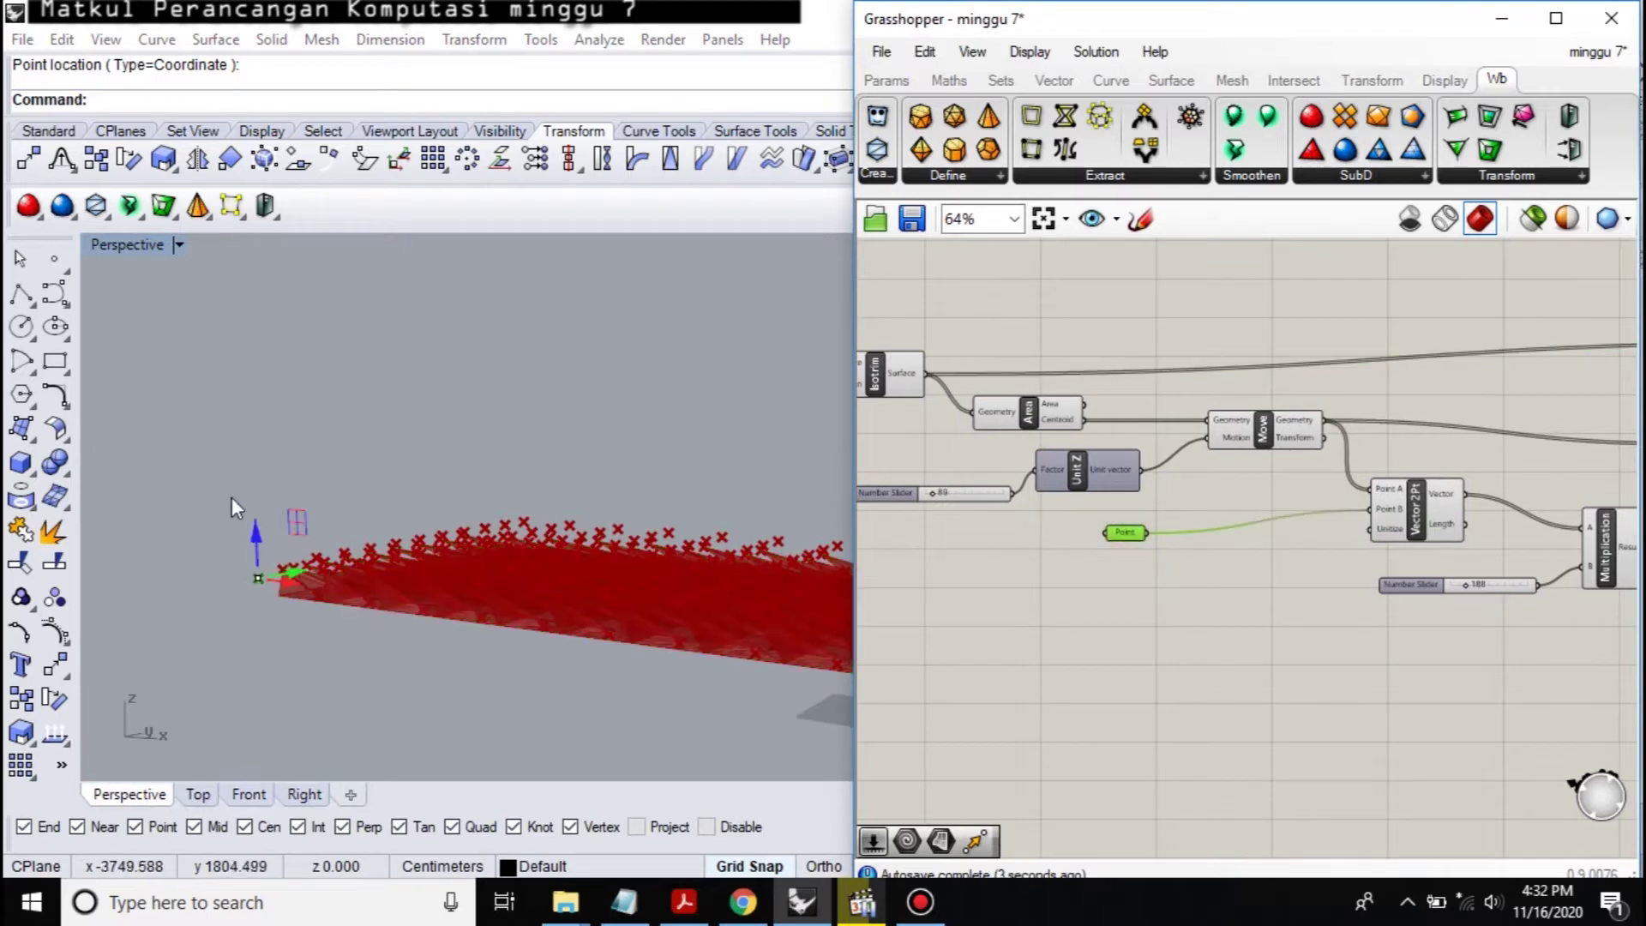
left_click(255, 533)
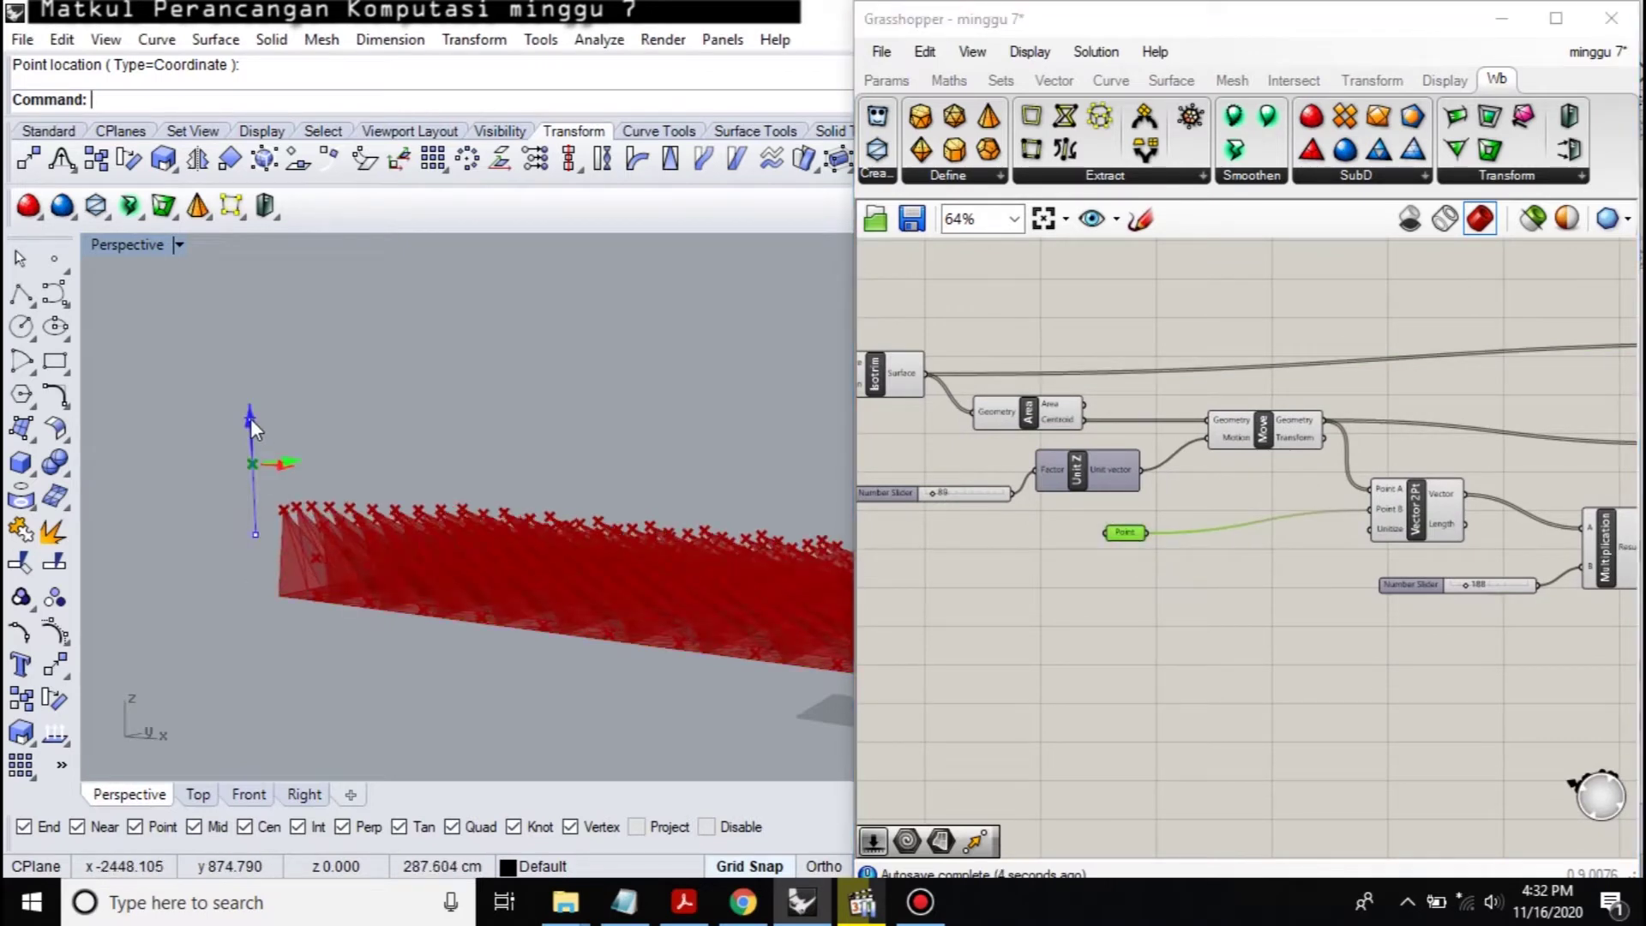
right_click_drag(360, 506, 280, 410)
left_click_drag(354, 433, 677, 609)
left_click_drag(493, 518, 337, 446)
Step: Set the number slider feeding Multiplication to 98 and inspect the pyramids from several angles
left_click(1360, 580)
scroll(1377, 569, "up", 5)
mouse_move(1340, 542)
left_mouse_down()
mouse_move(1284, 543)
mouse_move(1346, 547)
mouse_move(1331, 553)
left_mouse_up()
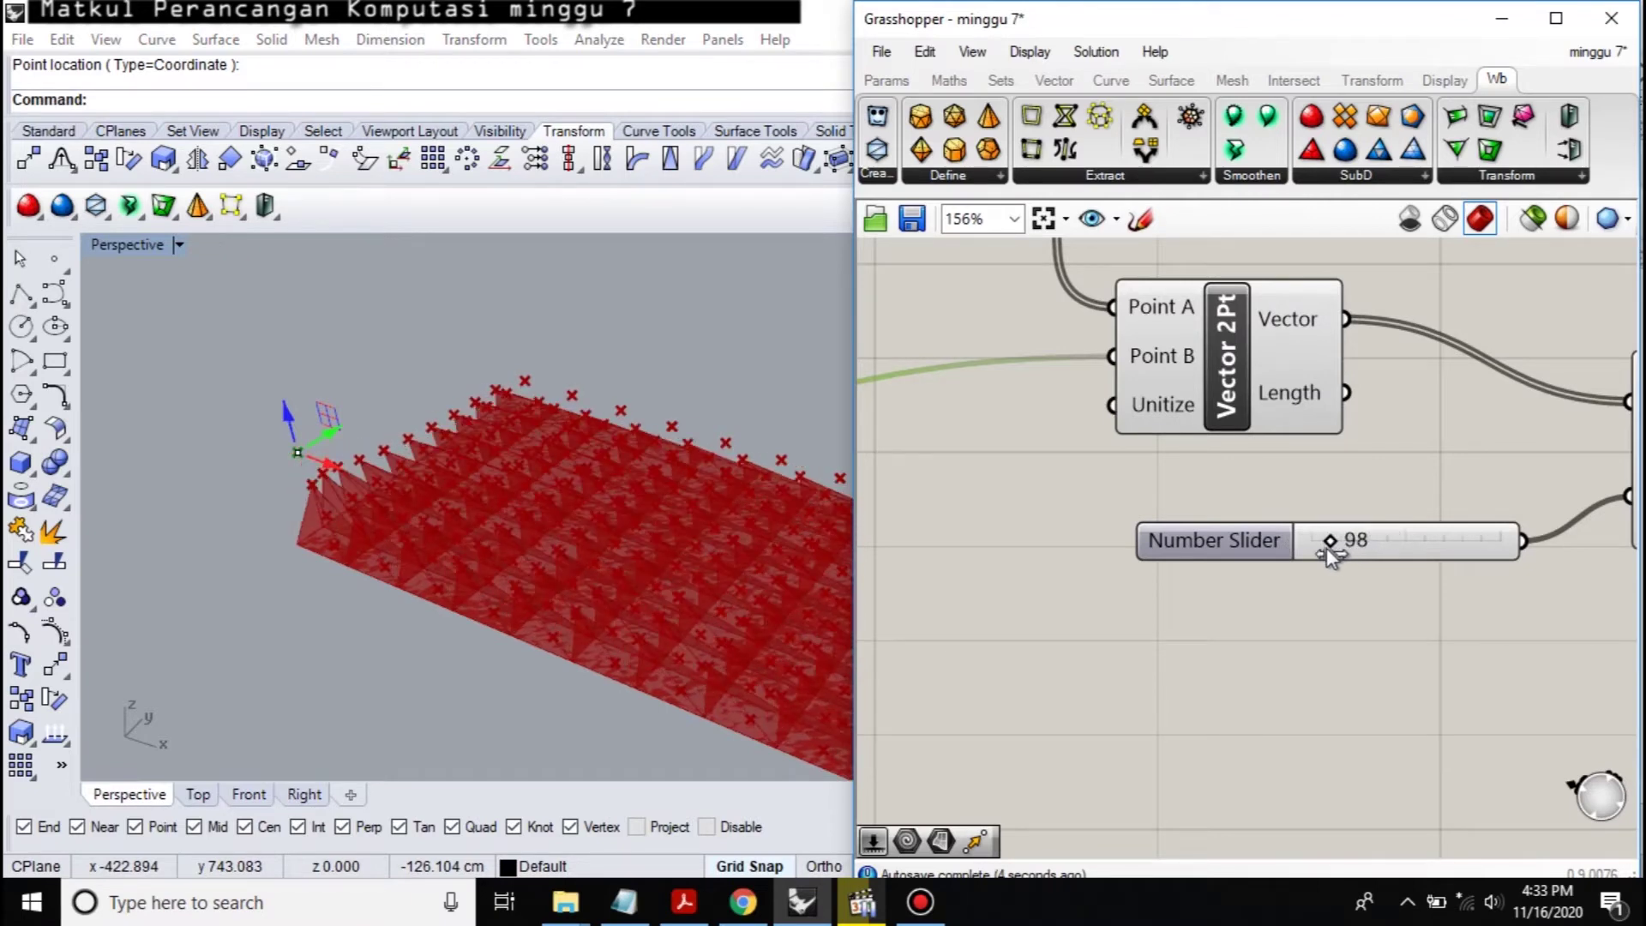
right_click_drag(463, 480, 645, 530)
right_click_drag(724, 591, 717, 420)
right_click_drag(743, 482, 561, 494, "shift")
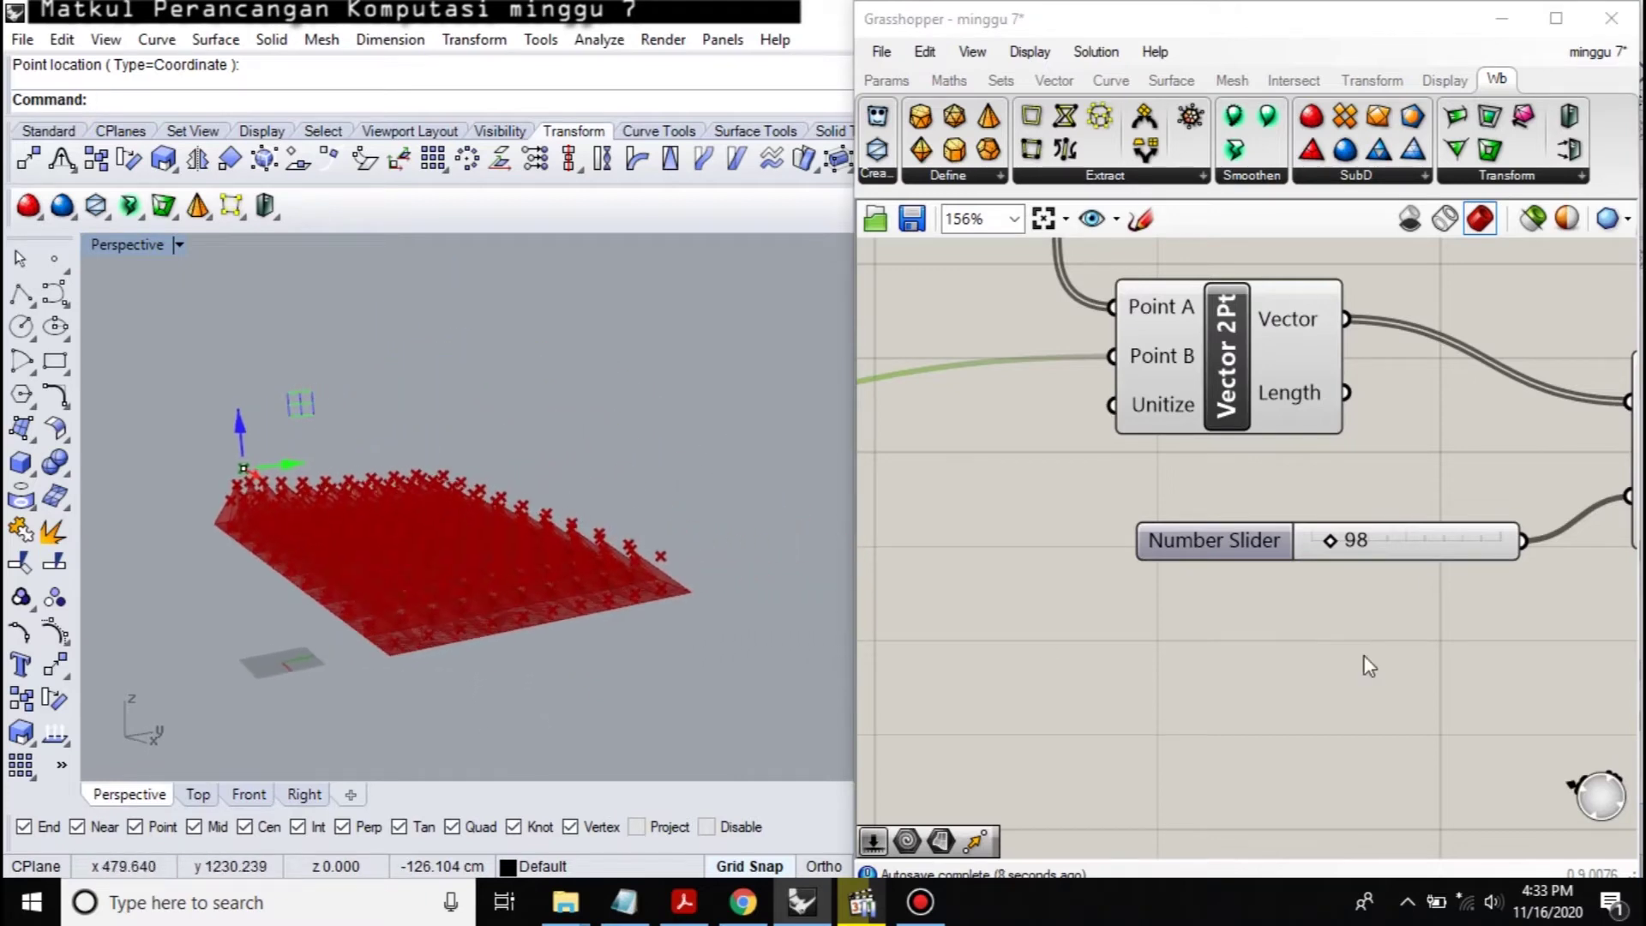
Step: Bake the Extrude Point result to the Default layer and inspect the baked pyramids
right_click_drag(1437, 634, 1399, 621)
scroll(1400, 621, "down", 5)
scroll(1360, 503, "up", 4)
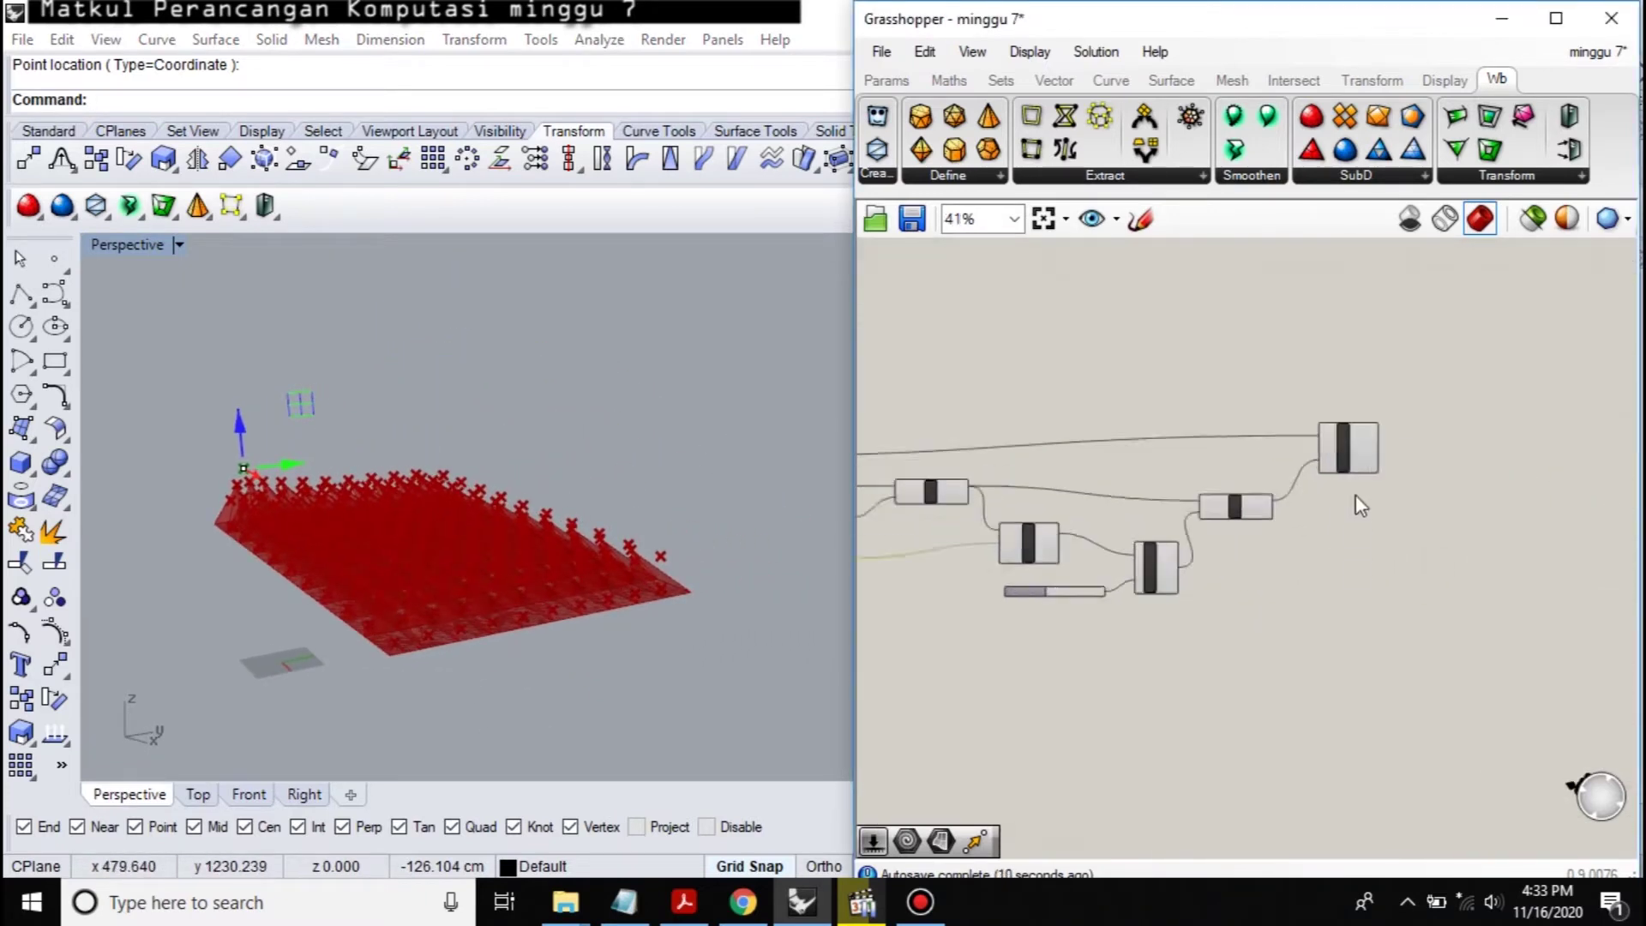
scroll(1348, 396, "up", 1)
left_click(1312, 386)
right_click(1314, 383)
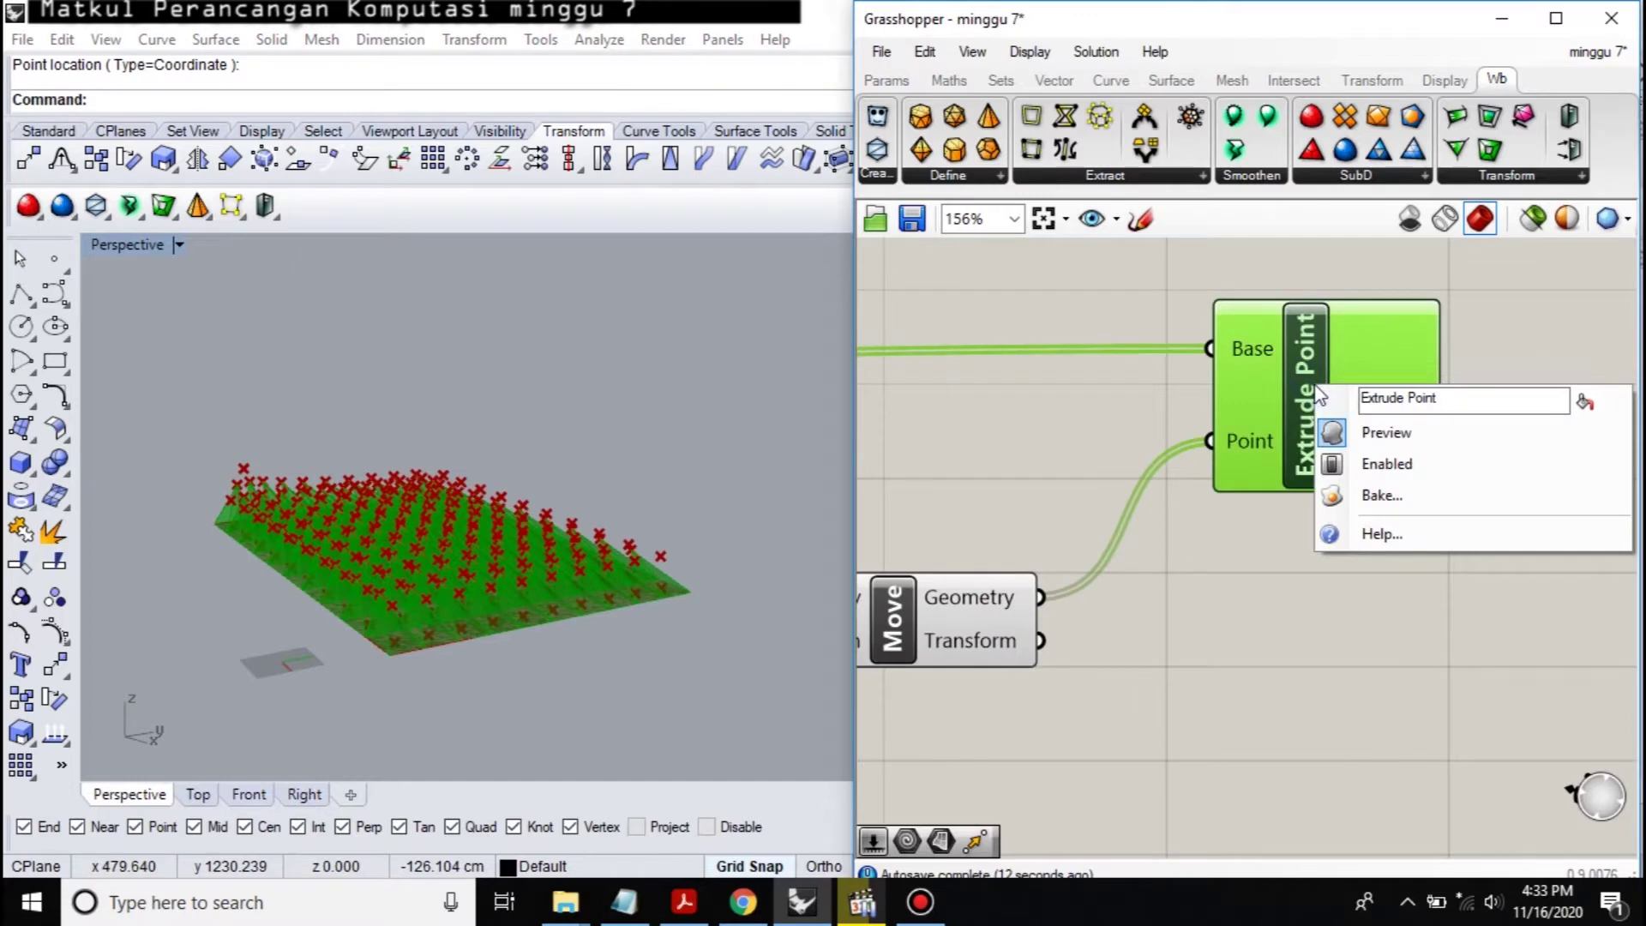
left_click(1336, 497)
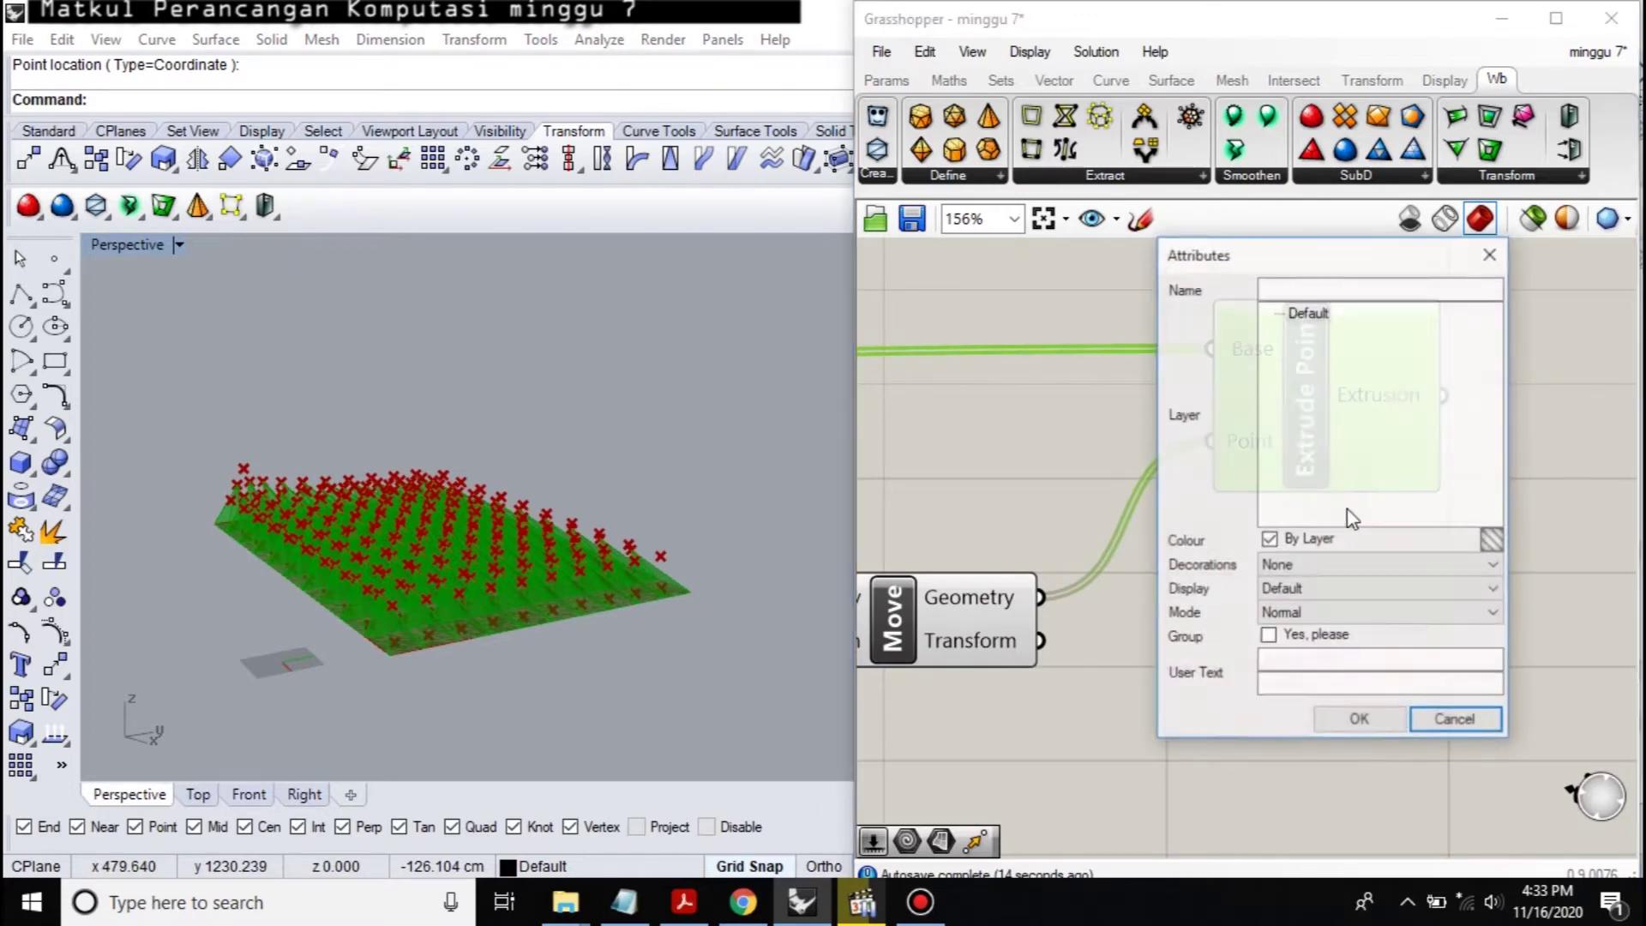
left_click(1356, 720)
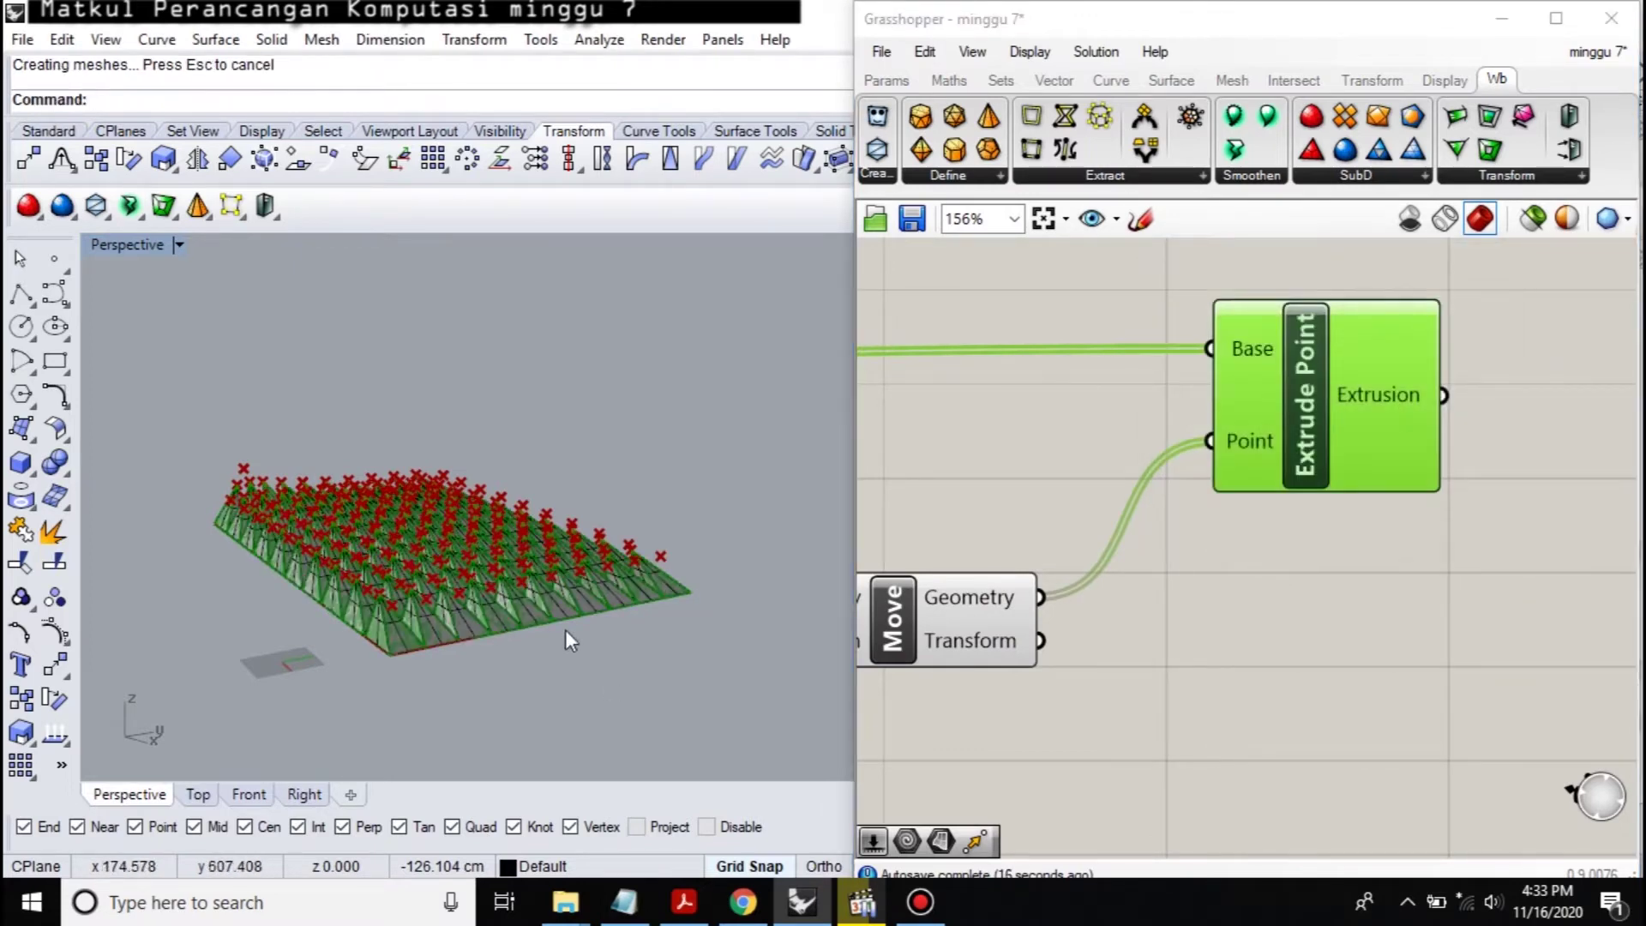
right_click_drag(710, 476, 594, 540)
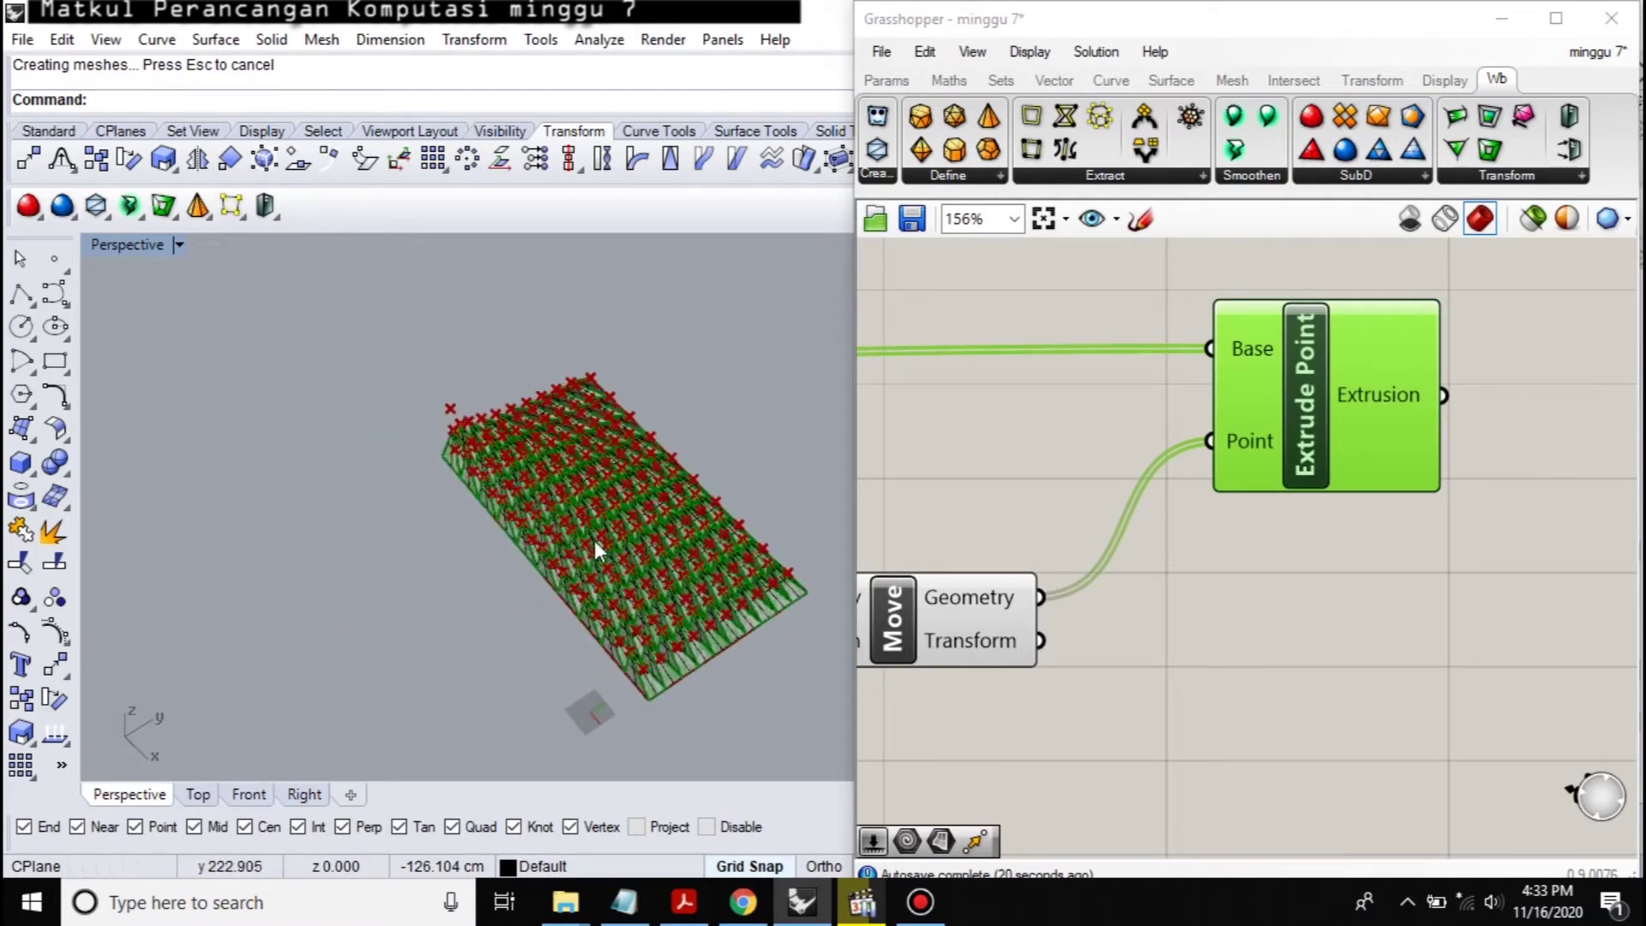
Step: Deselect Extrude Point and save the minggu 7 definition
left_click(1420, 607)
scroll(1436, 546, "down", 4)
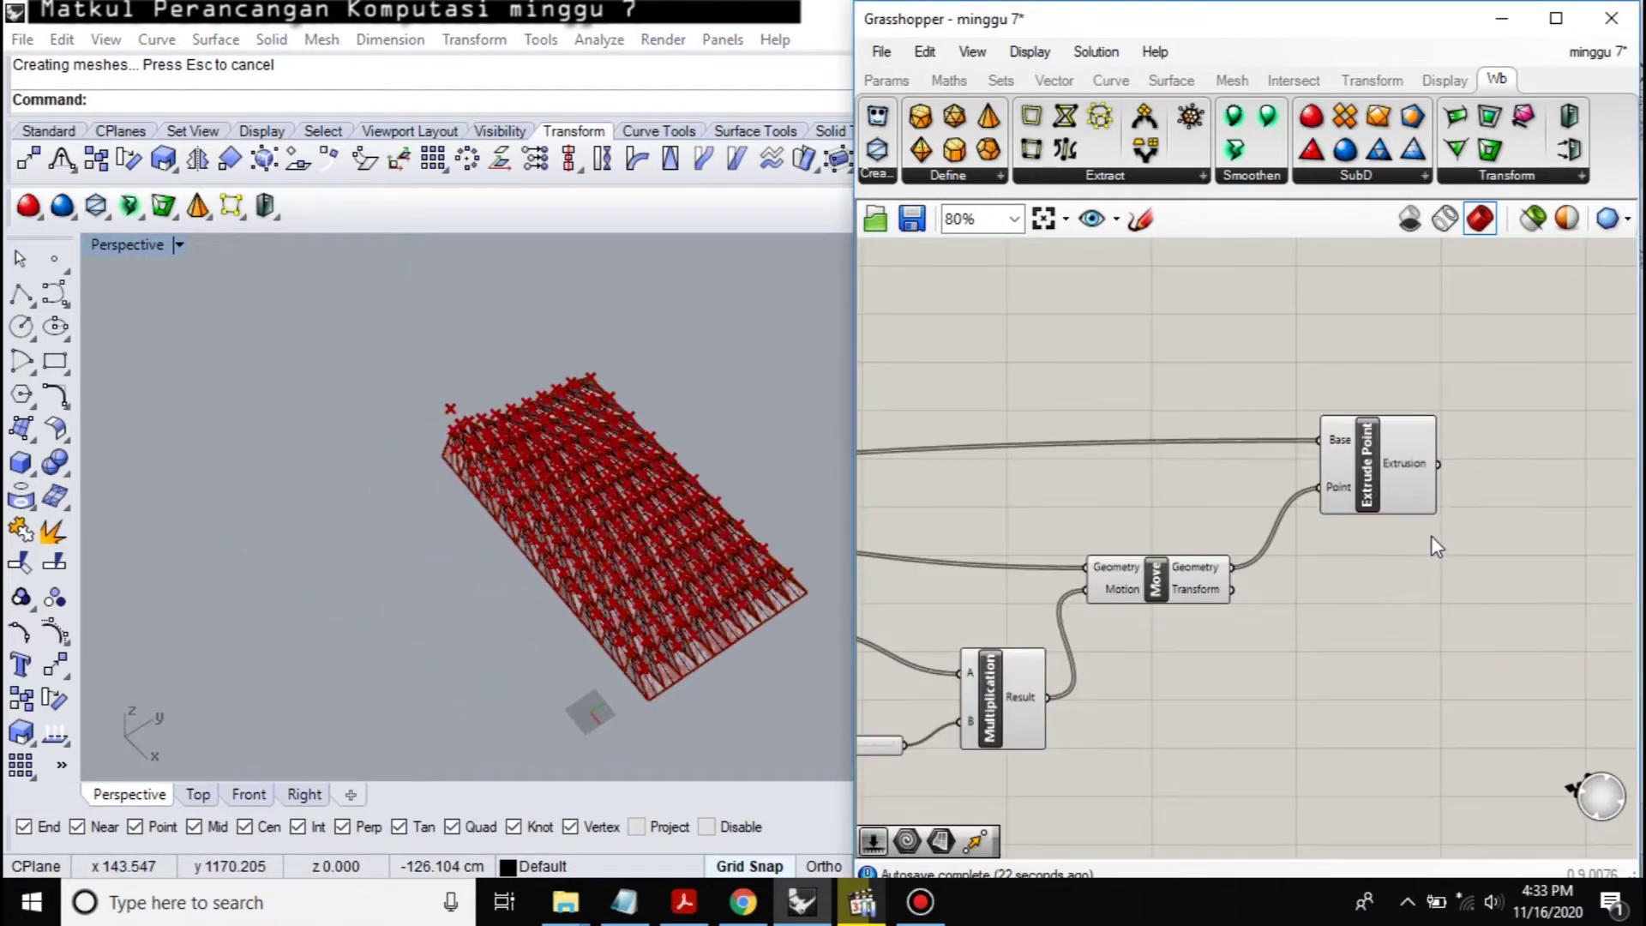
left_click(881, 52)
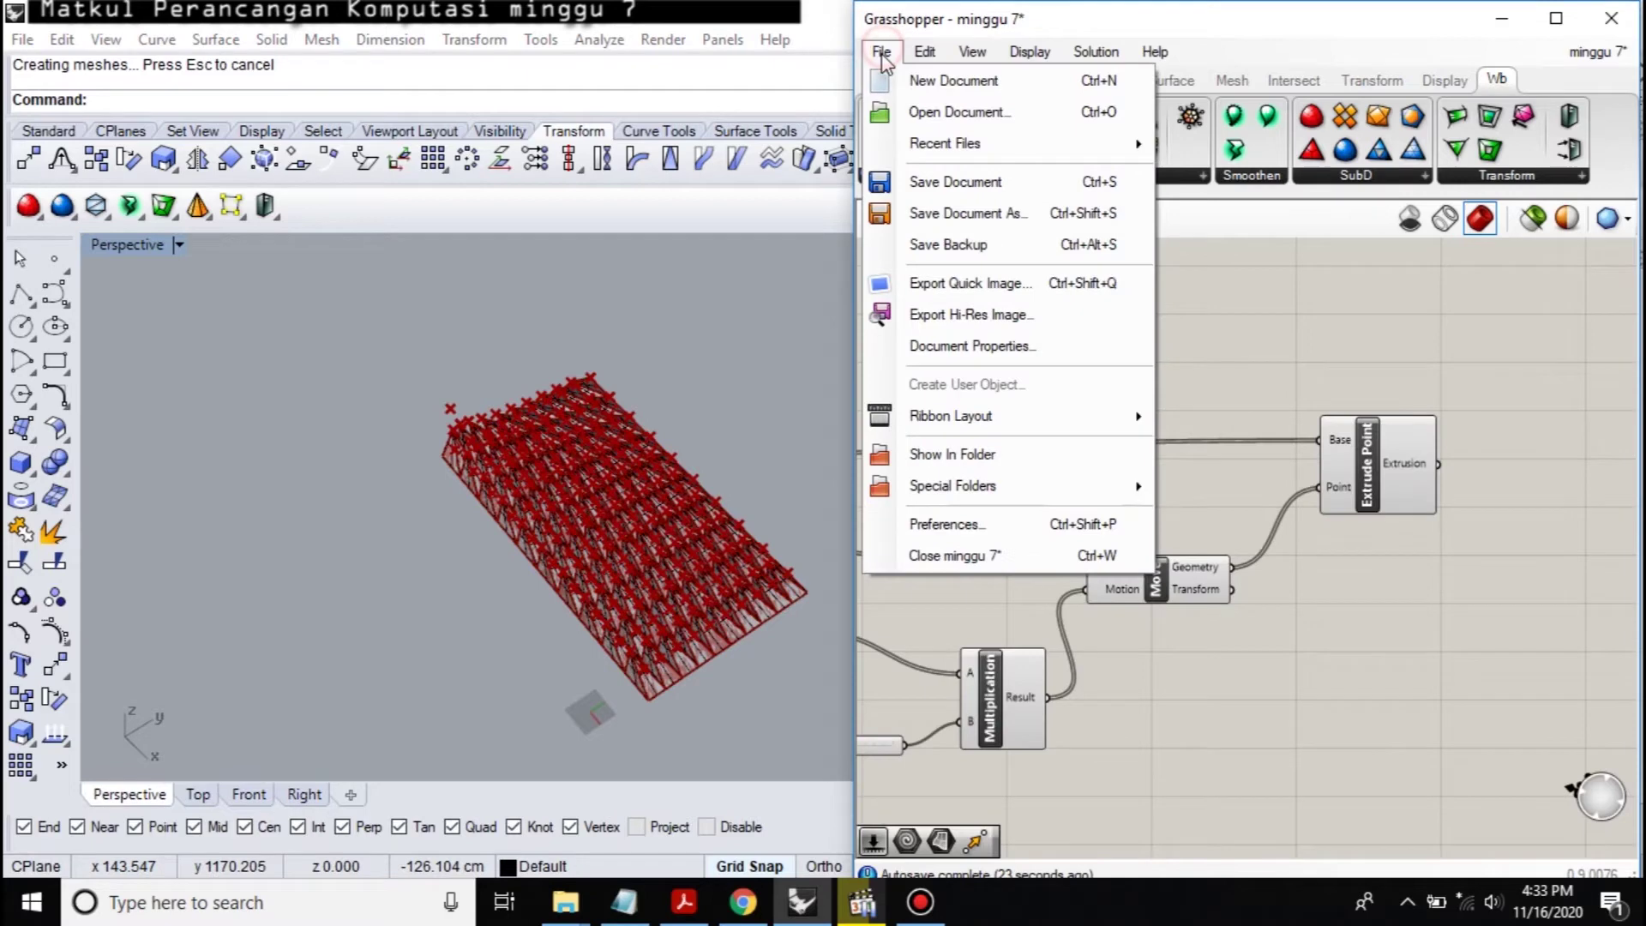
left_click(986, 182)
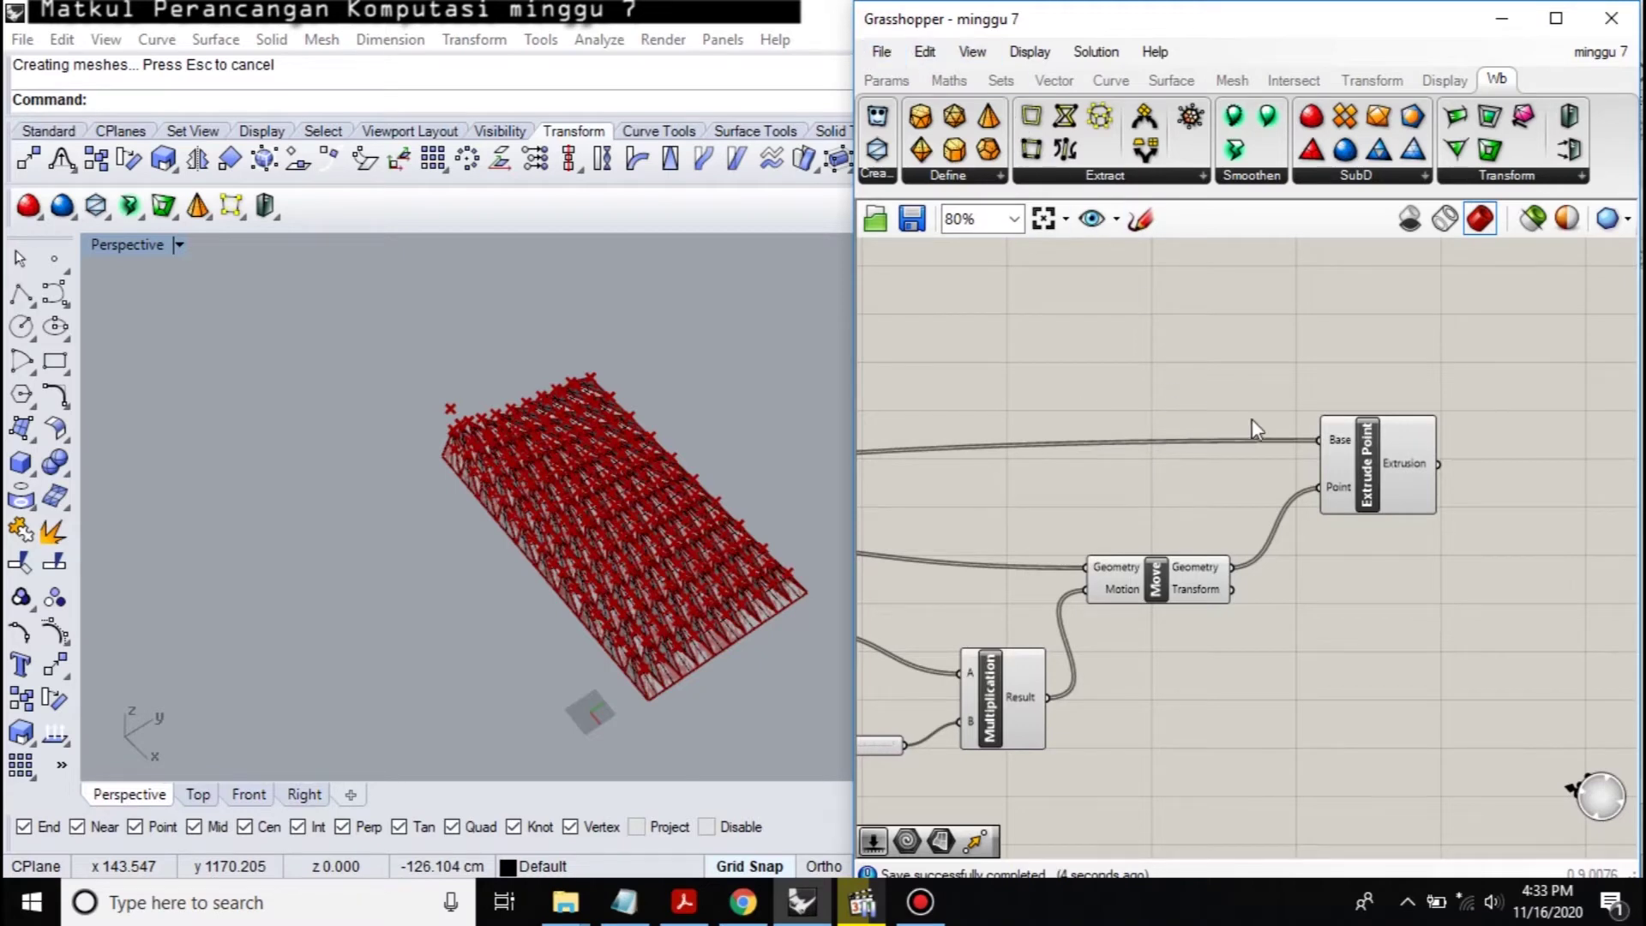
Step: Look over the whole definition, switch to Notepad and review the targets "Control Surface dan manipulation" and "Attractor Extrude point"
scroll(1259, 439, "down", 7)
scroll(1016, 476, "up", 3)
right_click_drag(1041, 470, 1118, 445)
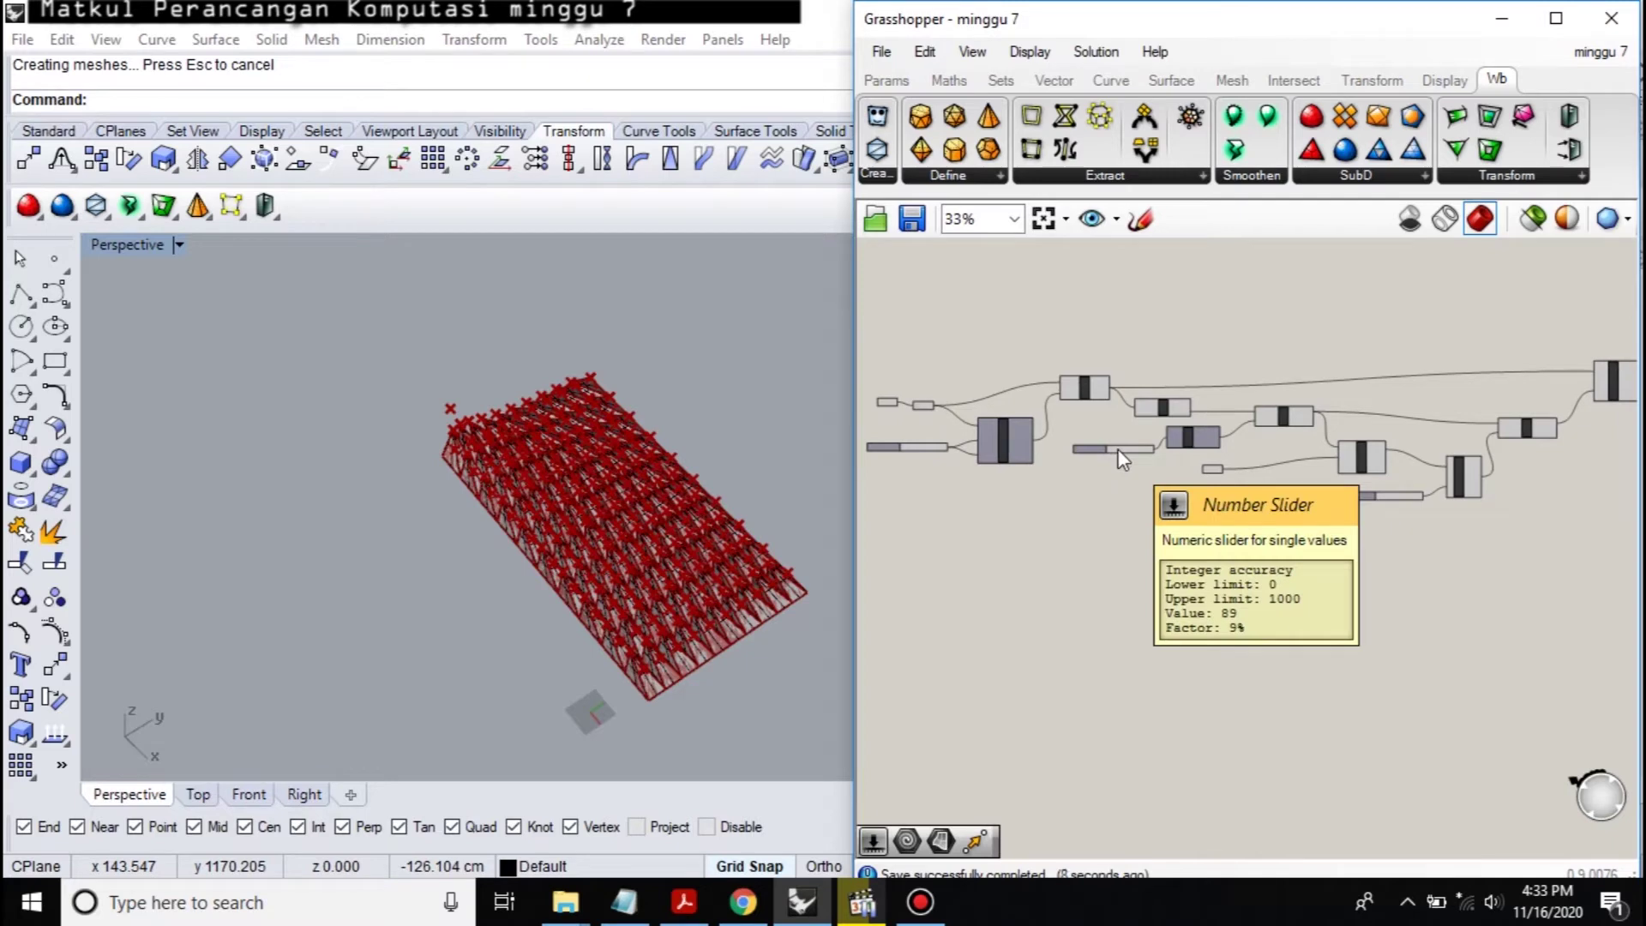
left_click(624, 902)
left_click(1043, 158)
left_click_drag(1068, 156, 736, 150)
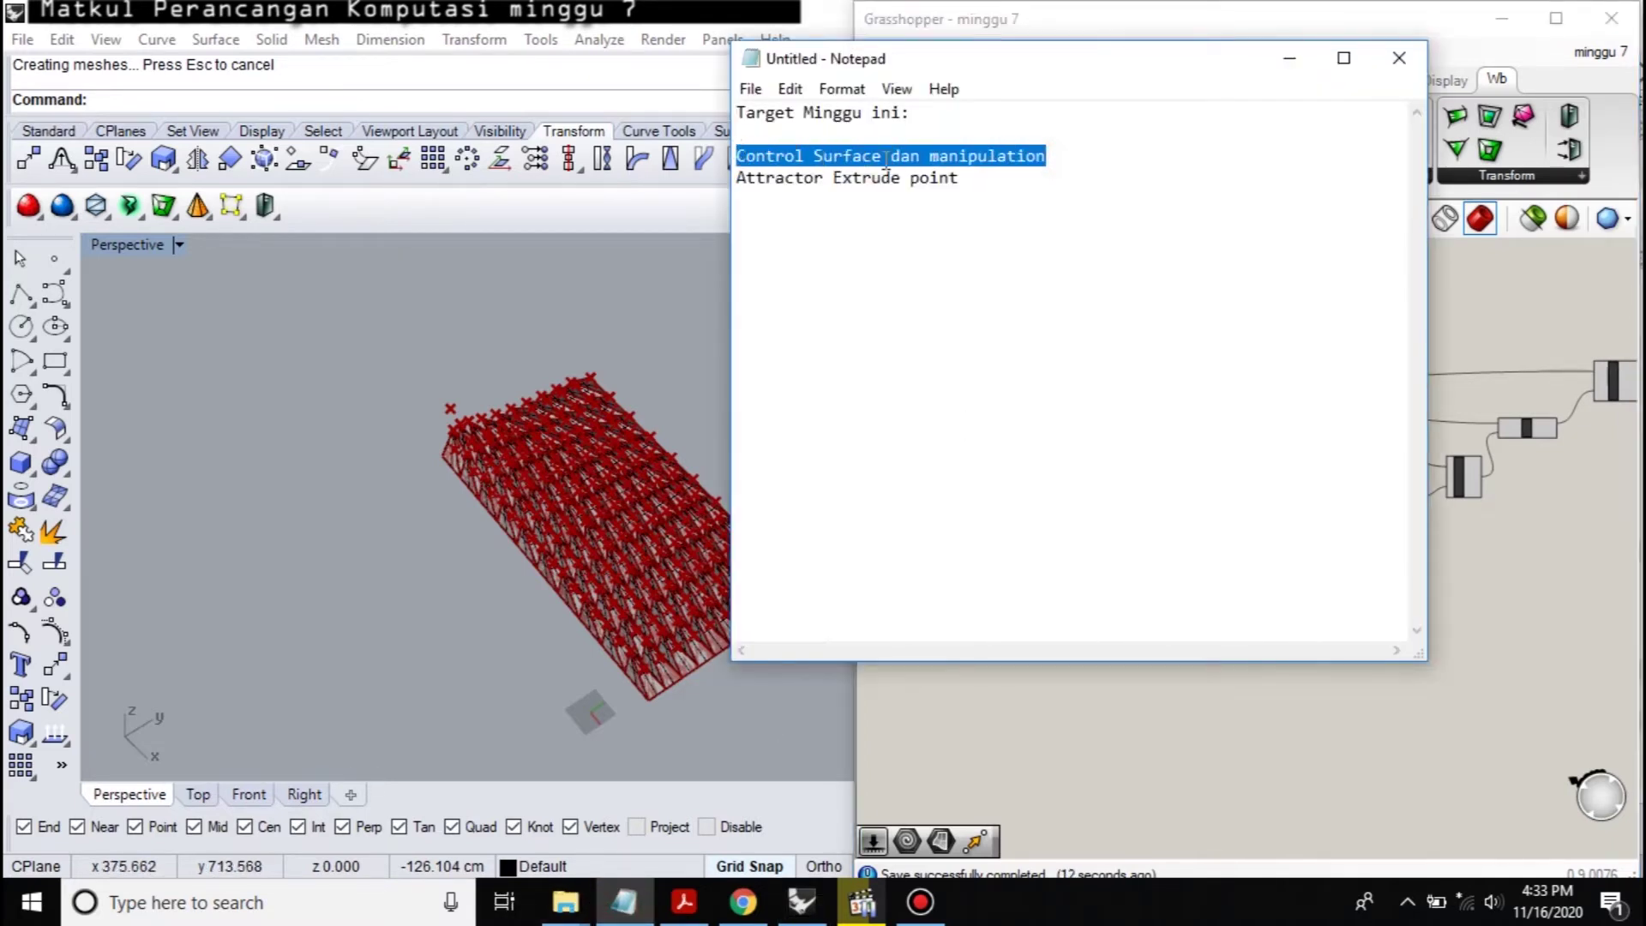
left_click(966, 157)
left_click_drag(977, 180, 733, 178)
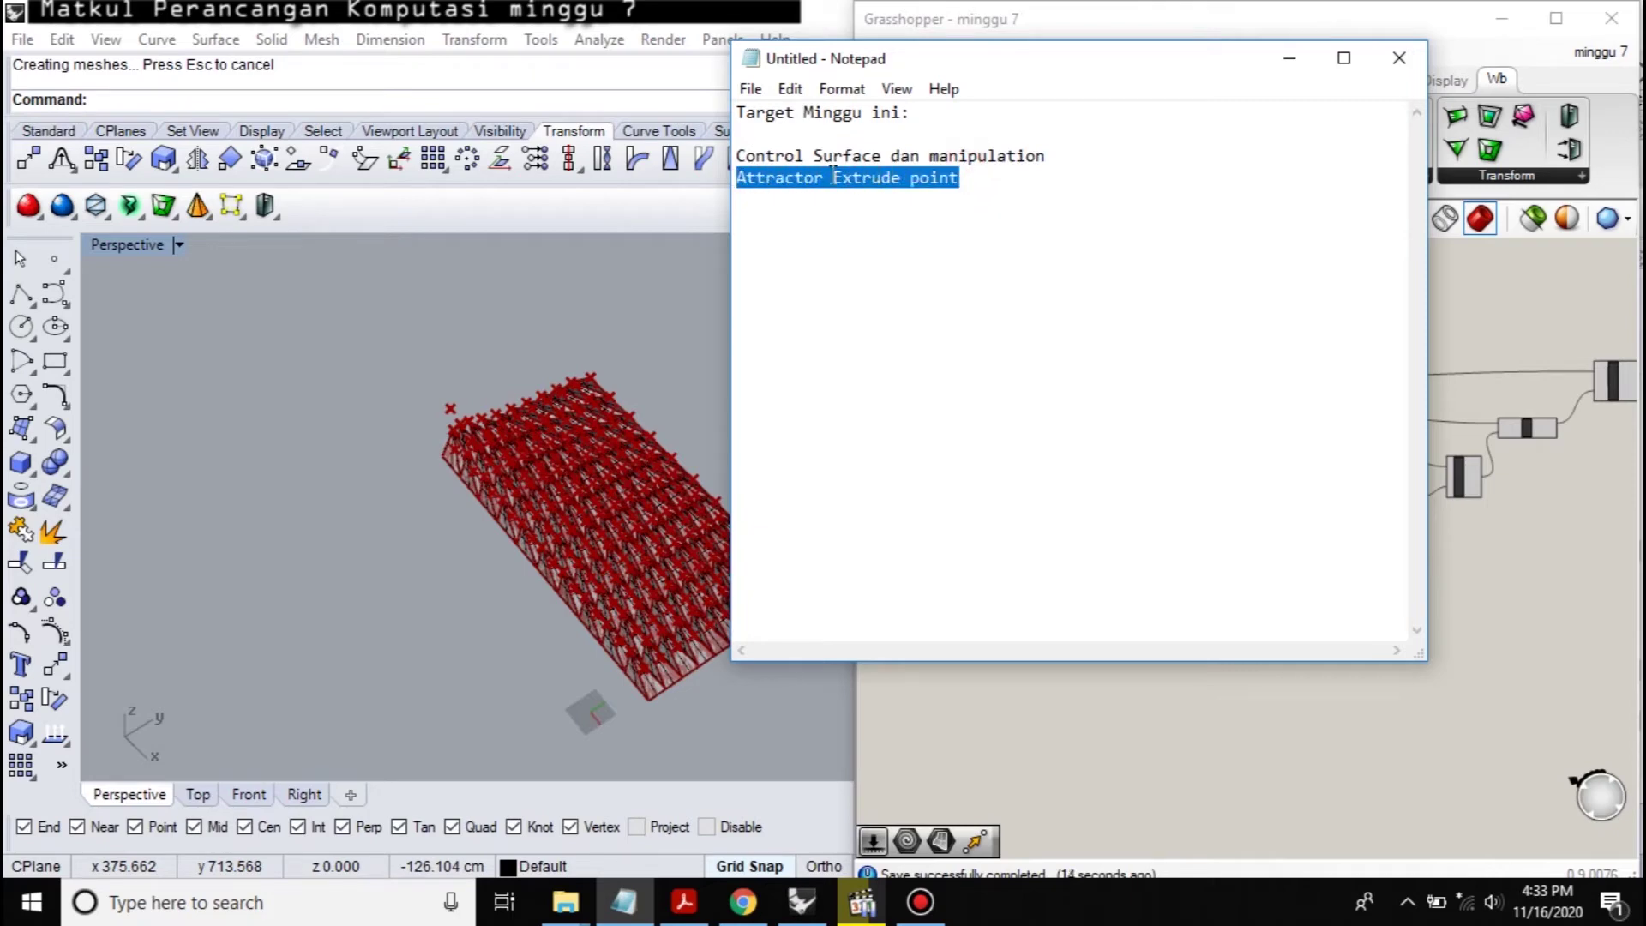
left_click(917, 178)
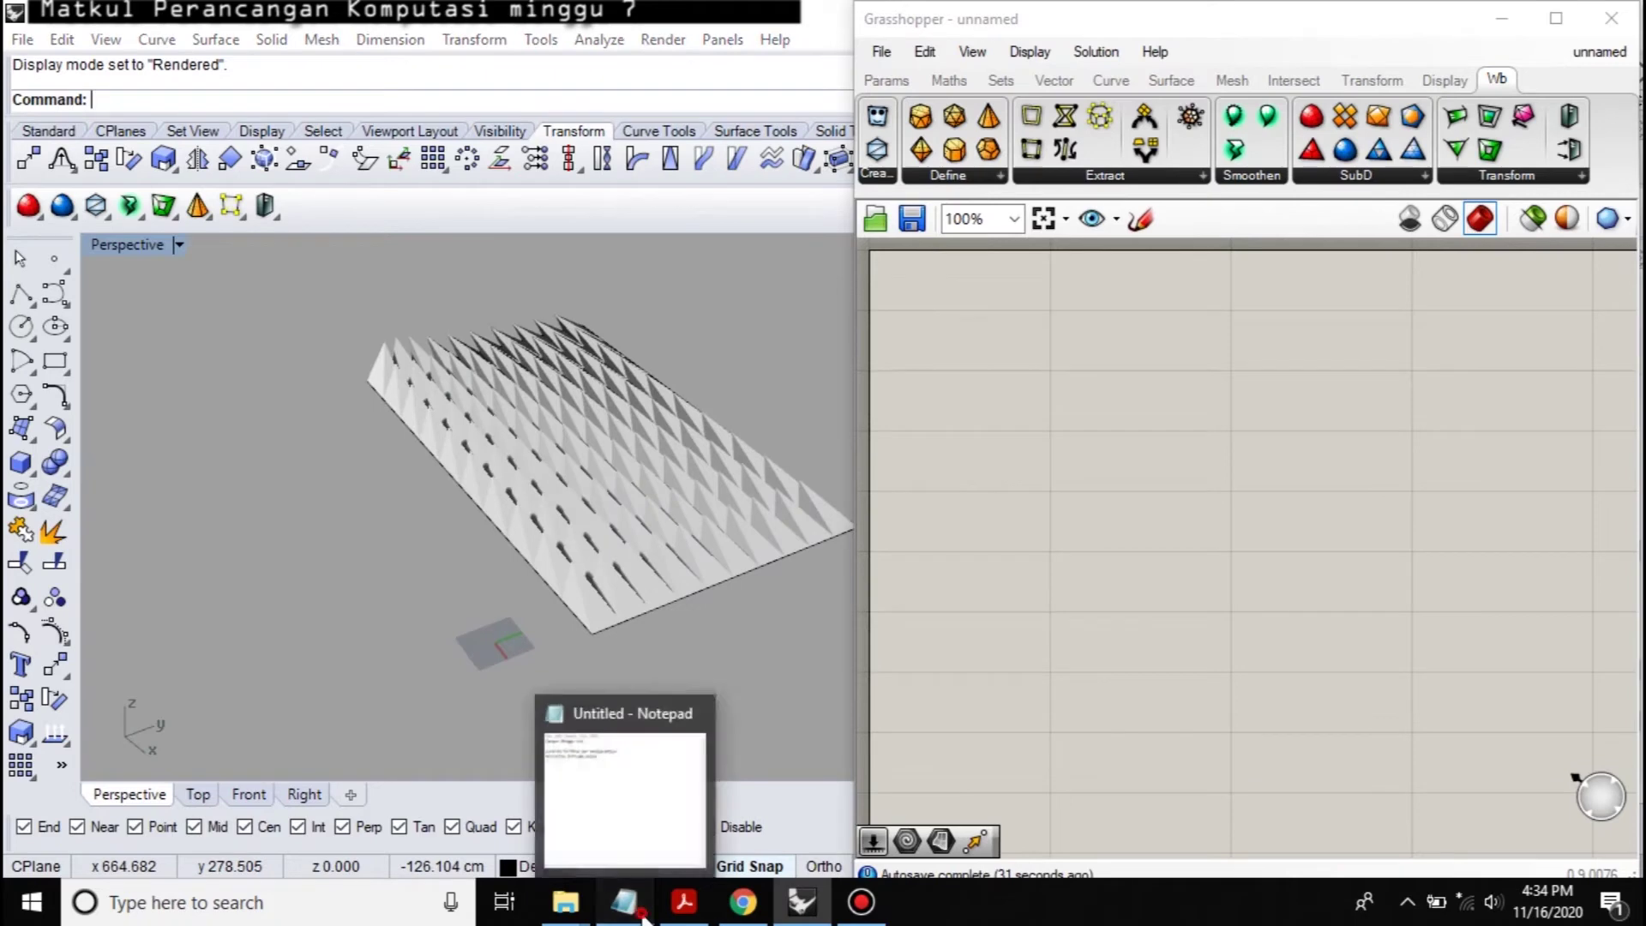
left_click(624, 902)
left_click_drag(1066, 155, 737, 156)
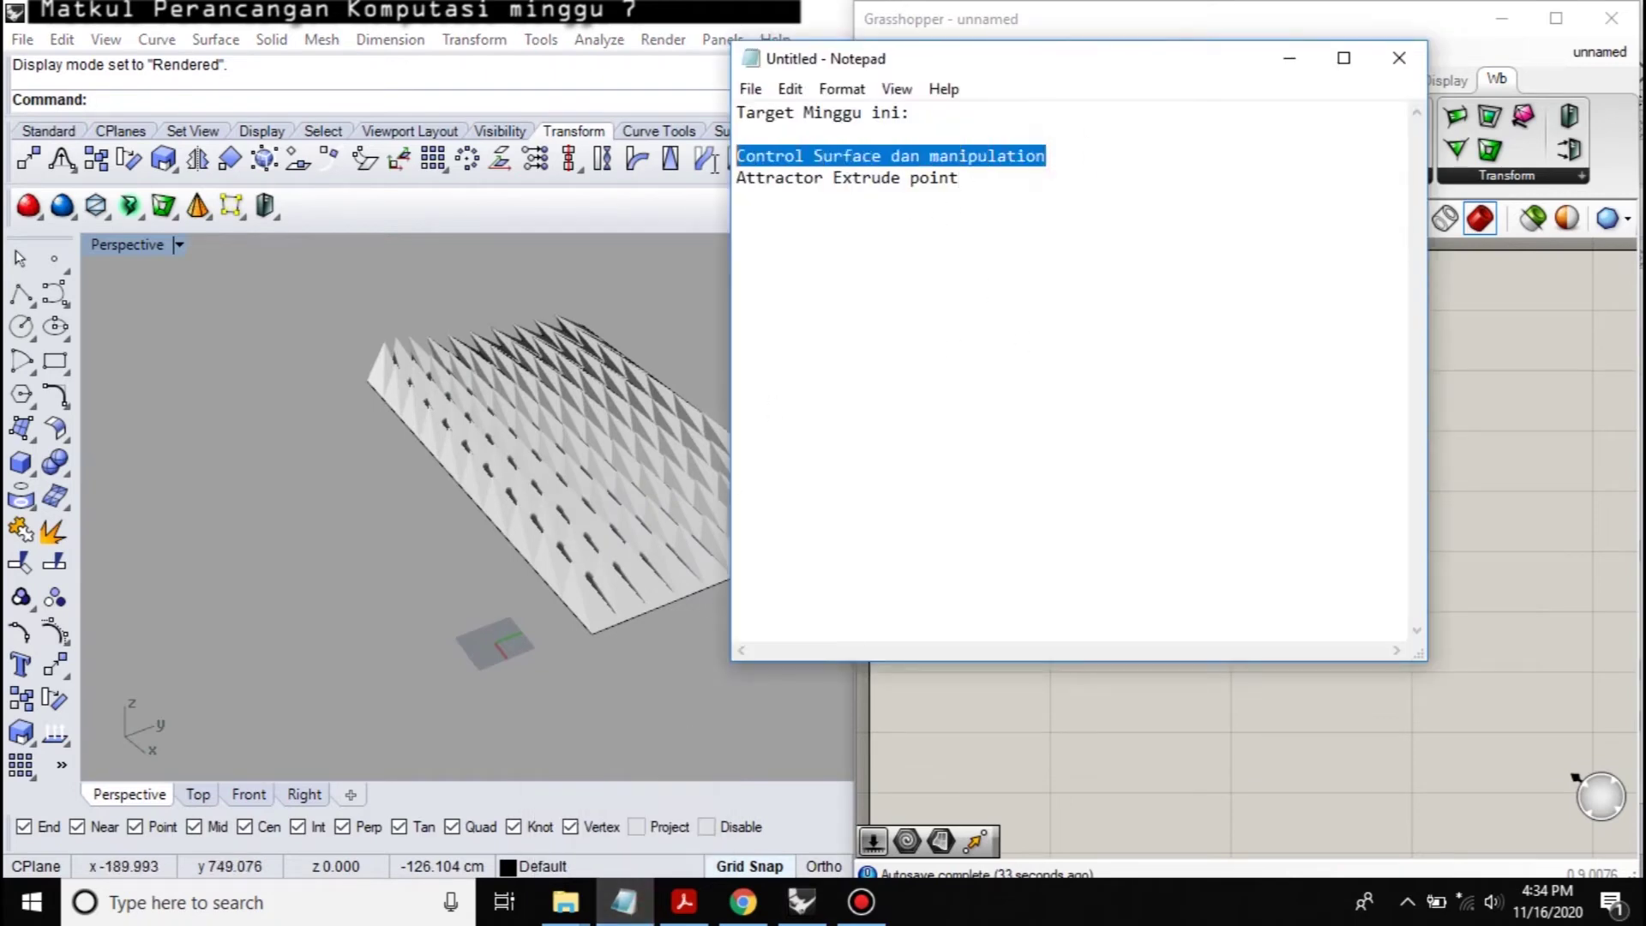
left_click(1071, 163)
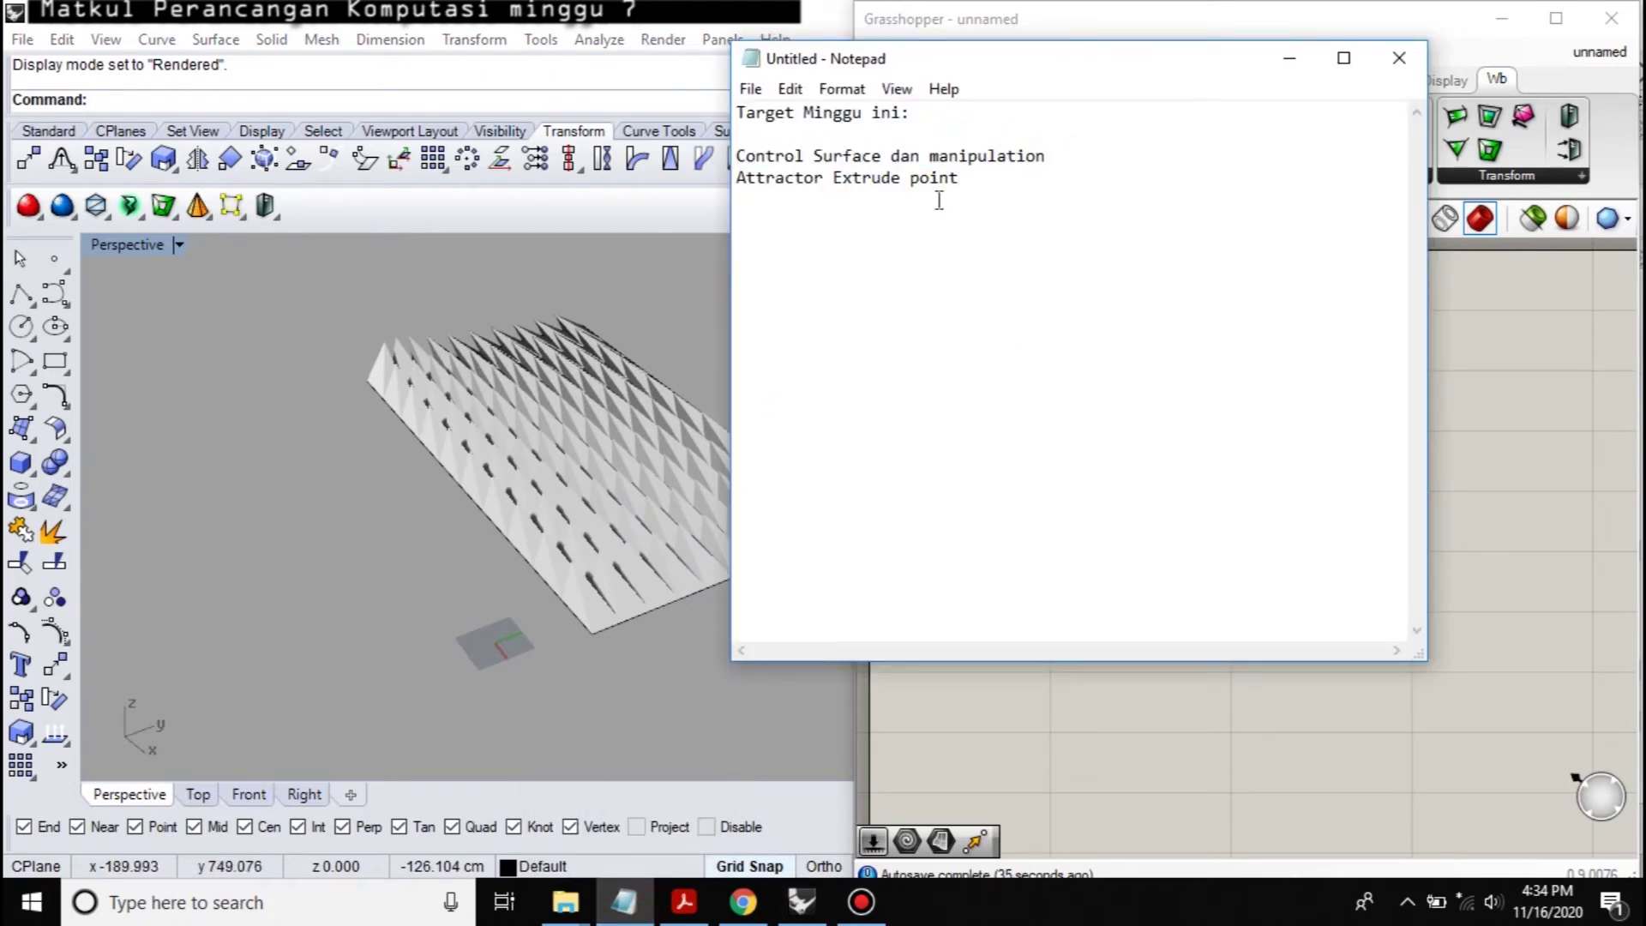
Step: Return to Rhino and delete all the baked pyramids together with the curve
left_click(349, 305)
left_click_drag(323, 283, 879, 691)
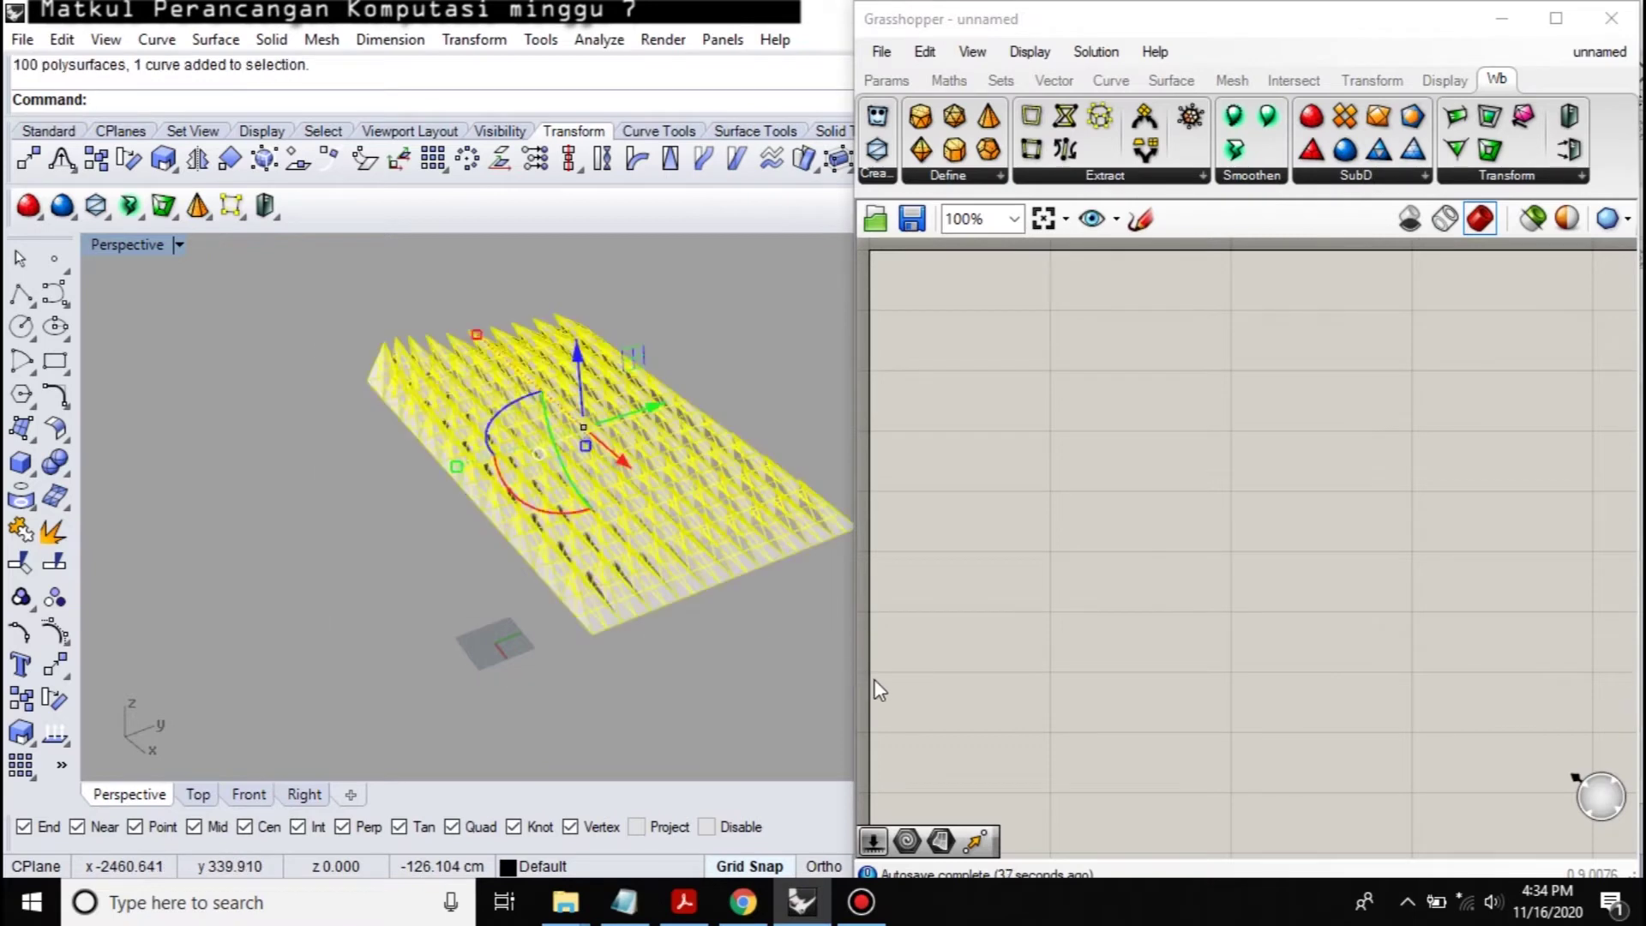
key("Delete")
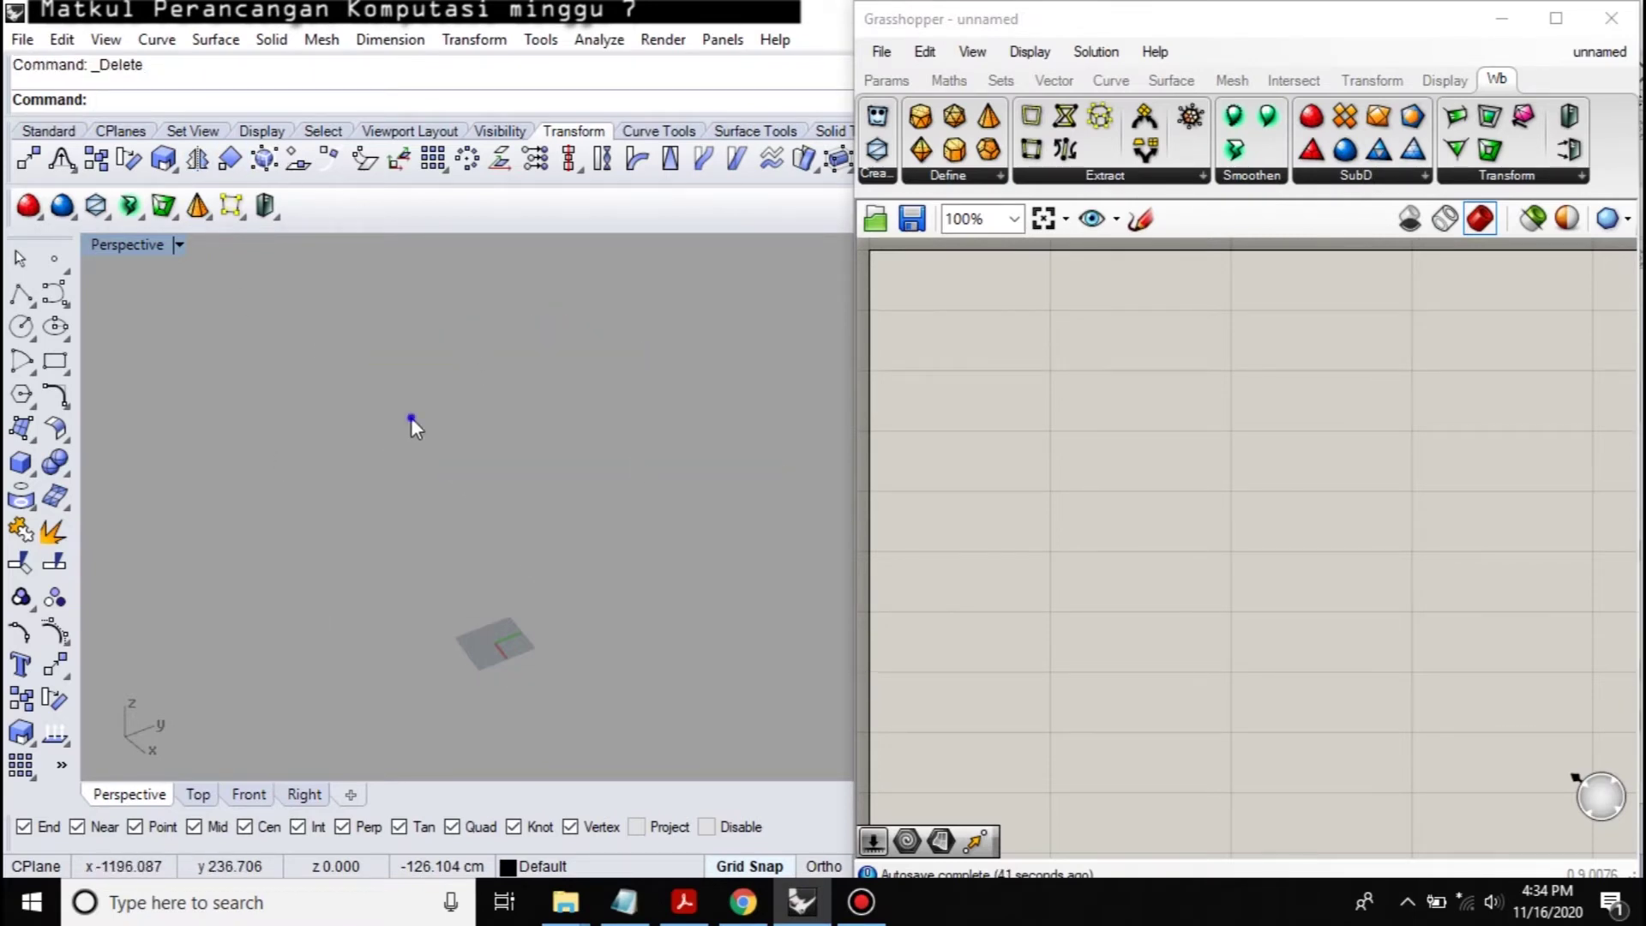
Step: Create a corner-to-corner rectangular plane near the grid, 1000 cm long and 1000 cm wide
right_click_drag(408, 422, 431, 501)
right_click_drag(514, 606, 435, 528, "shift")
scroll(439, 536, "up", 10)
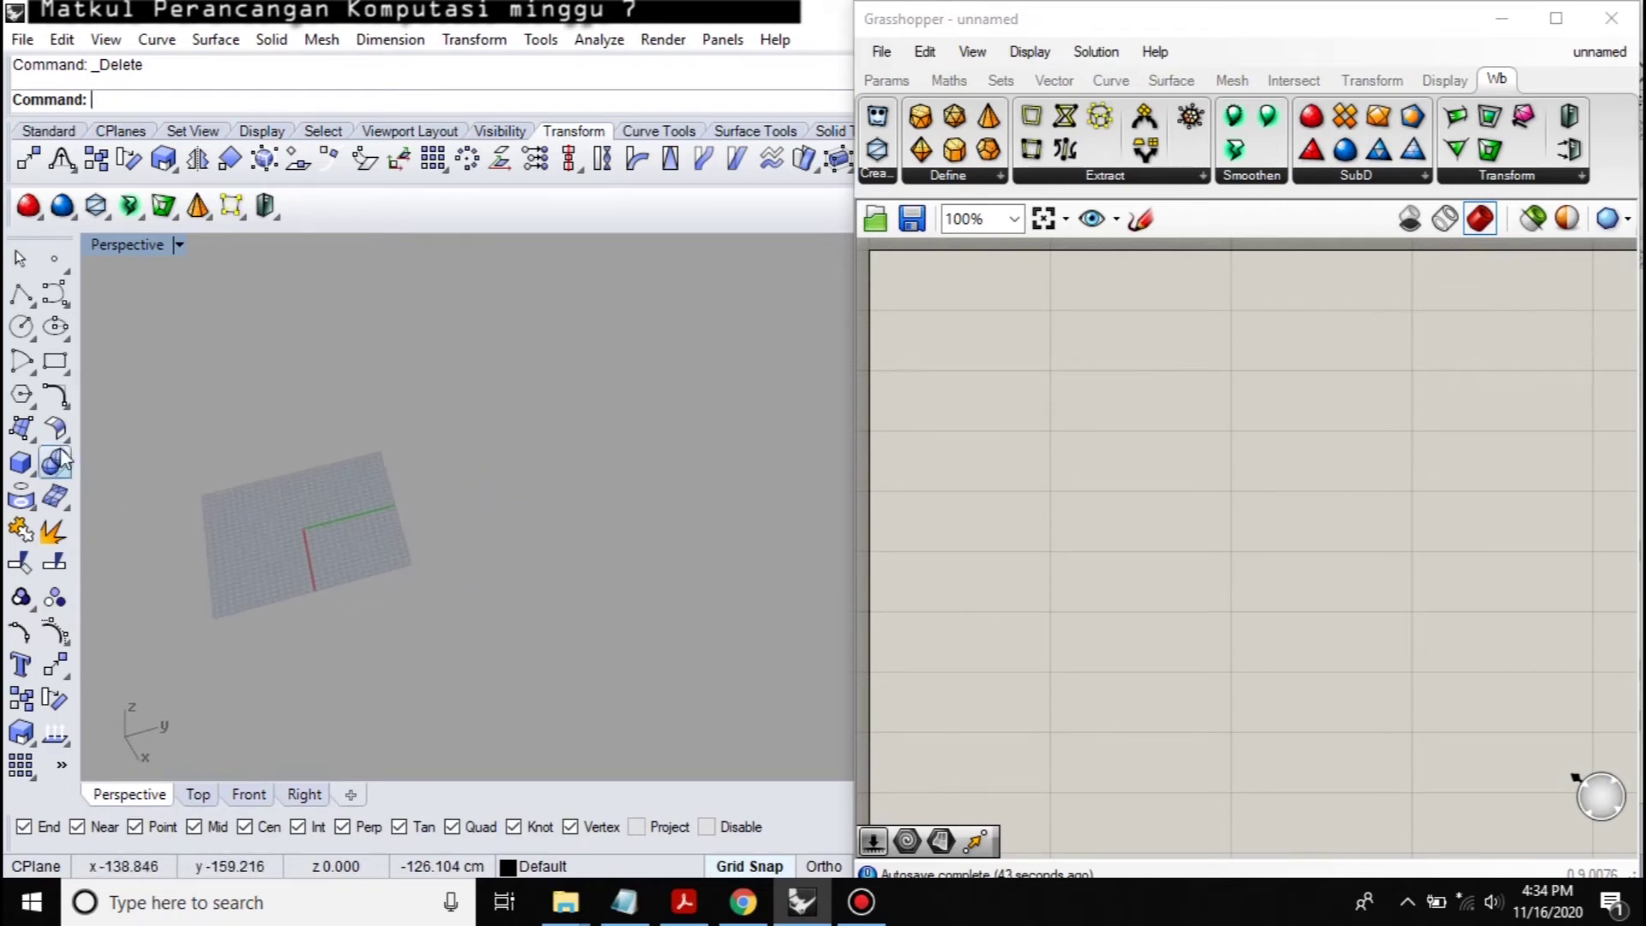
left_click(26, 430)
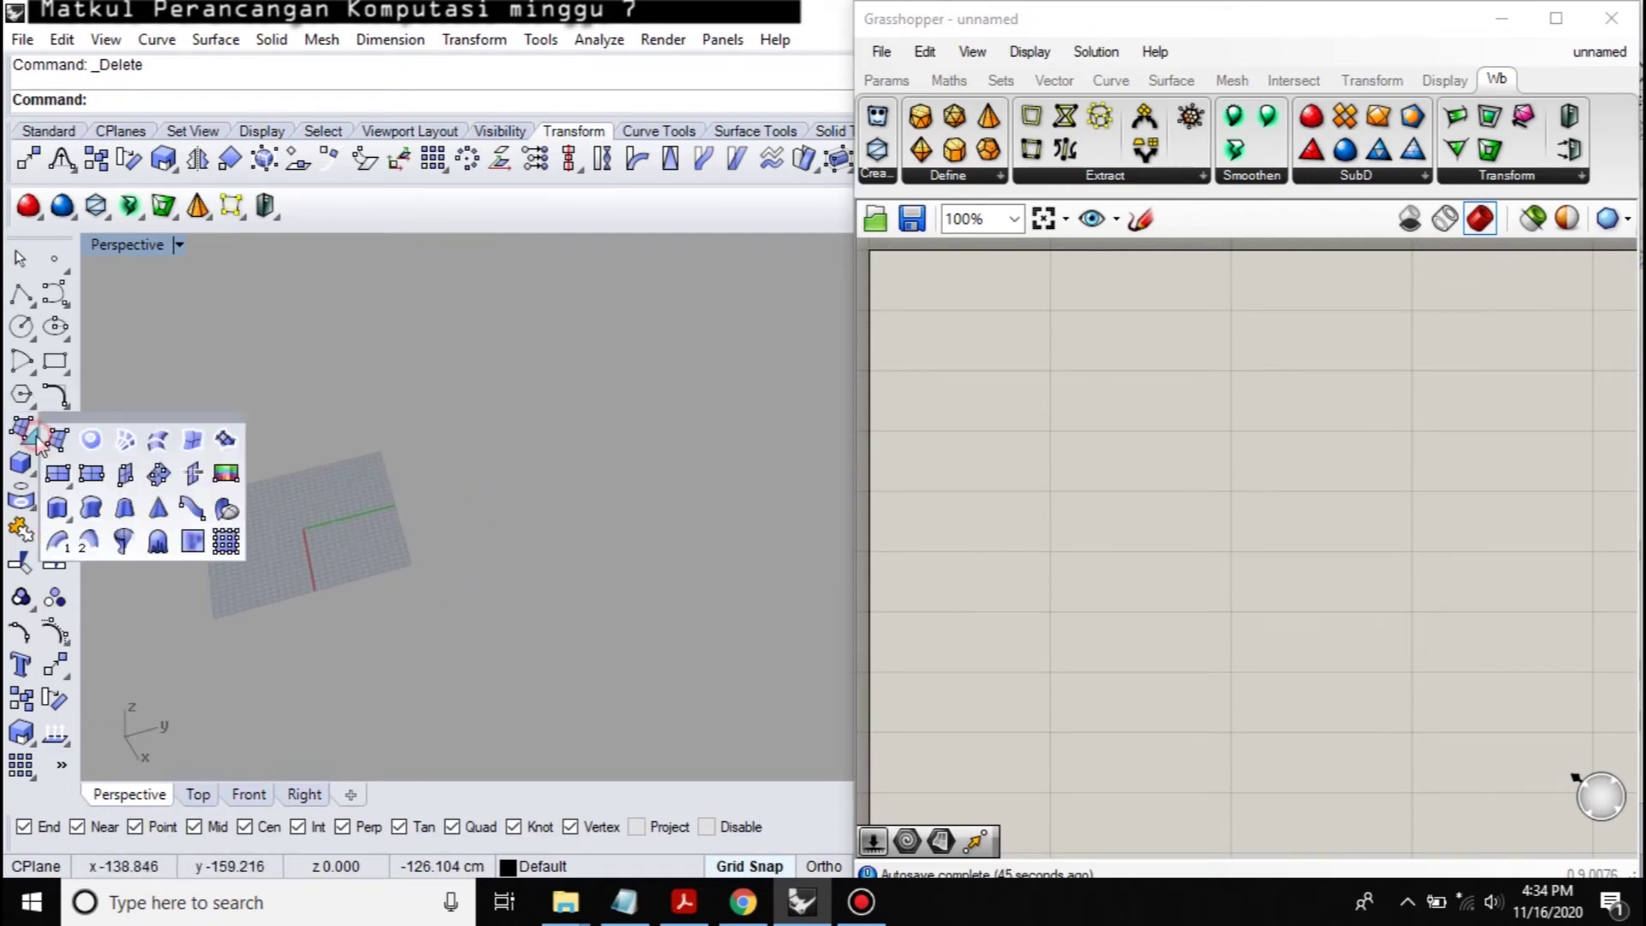
left_click(58, 477)
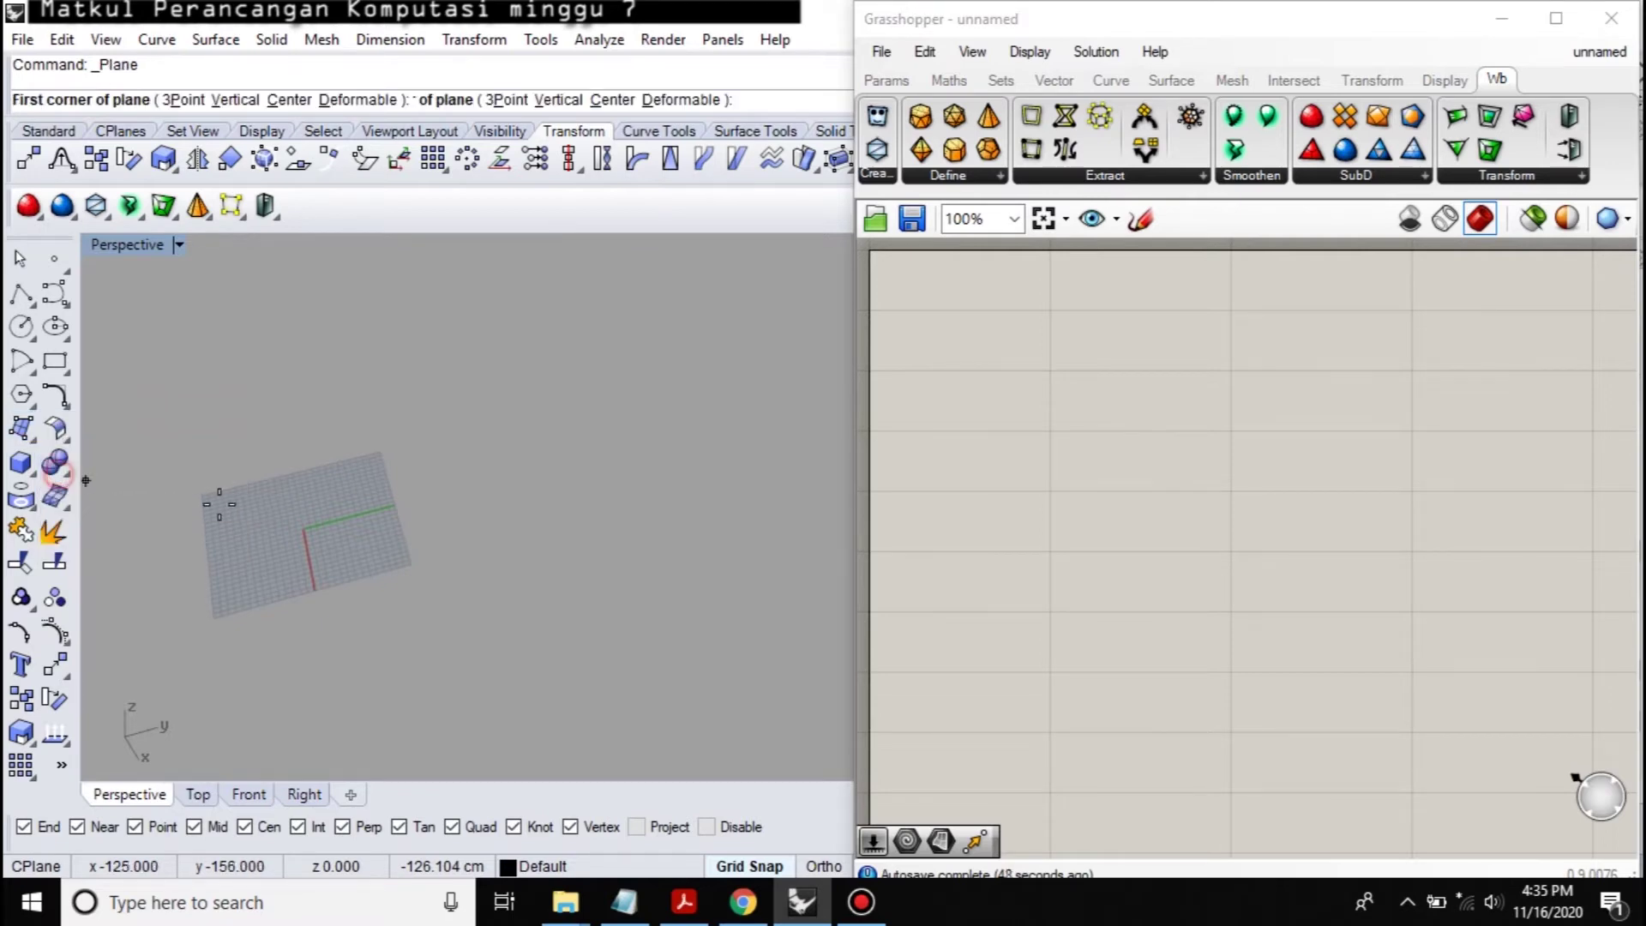
left_click(481, 579)
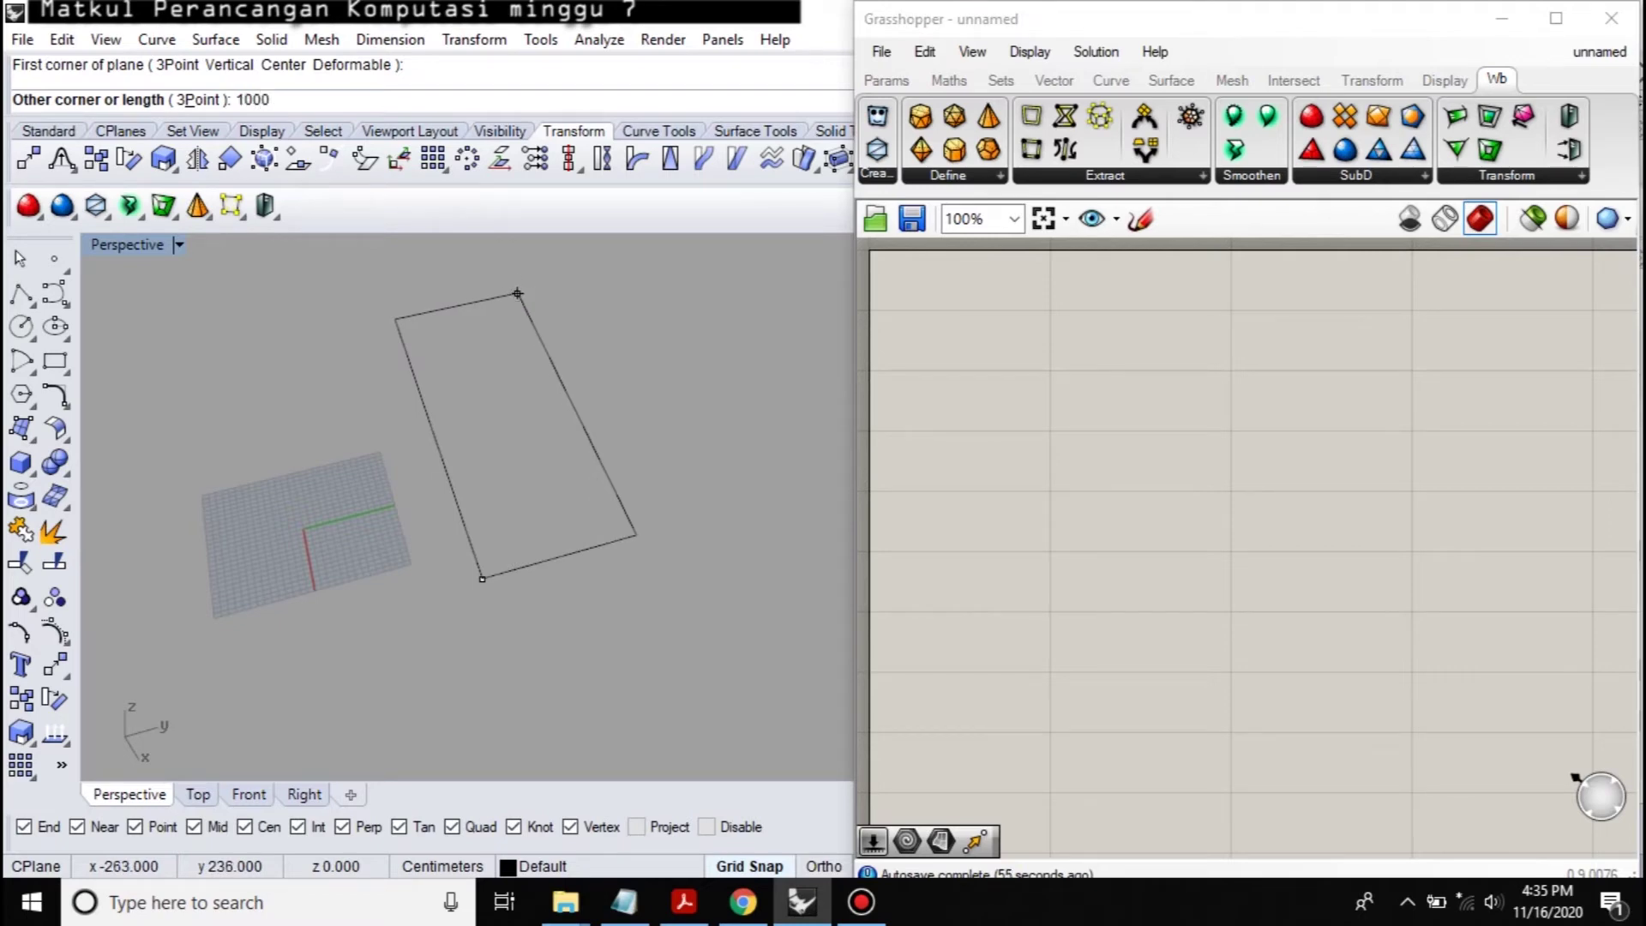
key("Return")
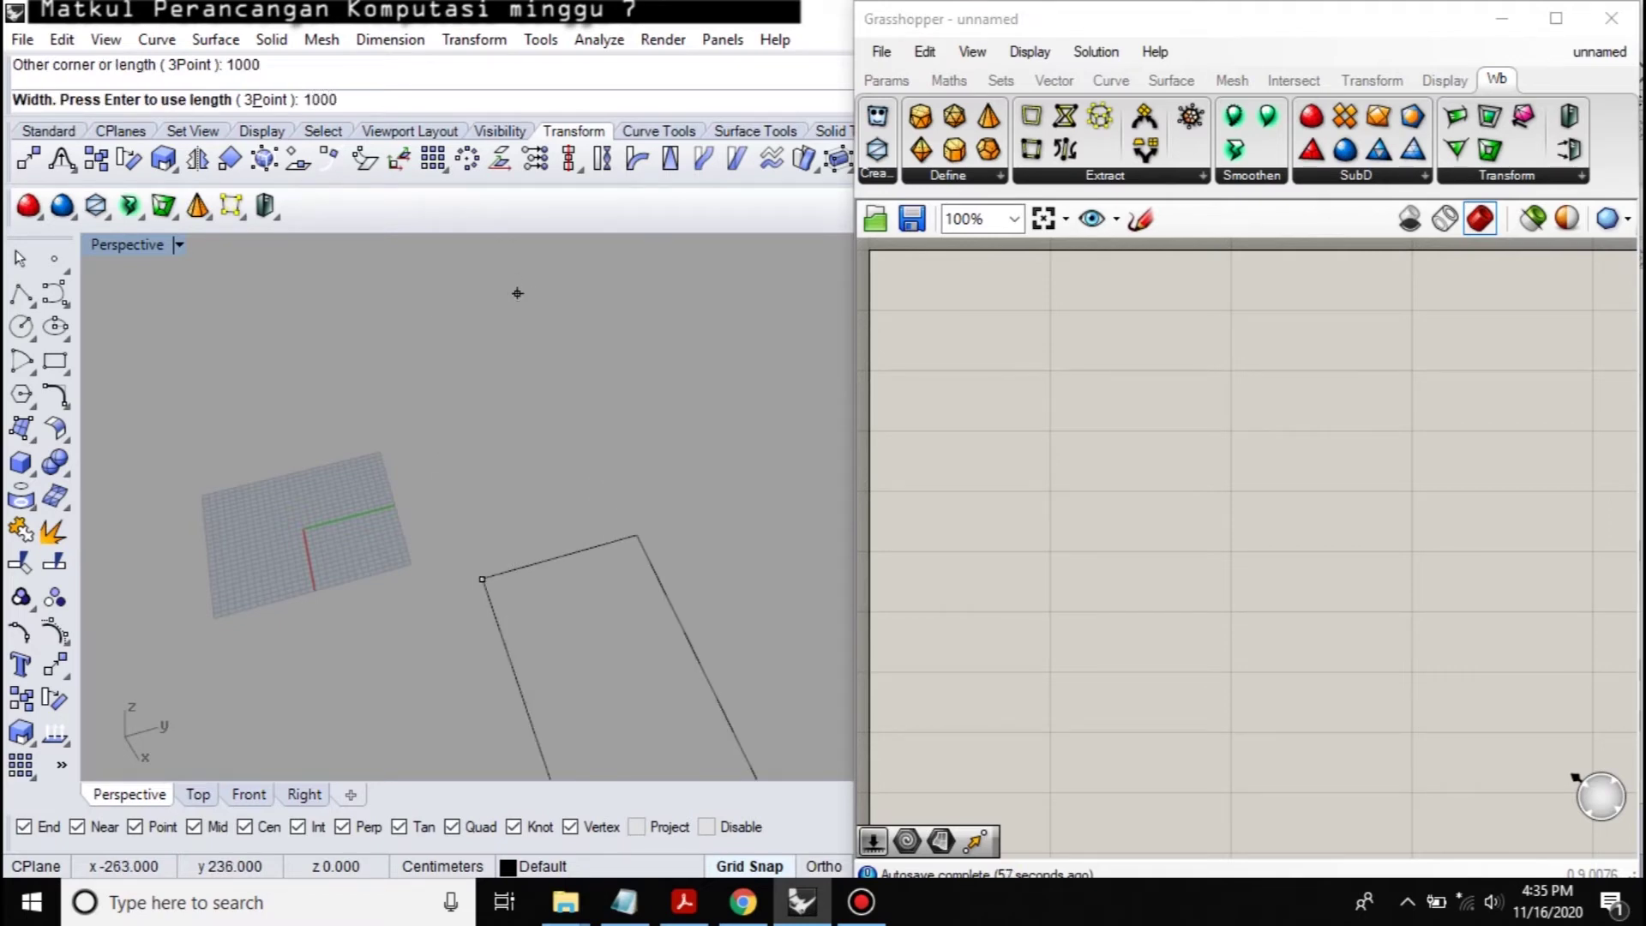
type("1000")
key("Return")
Step: Frame the new plane and change the Perspective viewport's display mode to Shaded
scroll(761, 718, "down", 10)
right_click_drag(759, 684, 293, 379, "shift")
scroll(454, 436, "down", 4)
left_click(463, 441)
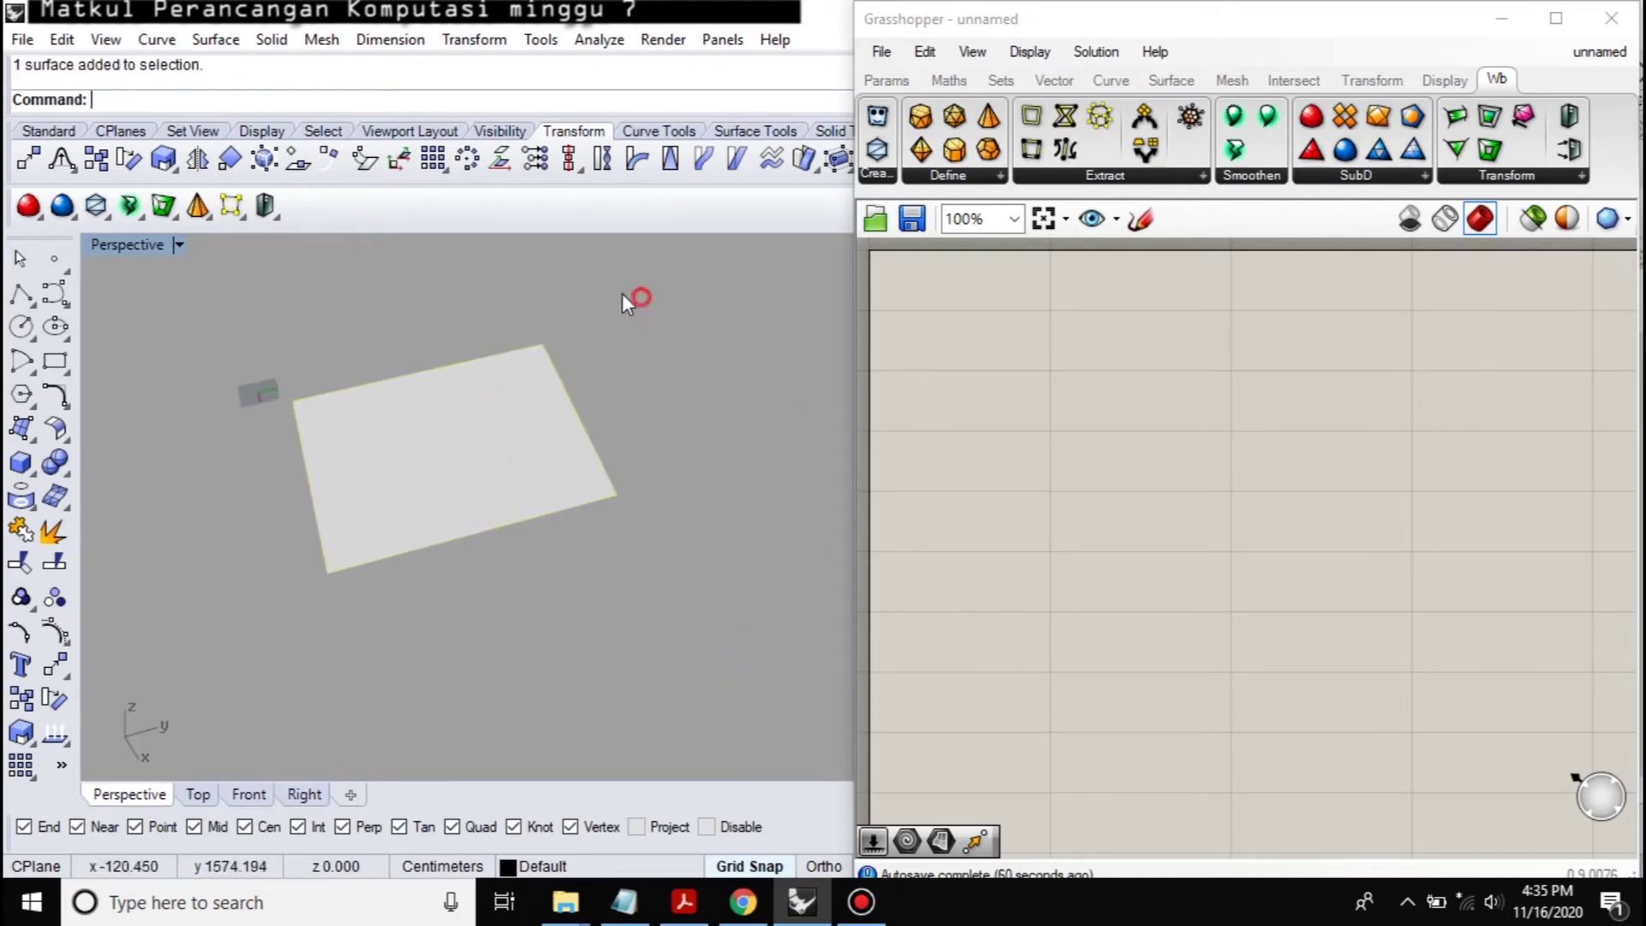
left_click(180, 244)
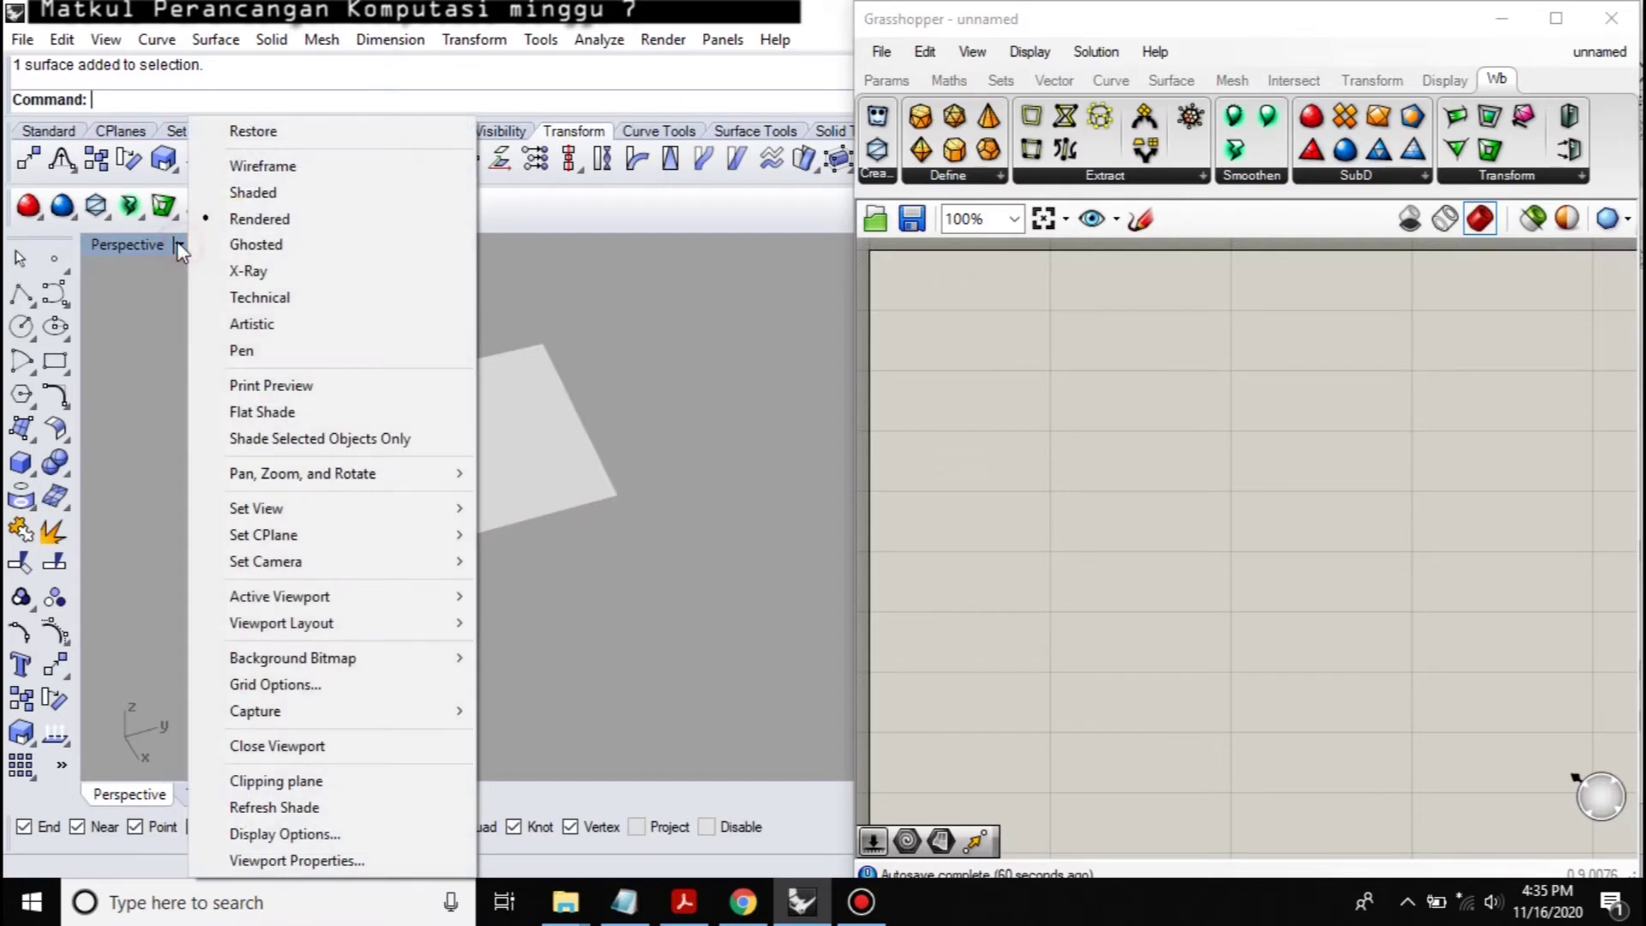
left_click(265, 198)
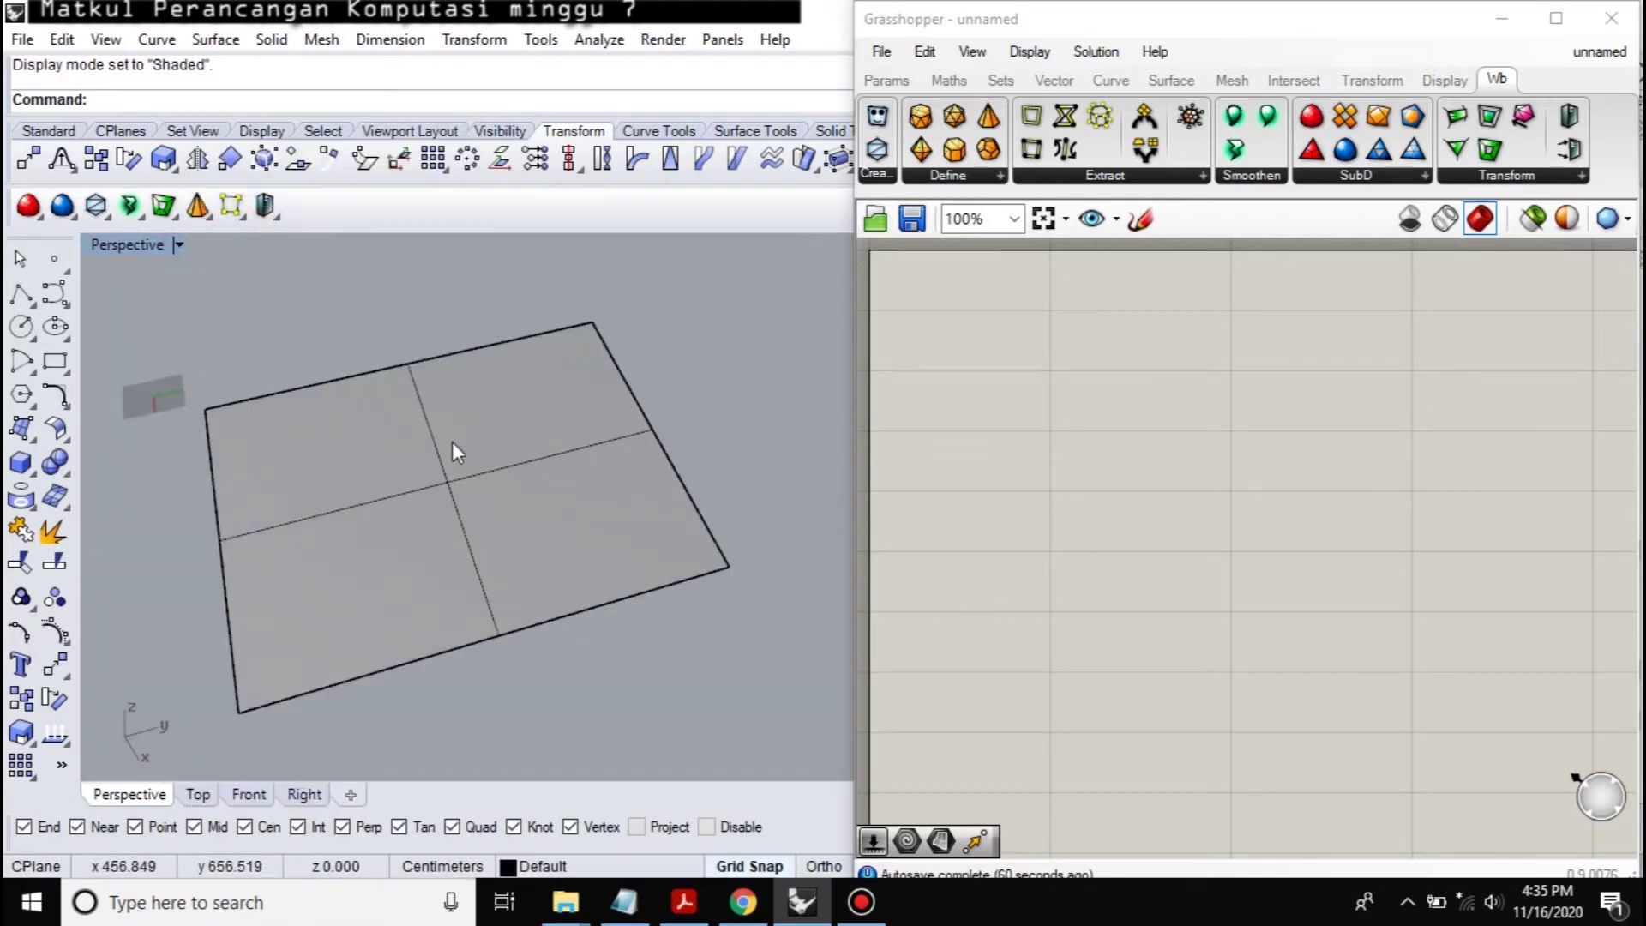
Step: Select the plane, show its control points to examine them, and turn them off again
right_click_drag(452, 440, 578, 480)
left_click(626, 455)
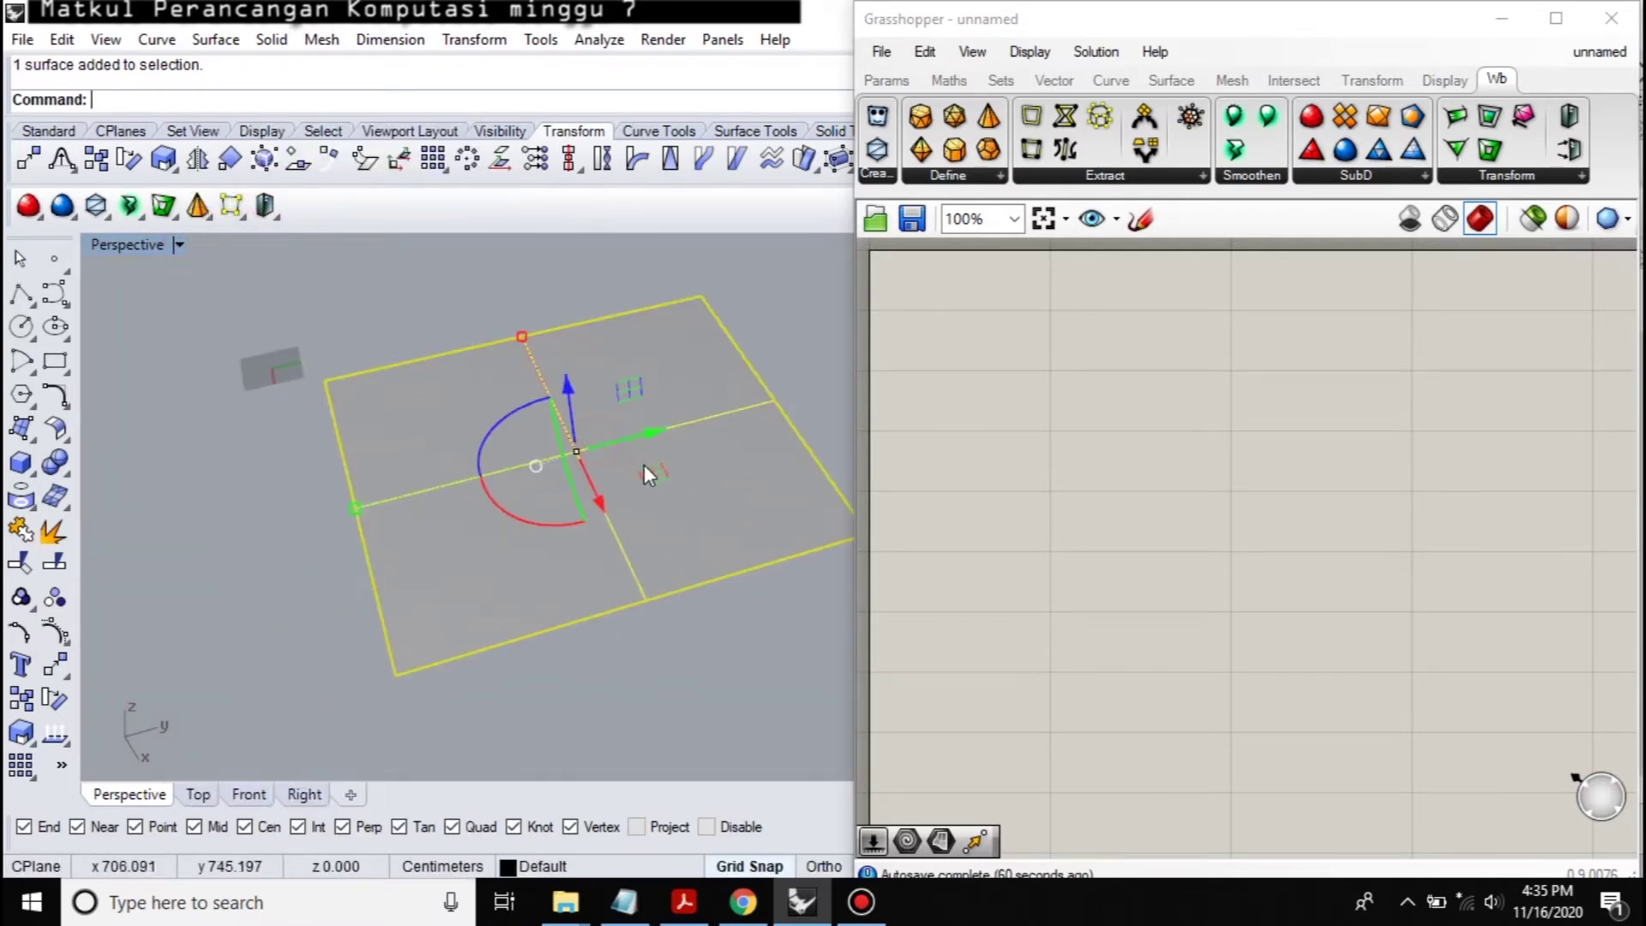
left_click(317, 260)
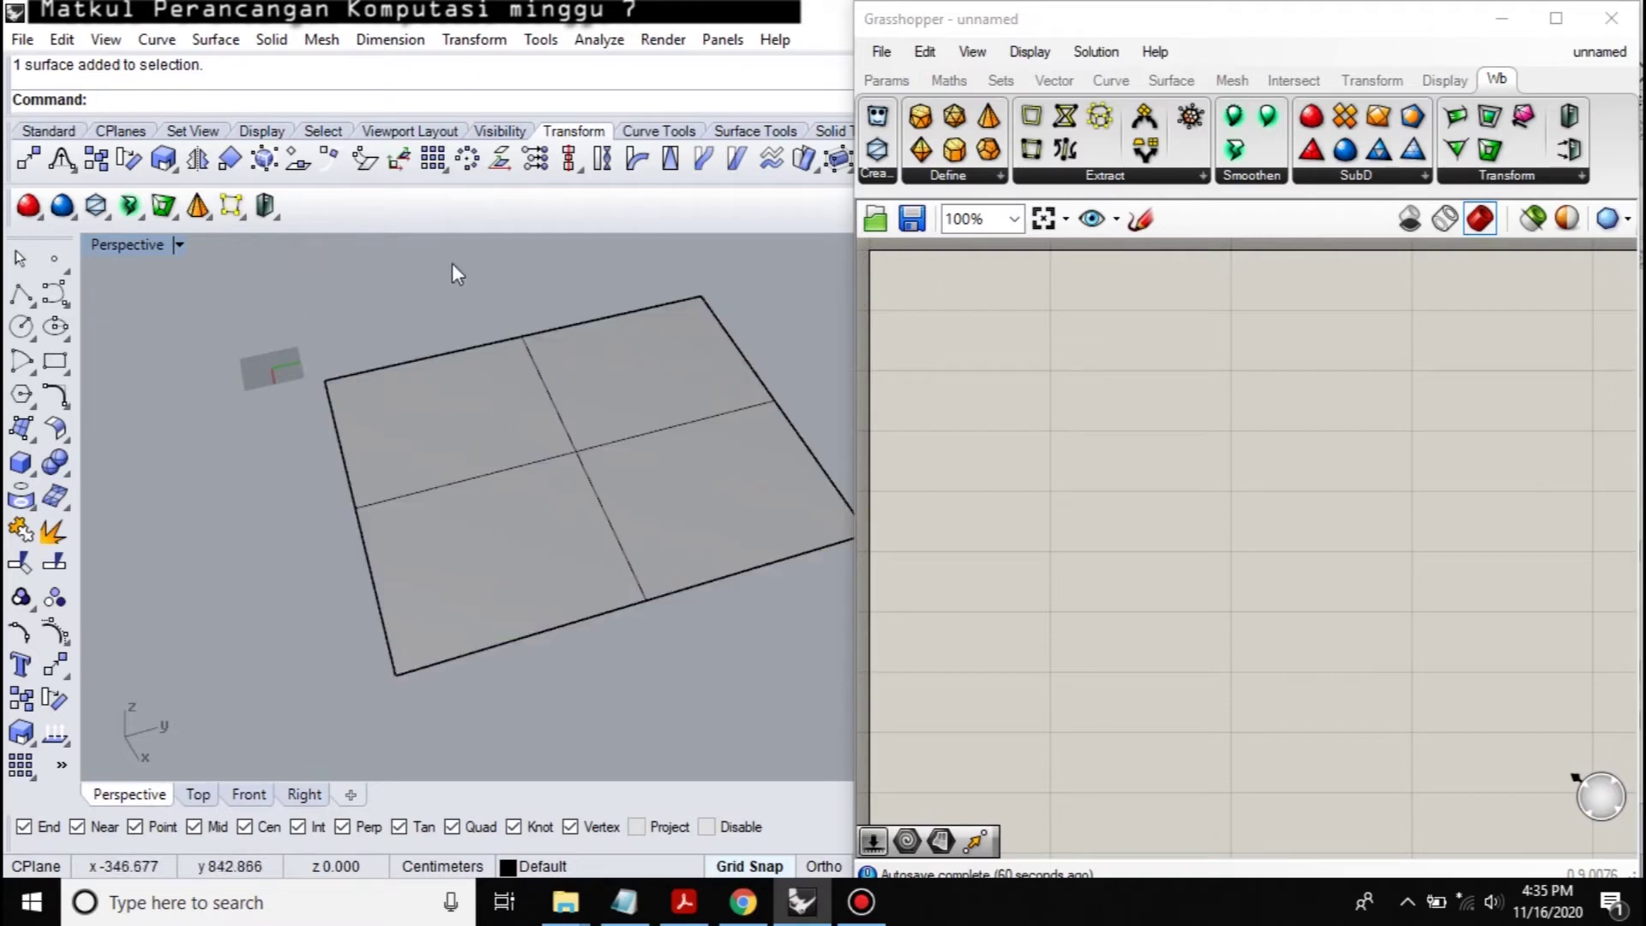
left_click(588, 381)
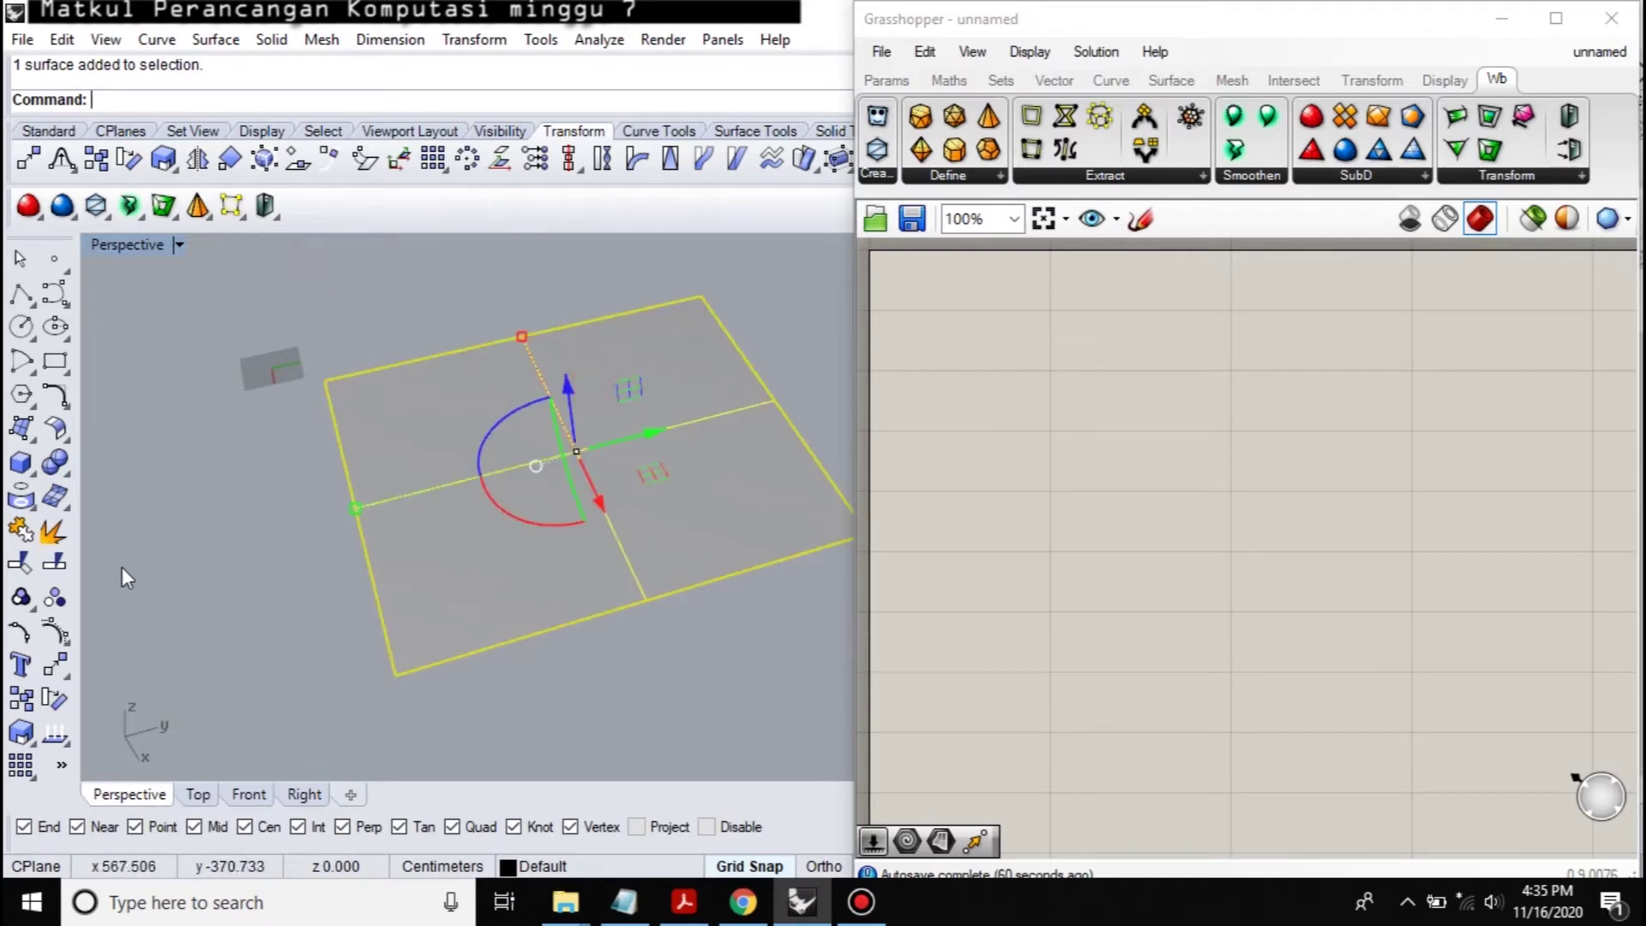
left_click(56, 633)
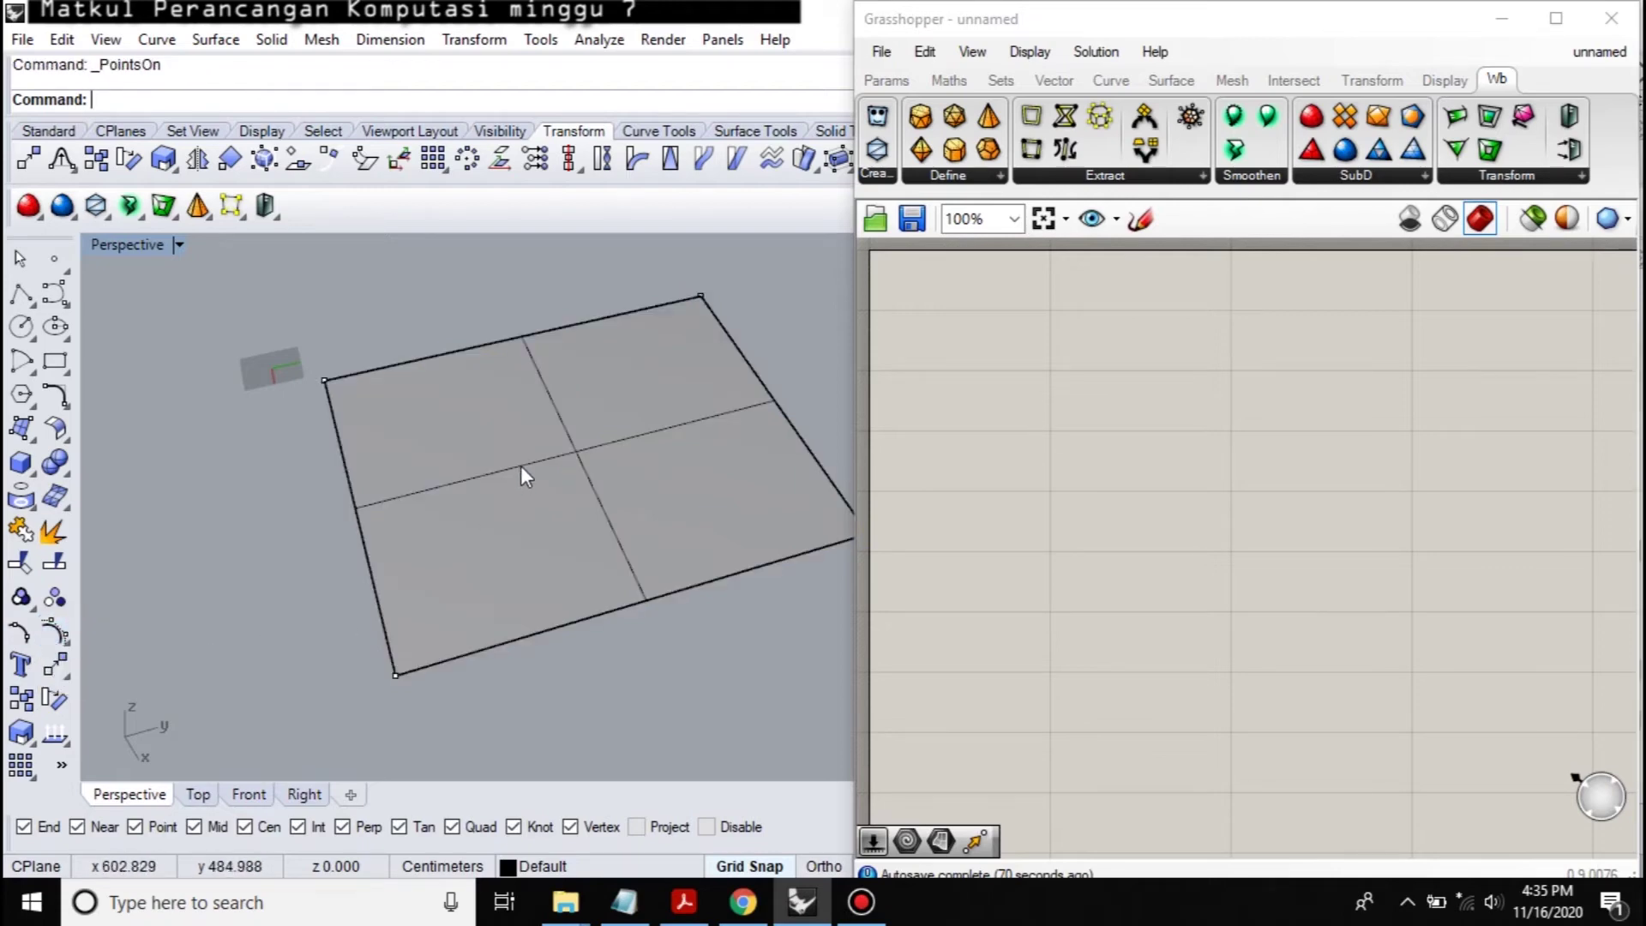
key("Escape")
Step: Rebuild the plane surface with a point count of 5 in U and 5 in V at degree 3
left_click(519, 321)
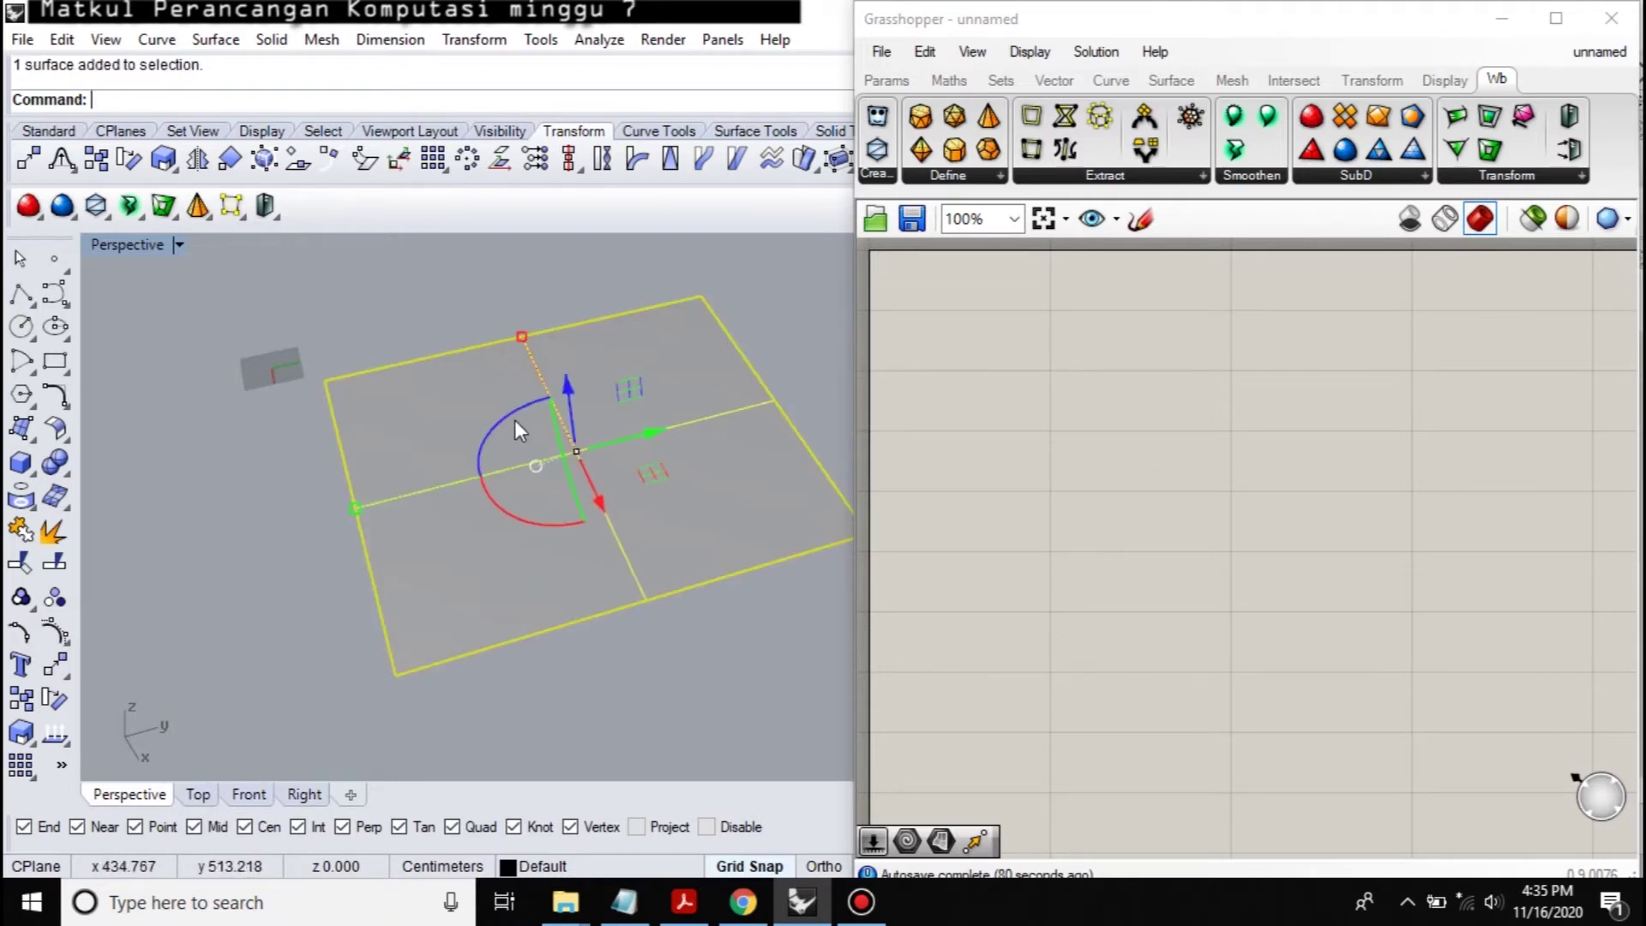
type("Rebuil")
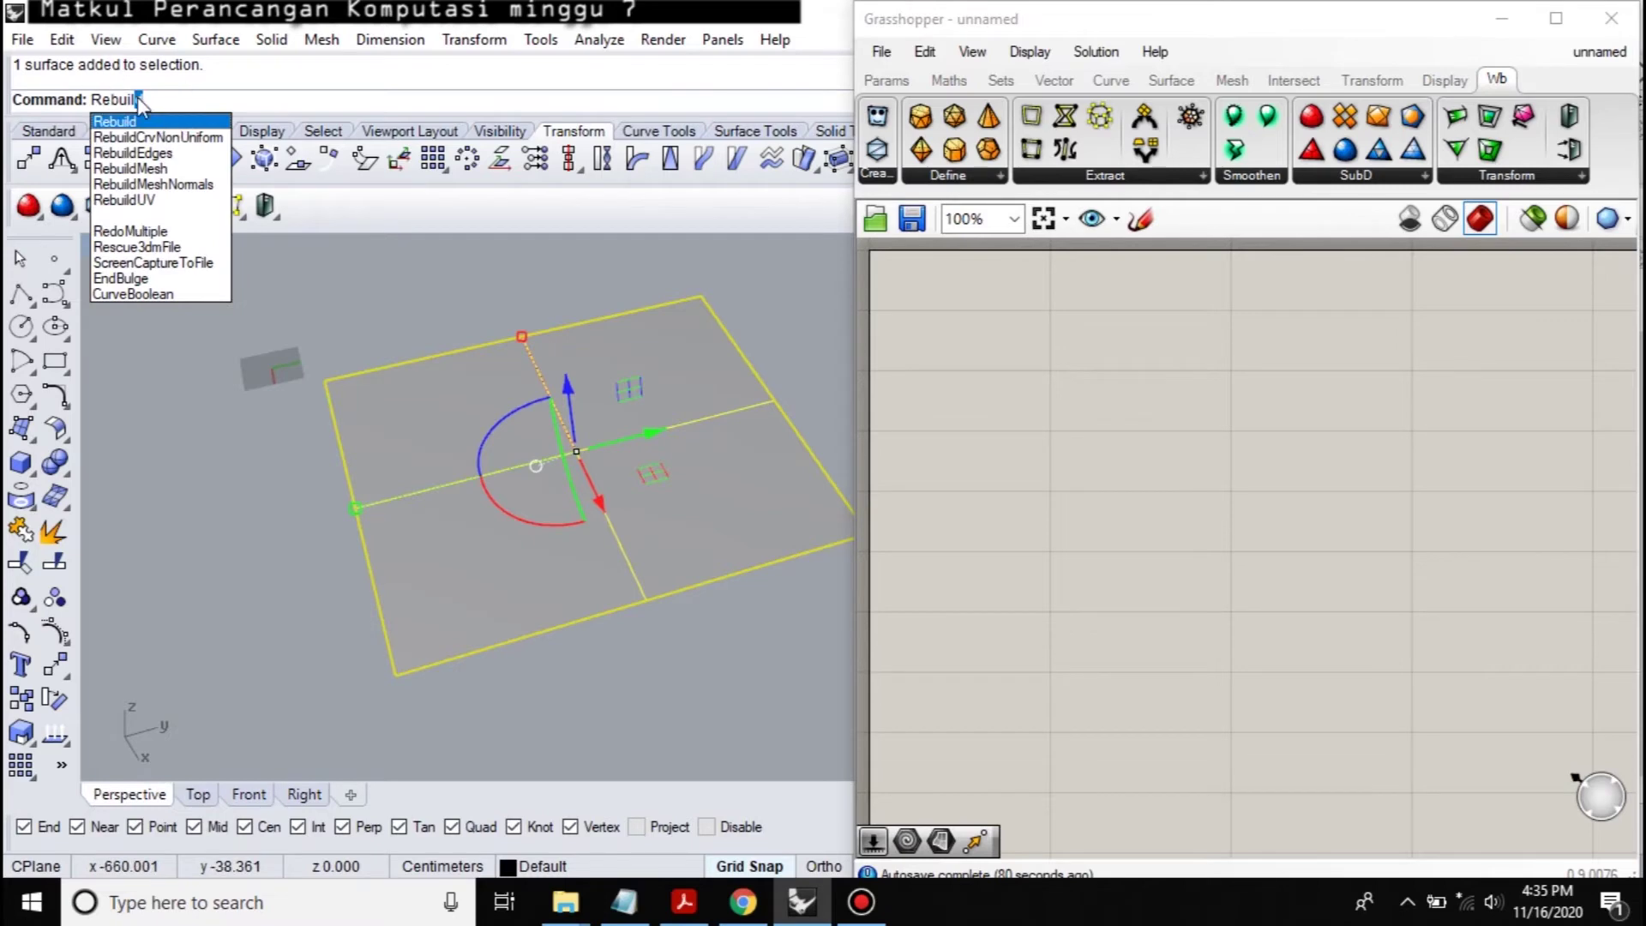
key("Return")
type("8")
key("Tab")
type("8")
double_click(810, 306)
type("5")
key("Tab")
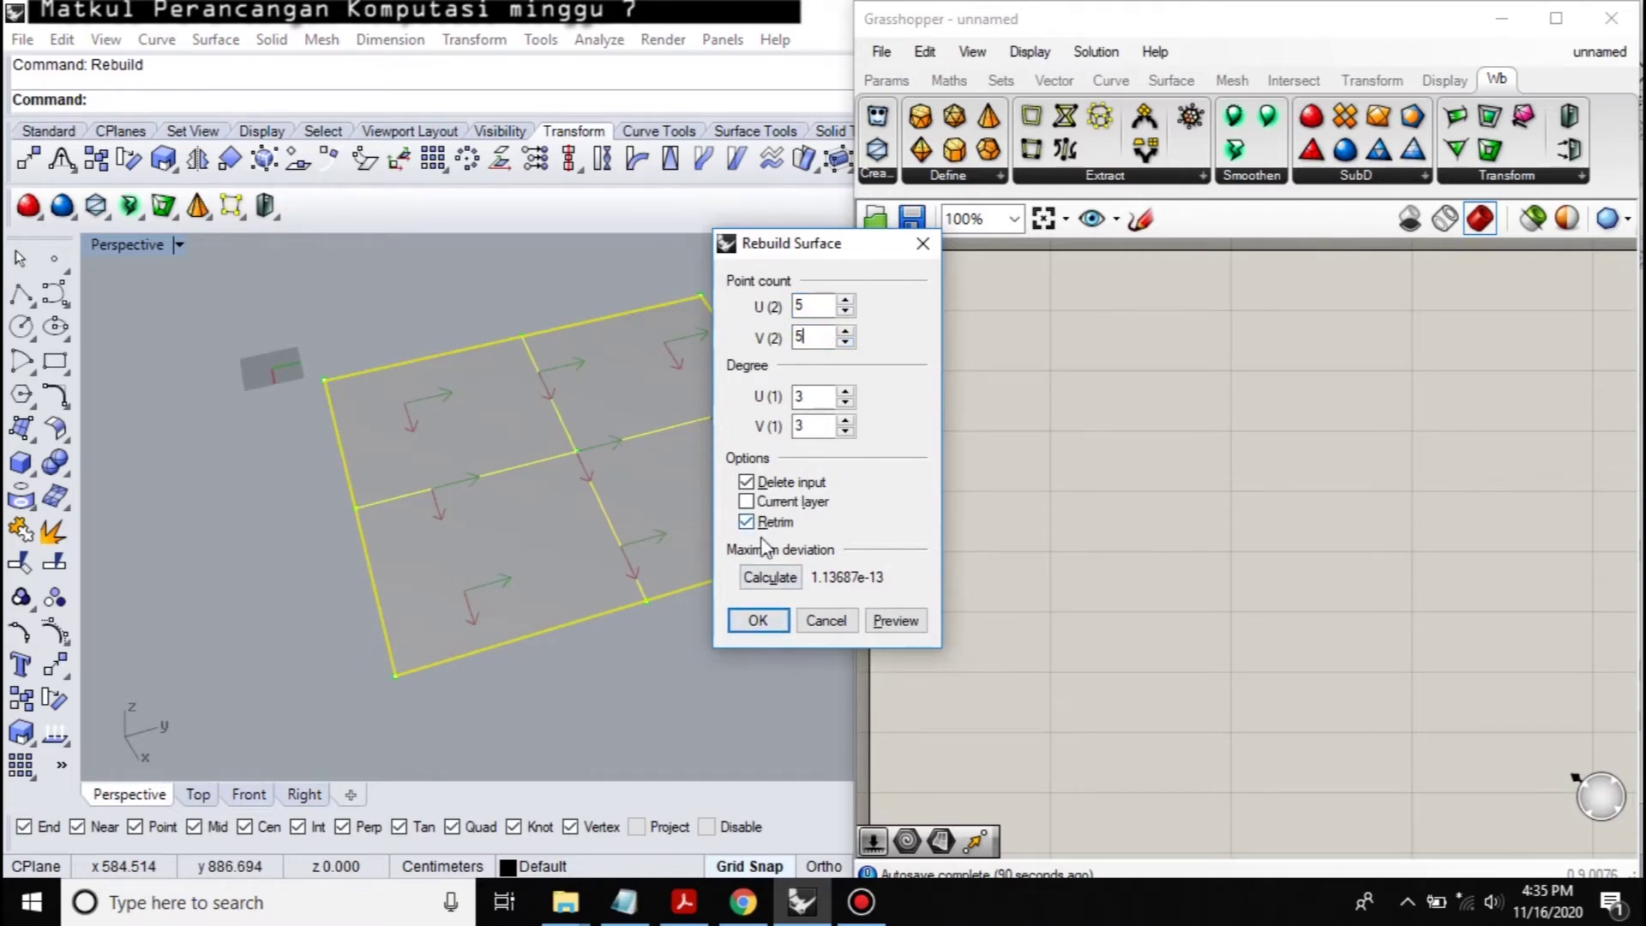
left_click(759, 620)
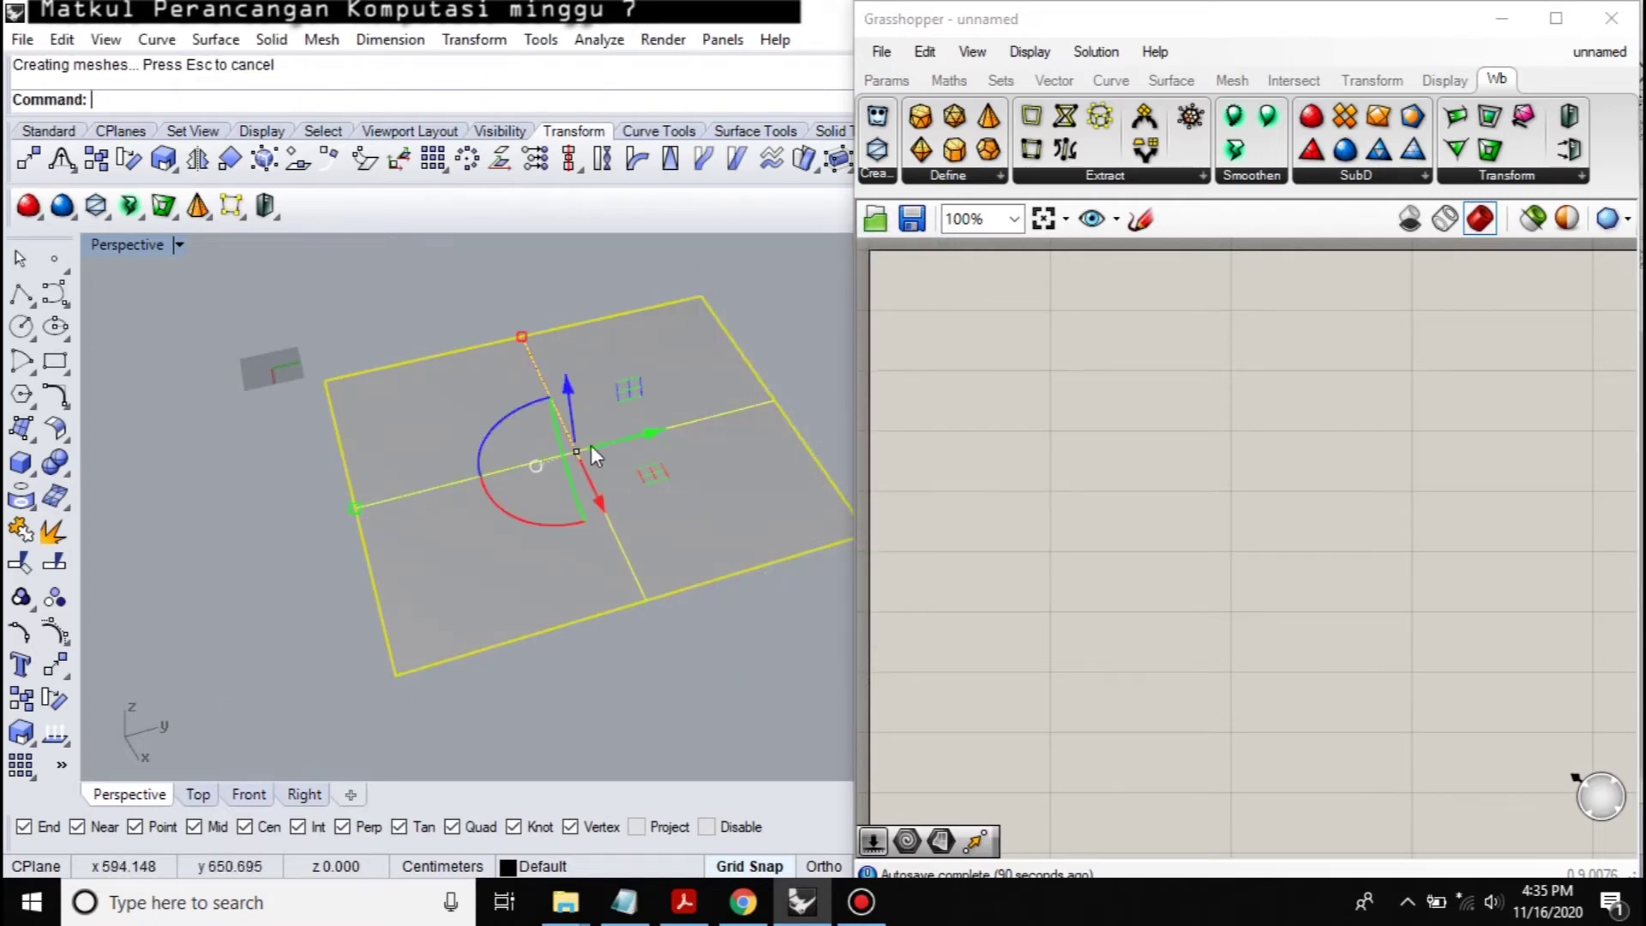
Step: Show the rebuilt surface's control points and raise the centre point by 500 cm
left_click(54, 636)
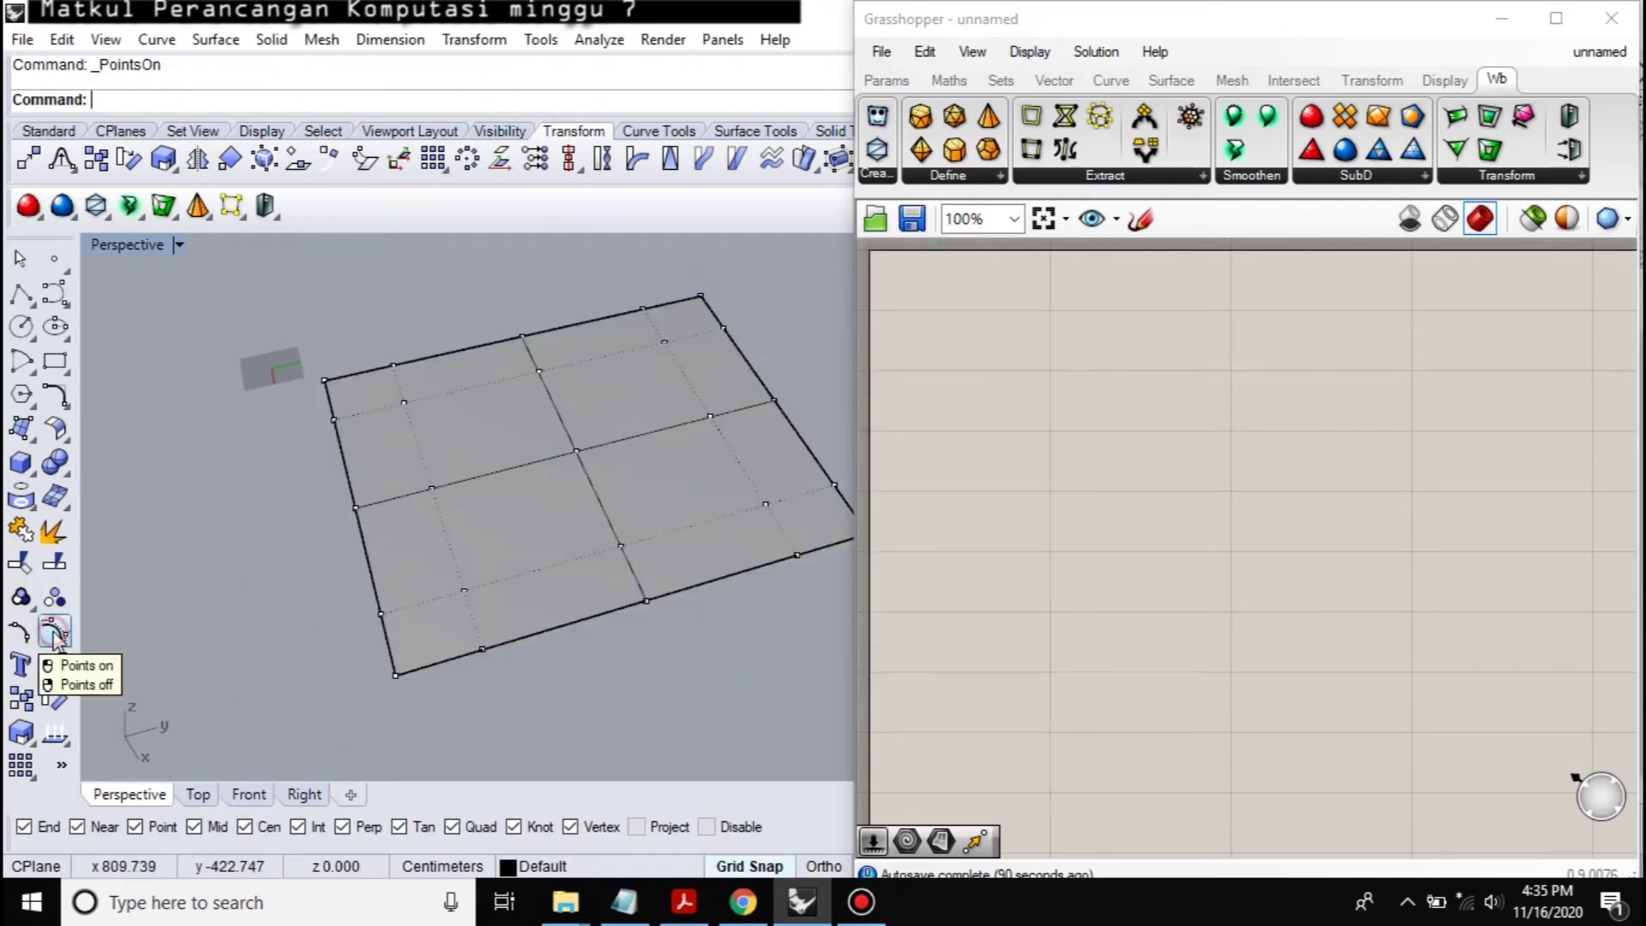
left_click(575, 453)
left_click(574, 399)
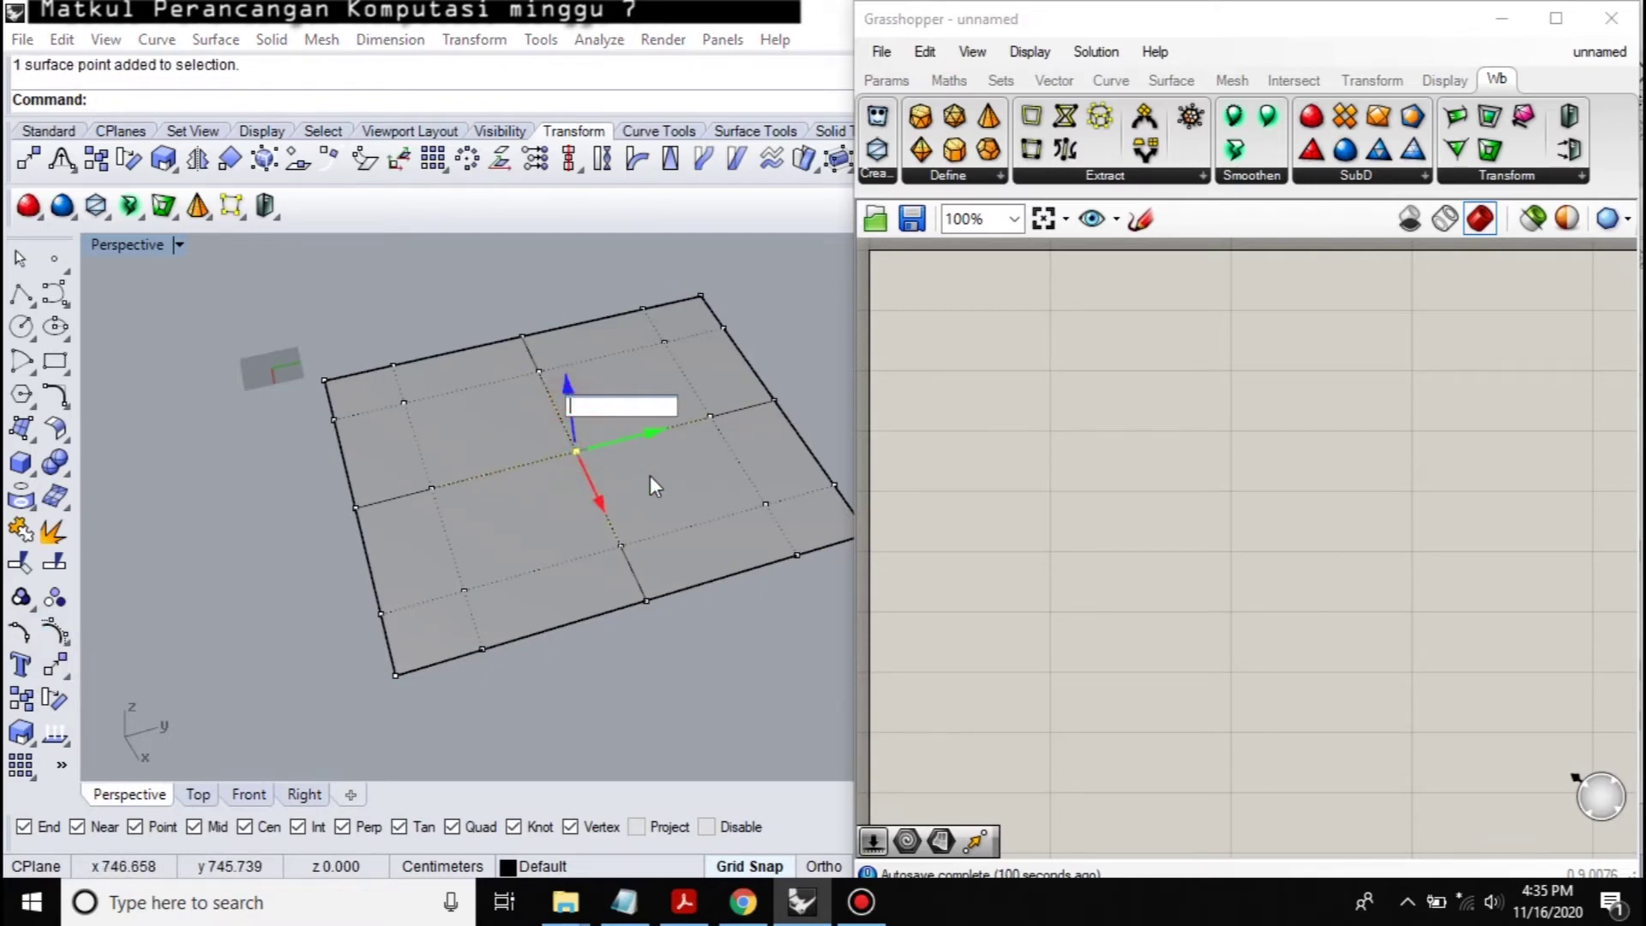
type("500")
key("Return")
Step: Raise the middle control point of the surface edge nearest the grid side by 500 cm along Z
scroll(650, 475, "down", 5)
right_click_drag(620, 506, 683, 464)
left_click(519, 519)
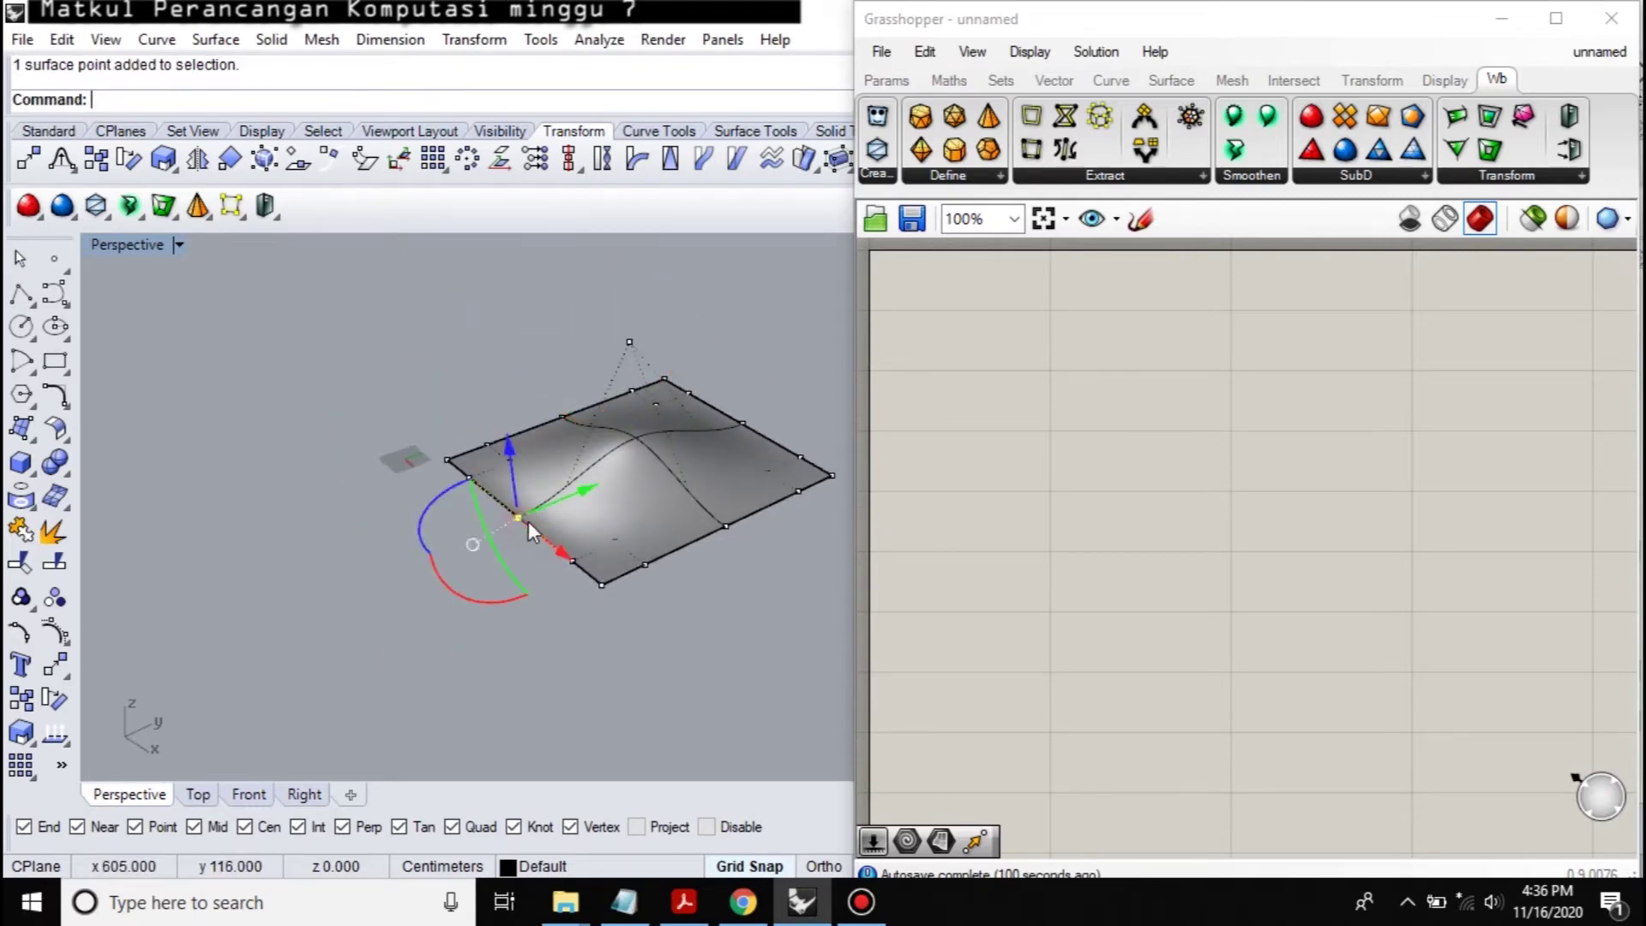
left_click(512, 469)
type("500")
key("Return")
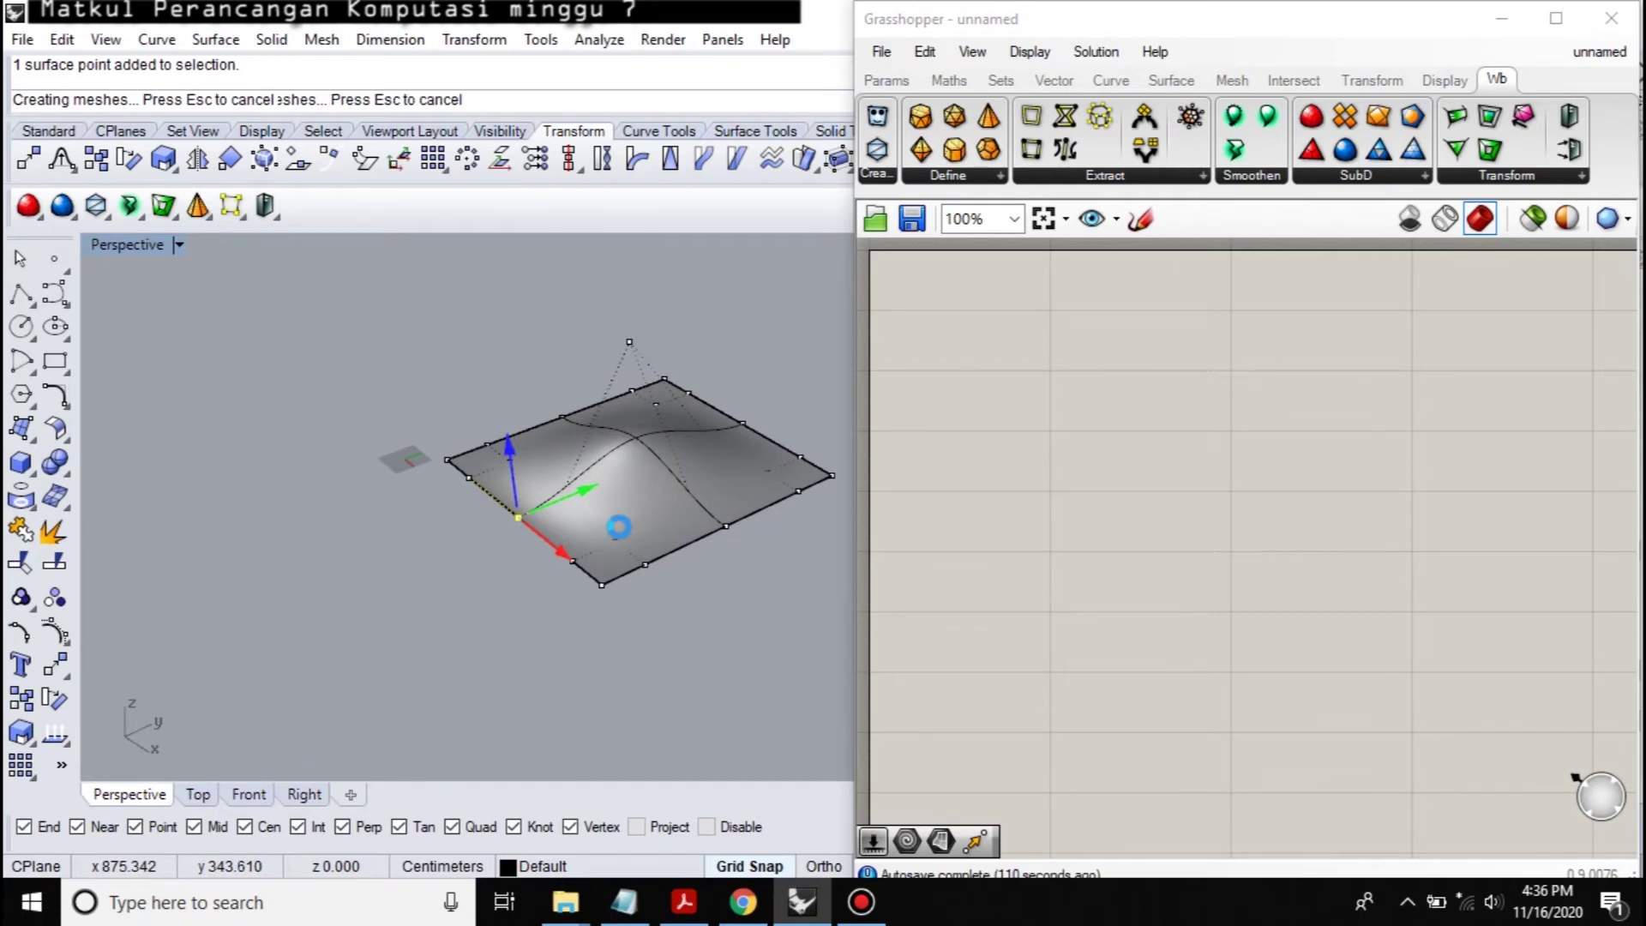
Step: Select the surface's centre control point again and raise it further along Z
right_click_drag(620, 527, 598, 462)
left_click(610, 286)
right_click_drag(680, 331, 710, 275)
right_click_drag(694, 373, 695, 553)
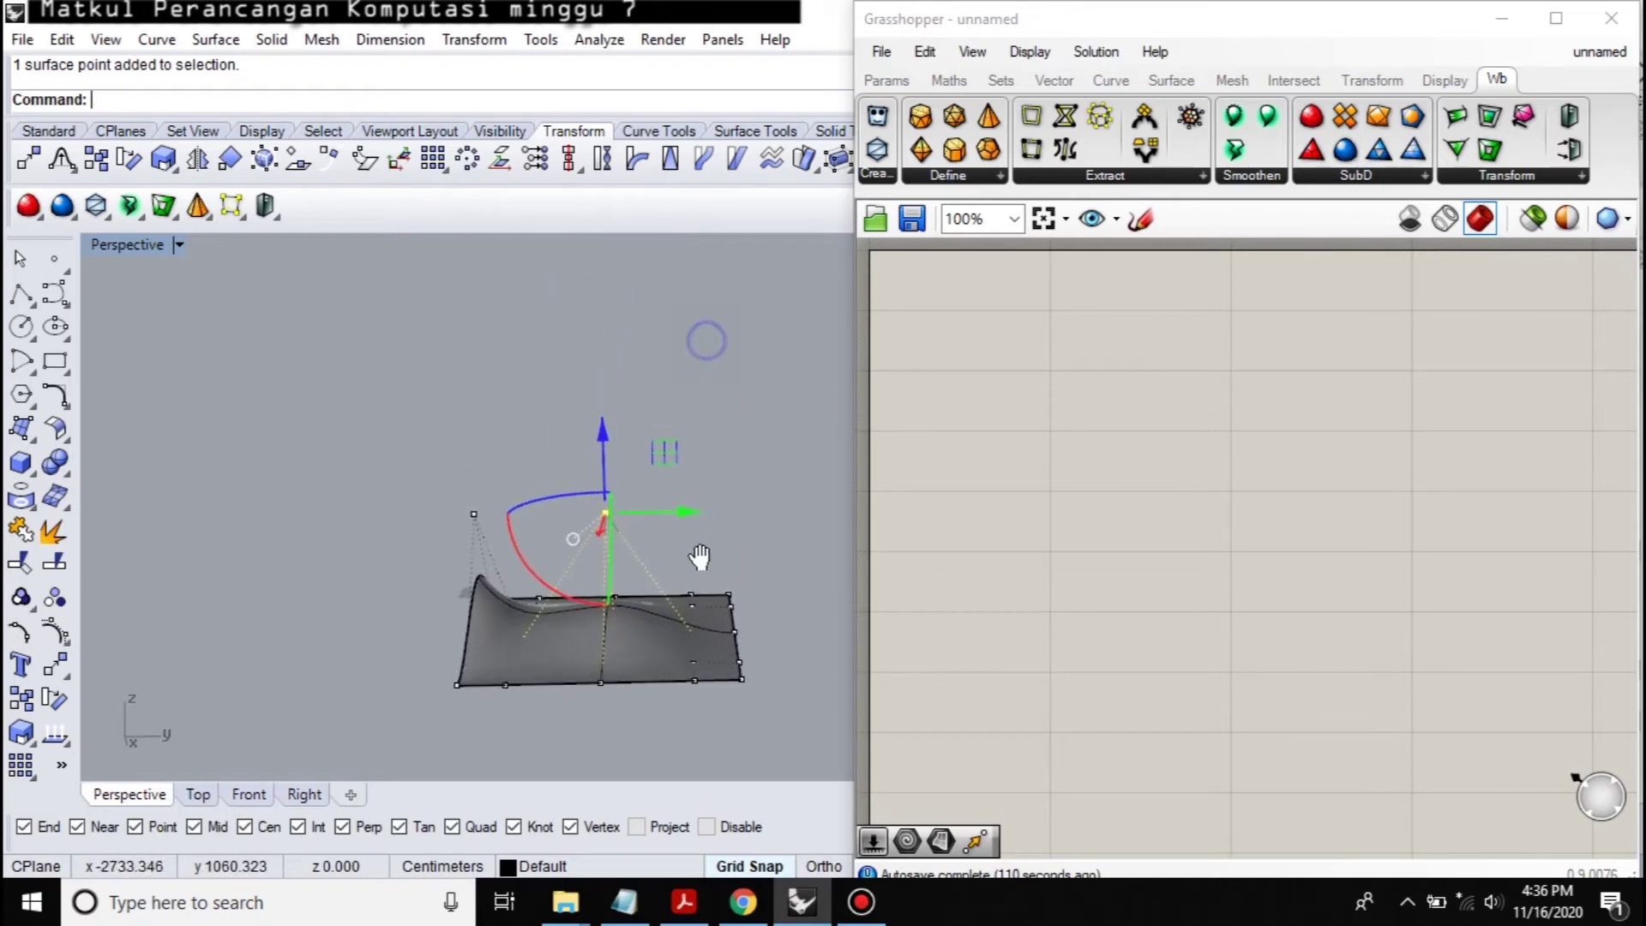
left_click(606, 463)
type("10")
key("Return")
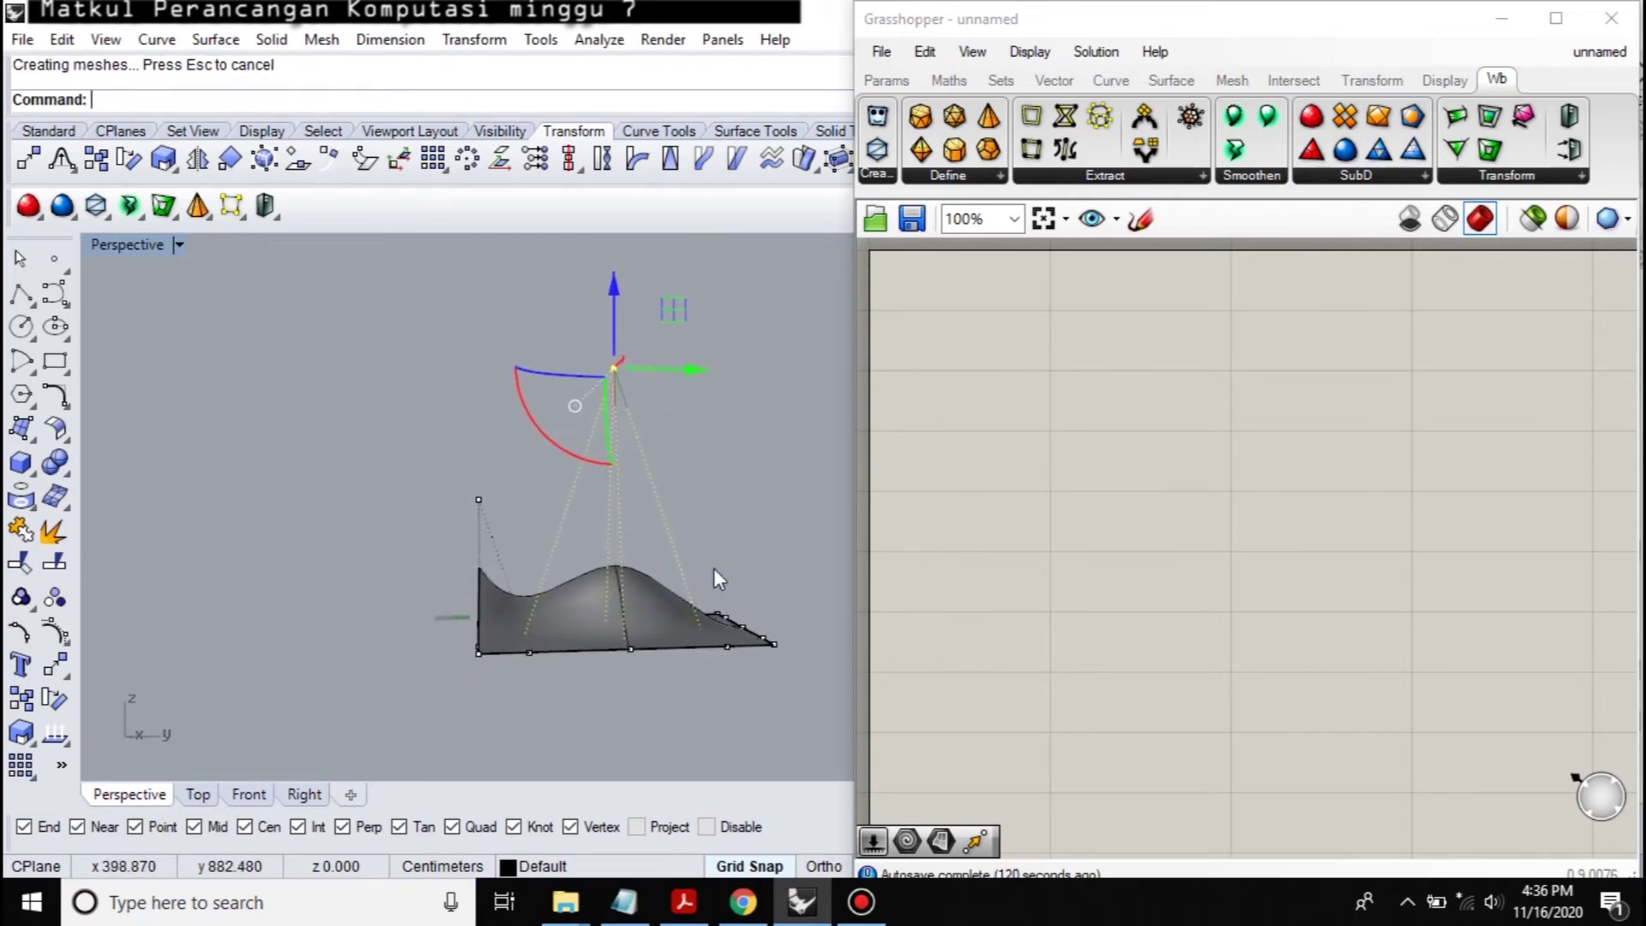
Step: Raise the middle control point of the edge opposite the already raised one along Z
left_click(743, 627)
left_click(743, 571)
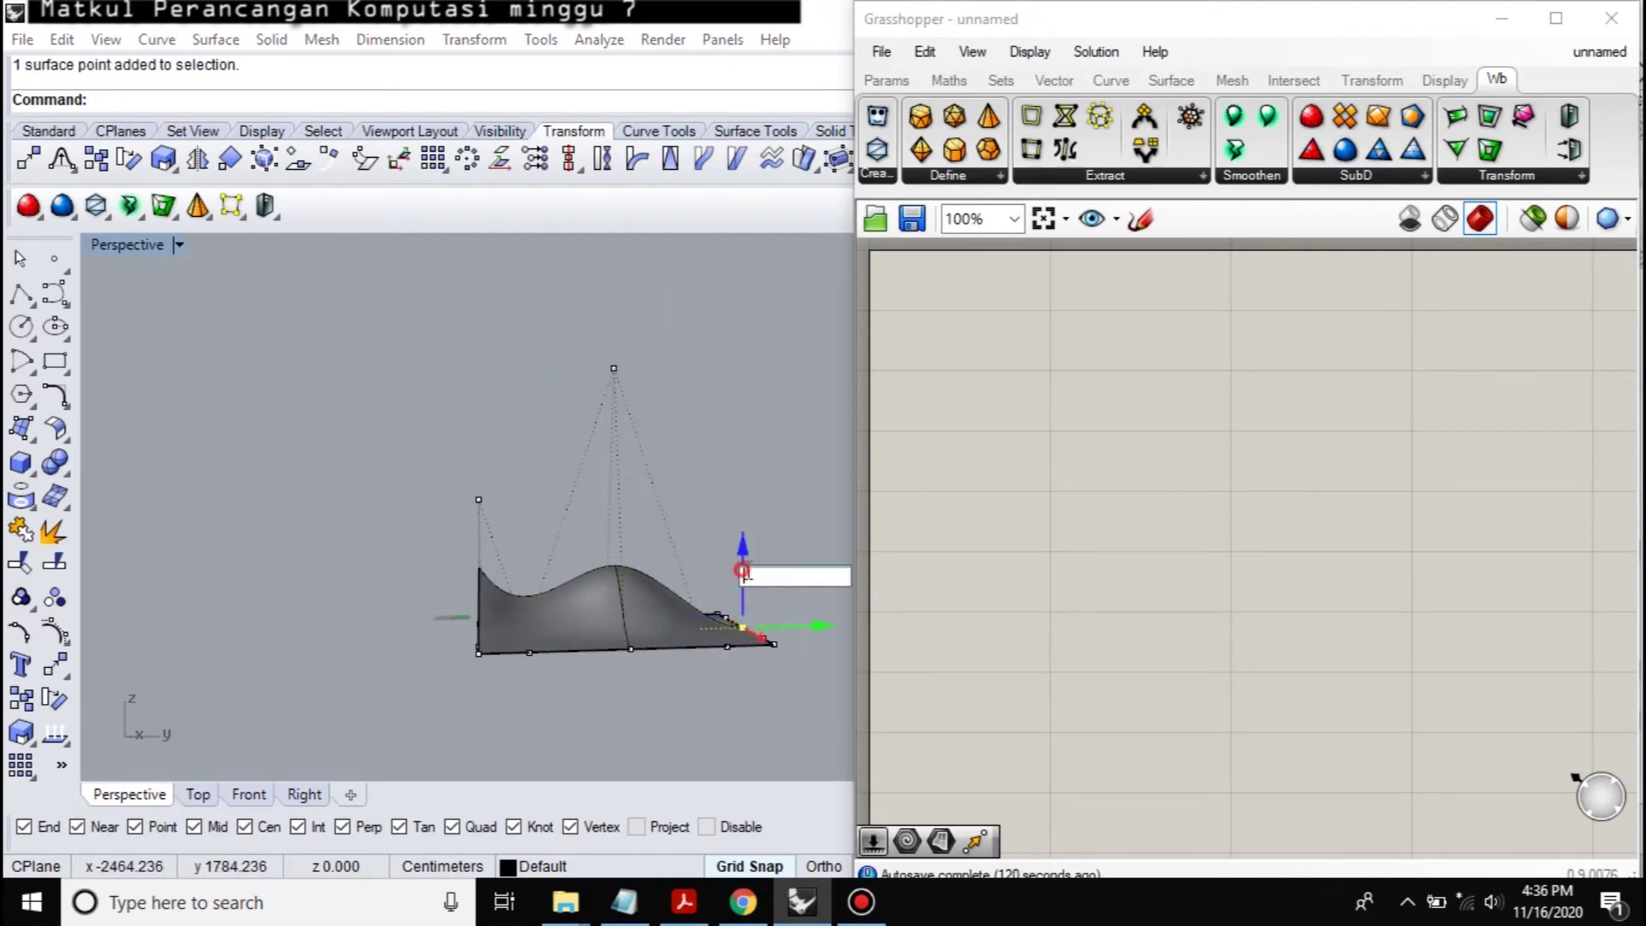
key("Return")
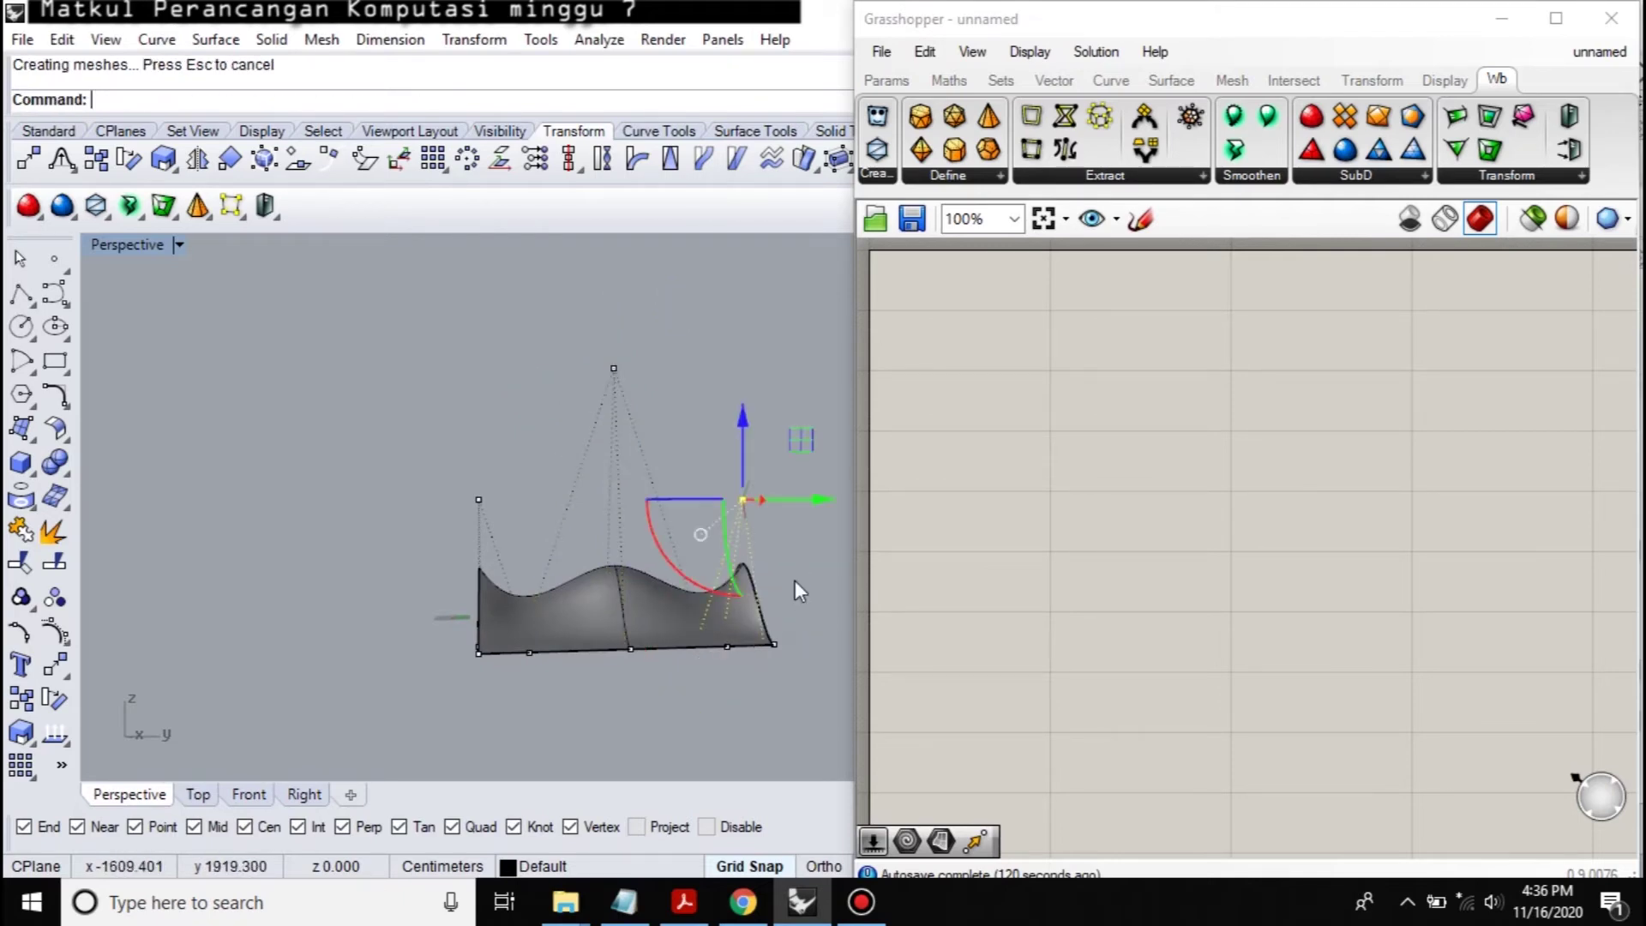
right_click_drag(740, 620, 822, 721, "shift")
scroll(821, 720, "down", 3)
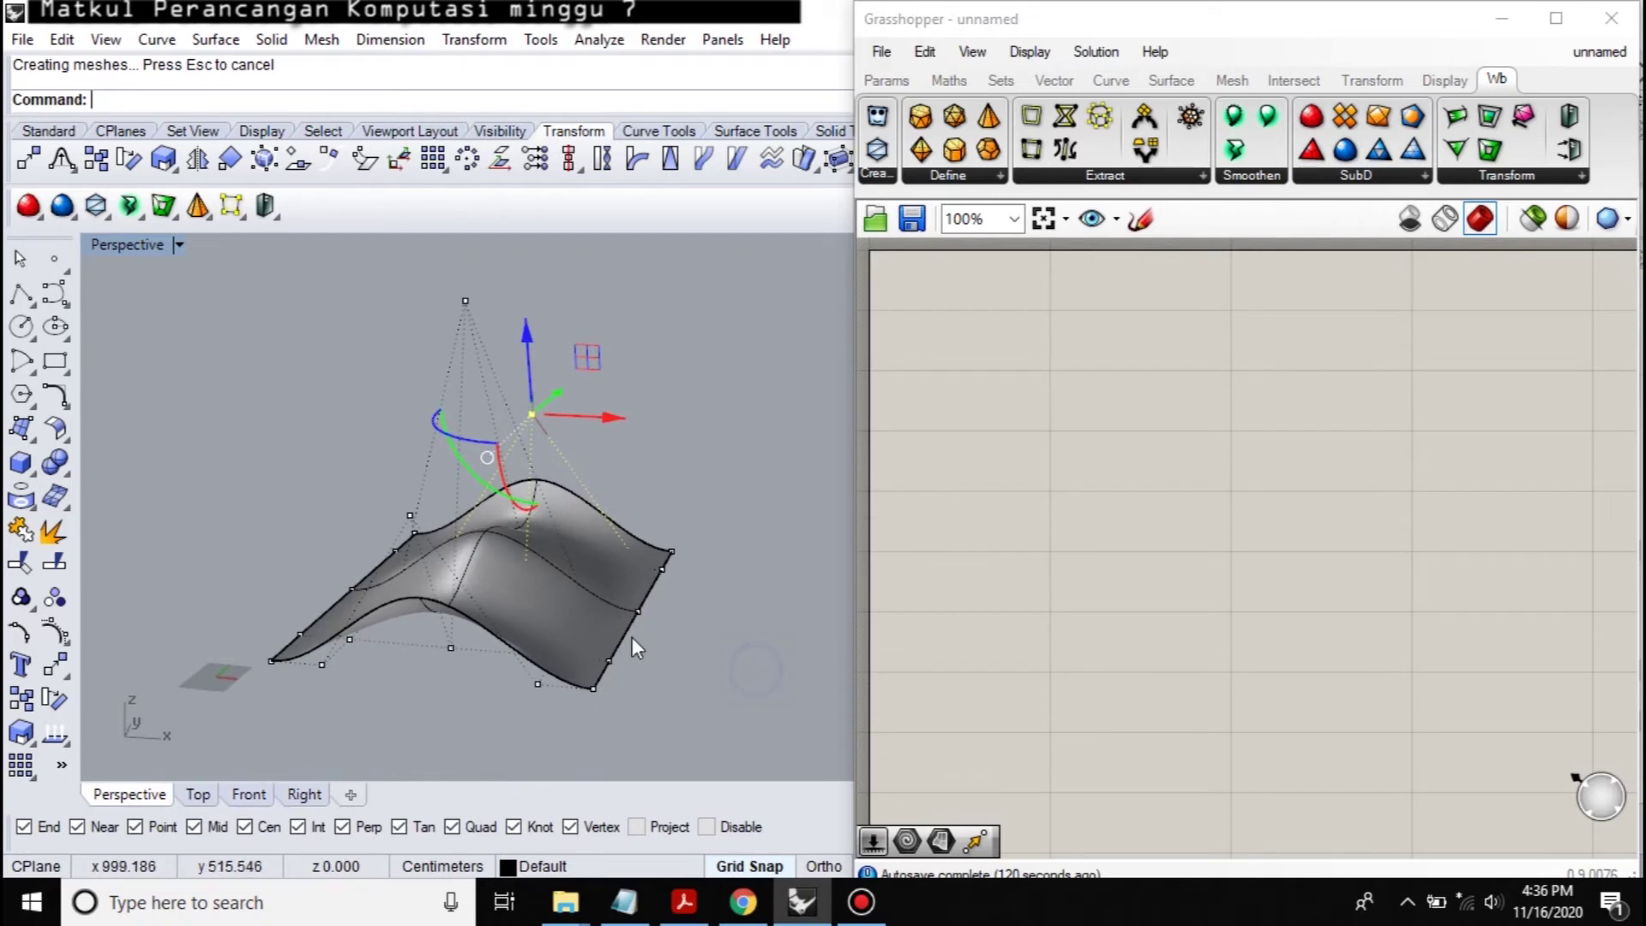
Step: Pull the middle control point of one unraised edge inward along negative X
left_click(639, 611)
left_click(712, 618)
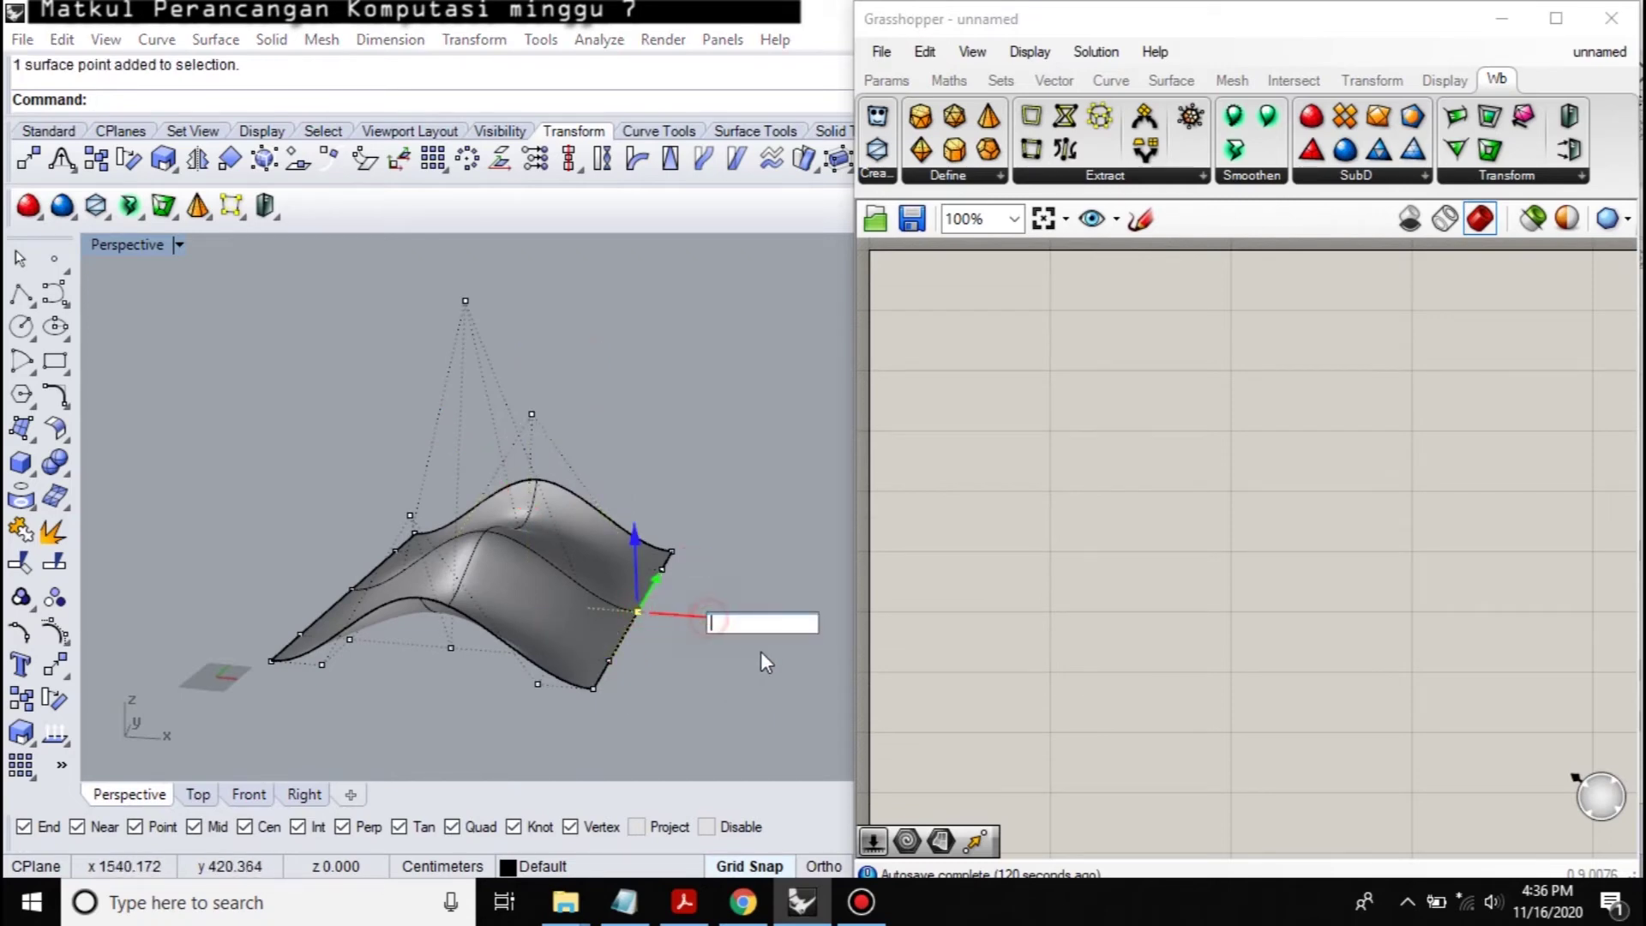
type("-50")
key("Return")
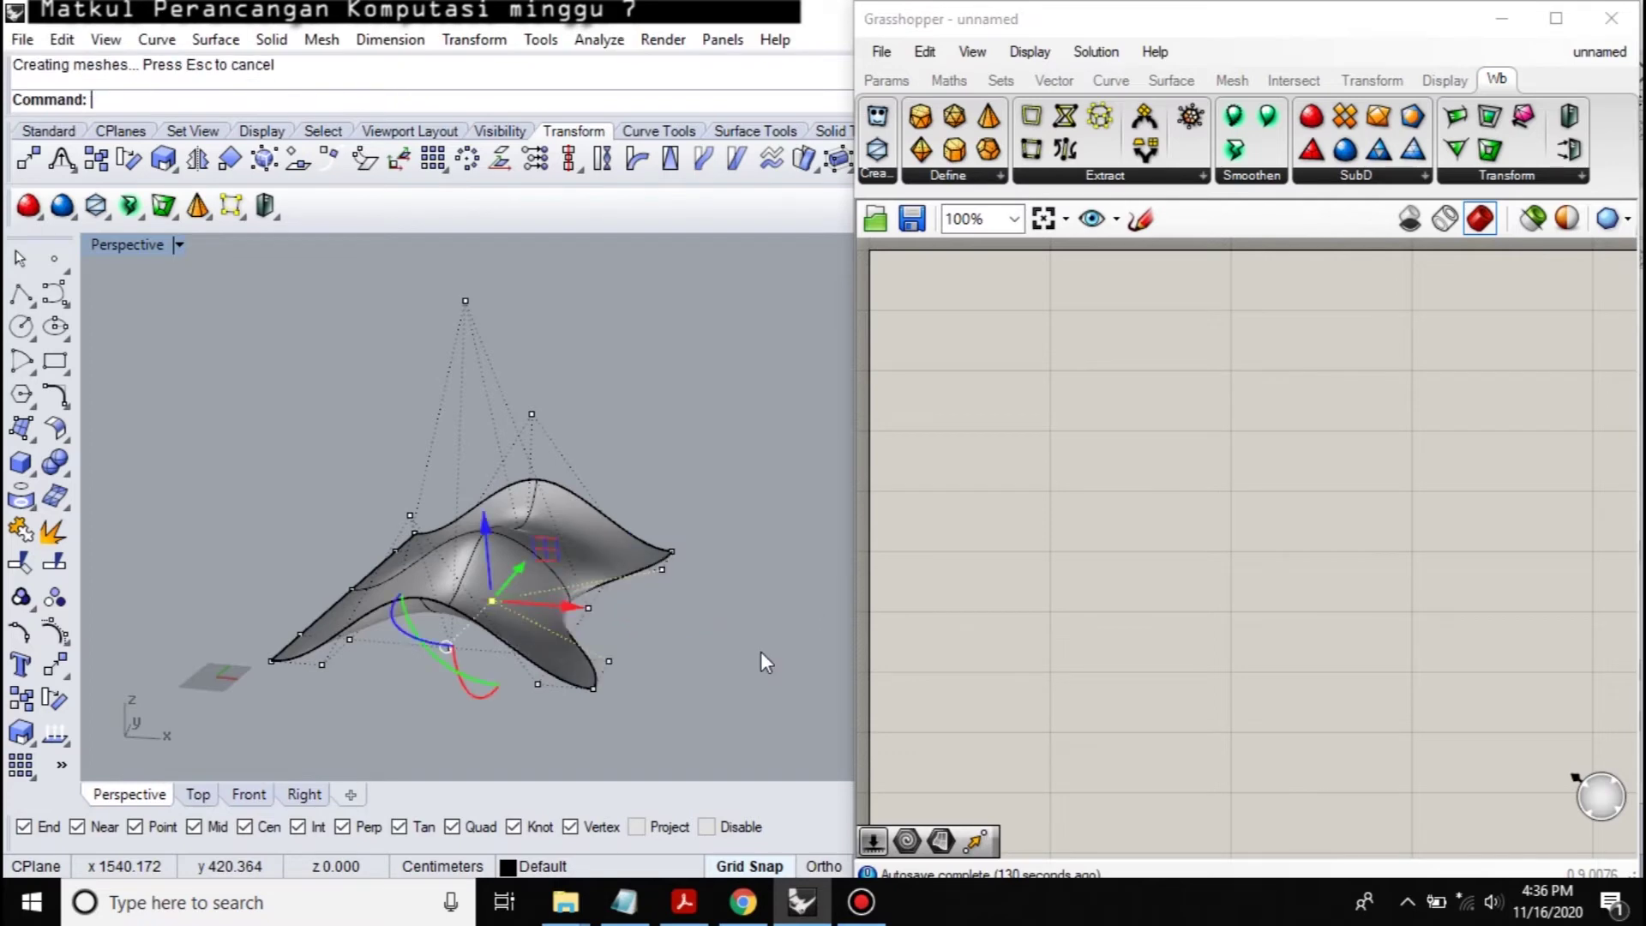
Step: Try to move the middle control point of the remaining flat edge by -500 cm along X
right_click_drag(718, 611, 576, 548)
left_click(573, 555)
left_click(616, 539)
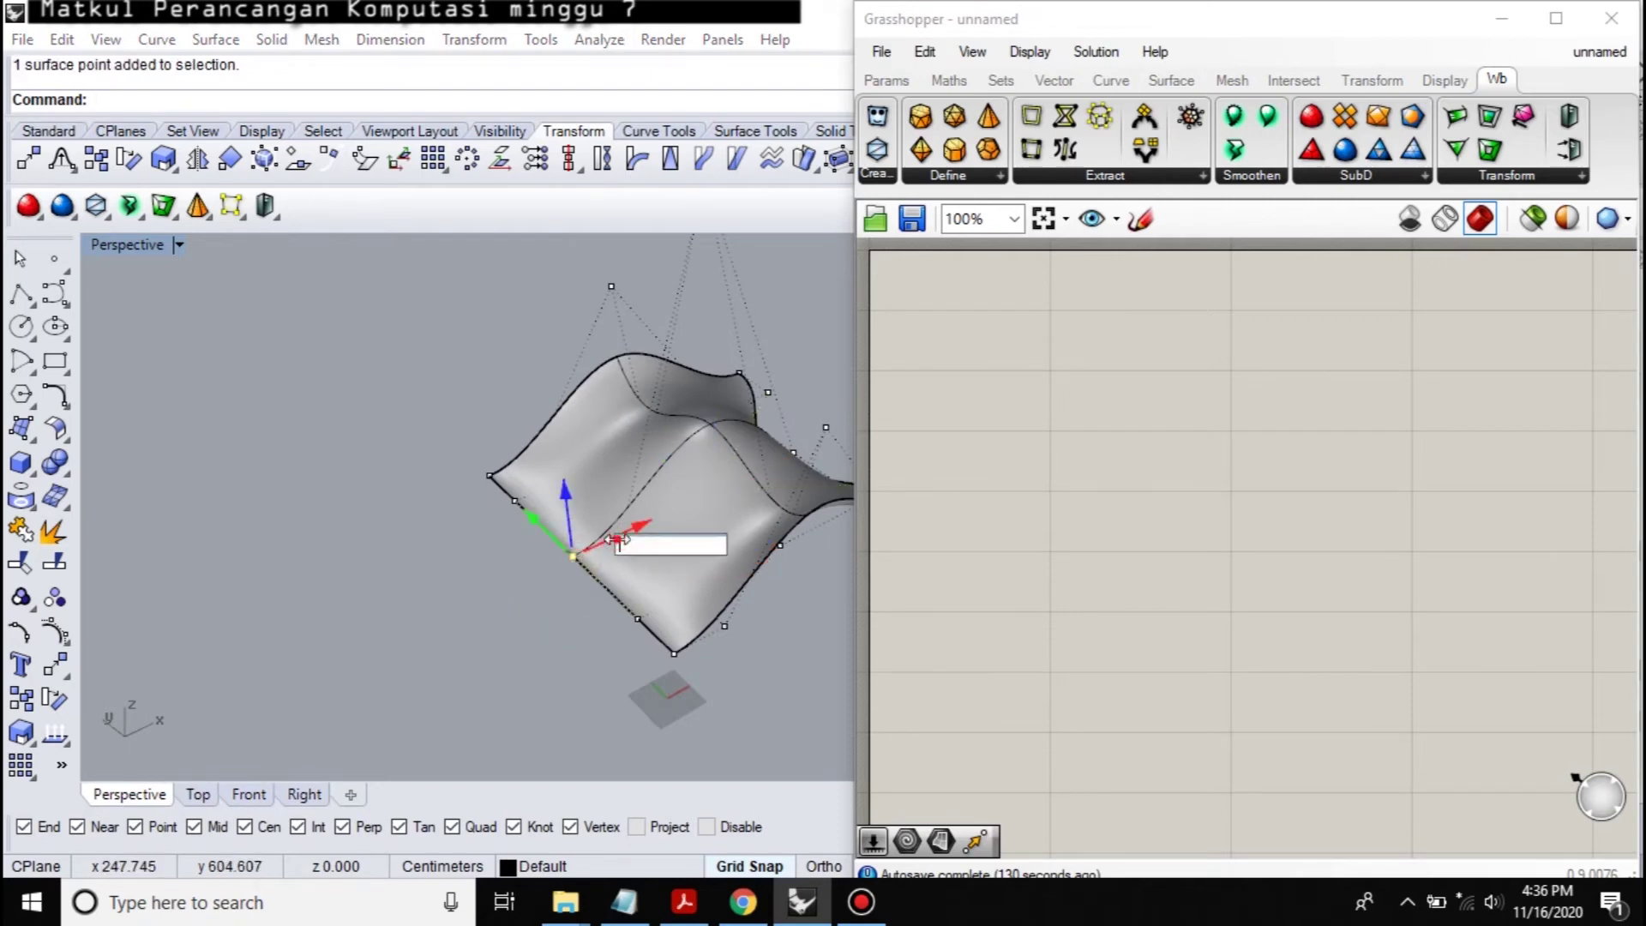
type("-500")
key("Return")
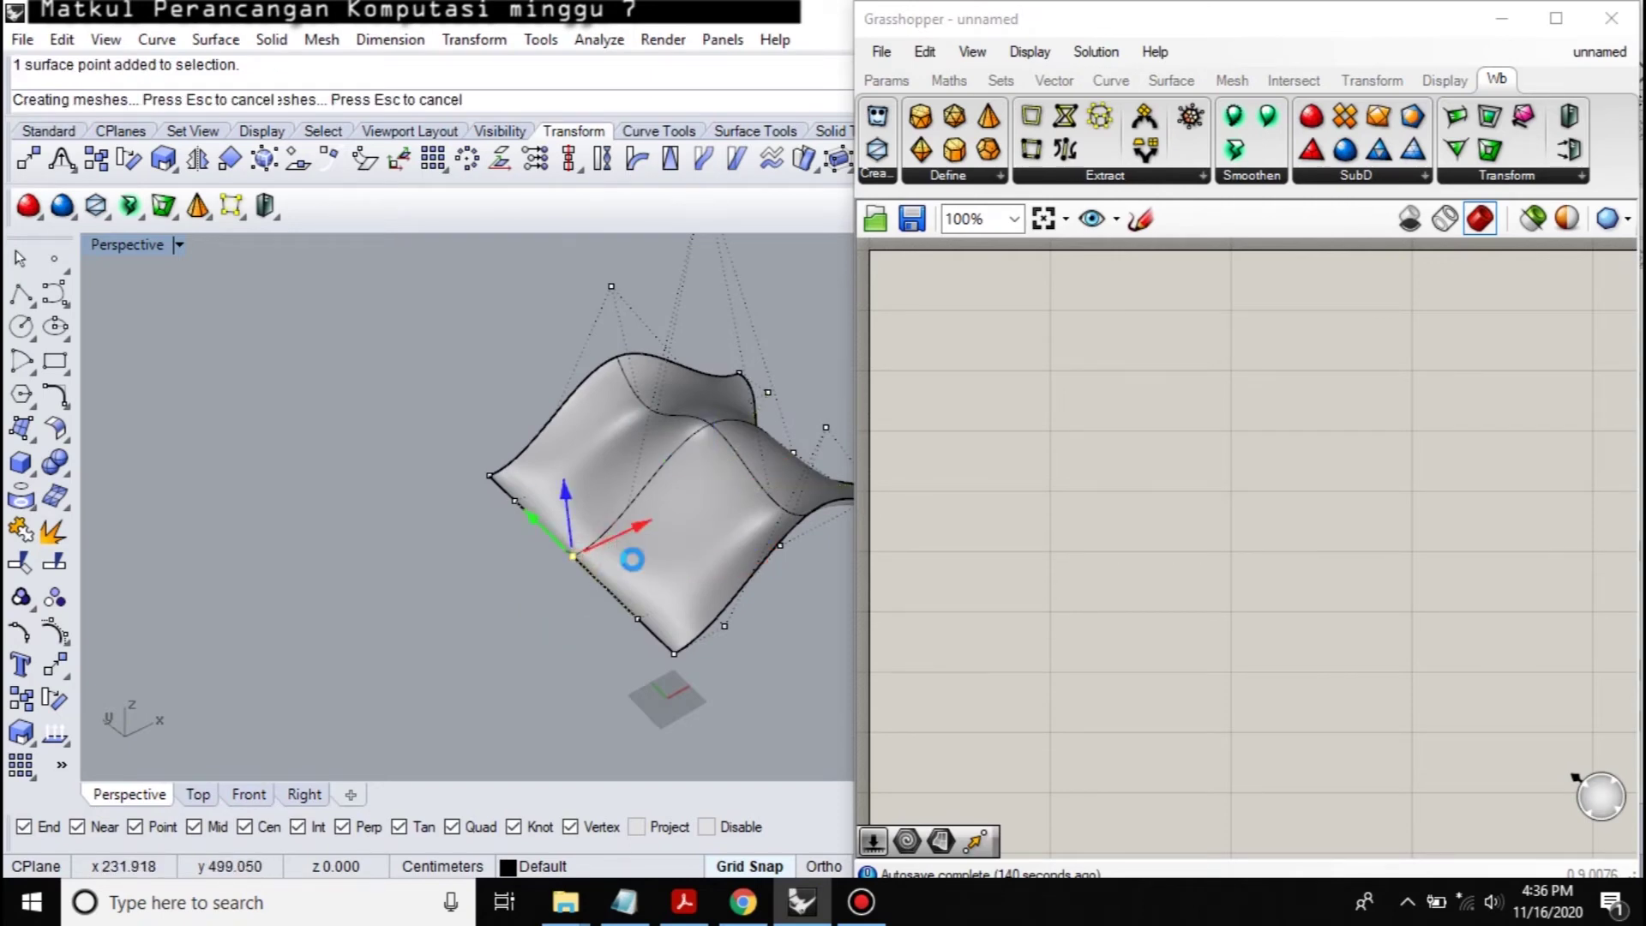
key("ctrl+z")
Step: Move the middle control point of the remaining flat edge inward along positive X, and deselect it
left_click(615, 539)
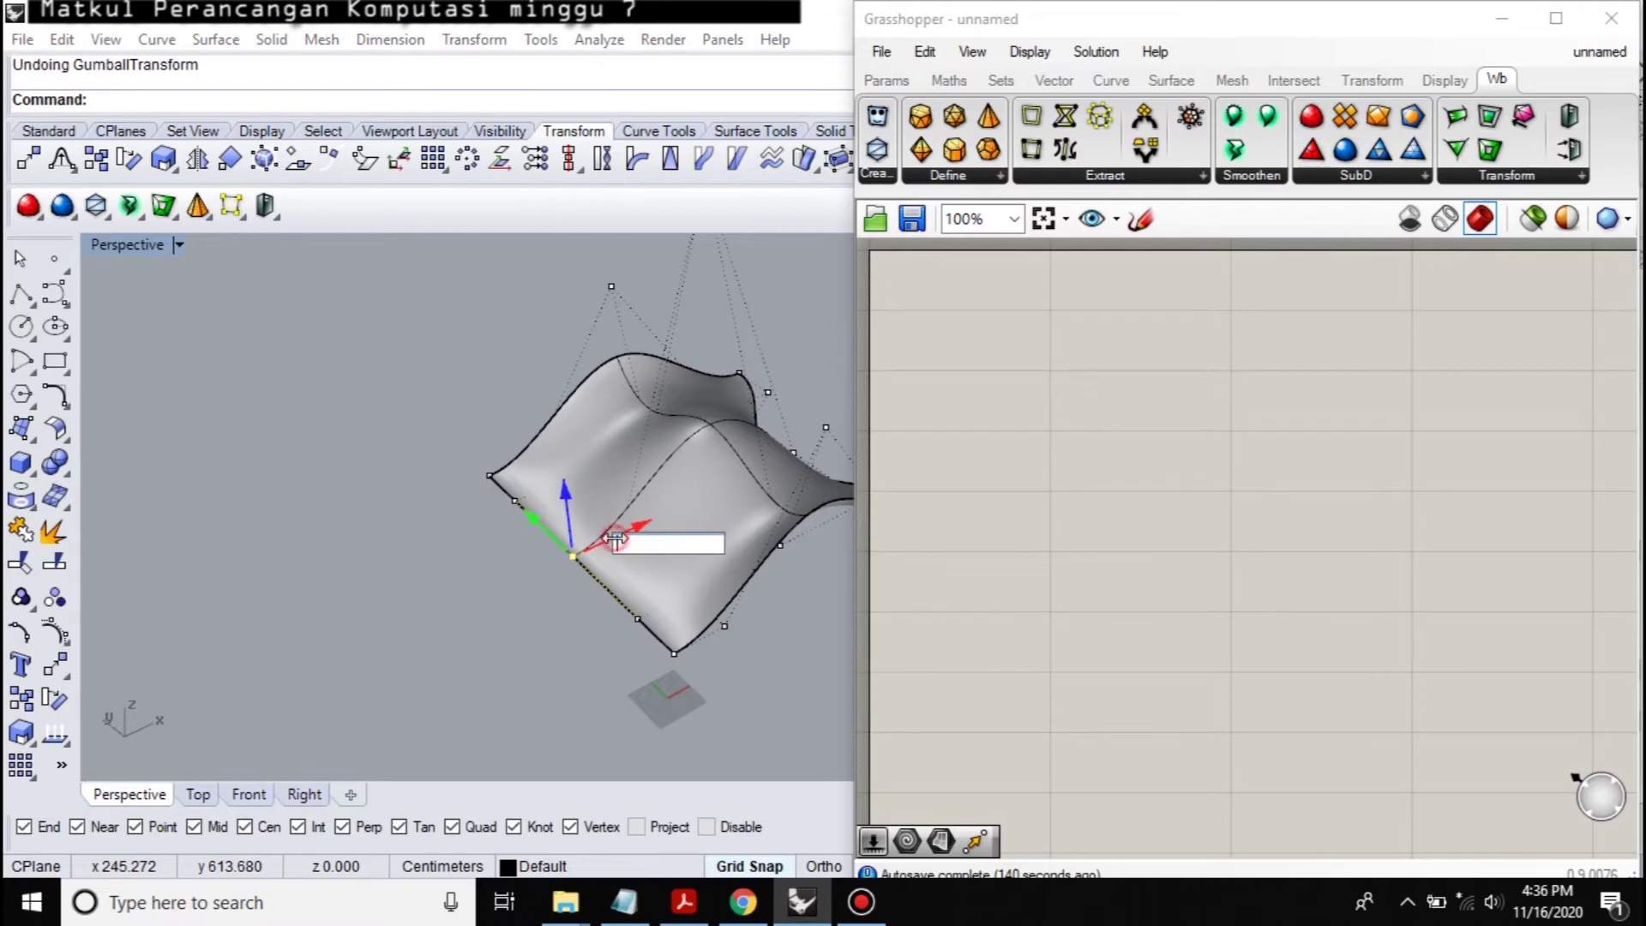
key("Return")
right_click_drag(690, 567, 696, 521)
right_click_drag(662, 501, 120, 418, "shift")
right_click_drag(415, 471, 626, 549, "shift")
right_click_drag(515, 547, 639, 591)
left_click(670, 614)
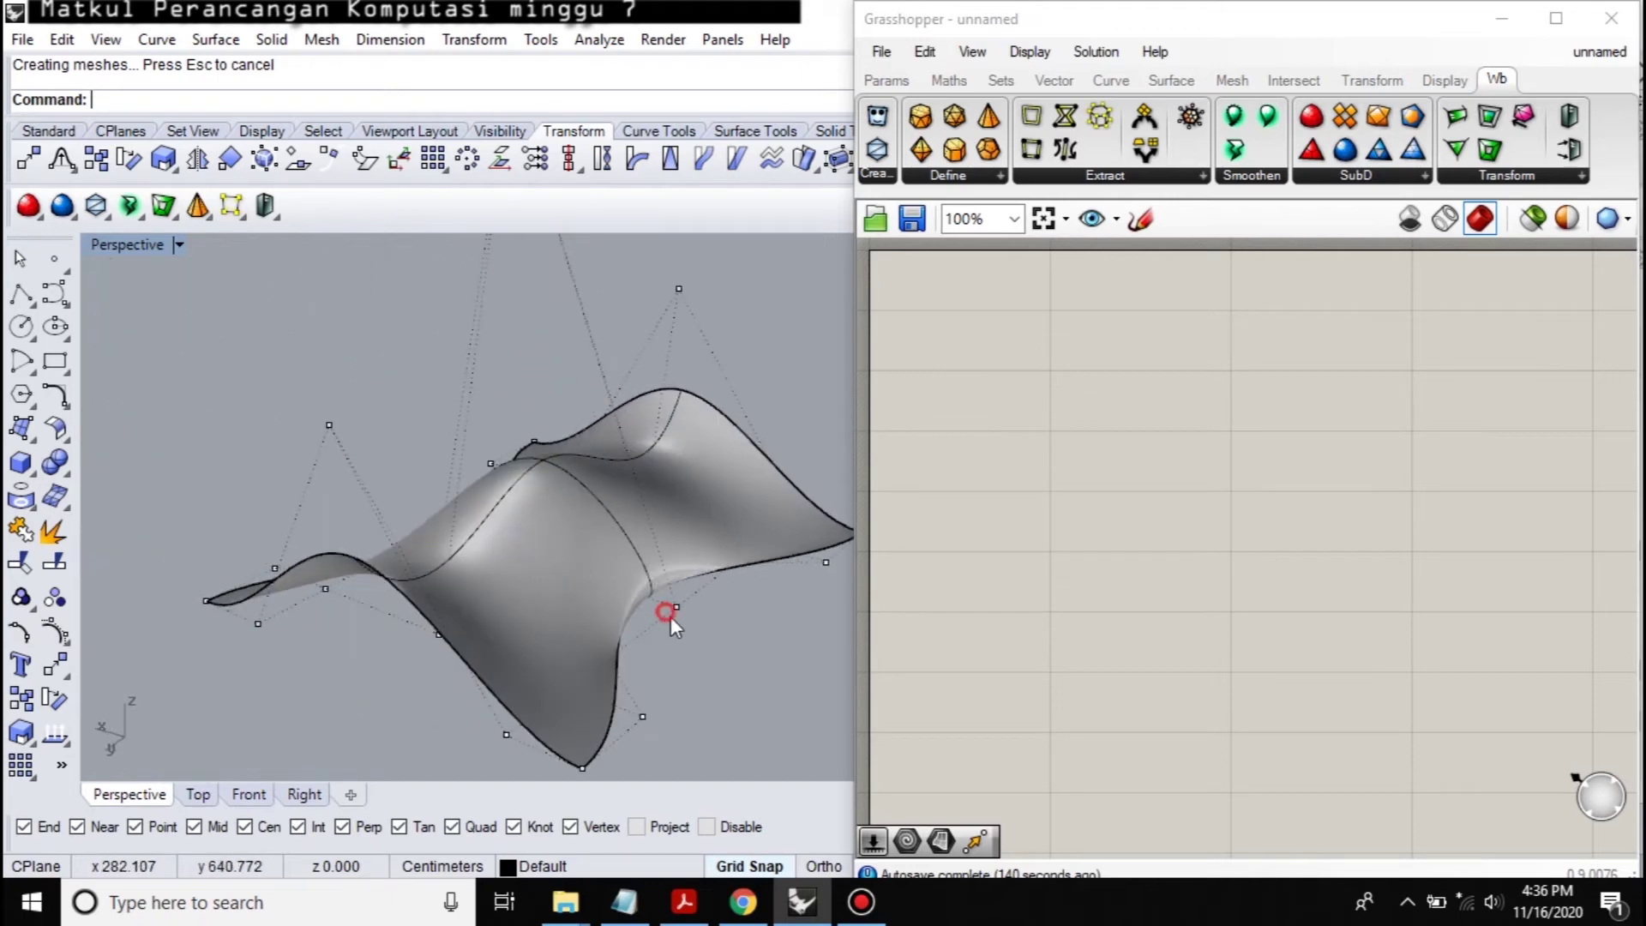
Step: Add a Surface parameter in Grasshopper and reference the deformed Rhino surface in it
double_click(1089, 421)
type("surface")
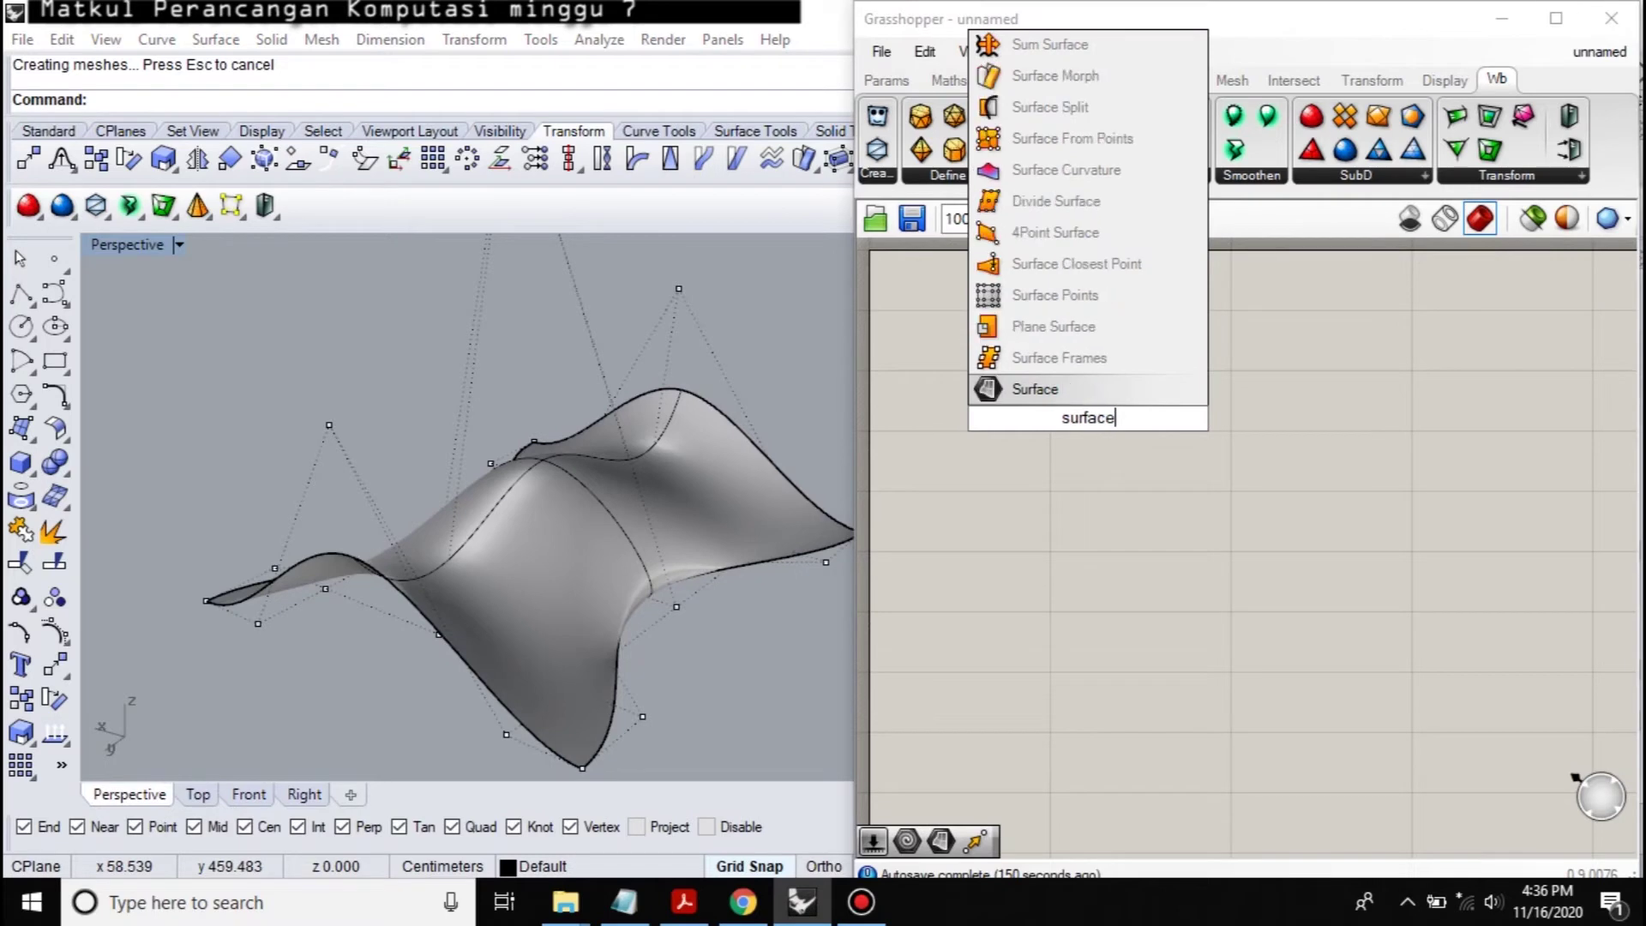
key("Return")
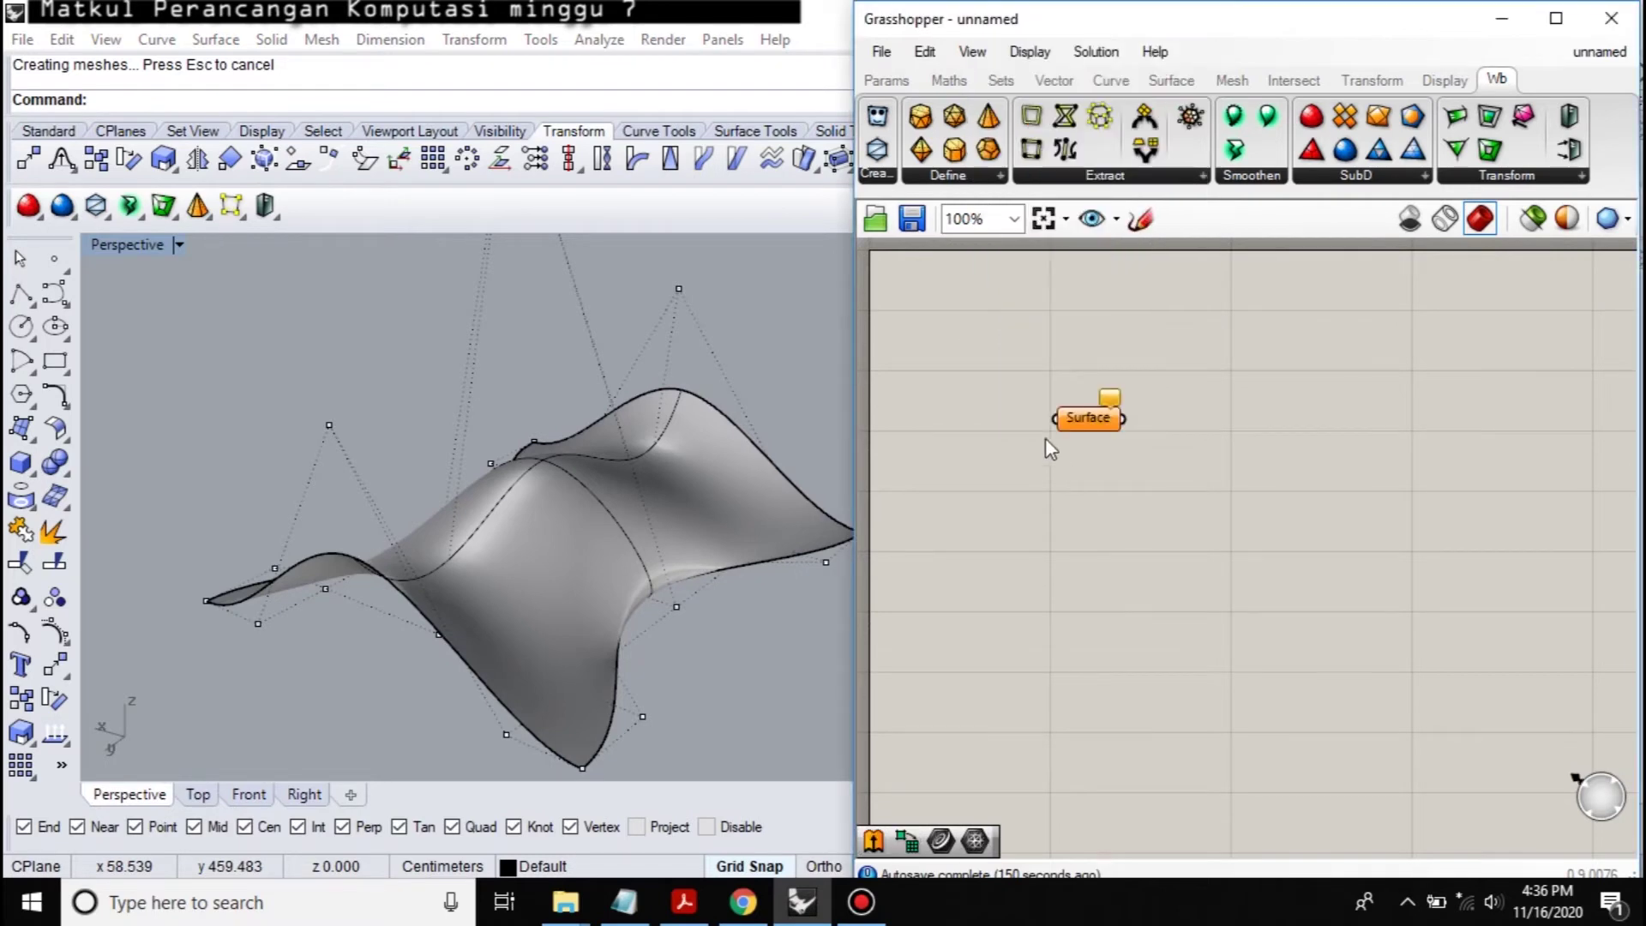
right_click(1102, 428)
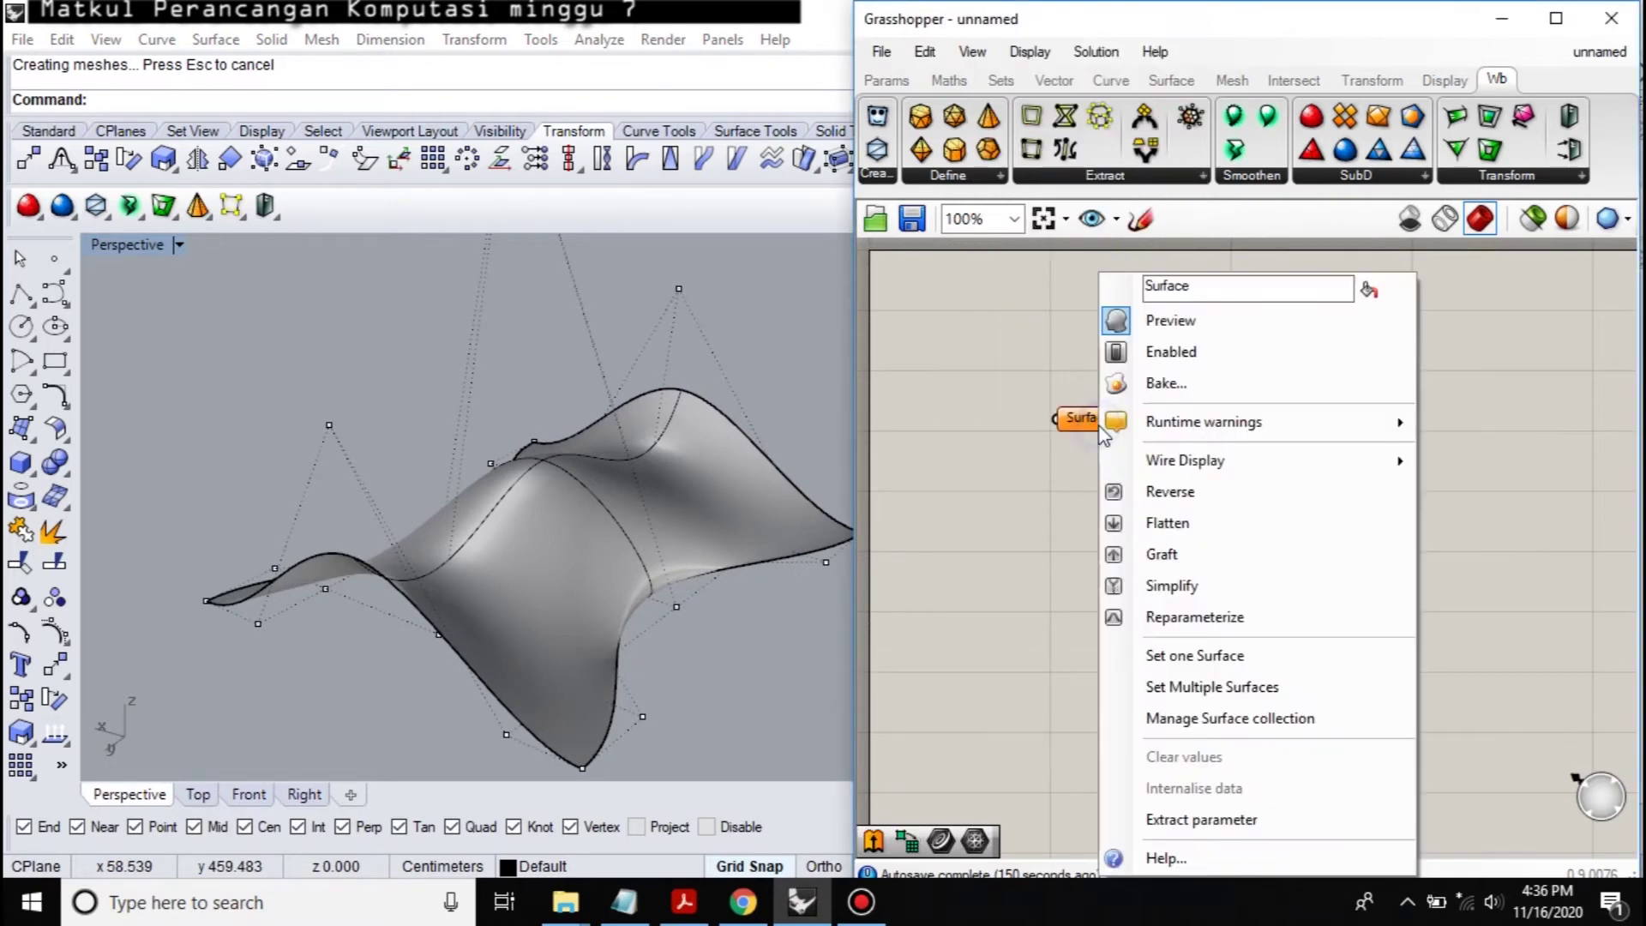
left_click(1195, 655)
left_click(724, 515)
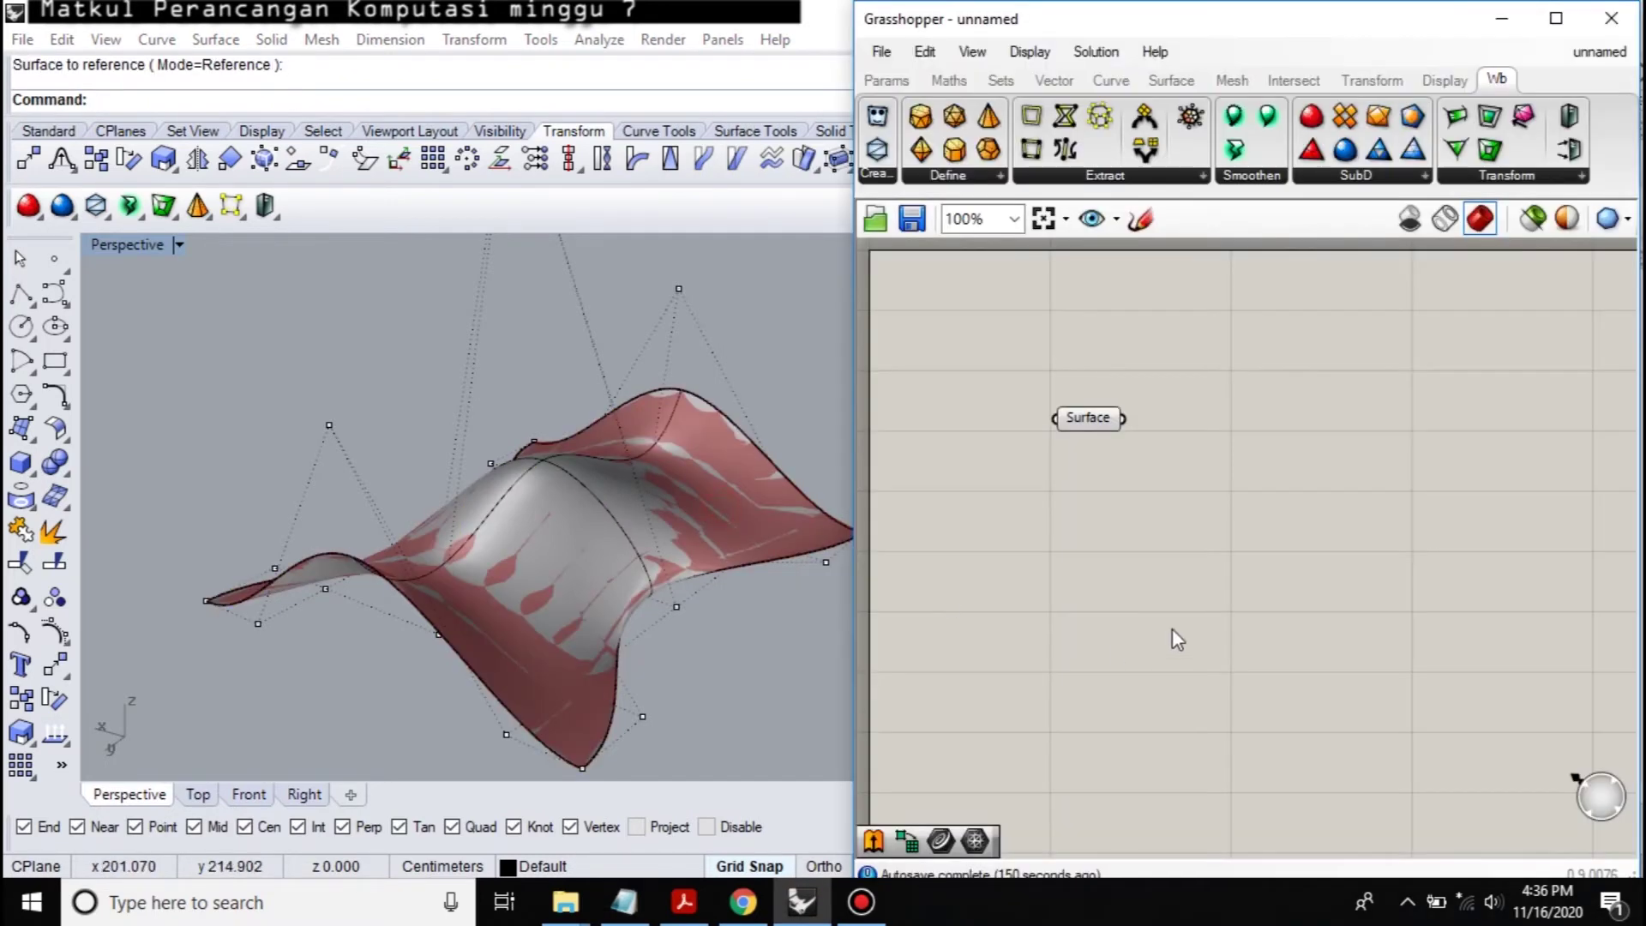
Step: Add a Populate Geometry component and connect the Surface parameter to its Geometry input
double_click(1227, 463)
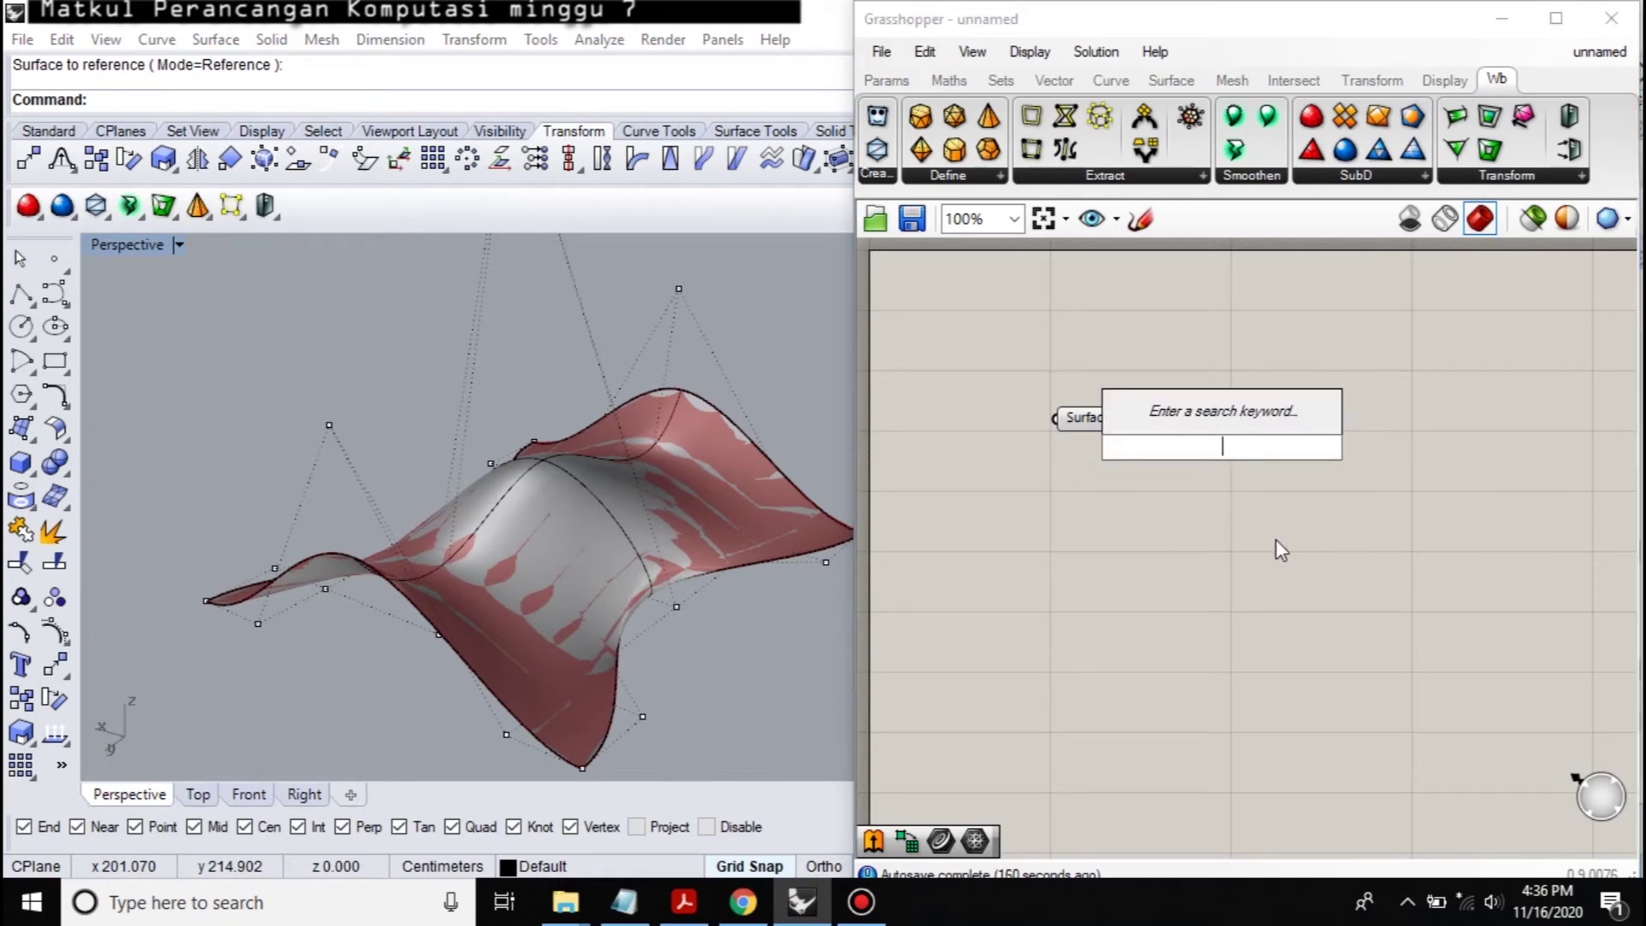
type("populate")
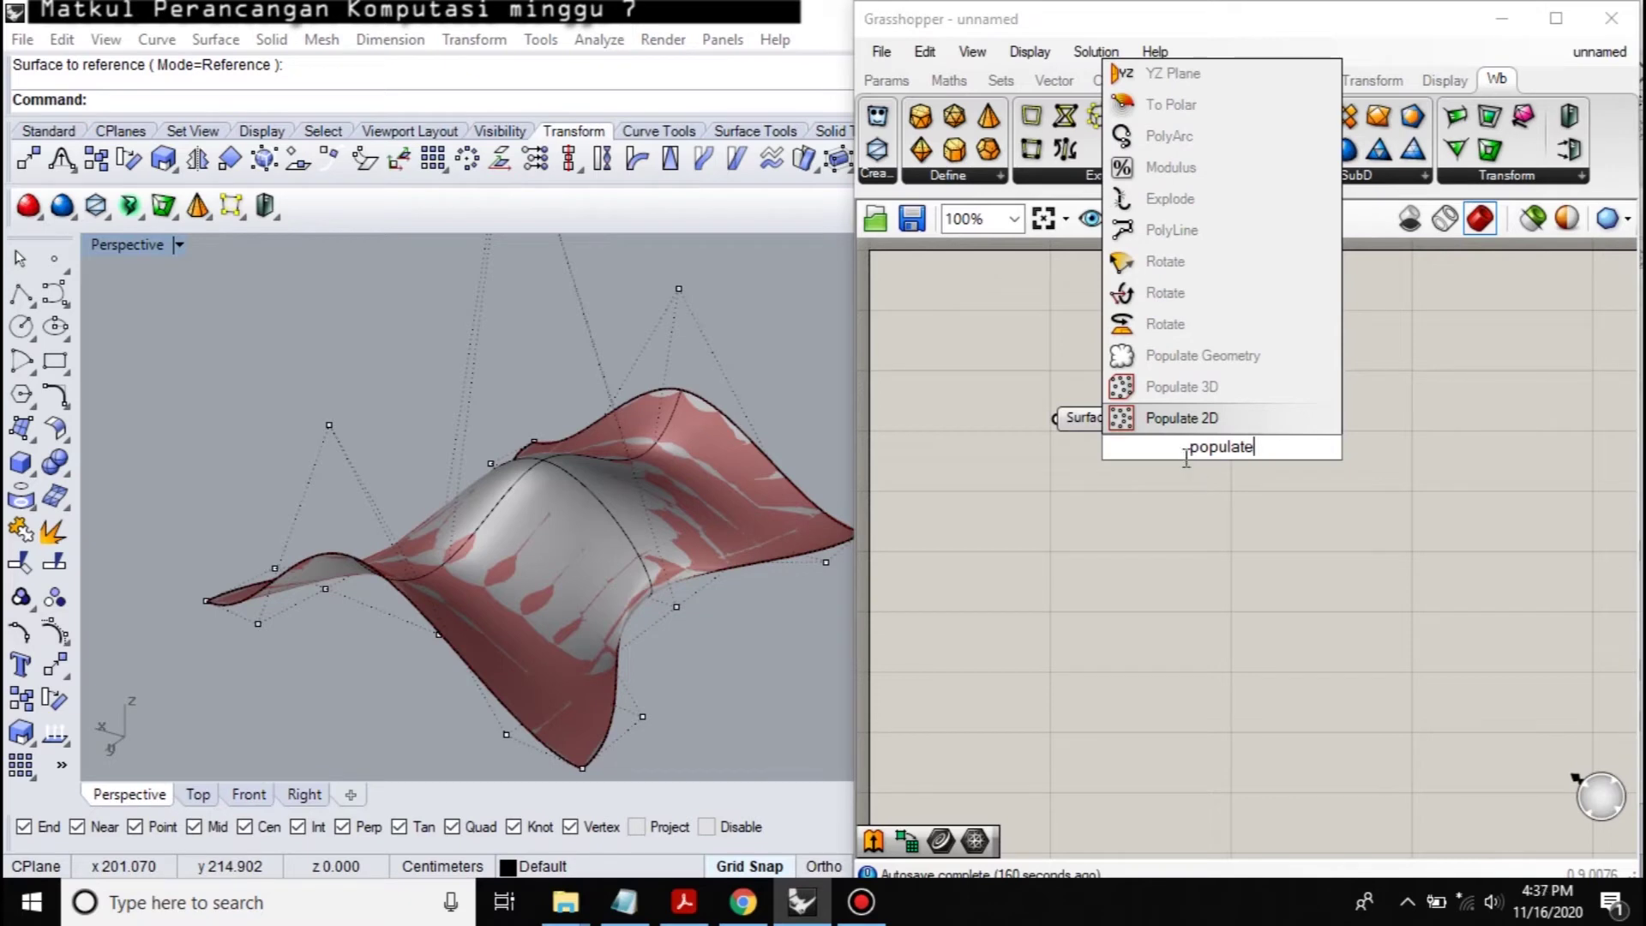
left_click(1200, 355)
left_click_drag(1237, 450, 1122, 418)
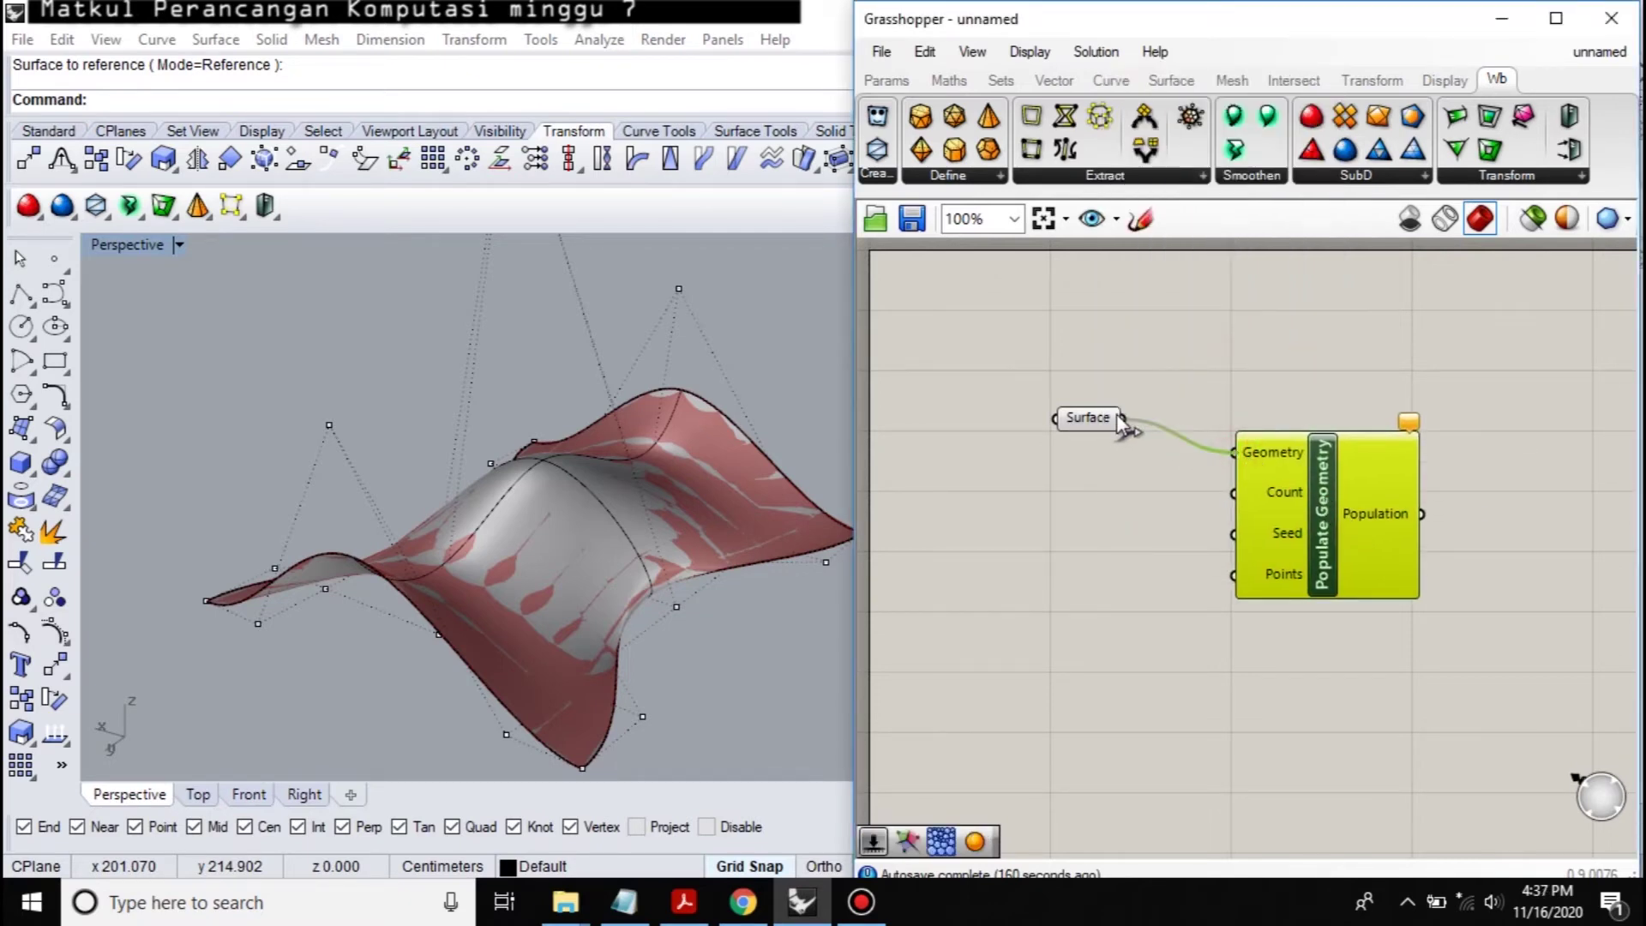
Step: Add a number slider starting at 20, connect it to Populate Geometry's Count and Seed inputs, and set it to 45
double_click(1131, 531)
type("20")
key("Return")
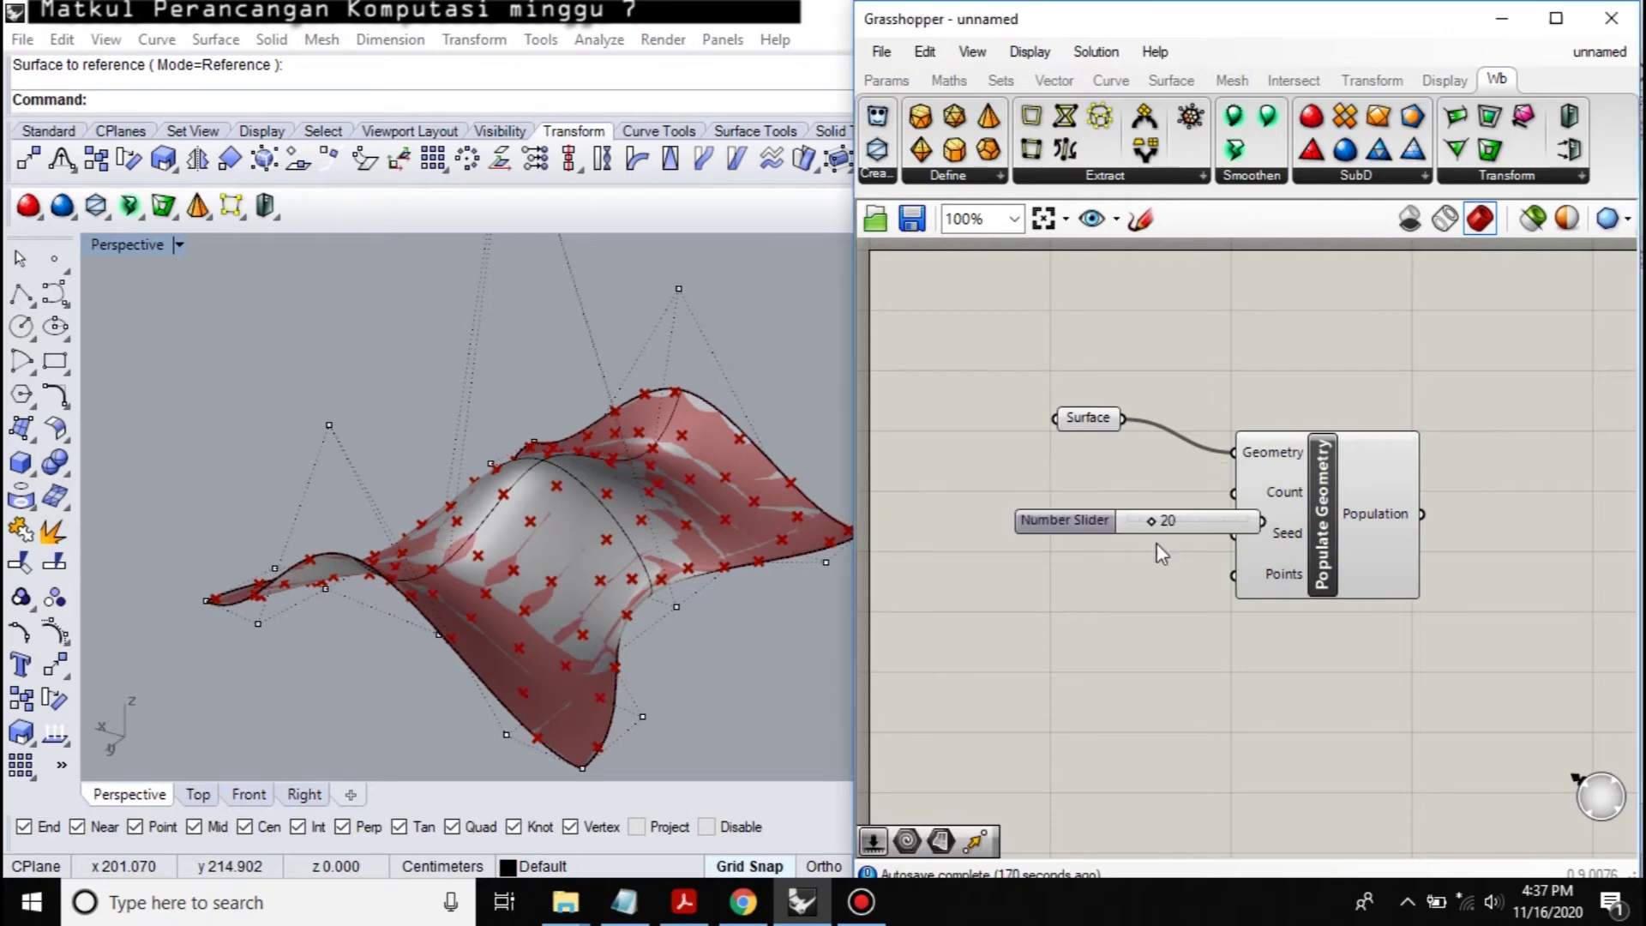
left_click_drag(1337, 515, 1520, 480)
left_click_drag(1300, 512, 1264, 520)
left_click_drag(1416, 501, 1264, 521)
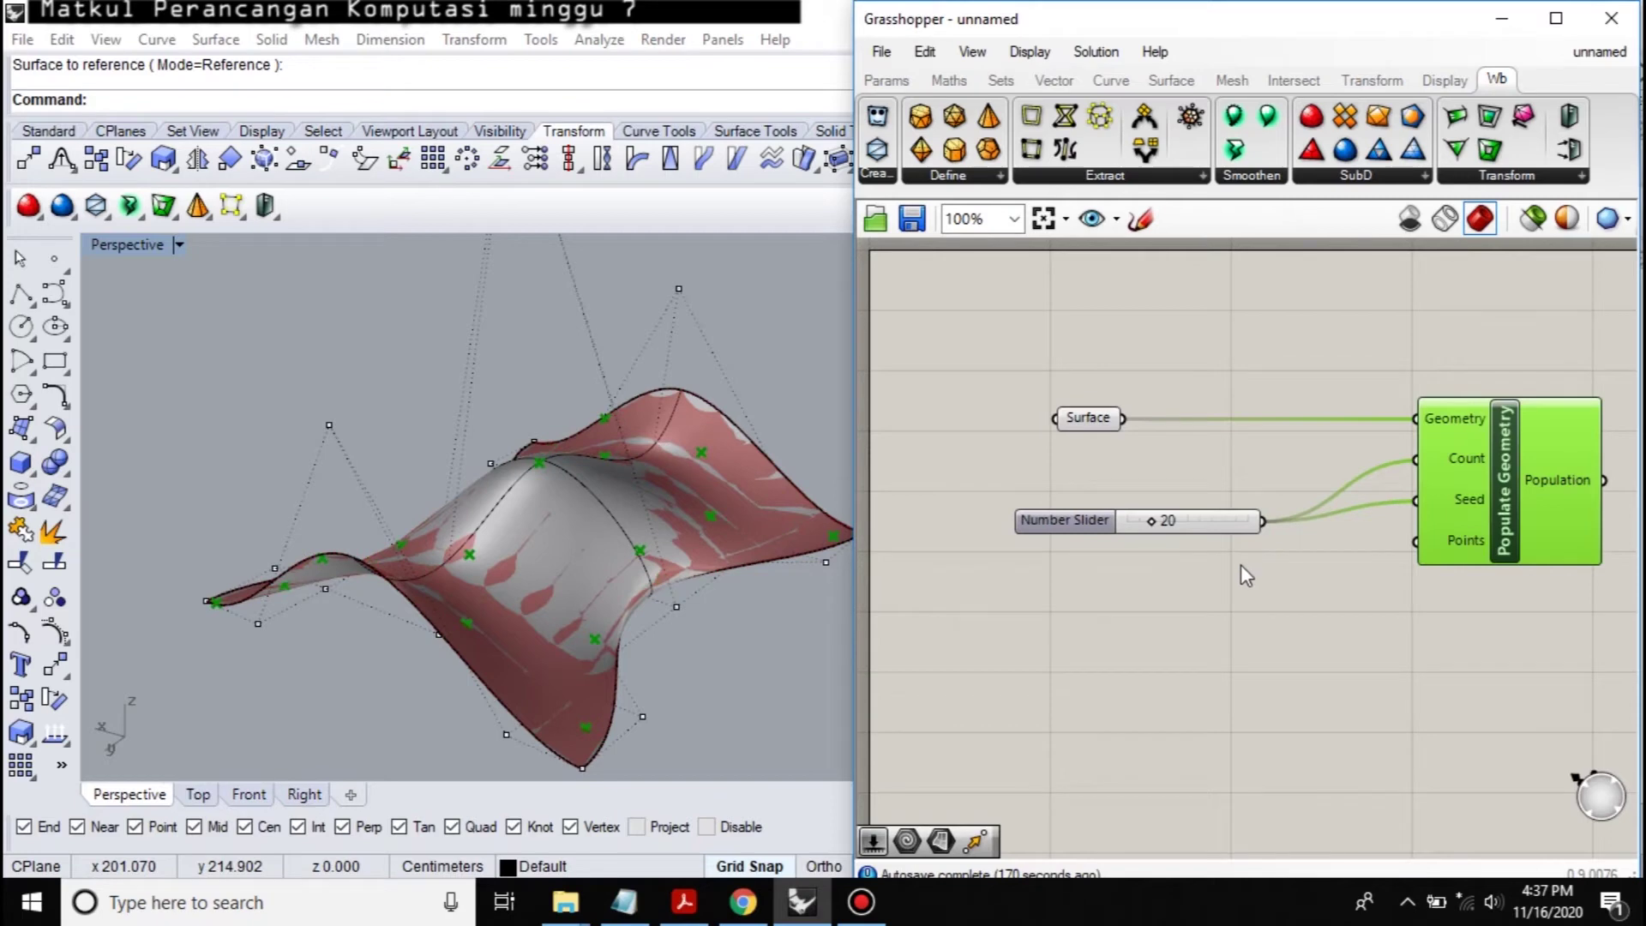
left_click_drag(1159, 528, 1190, 524)
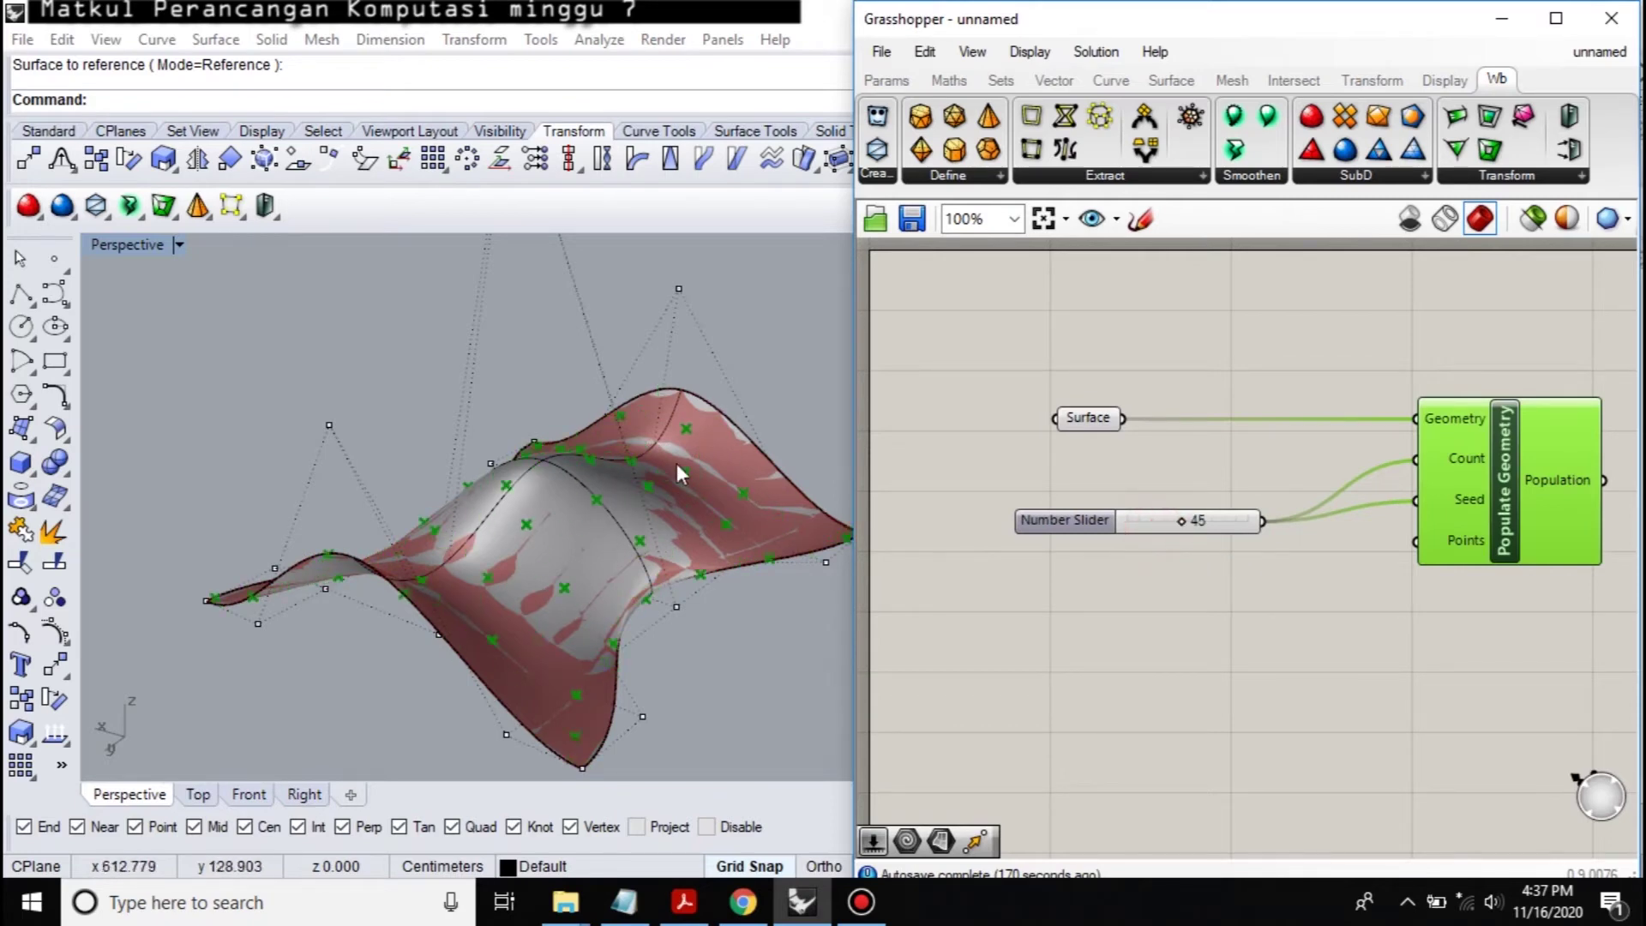
Step: Add a Voronoi 3D component and connect the Population output to its Points input
right_click_drag(1417, 654, 1112, 670)
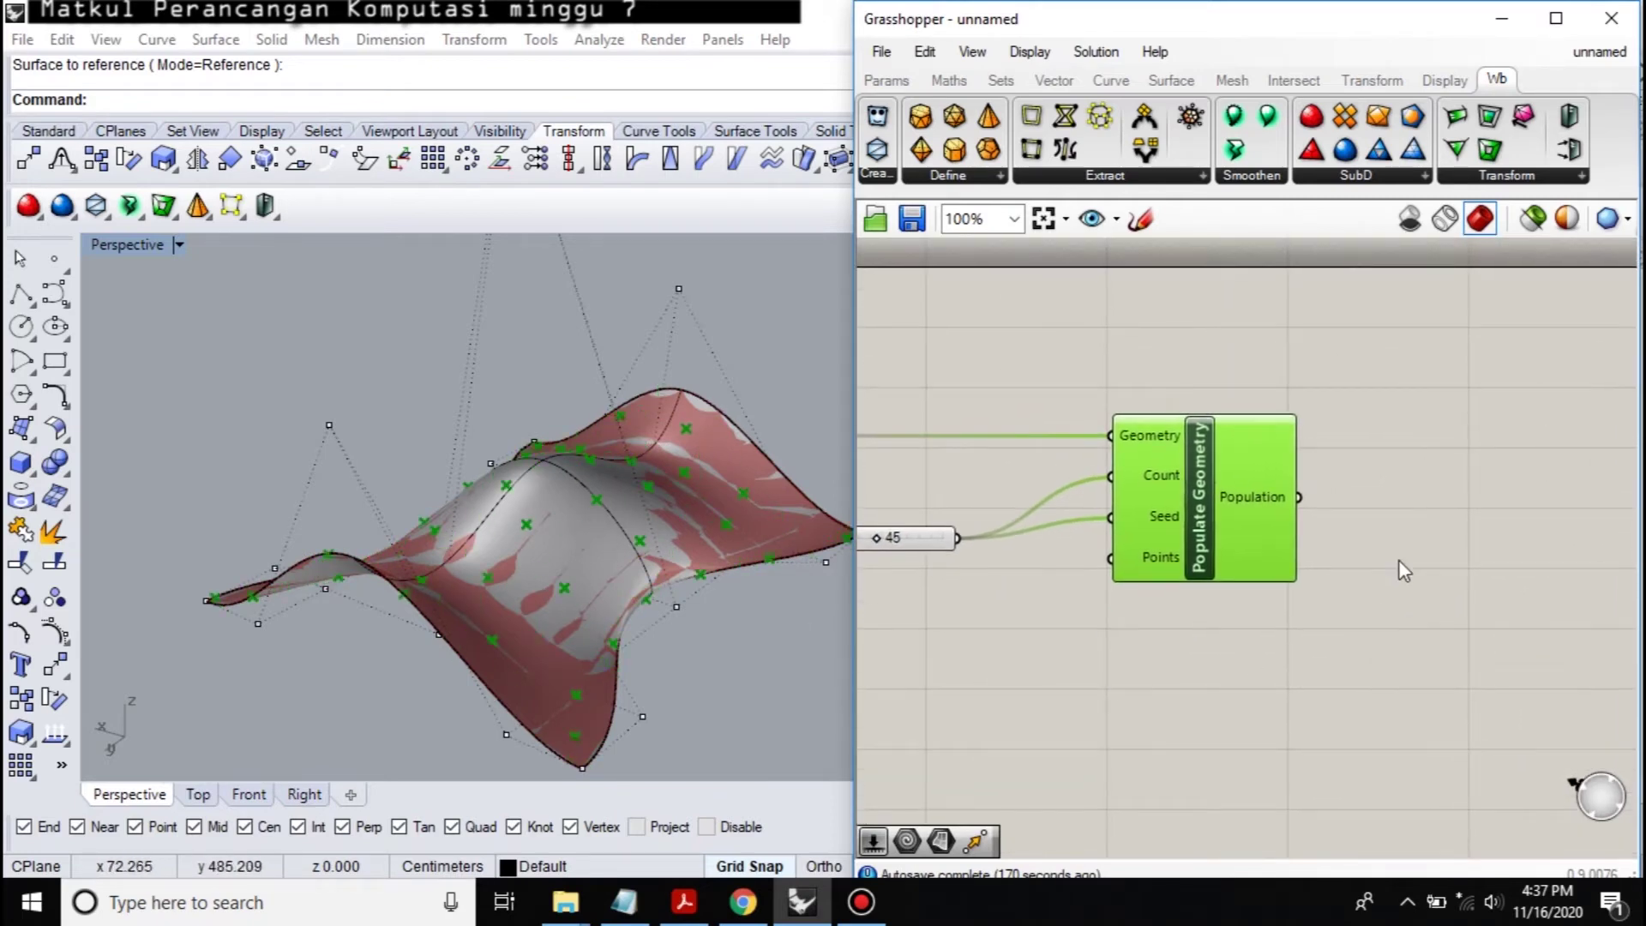
double_click(1437, 532)
type("voton")
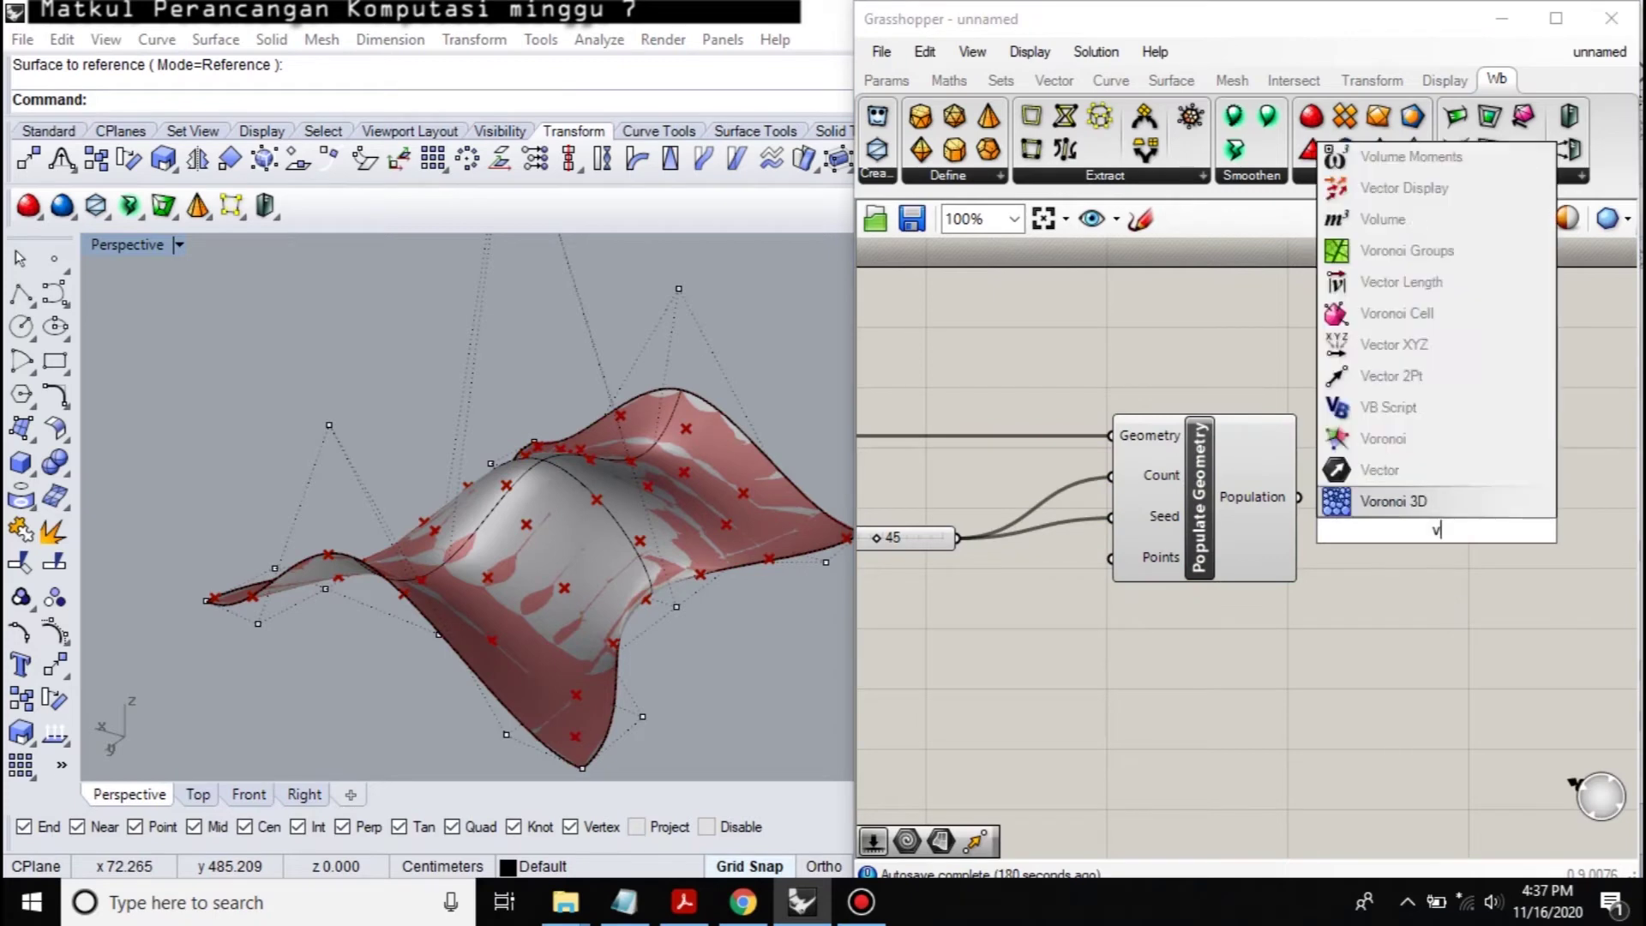
key("BackSpace")
key("BackSpace")
key("BackSpace")
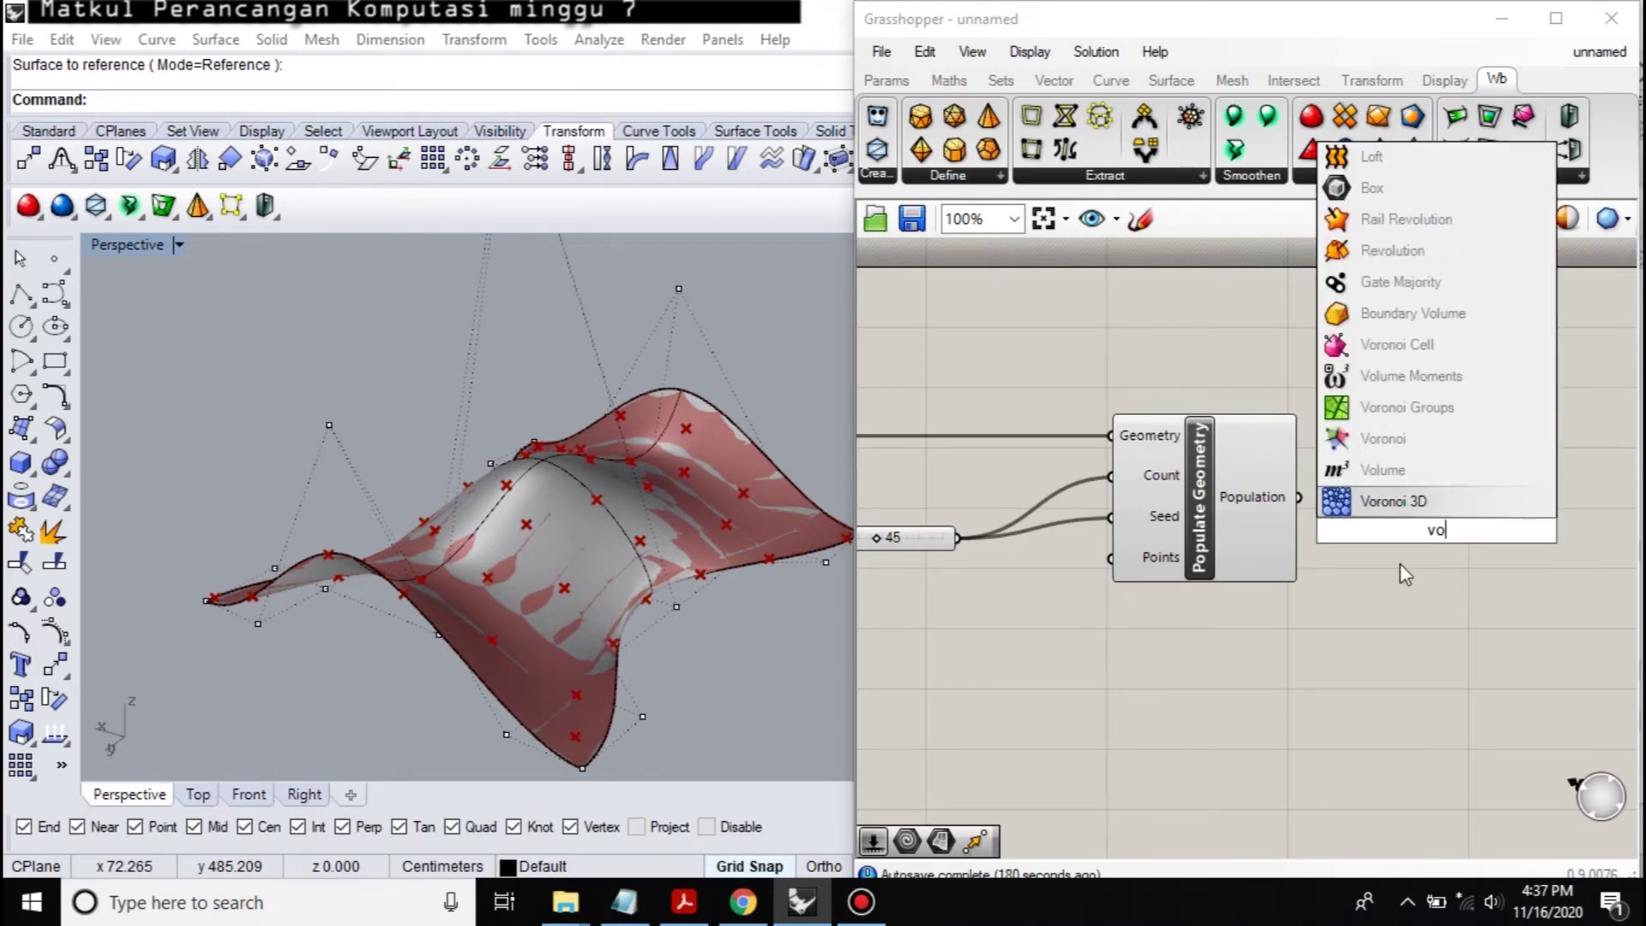
key("Return")
right_click_drag(1363, 611, 1244, 579)
left_click(1303, 498)
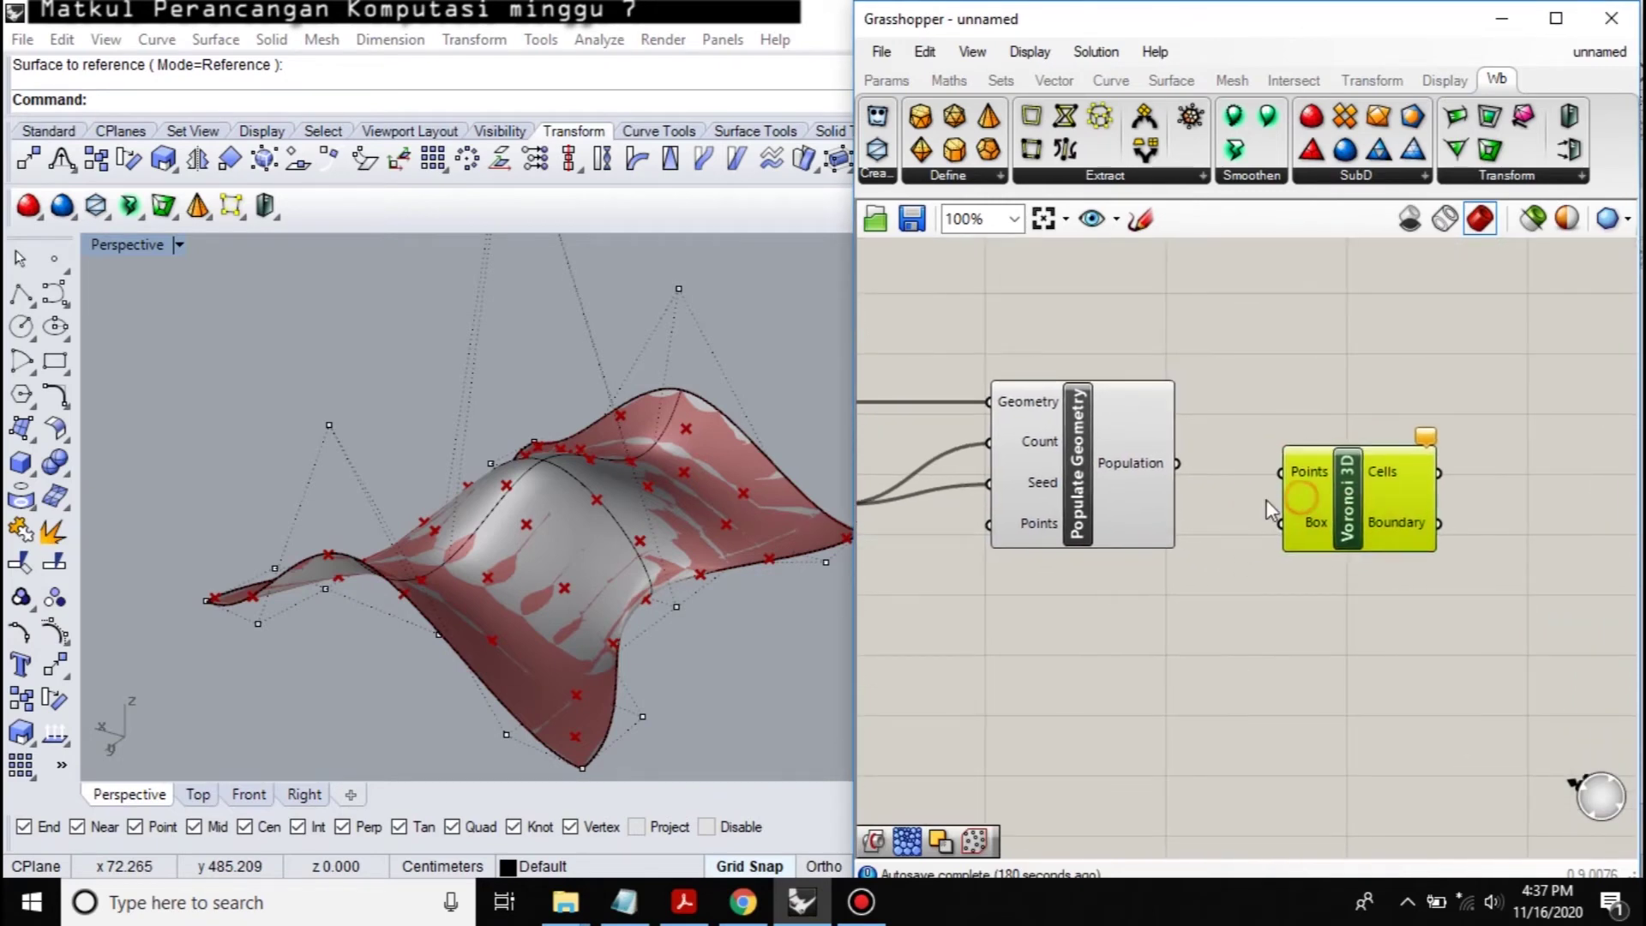
left_click_drag(1283, 475, 1281, 479)
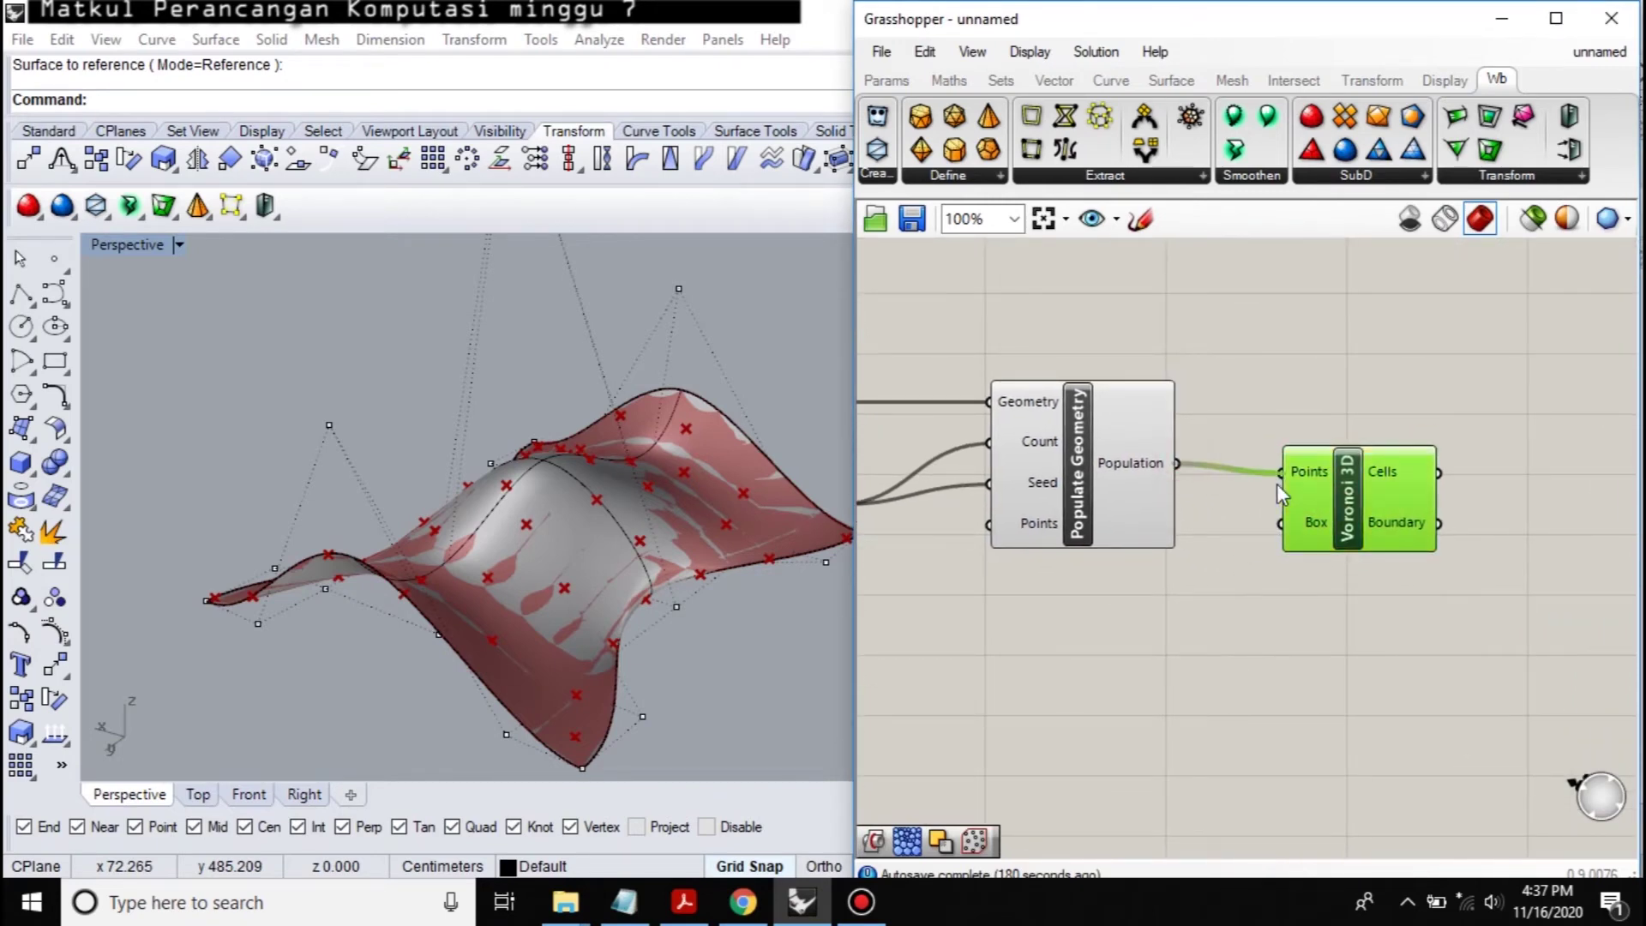
Step: Check the Voronoi preview around the surface and move the Populate Geometry component slightly lower on the canvas
right_click_drag(519, 360, 693, 583)
left_click(1513, 729)
scroll(1197, 554, "down", 2)
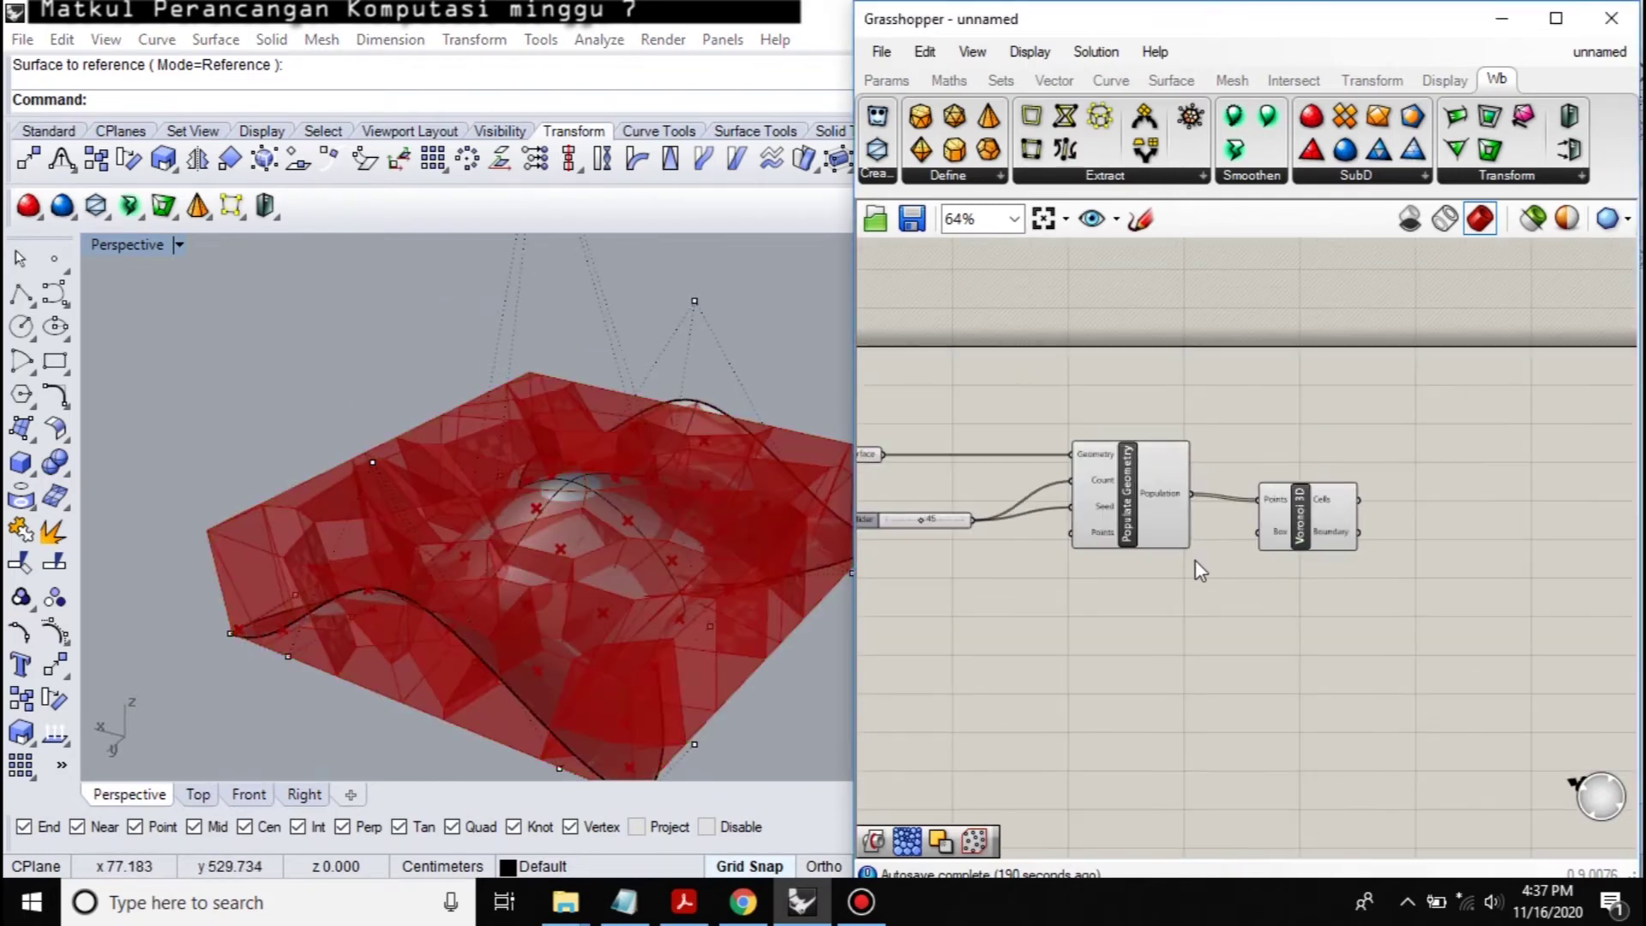
scroll(1264, 555, "up", 1)
left_click_drag(1044, 499, 1061, 540)
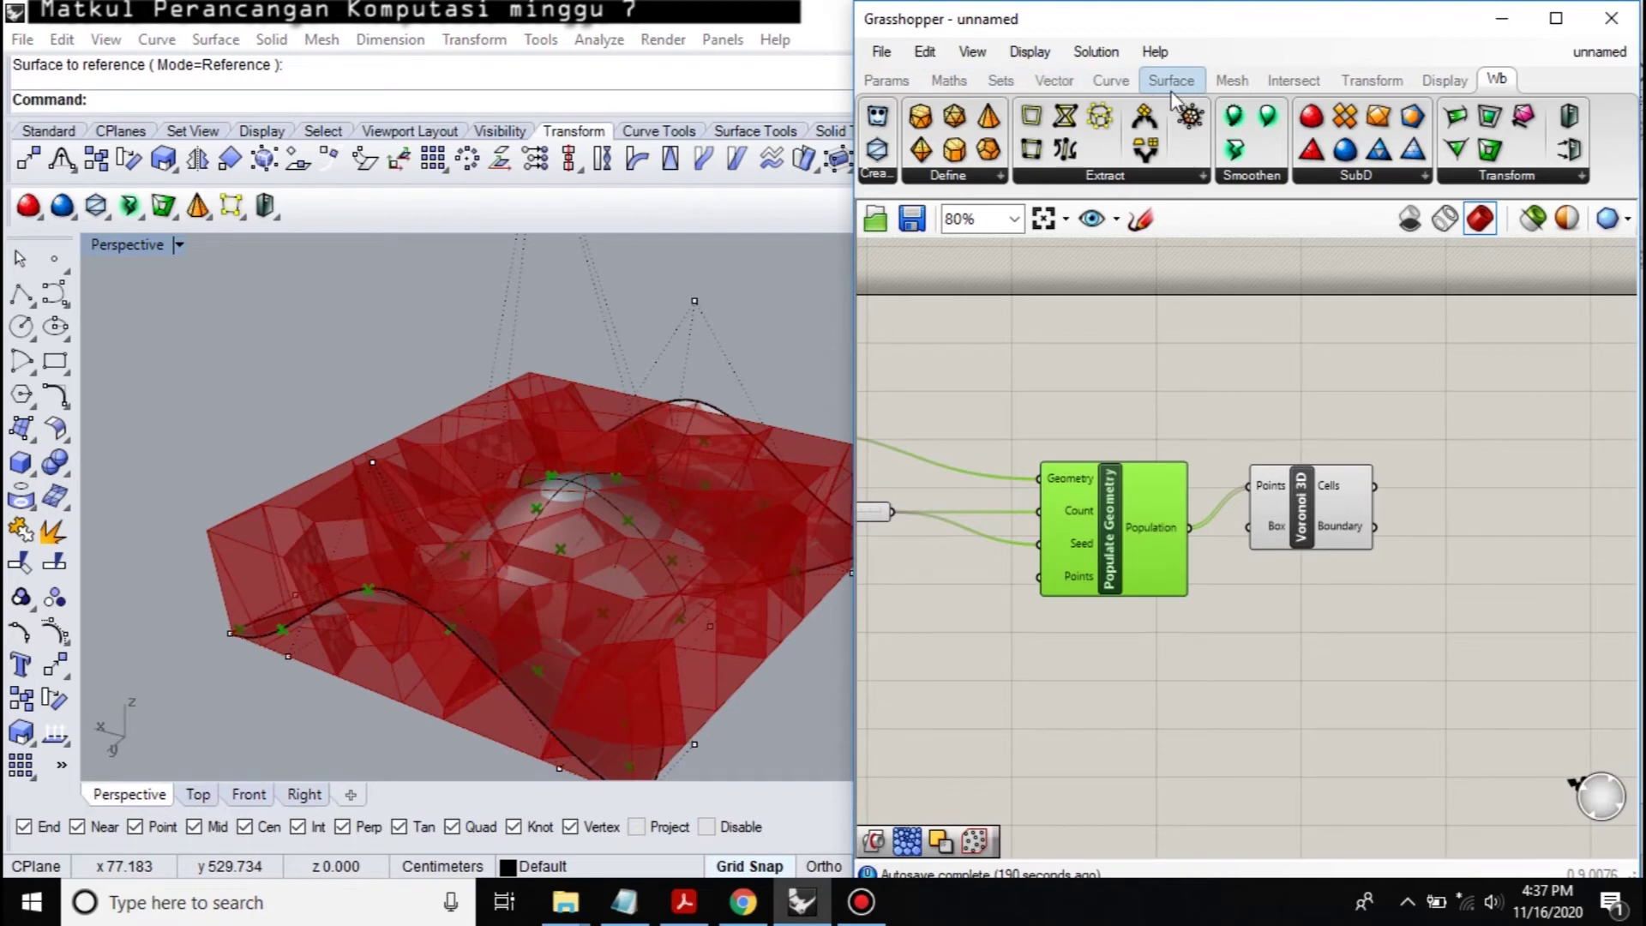
Step: Add a Brep | Brep intersection component and connect the Surface parameter to Brep A and the Voronoi 3D Cells to Brep B
left_click(1291, 81)
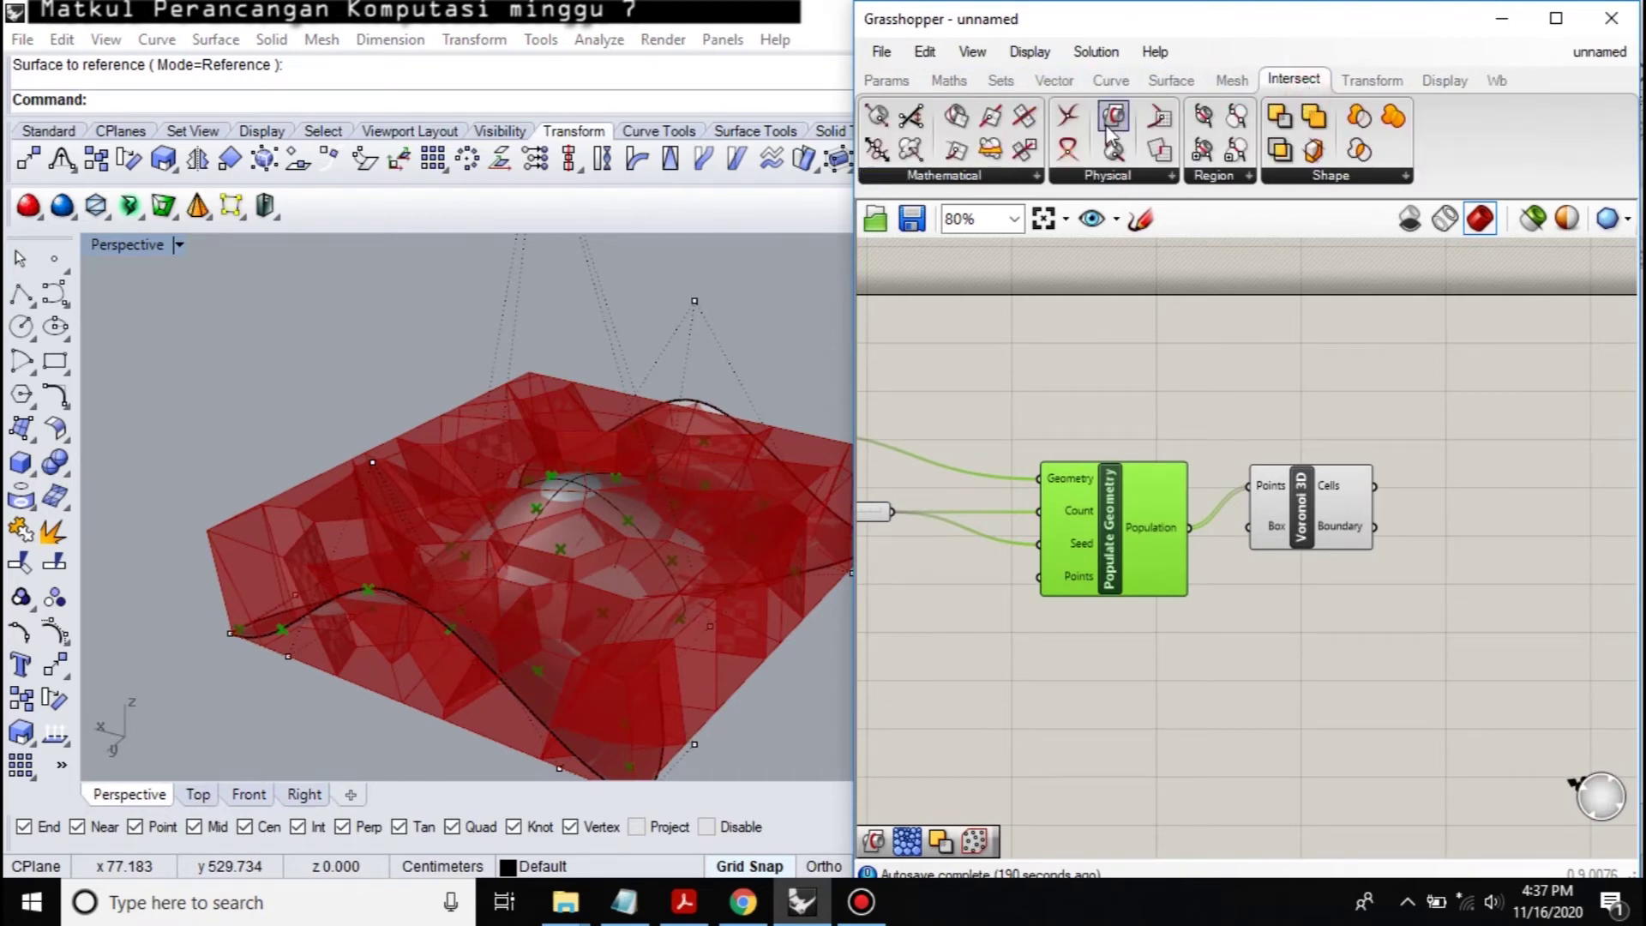
left_click_drag(1111, 147, 1499, 486)
left_click_drag(1312, 507, 1327, 548)
right_click_drag(1282, 493, 1389, 487)
left_click_drag(903, 426, 1554, 454)
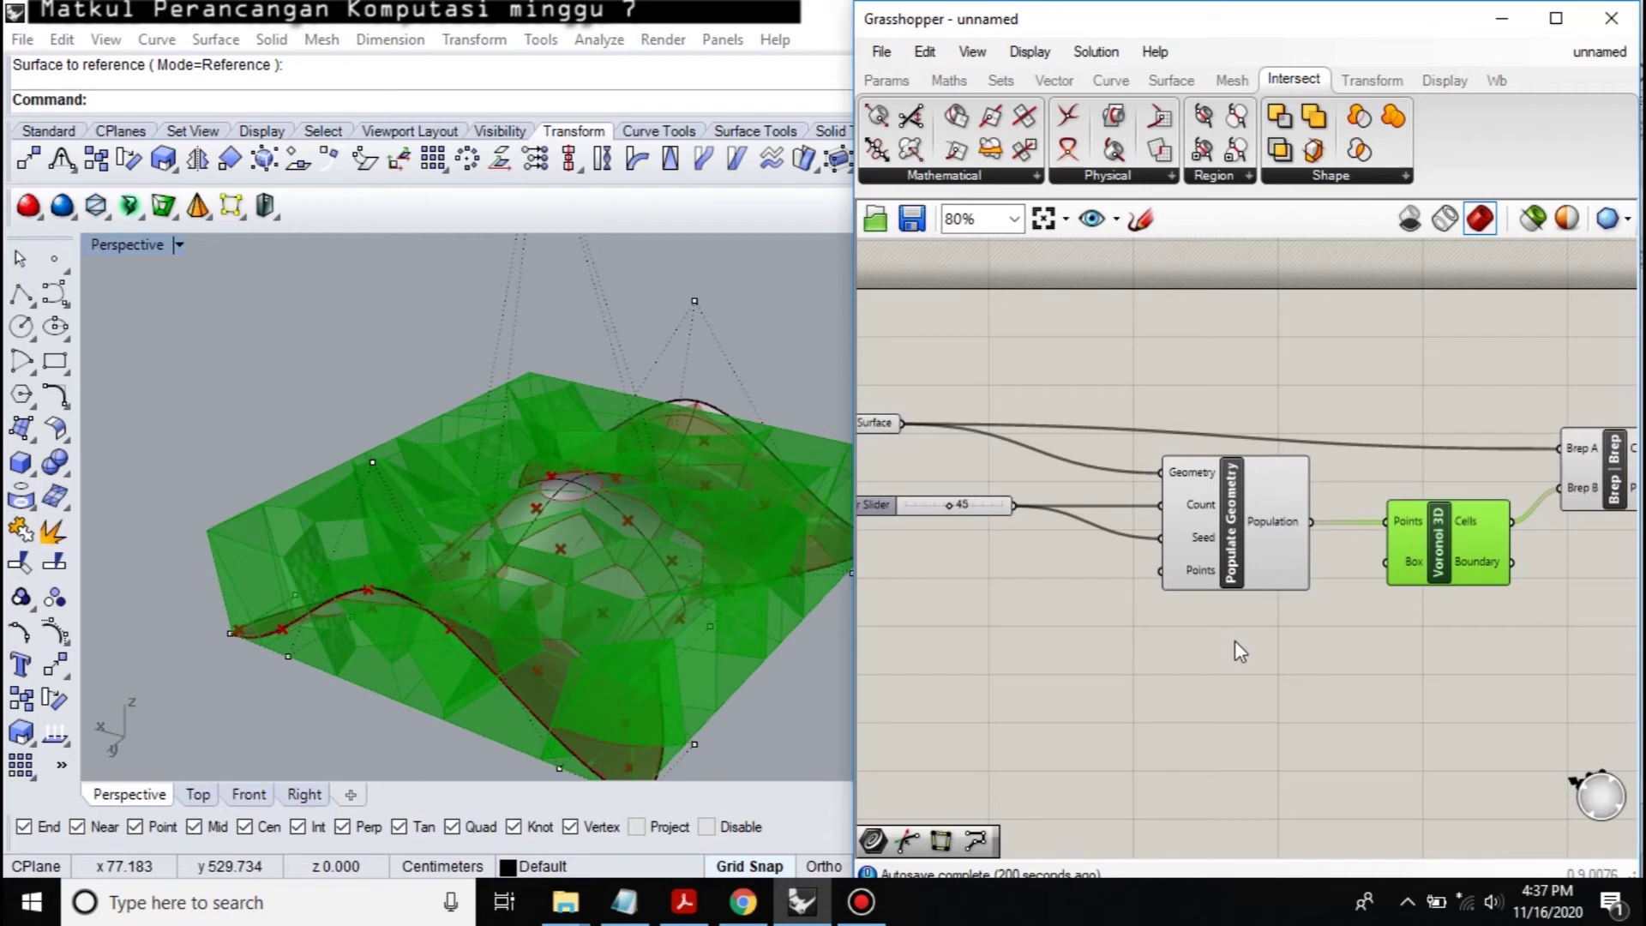
Step: Turn off the preview of the Voronoi 3D component and inspect the intersection curves on the surface
left_click(1477, 628)
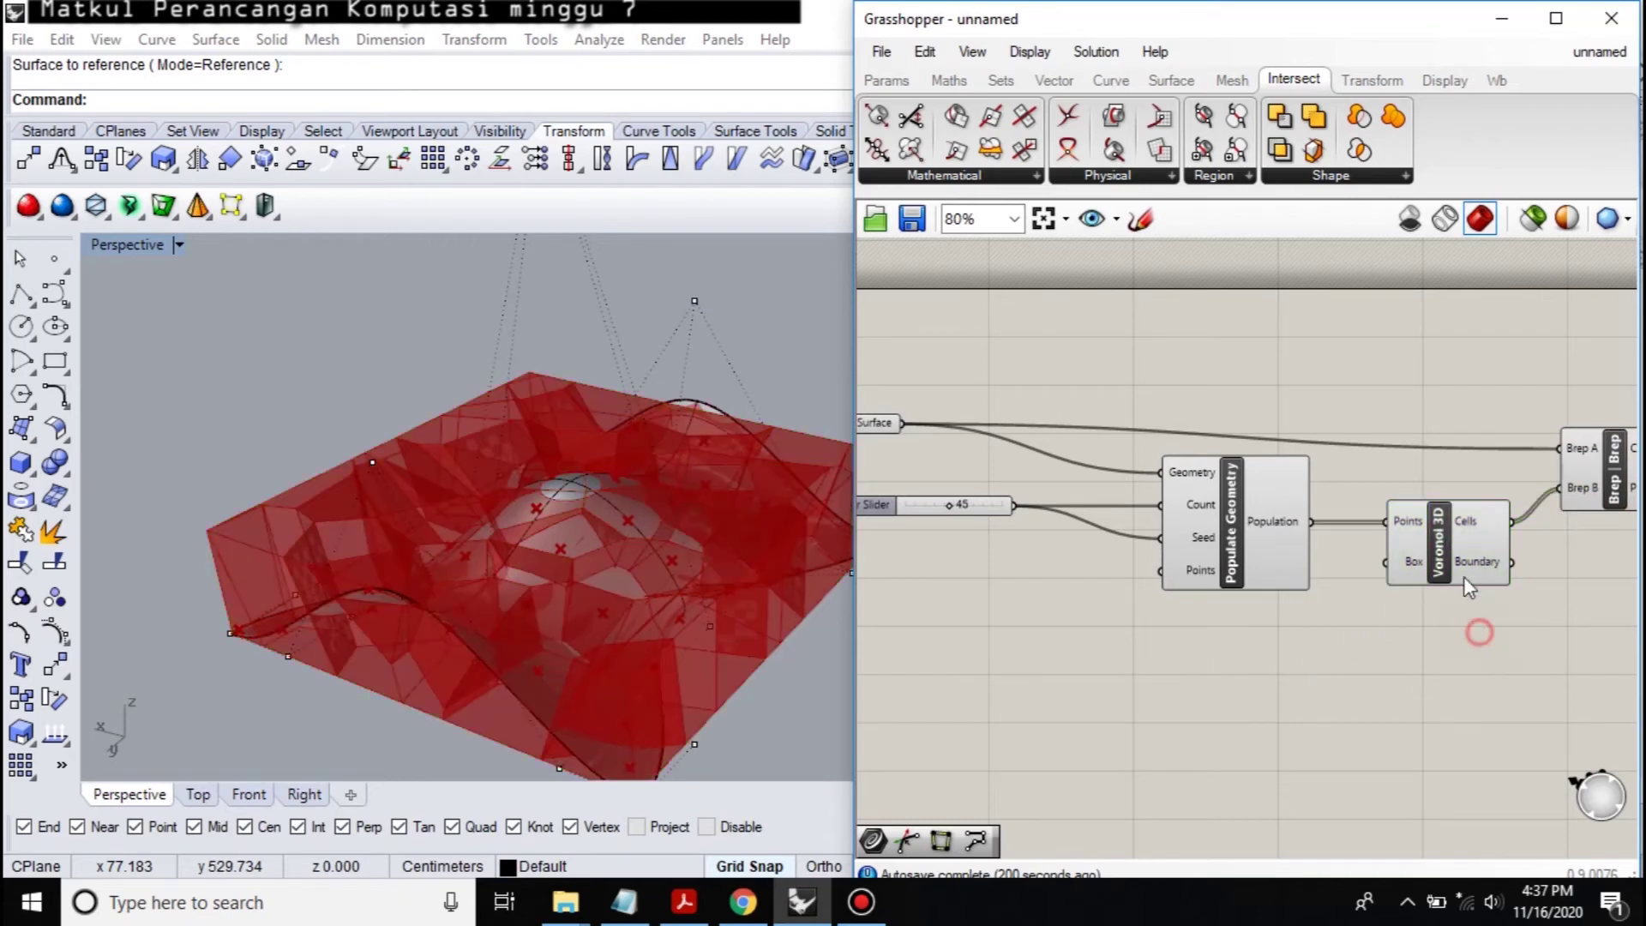
left_click(1446, 540)
right_click(1446, 551)
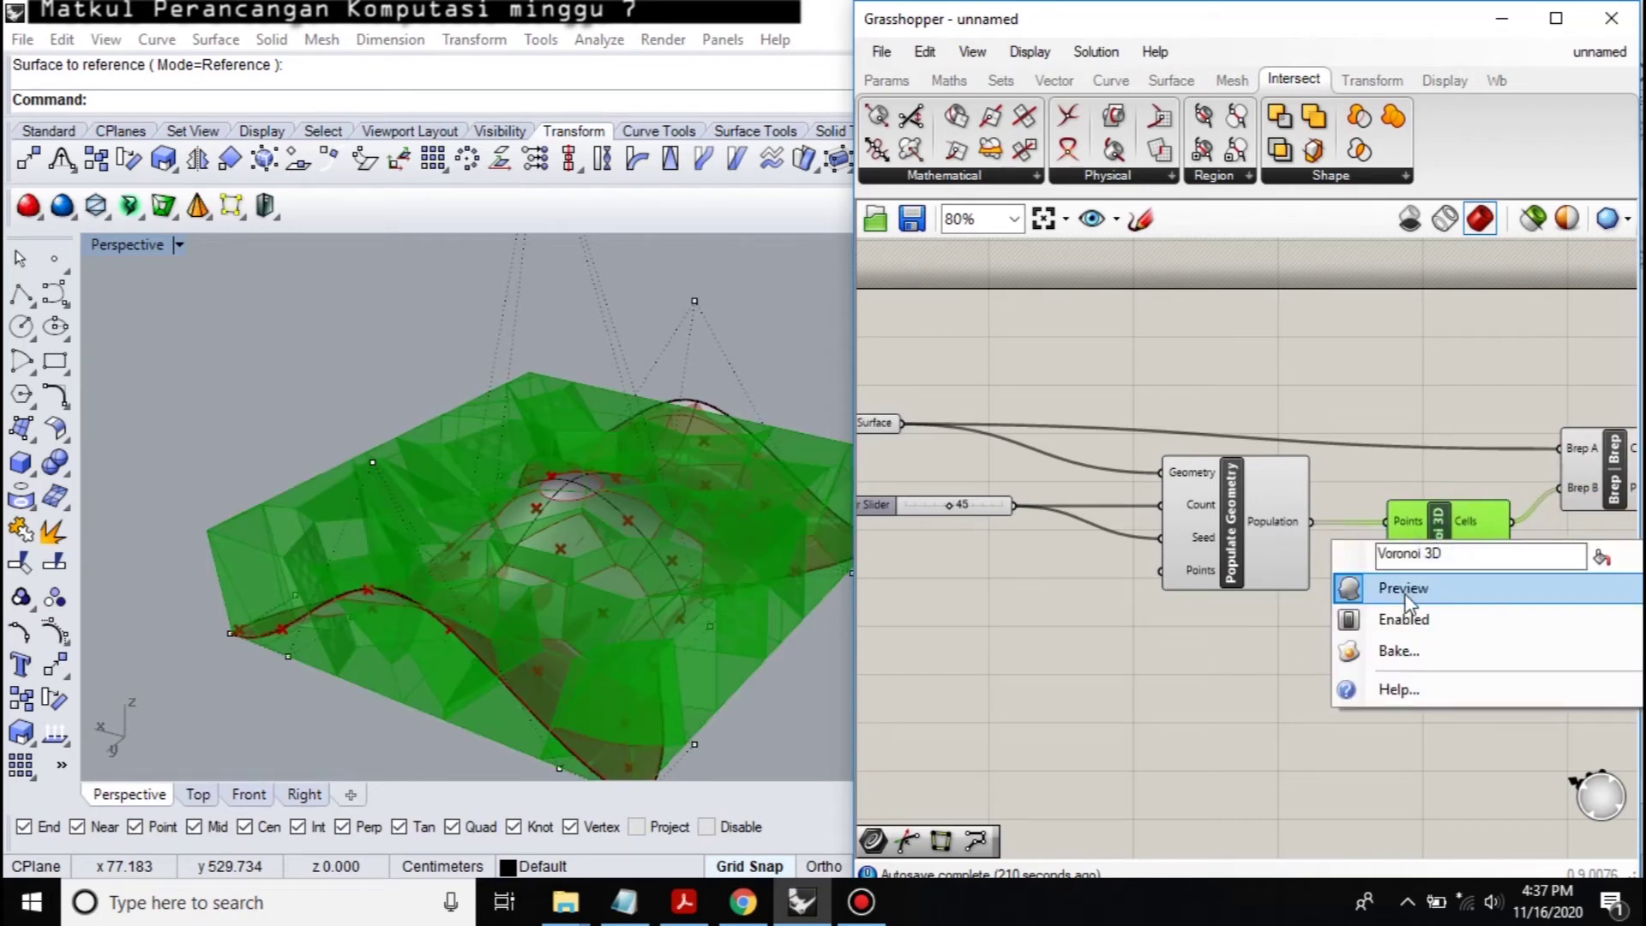
left_click(1349, 590)
right_click_drag(729, 602, 666, 461)
right_click_drag(564, 558, 590, 499)
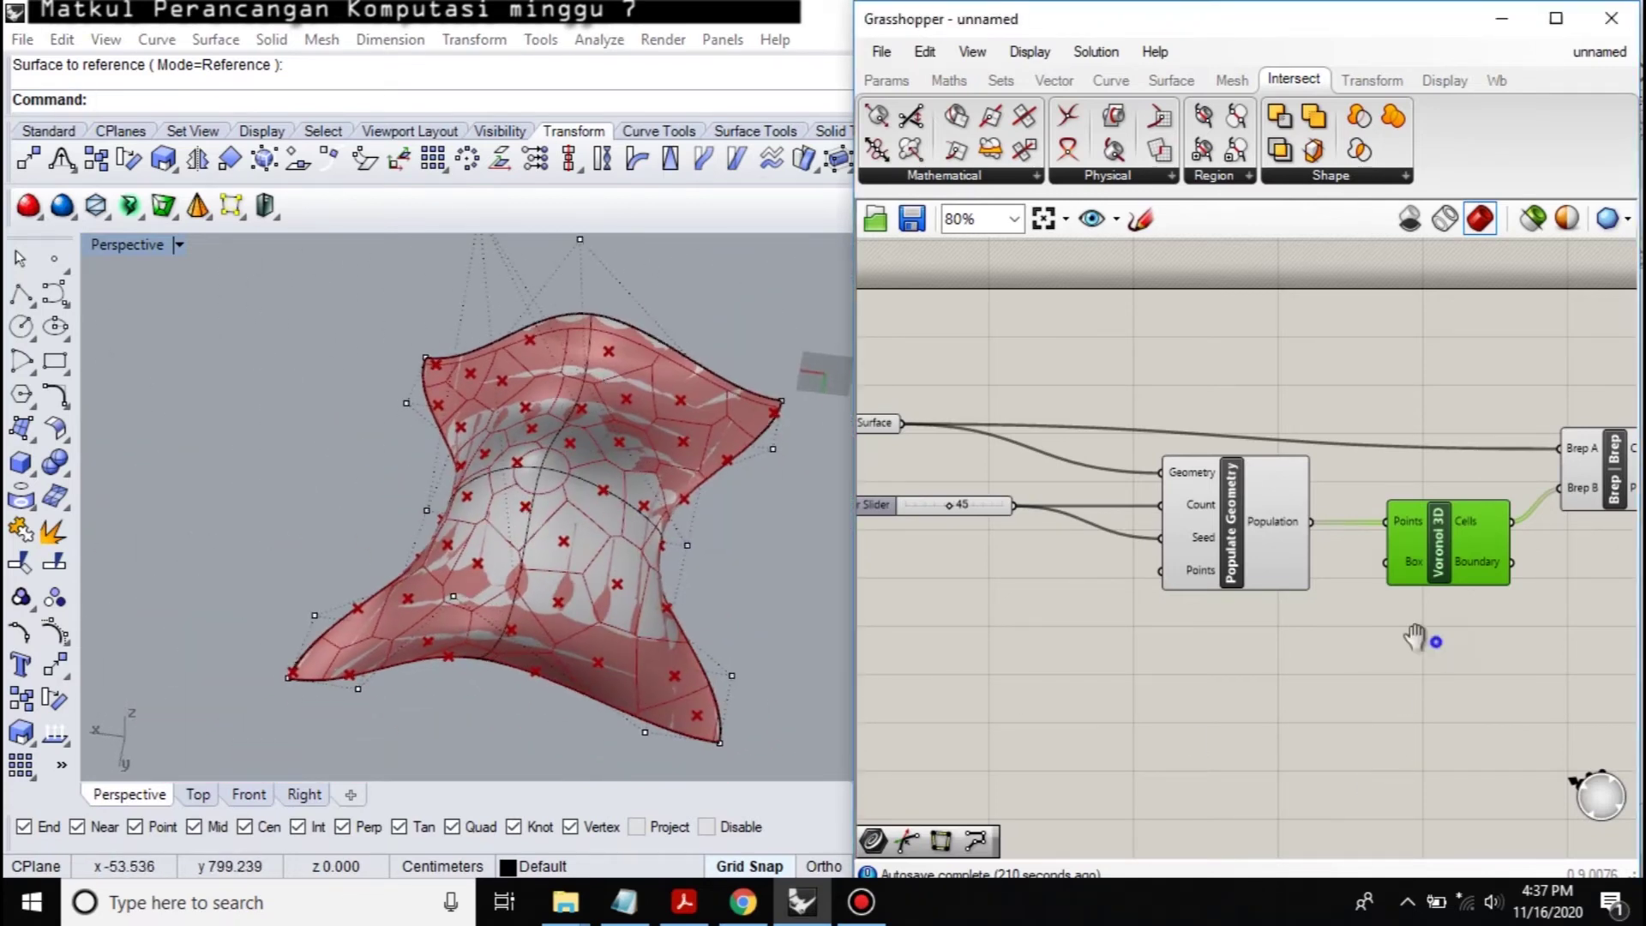
Step: Add a Discontinuity component and connect the Brep | Brep Curves output to its Curve input
right_click_drag(1436, 649, 1049, 646)
left_click(1242, 603)
double_click(1360, 462)
type("discont")
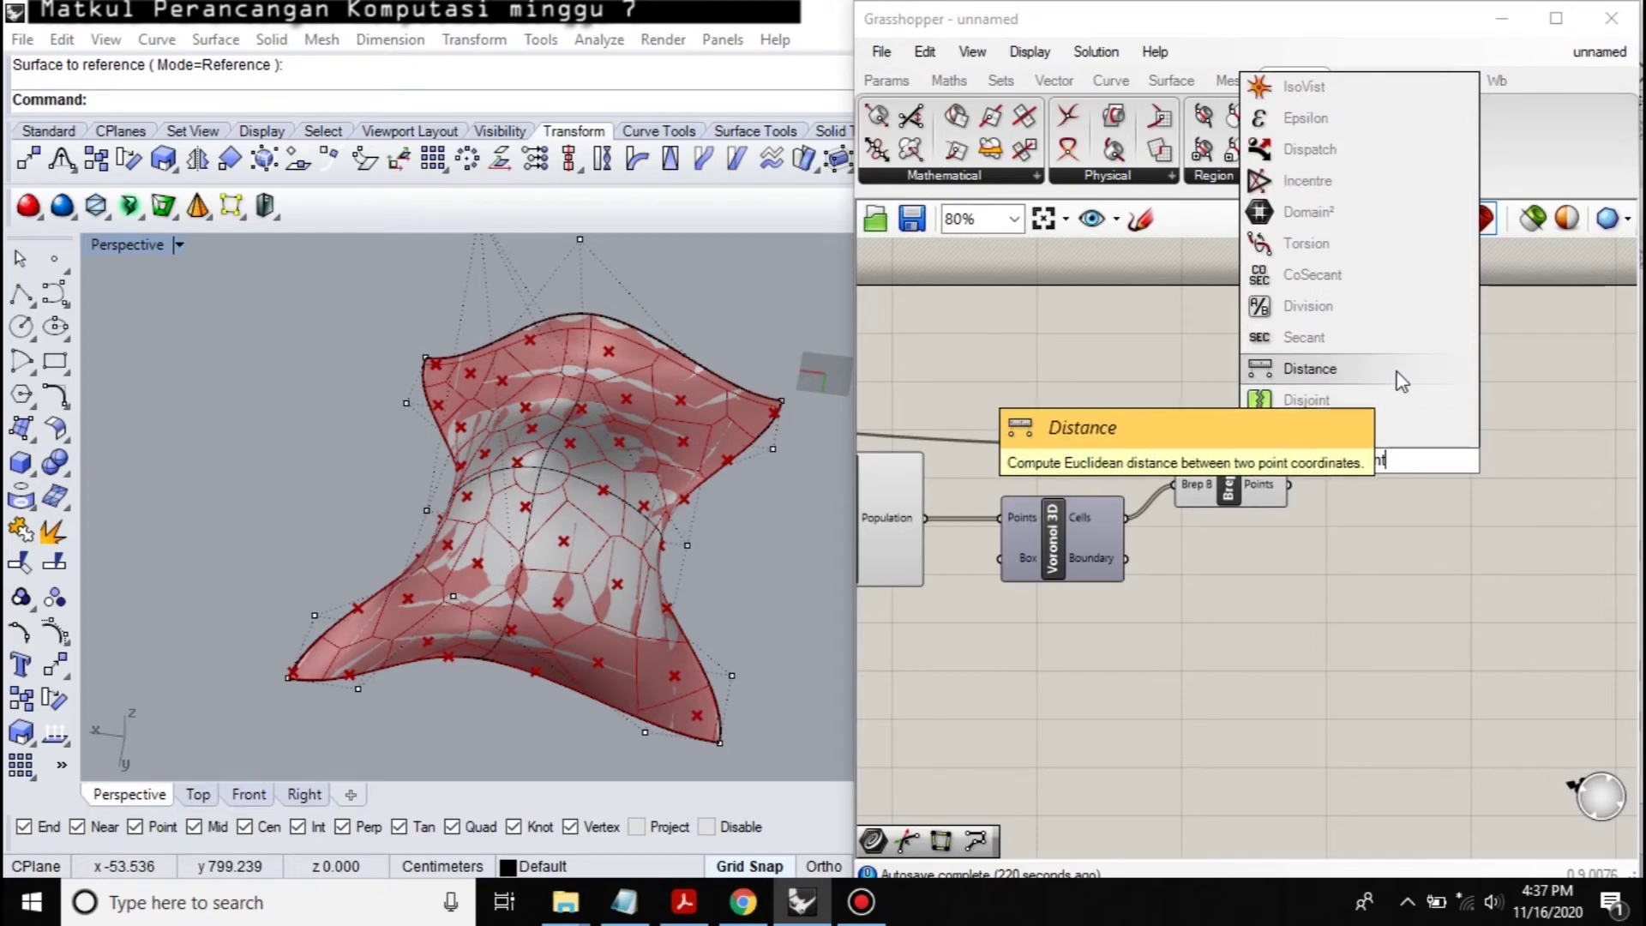
left_click(1347, 431)
right_click_drag(1347, 575, 1305, 567)
left_click_drag(1303, 468, 1246, 437)
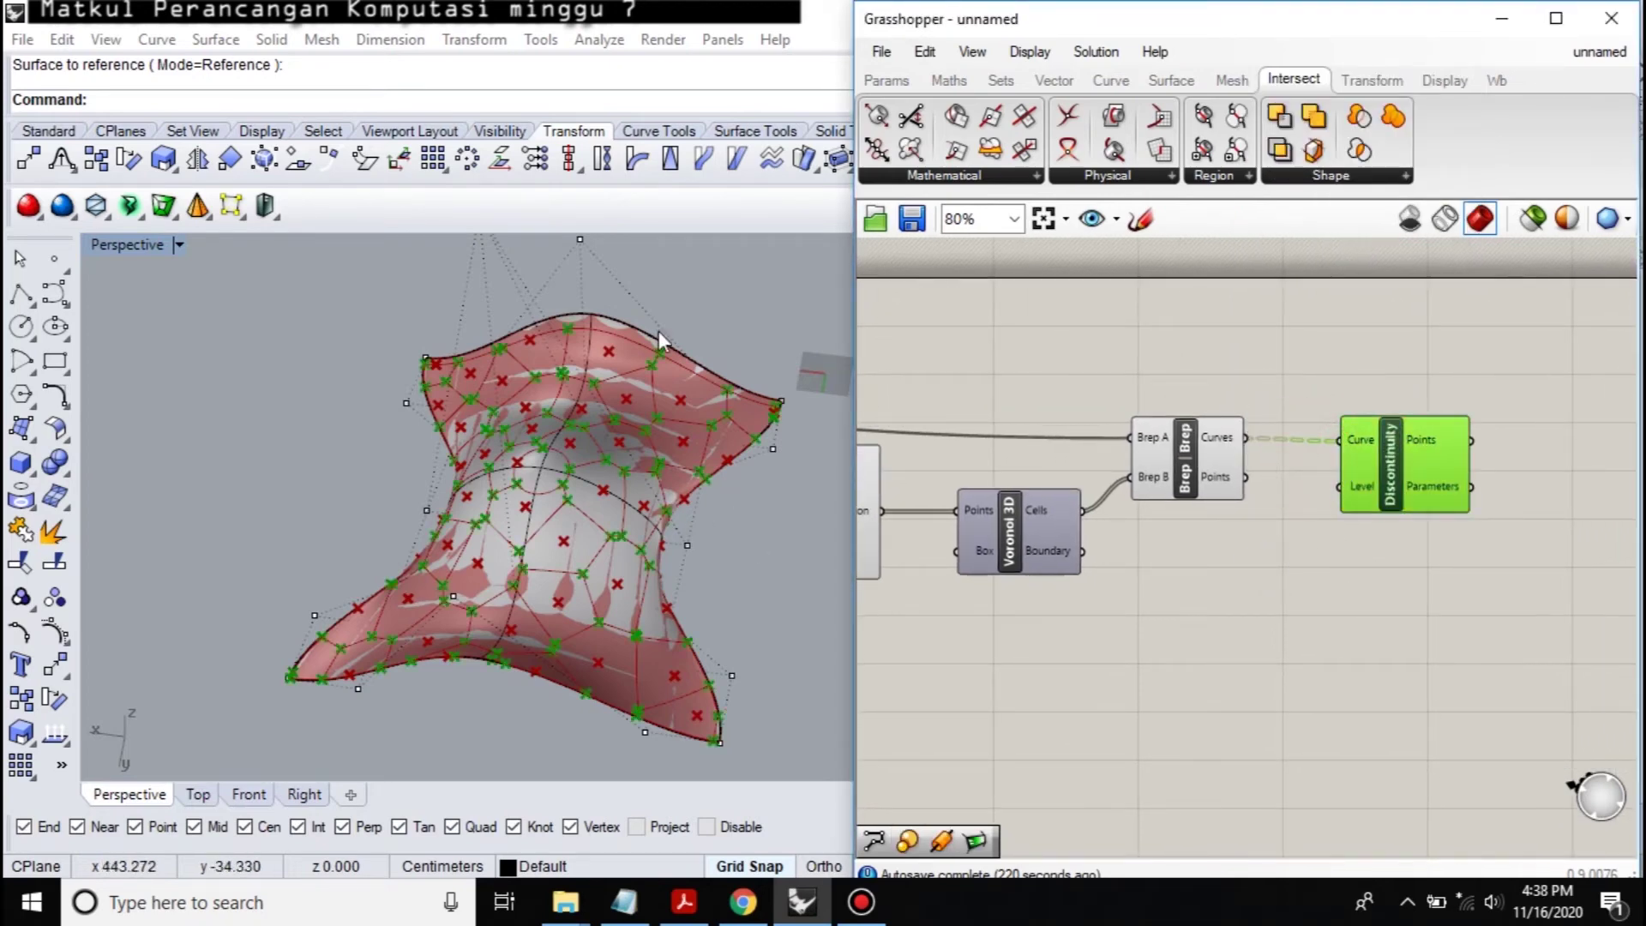
left_click(1214, 593)
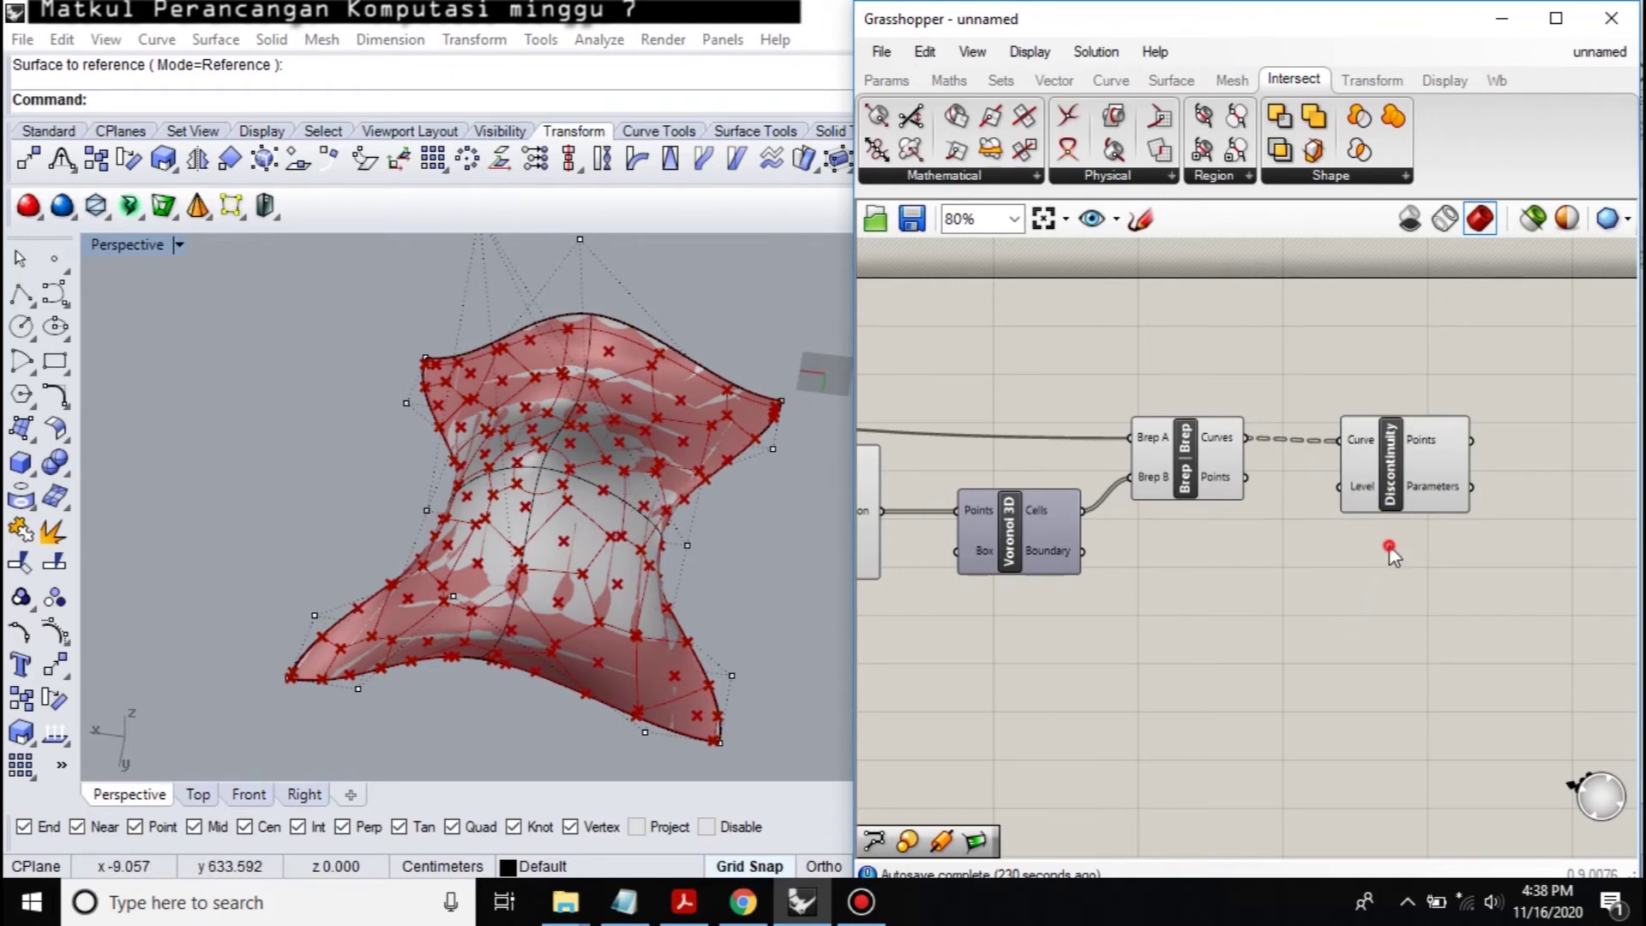
Step: Add a PolyLine component and connect the Discontinuity Points output to its Vertices input
right_click_drag(1393, 551, 1222, 524)
double_click(1370, 482)
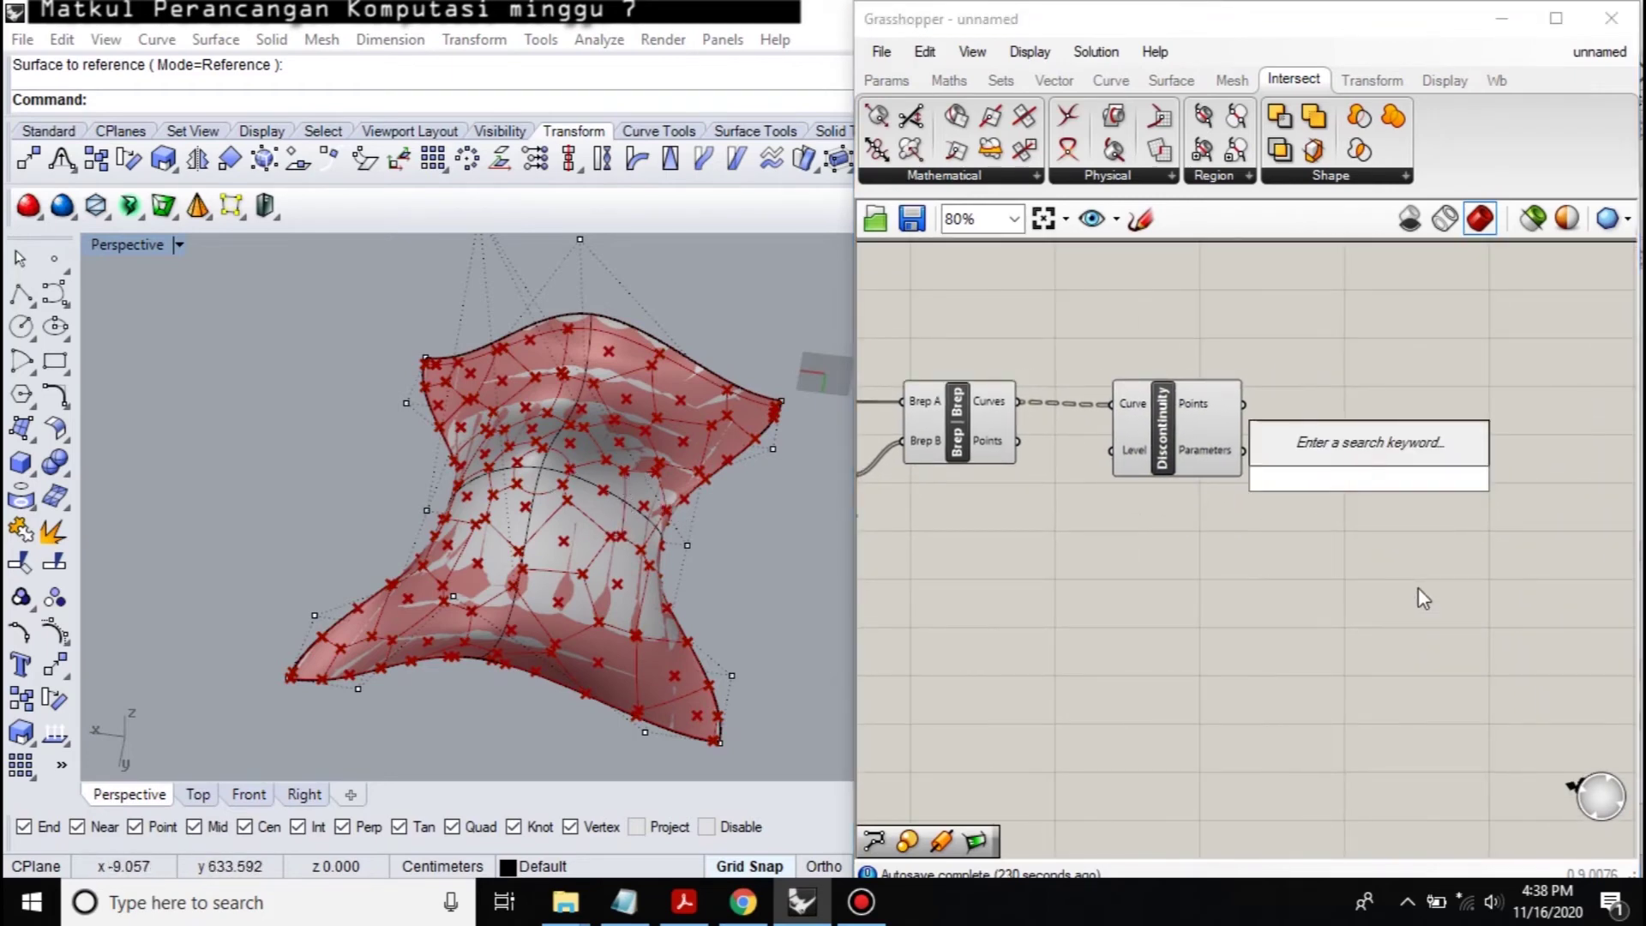
type("poly")
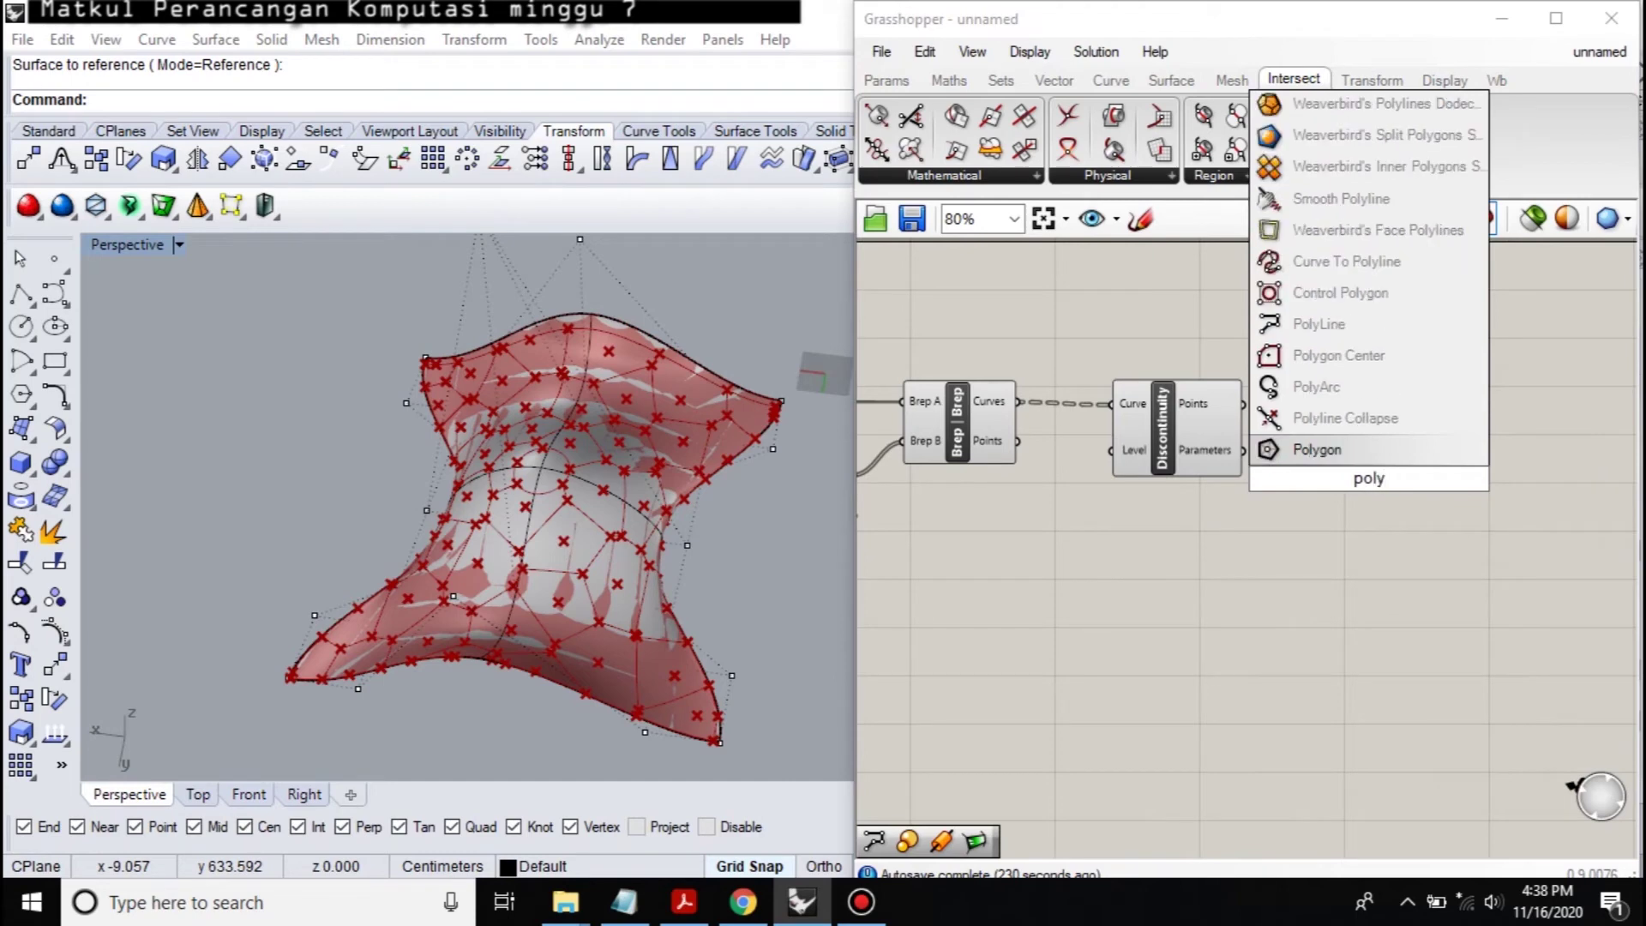
left_click(1320, 324)
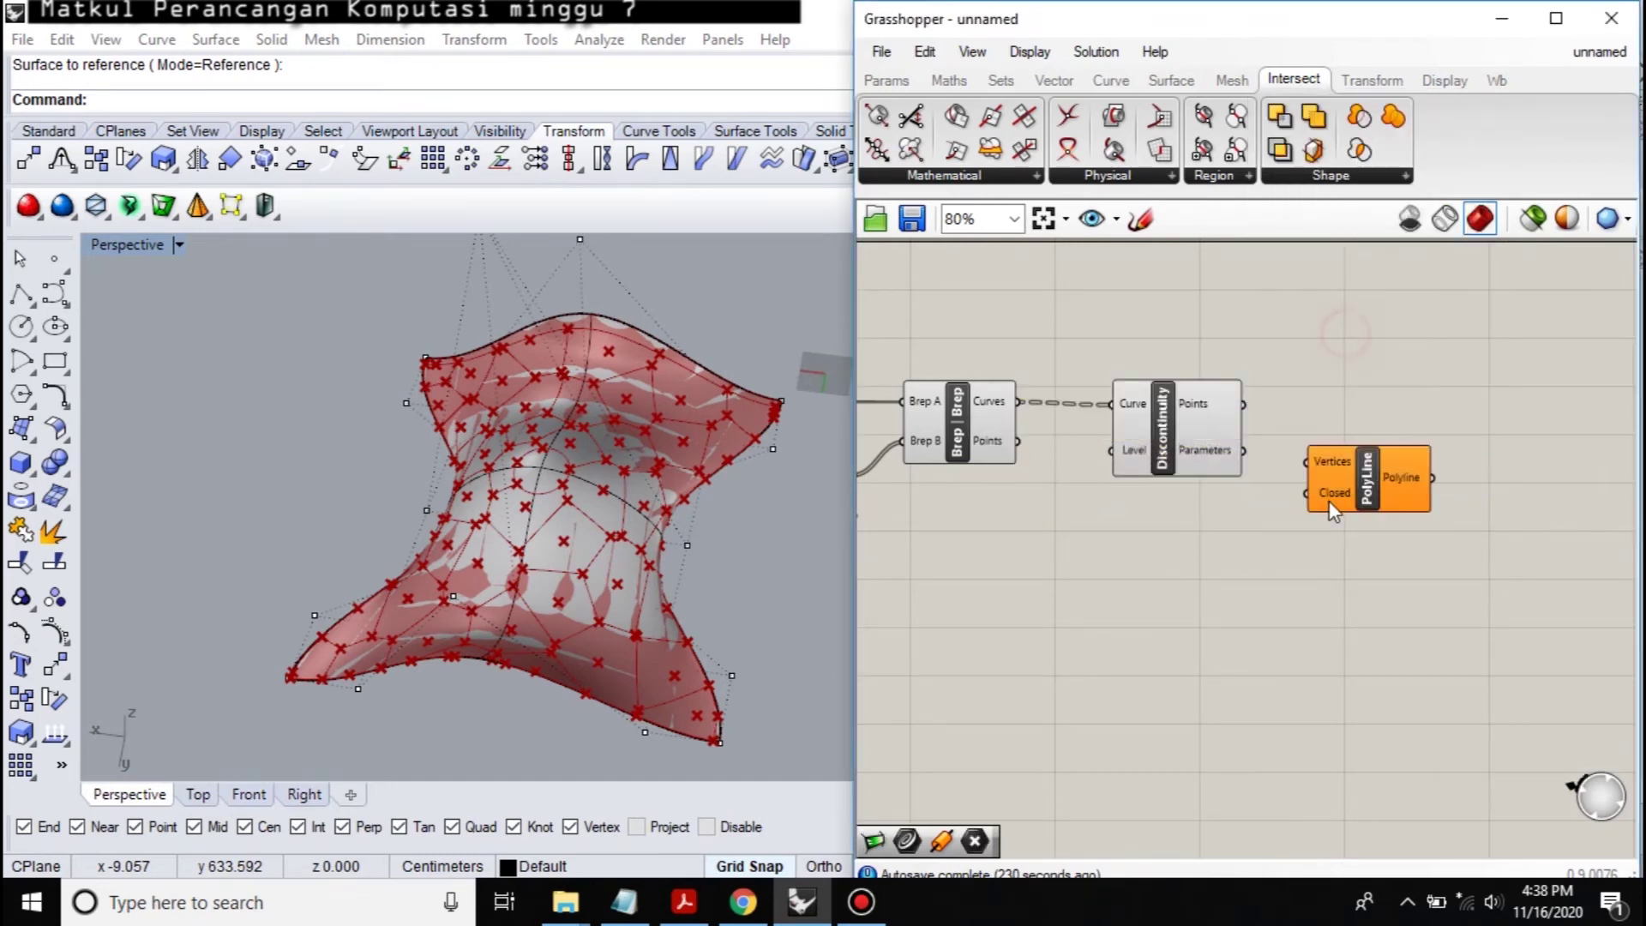
left_click_drag(1305, 461, 1245, 404)
scroll(1339, 501, "up", 3)
Step: Set the PolyLine component's Closed input to True and check the resulting outlines on the surface
left_click(1343, 502)
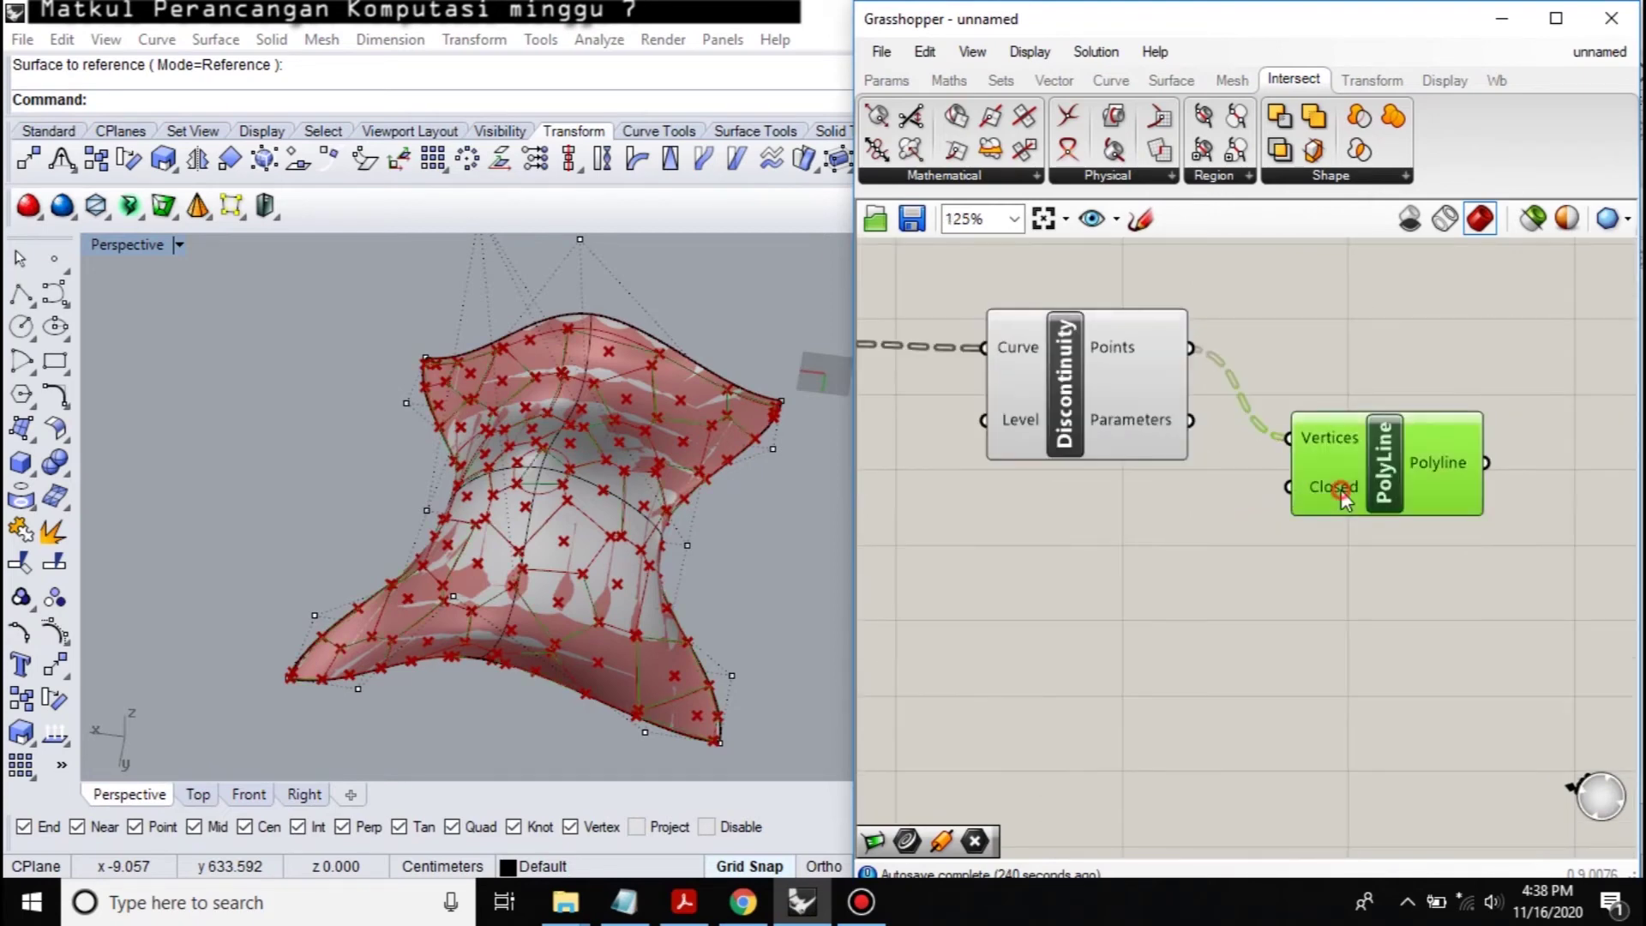
right_click(1340, 491)
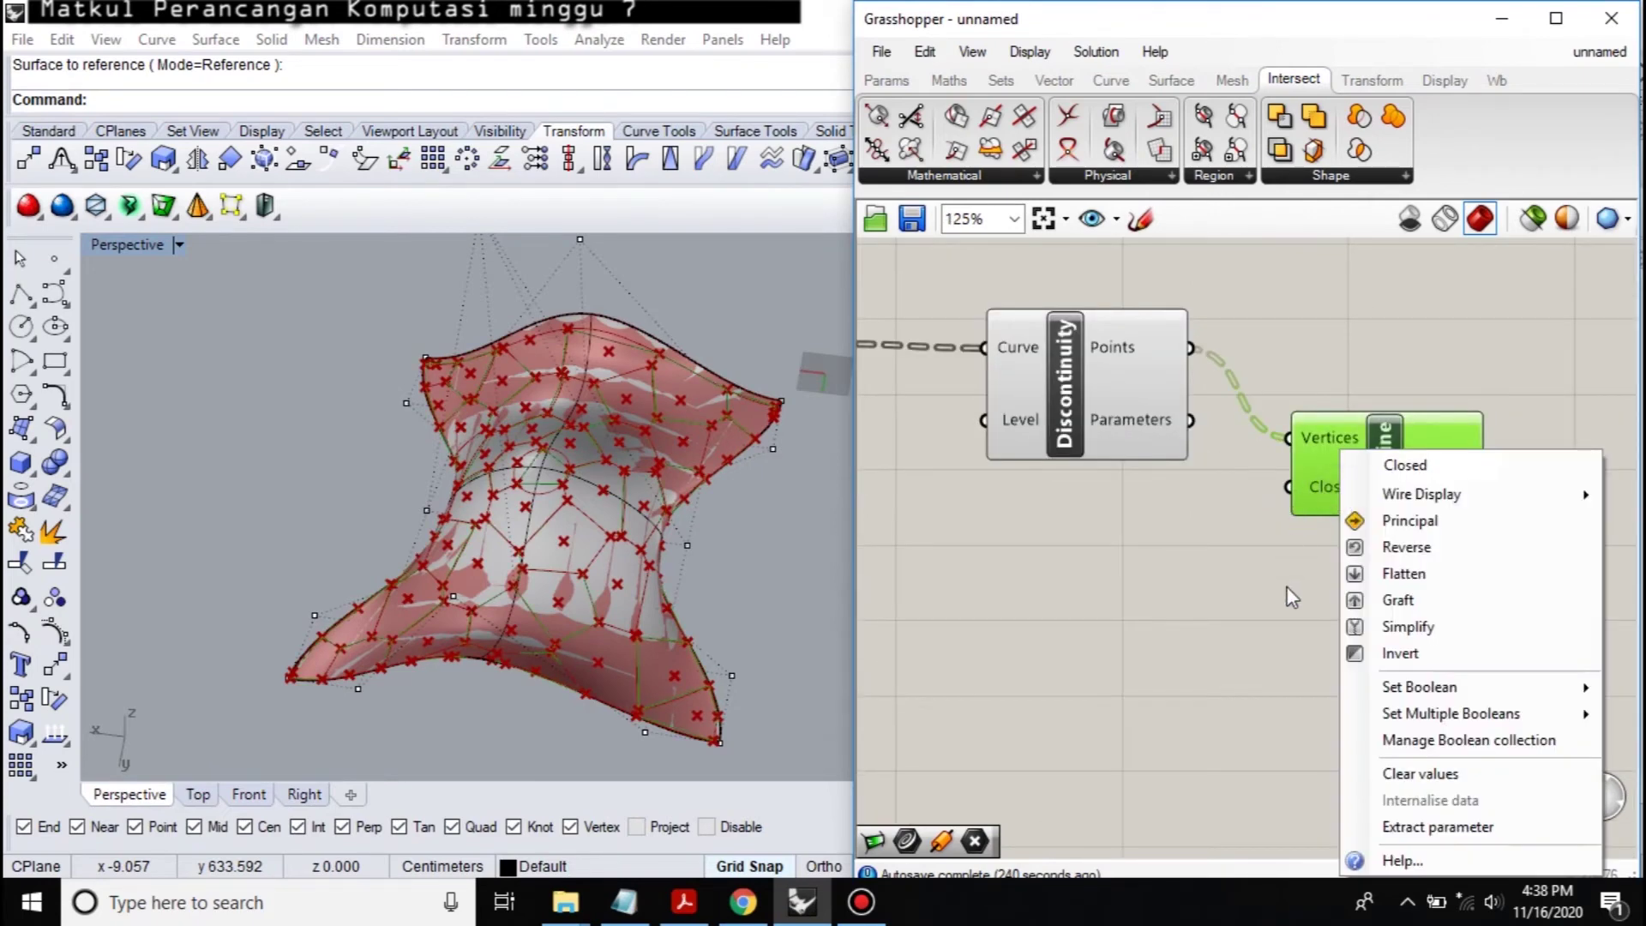
mouse_move(1417, 688)
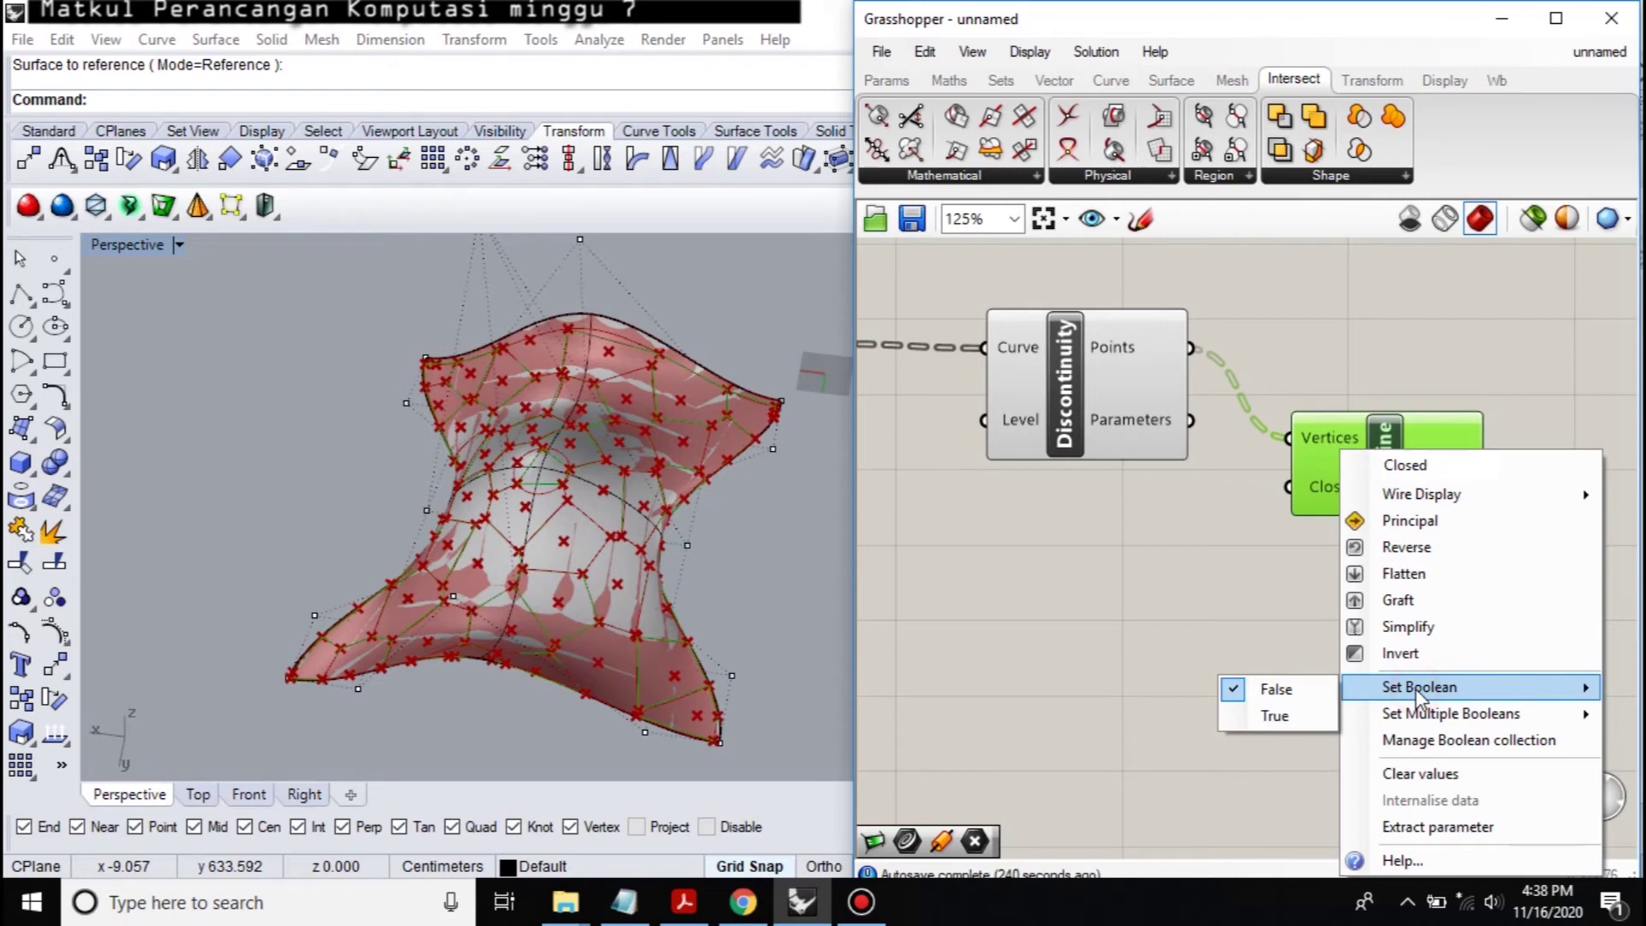
left_click(1283, 719)
scroll(757, 566, "up", 5)
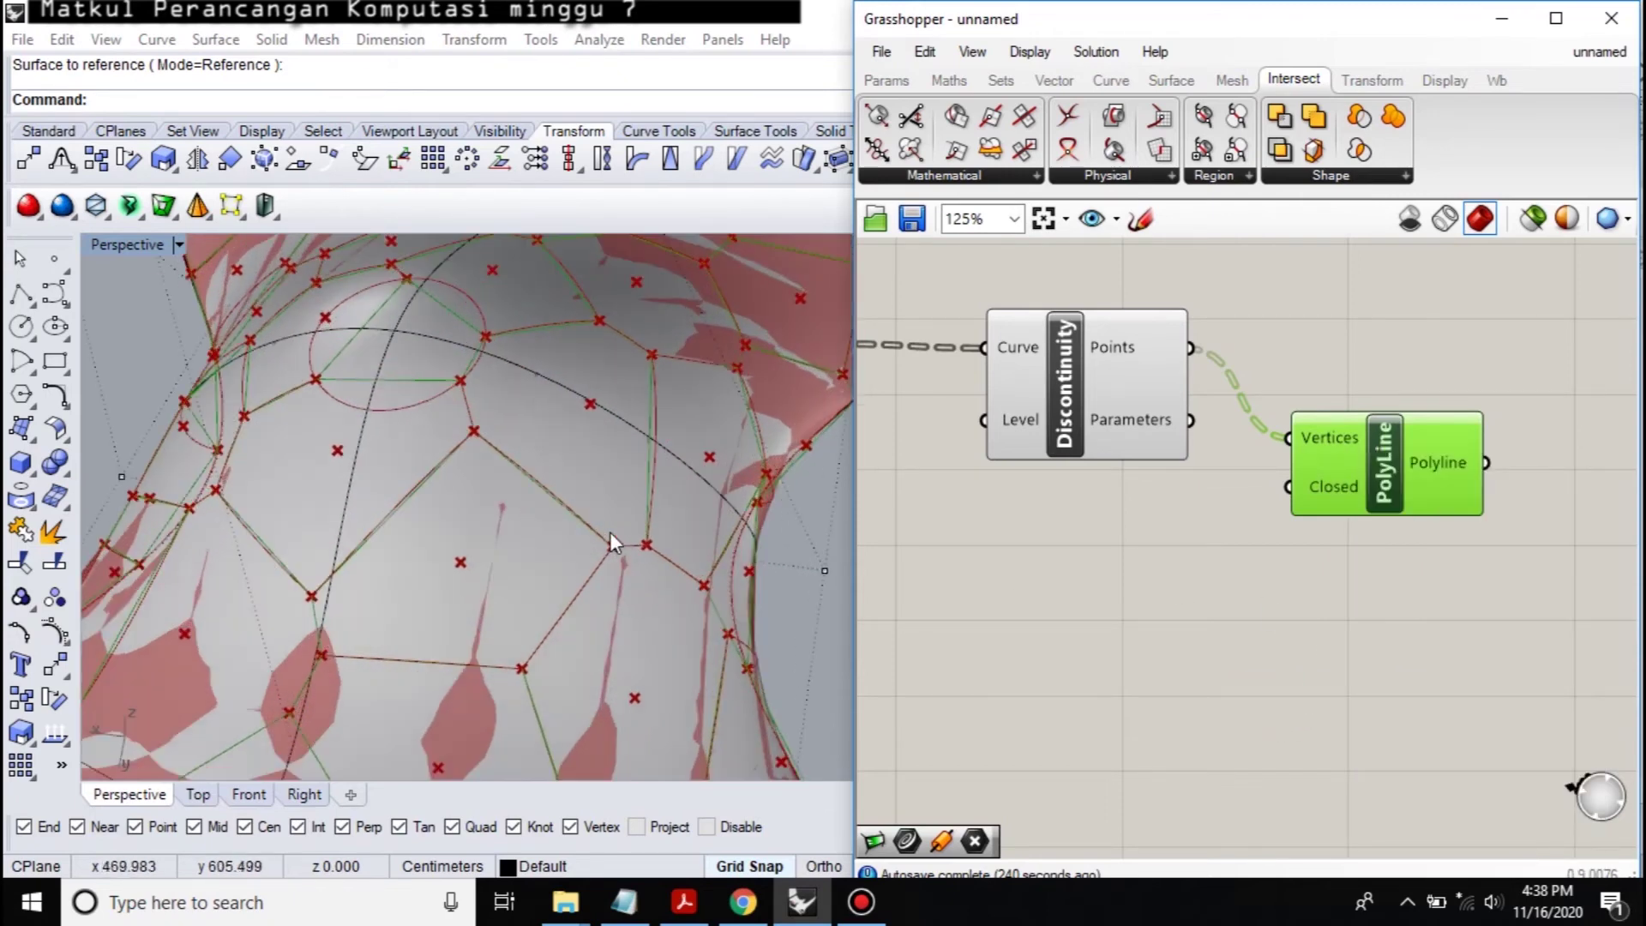
left_click(1094, 570)
left_click(1382, 496)
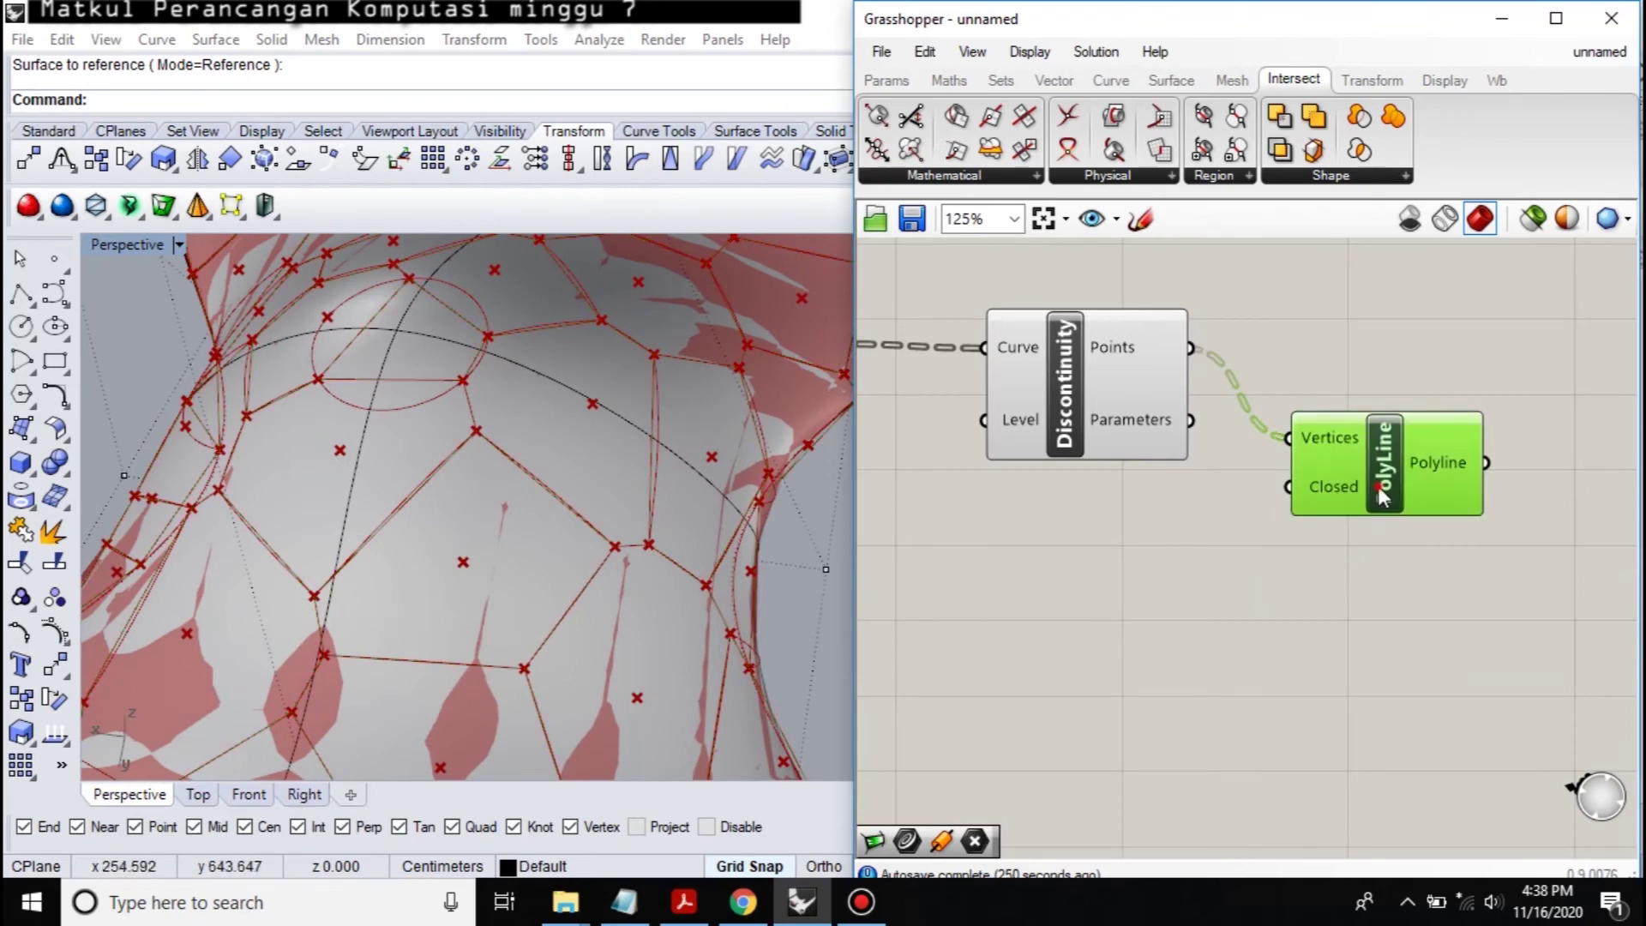
left_click(1140, 607)
Step: Add a Weaverbird's Picture Frame component and connect the Polyline output to its Mesh/Polylines input
scroll(1285, 655, "down", 3)
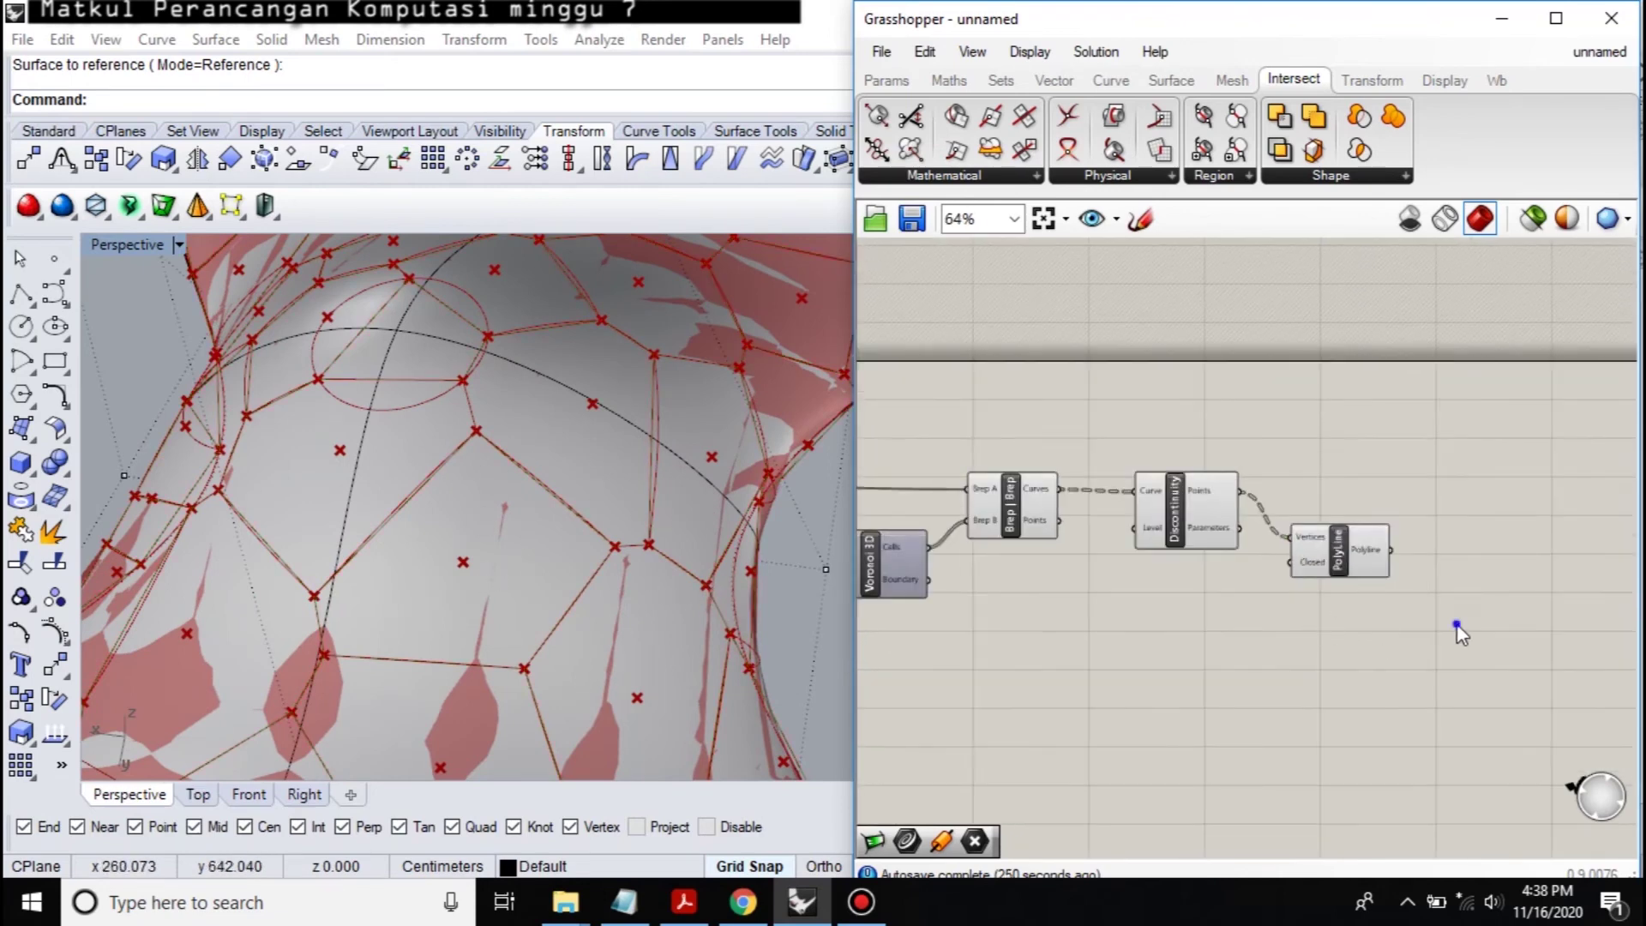
right_click_drag(1455, 624, 1209, 550)
left_click(1066, 463)
left_click(1264, 517)
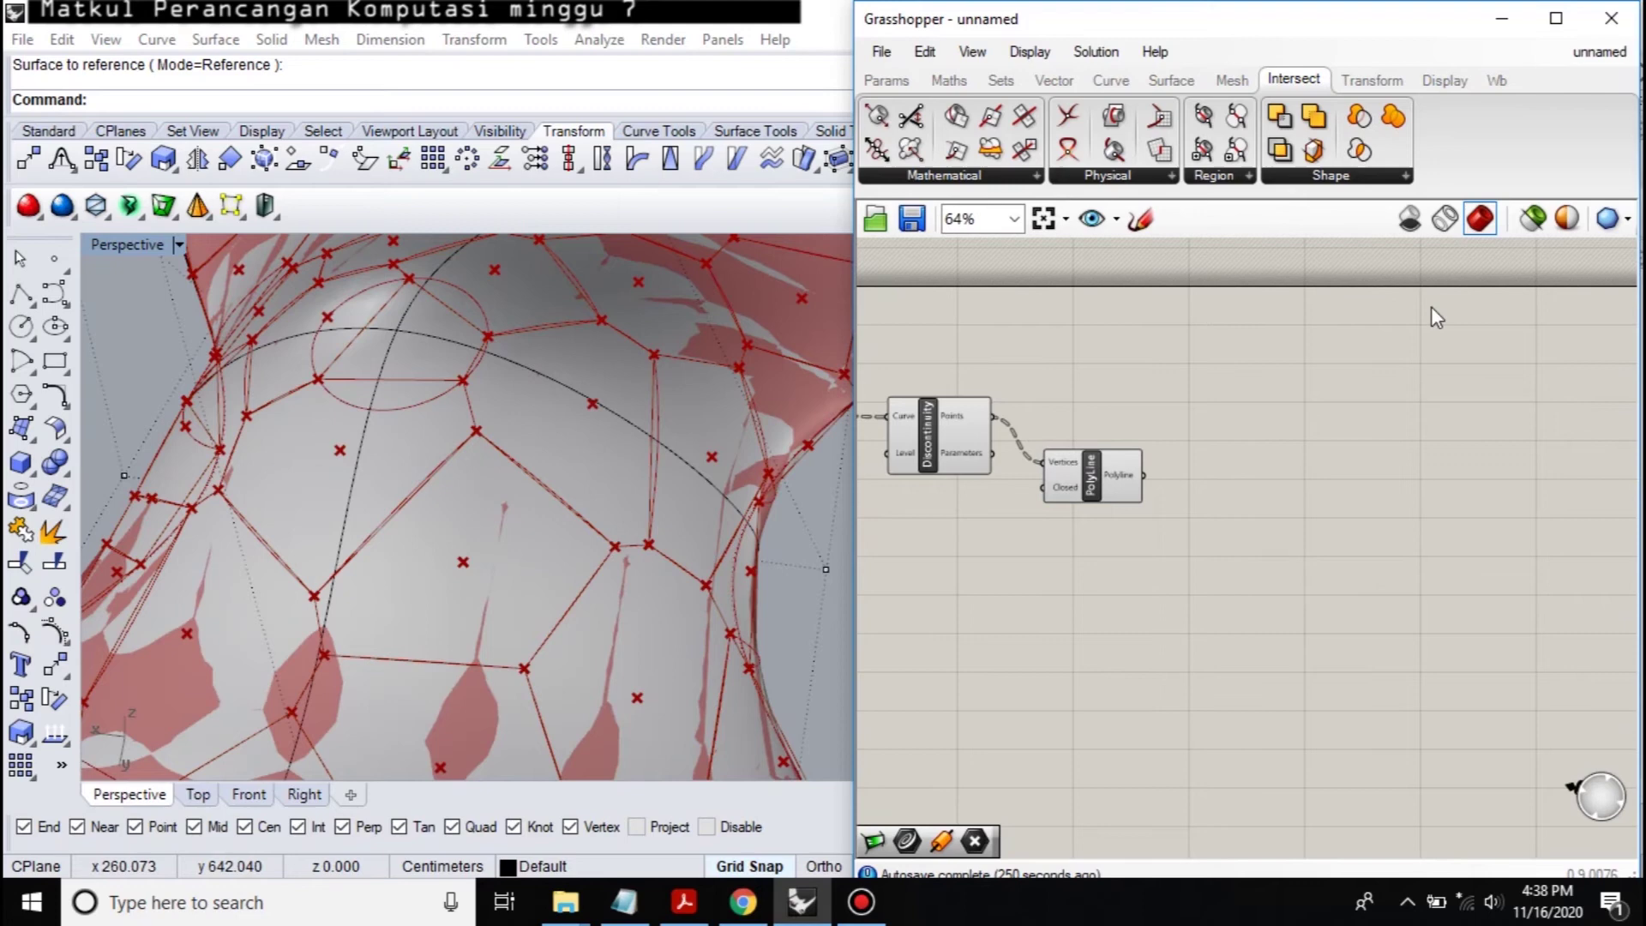
left_click(1497, 80)
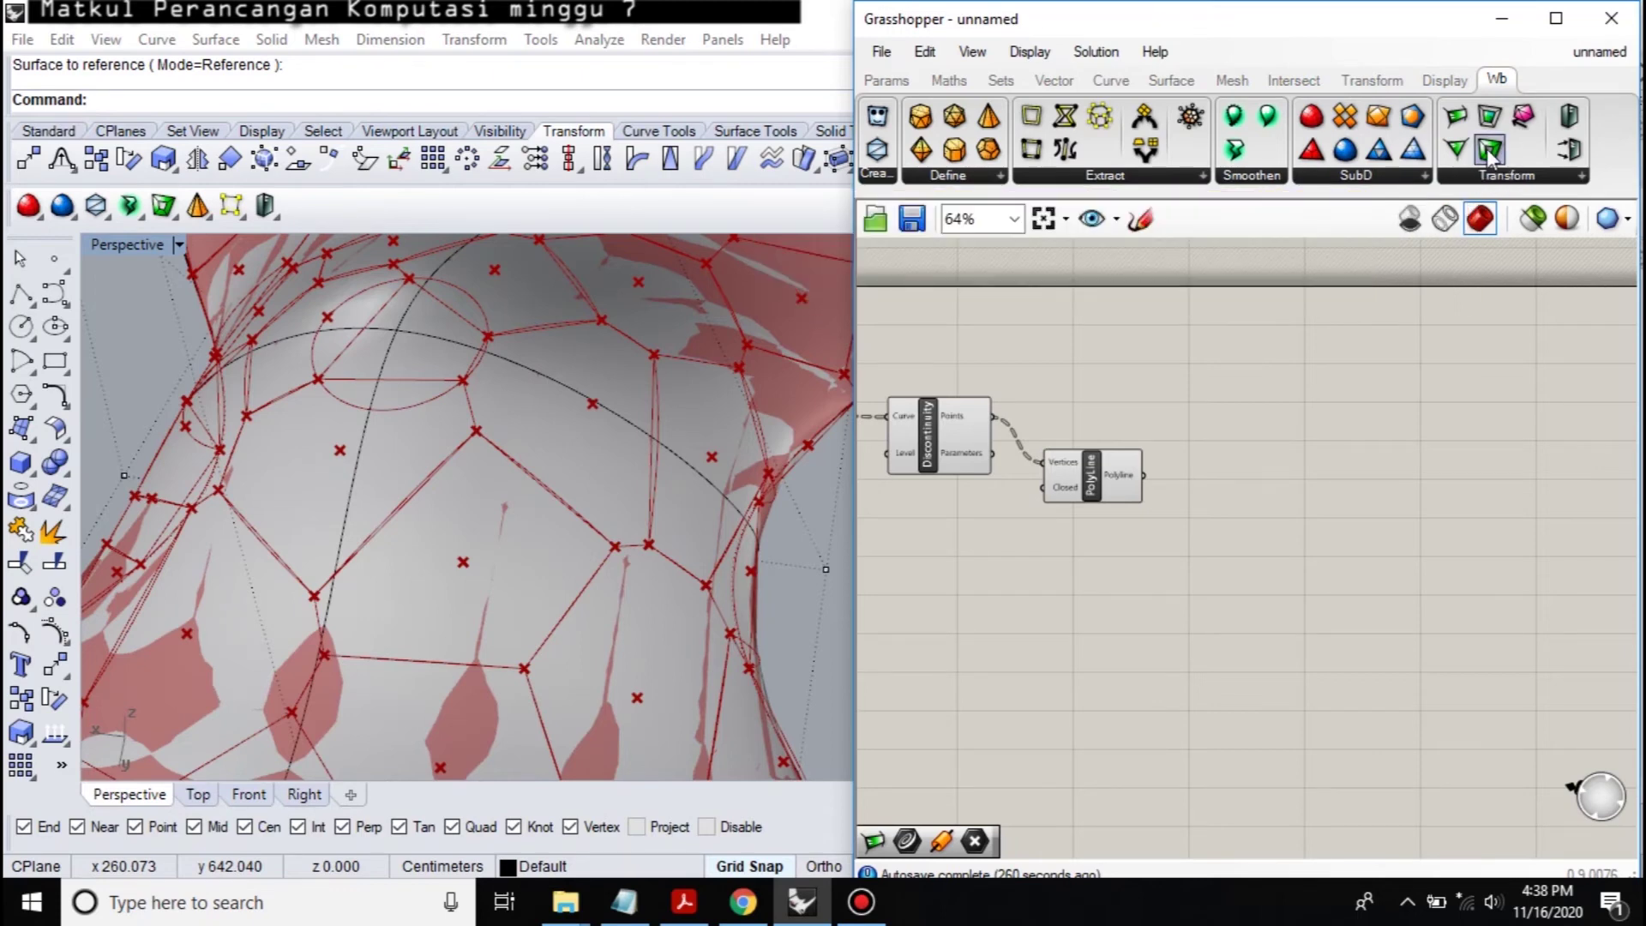
left_click_drag(1489, 153, 1295, 463)
scroll(1209, 513, "up", 1)
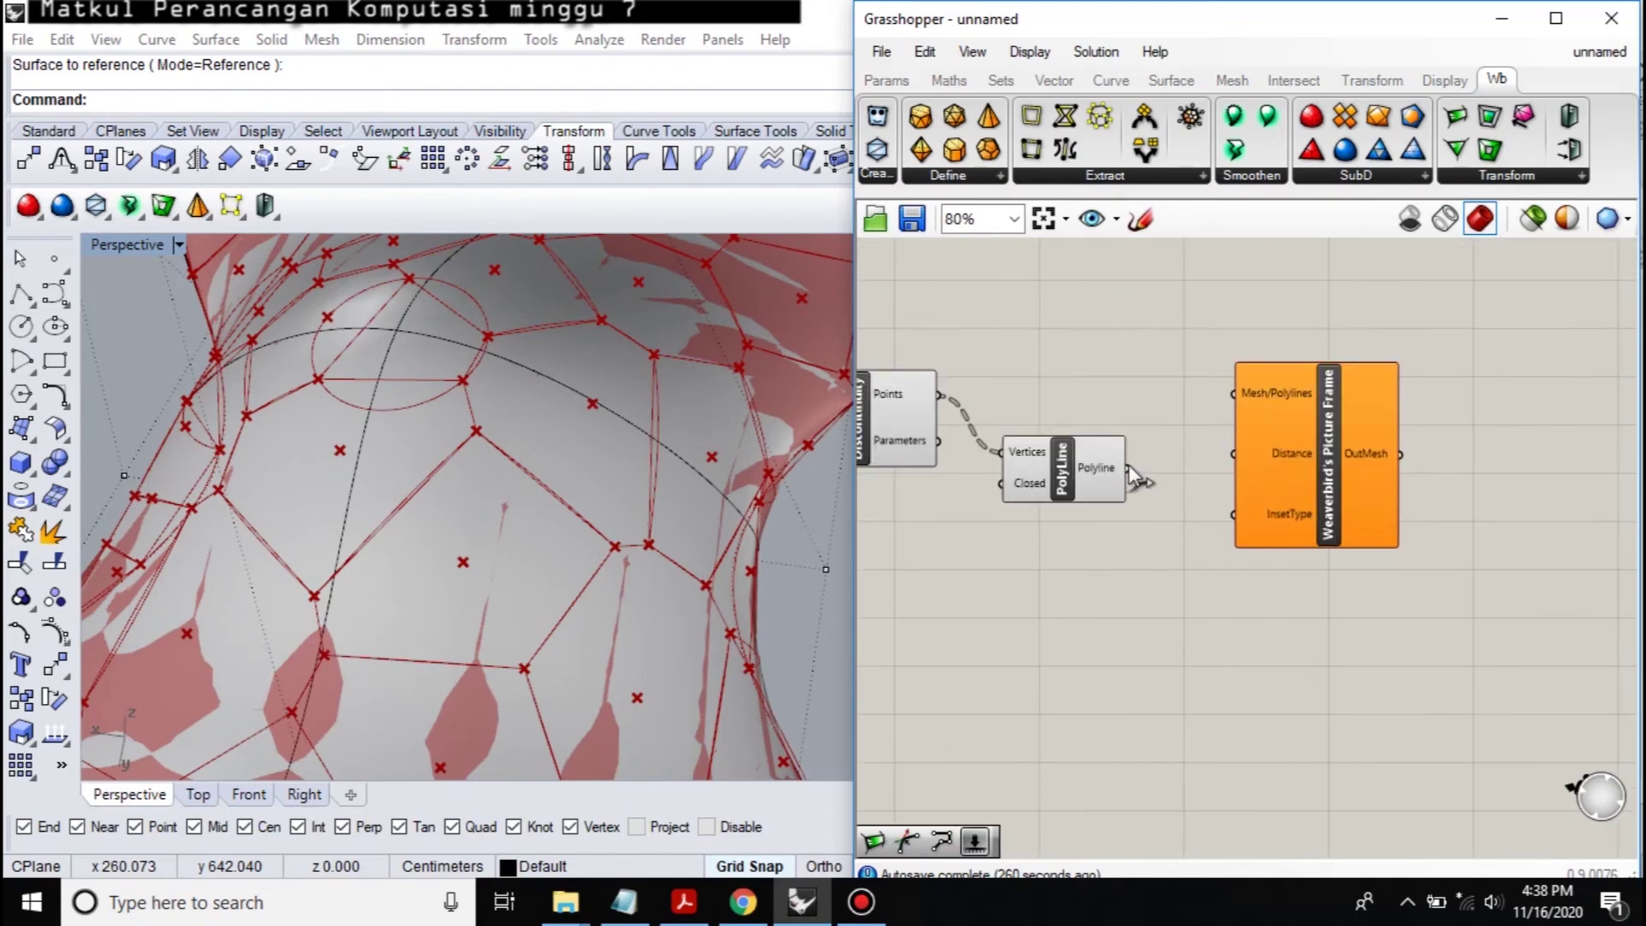
left_click_drag(1246, 400, 1247, 398)
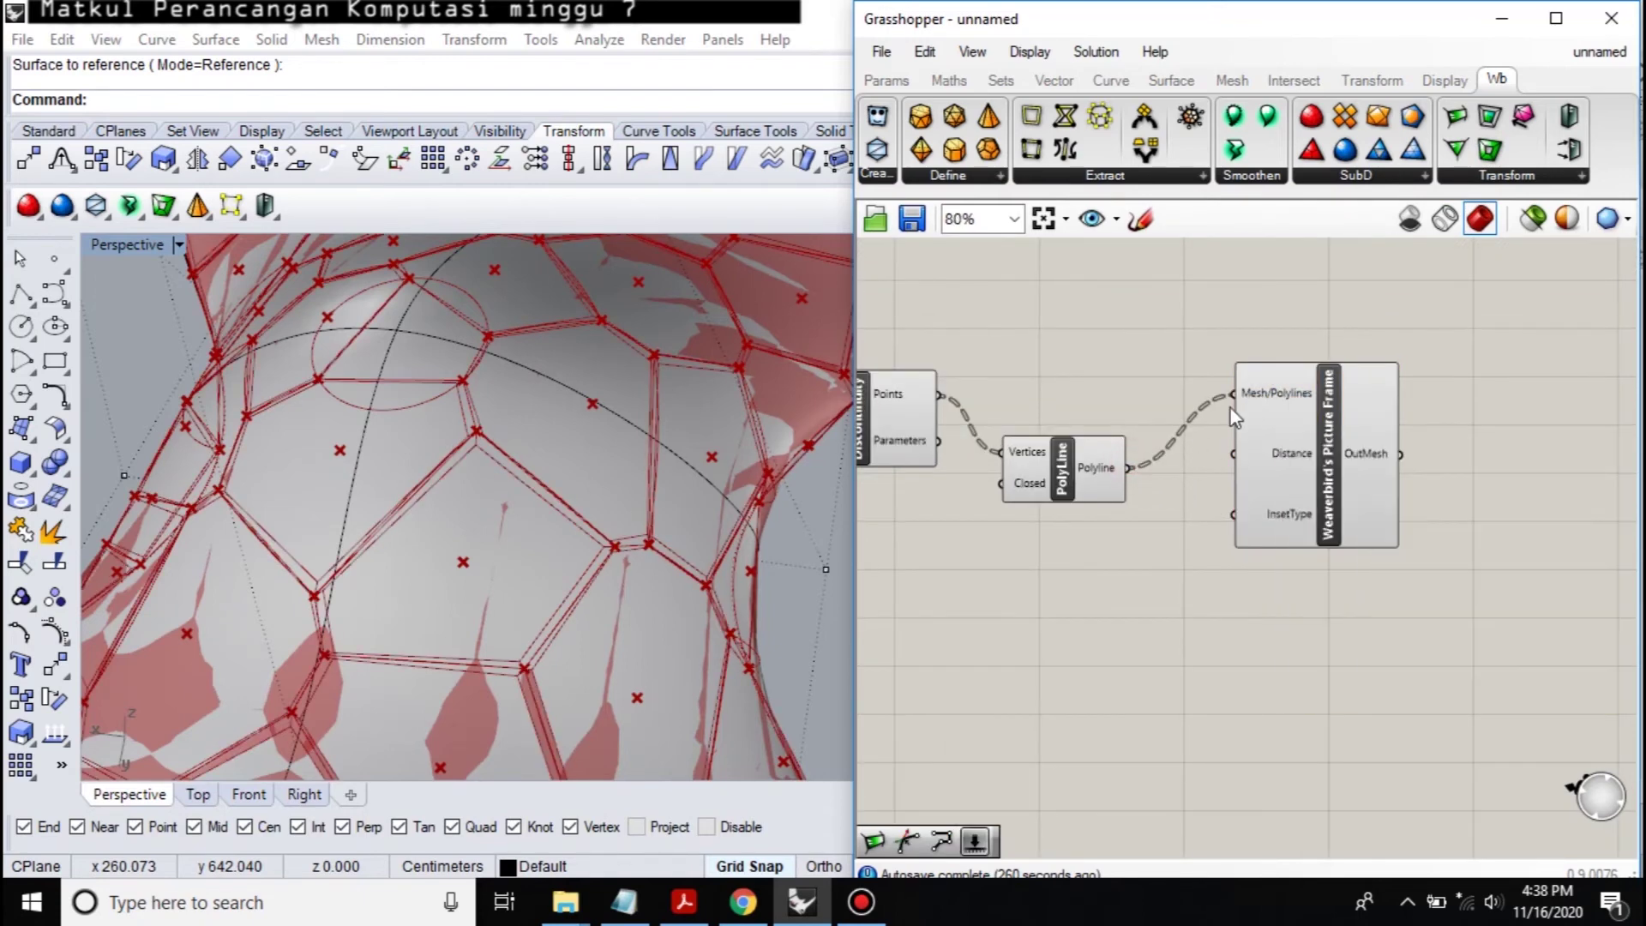
Step: Inspect the framed cells and bake the Picture Frame mesh into the model
scroll(679, 533, "up", 5)
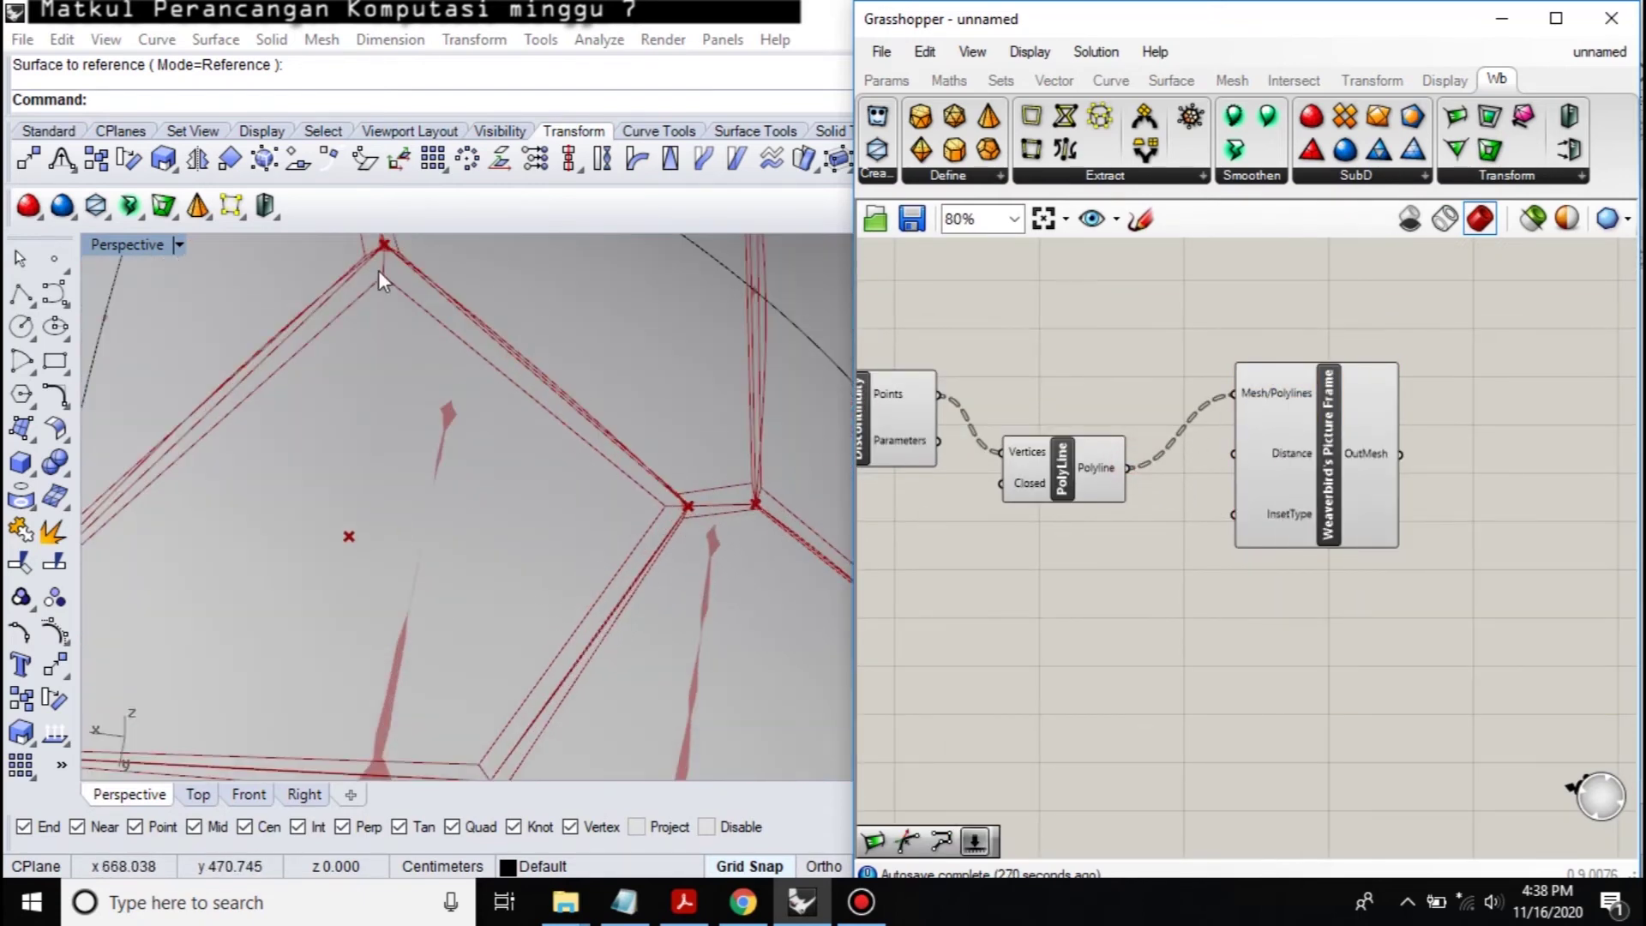
scroll(429, 369, "down", 3)
right_click_drag(508, 448, 640, 519)
scroll(583, 515, "down", 5)
right_click_drag(501, 521, 731, 453, "shift")
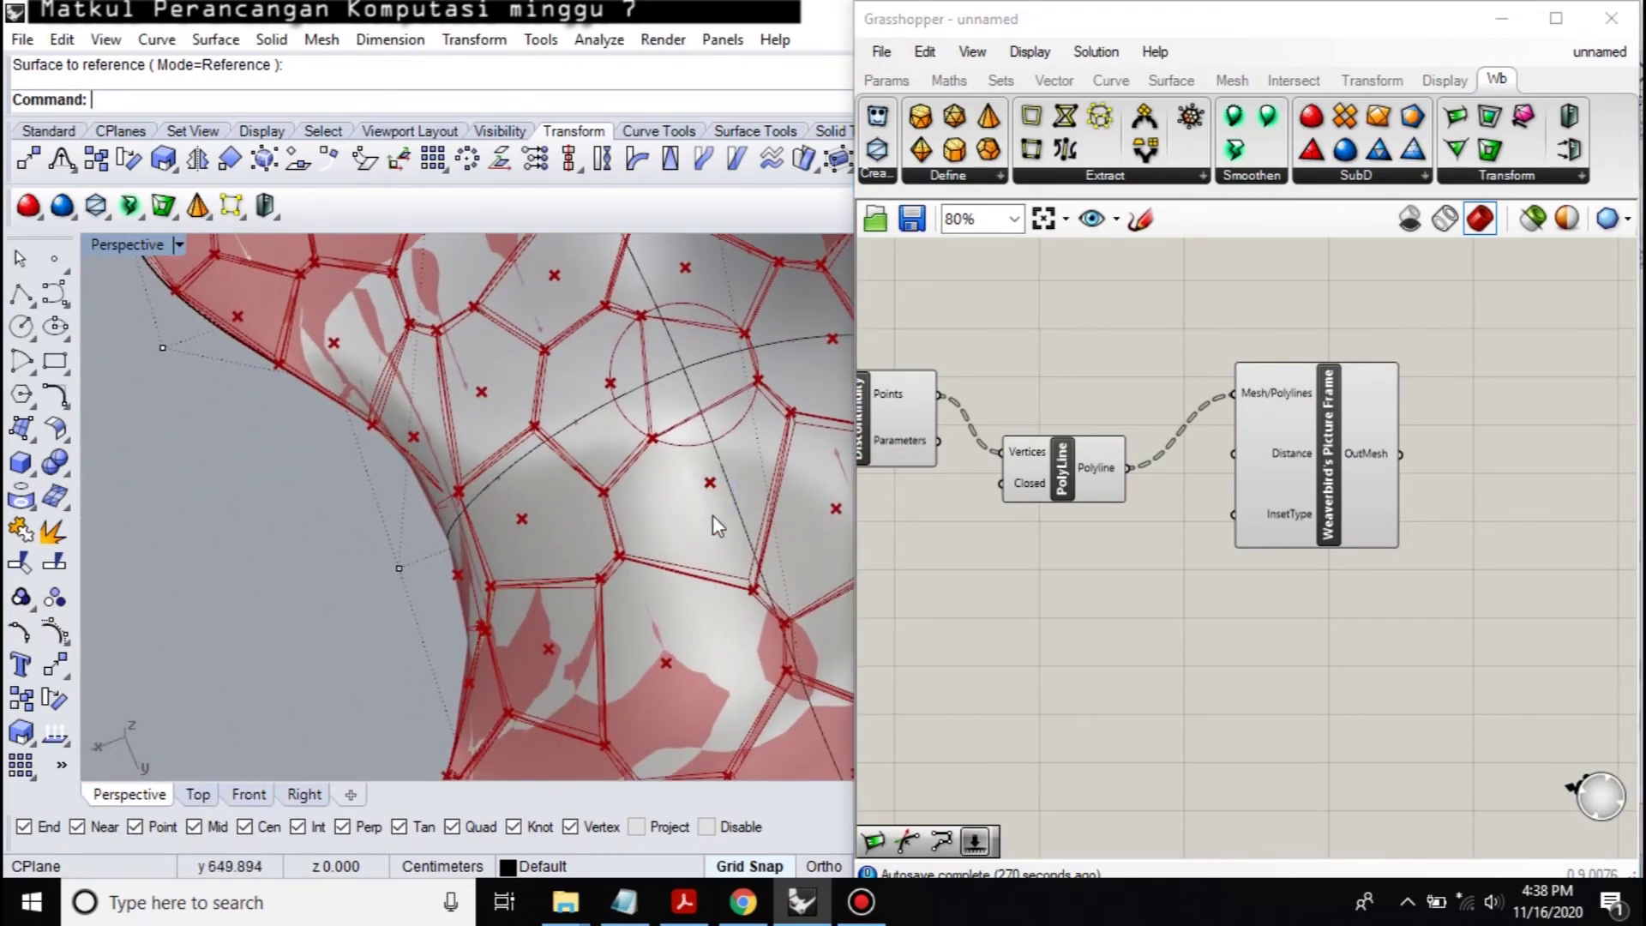
left_click(1330, 474)
right_click(1330, 449)
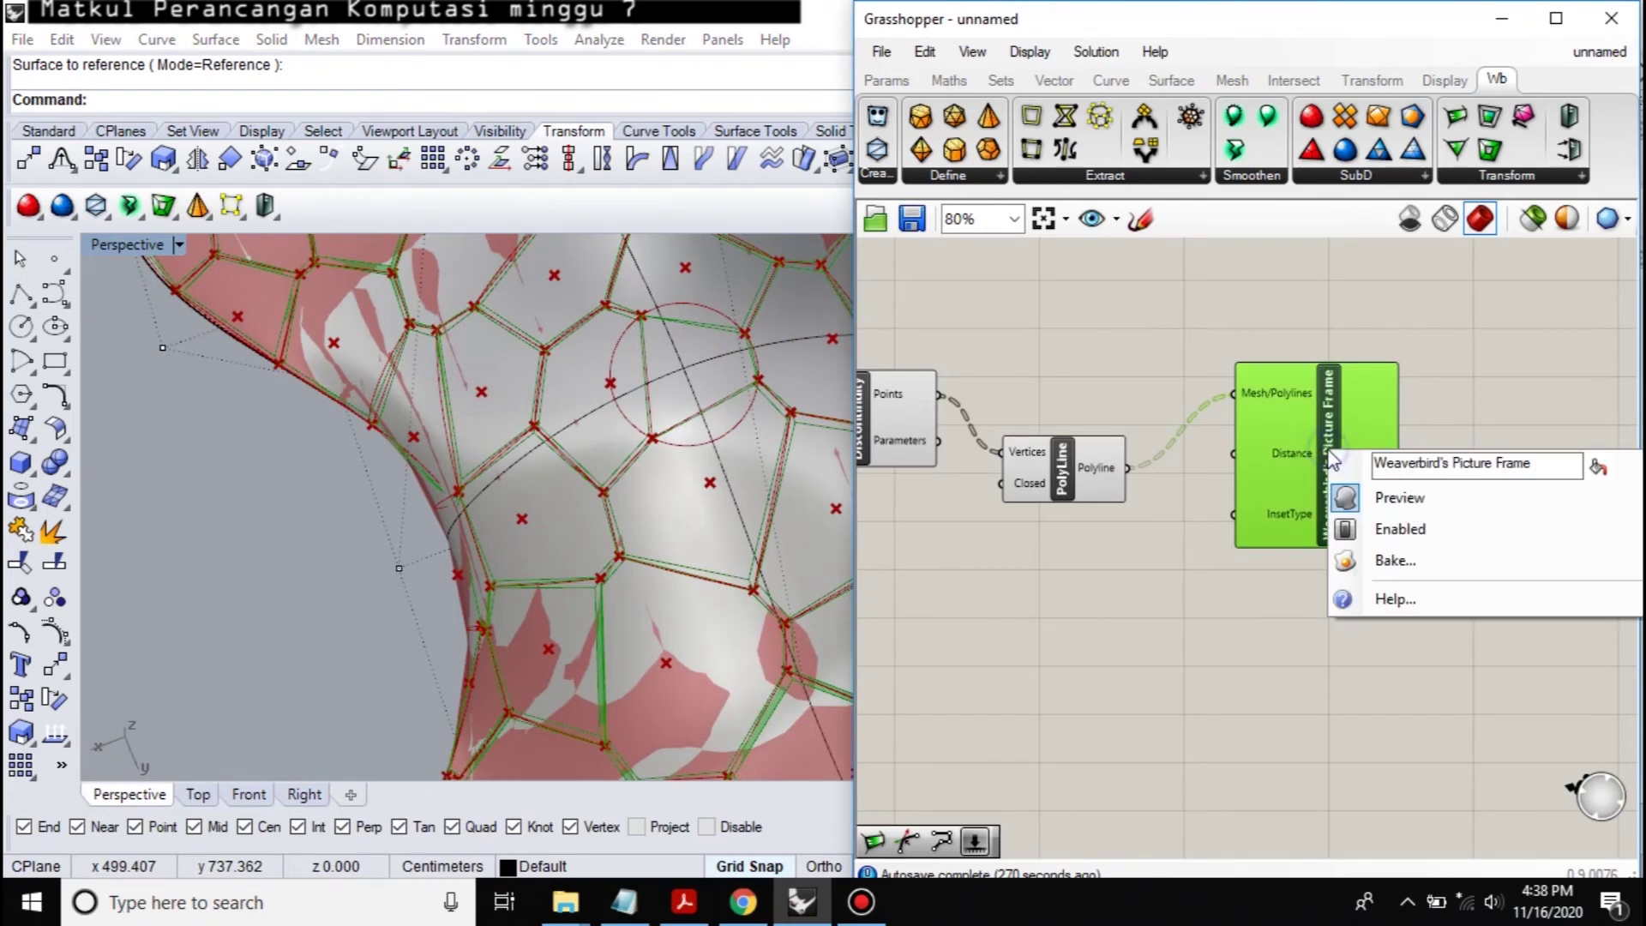
left_click(1341, 573)
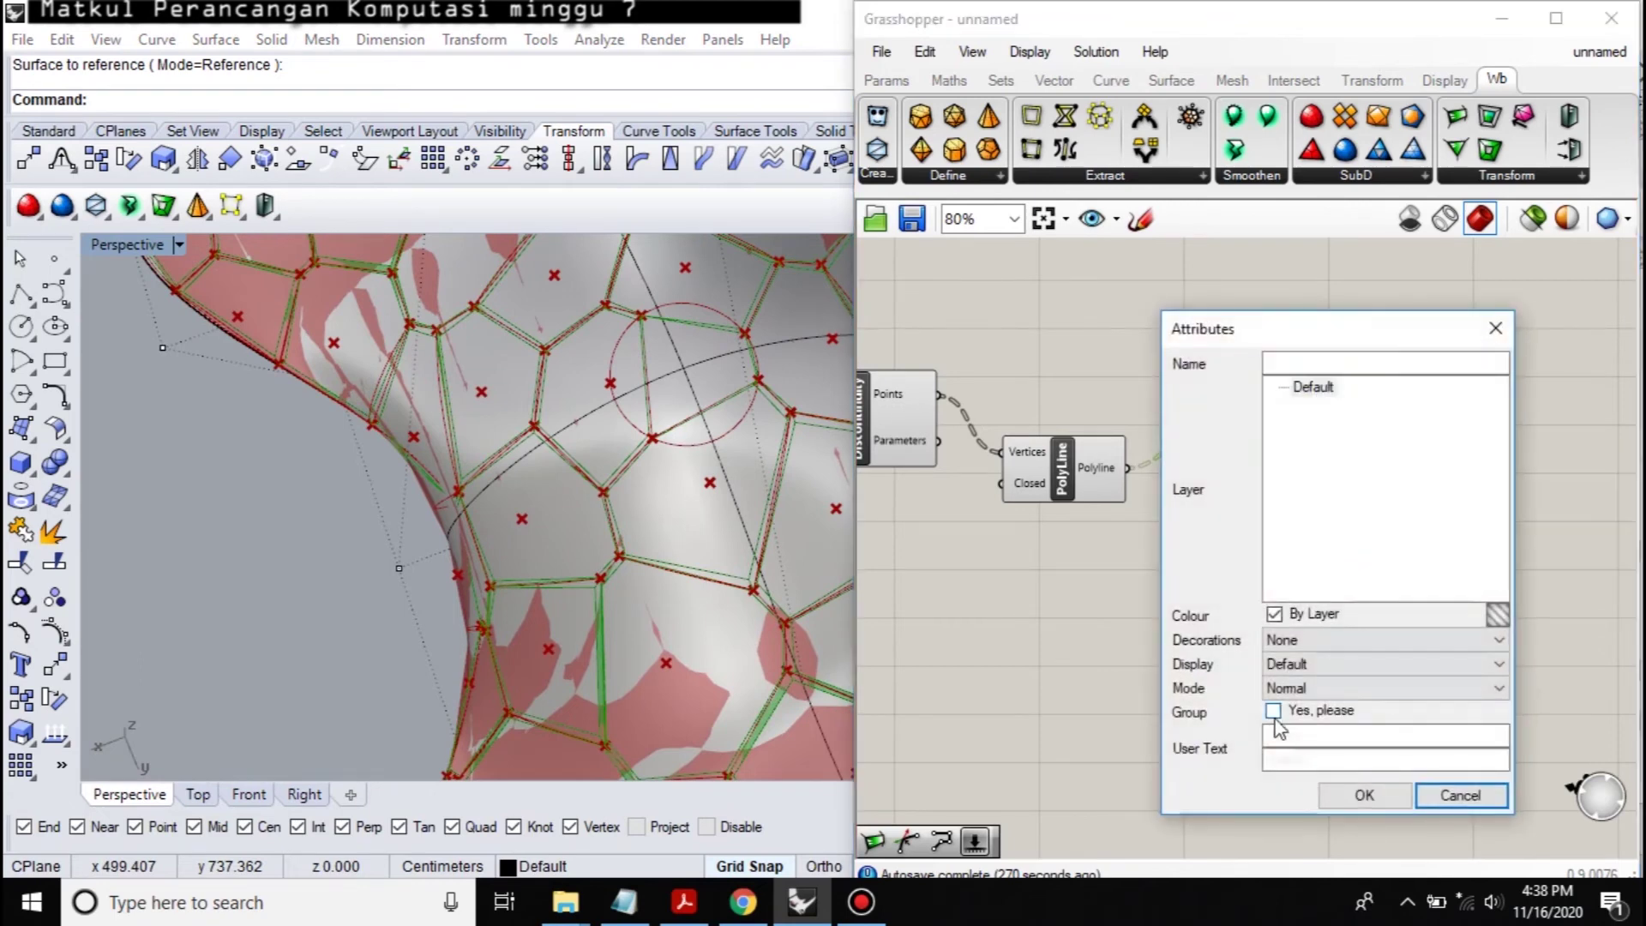
left_click(1341, 795)
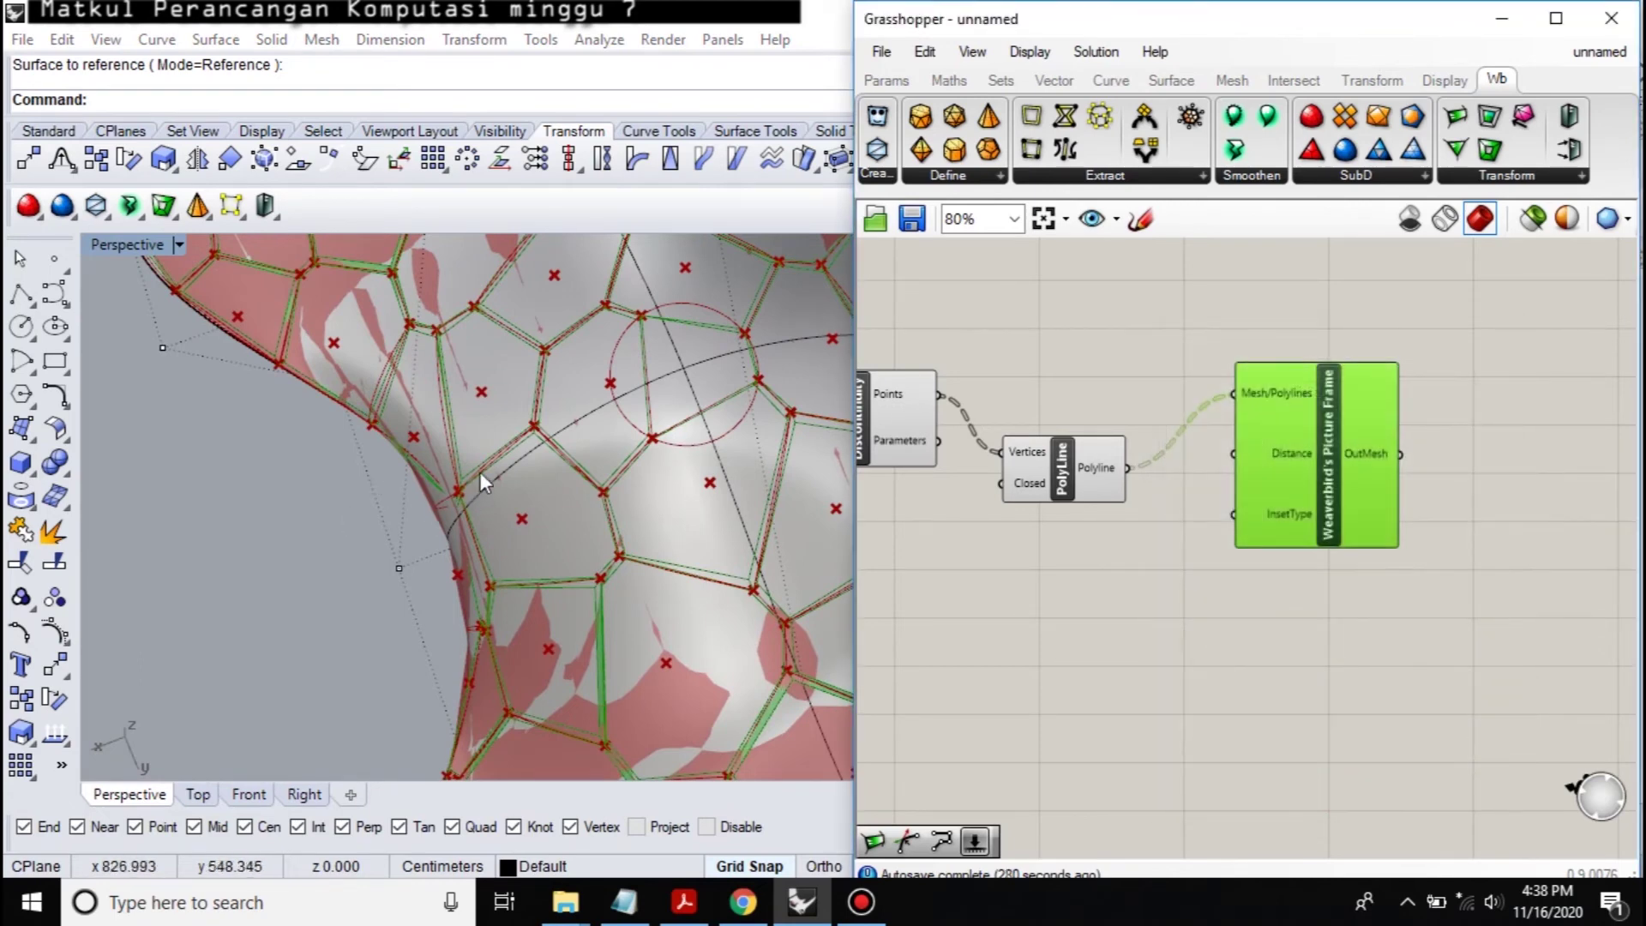
scroll(477, 477, "down", 10)
scroll(526, 569, "up", 4)
right_click_drag(527, 570, 636, 407)
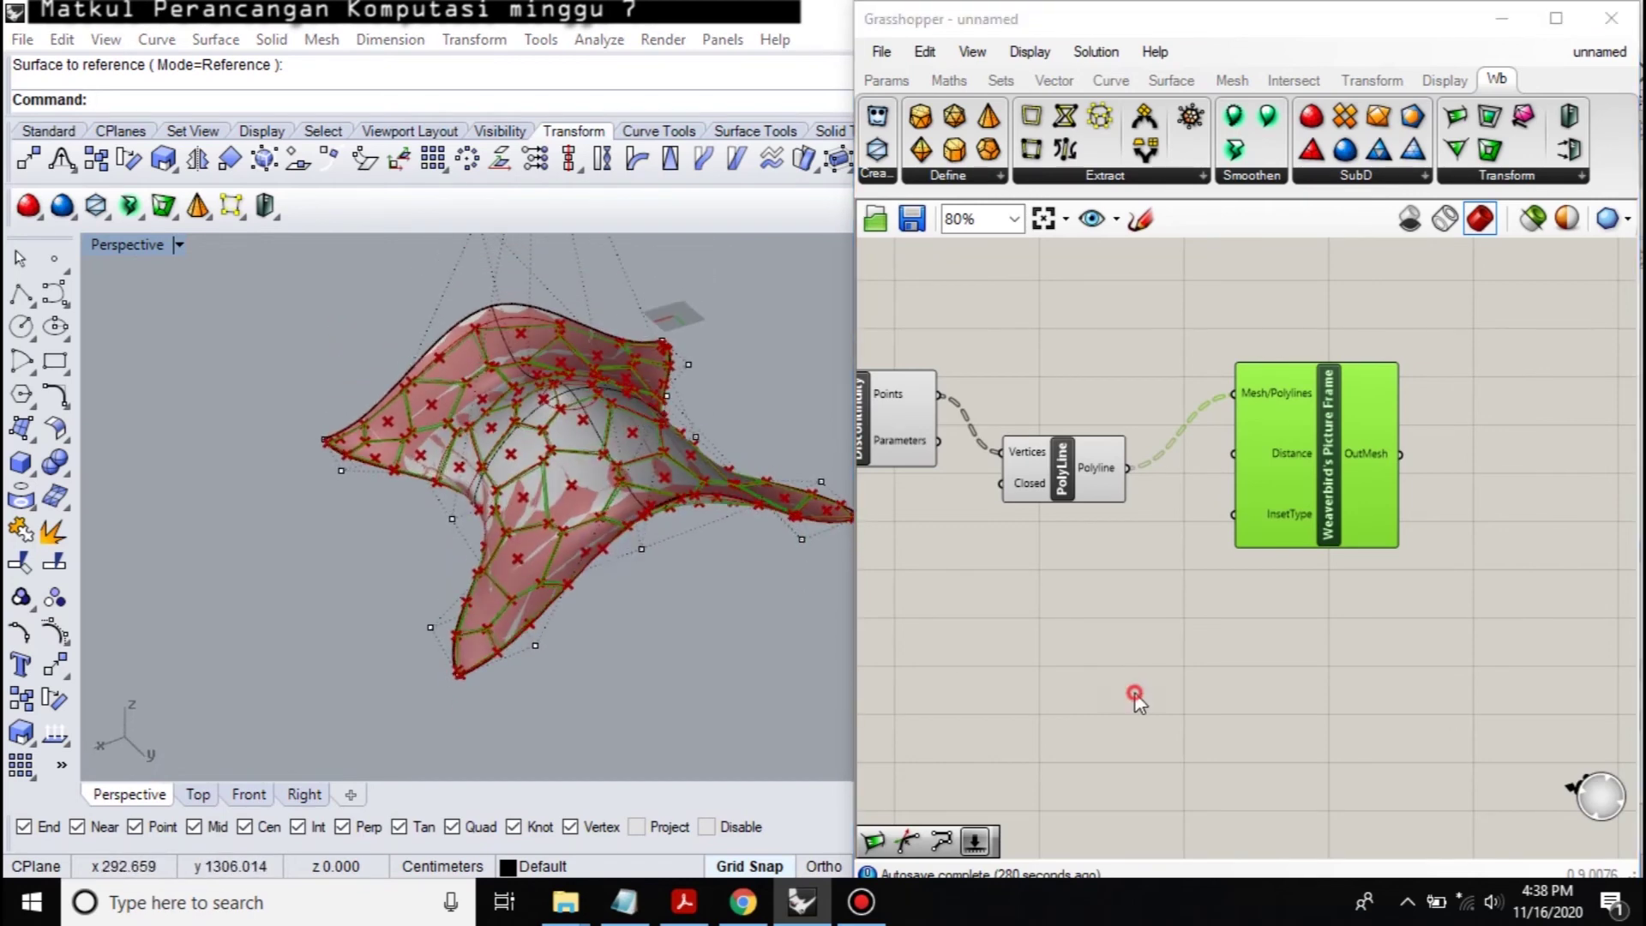
Step: Delete all components of the Grasshopper definition from the canvas
left_click(1134, 692)
scroll(1137, 576, "down", 2)
right_click_drag(1018, 625, 1383, 578)
right_click_drag(602, 485, 651, 444)
scroll(1275, 531, "down", 5)
scroll(1275, 532, "down", 2)
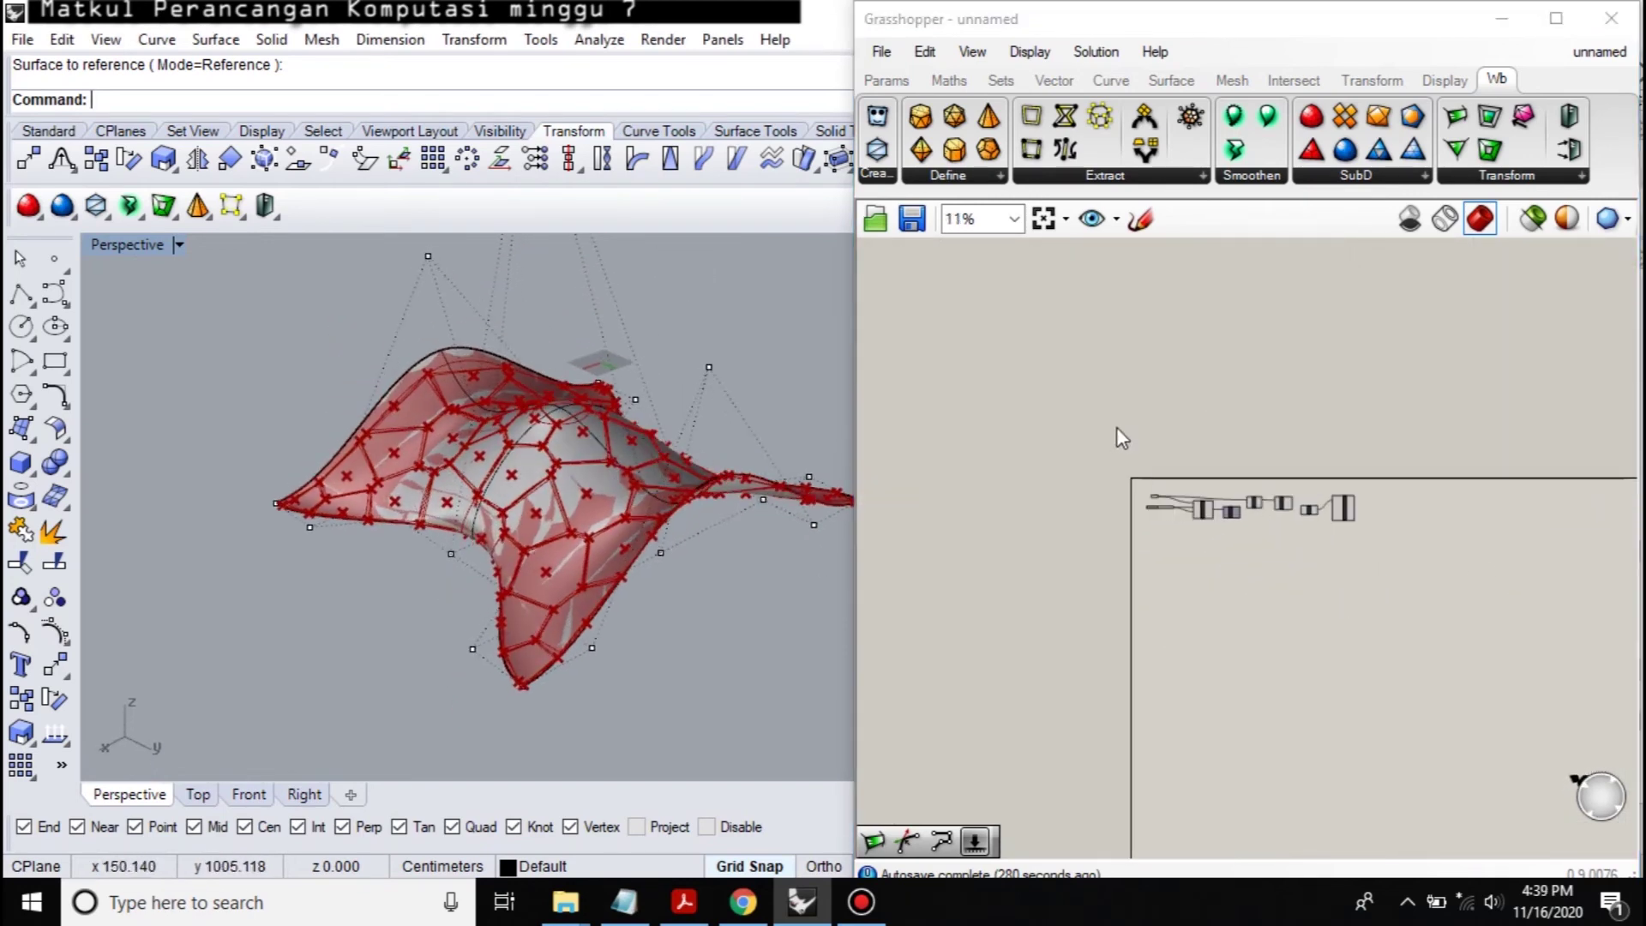
left_click_drag(1117, 438, 1455, 602)
key("Delete")
left_click(799, 589)
scroll(578, 500, "up", 5)
scroll(577, 410, "down", 3)
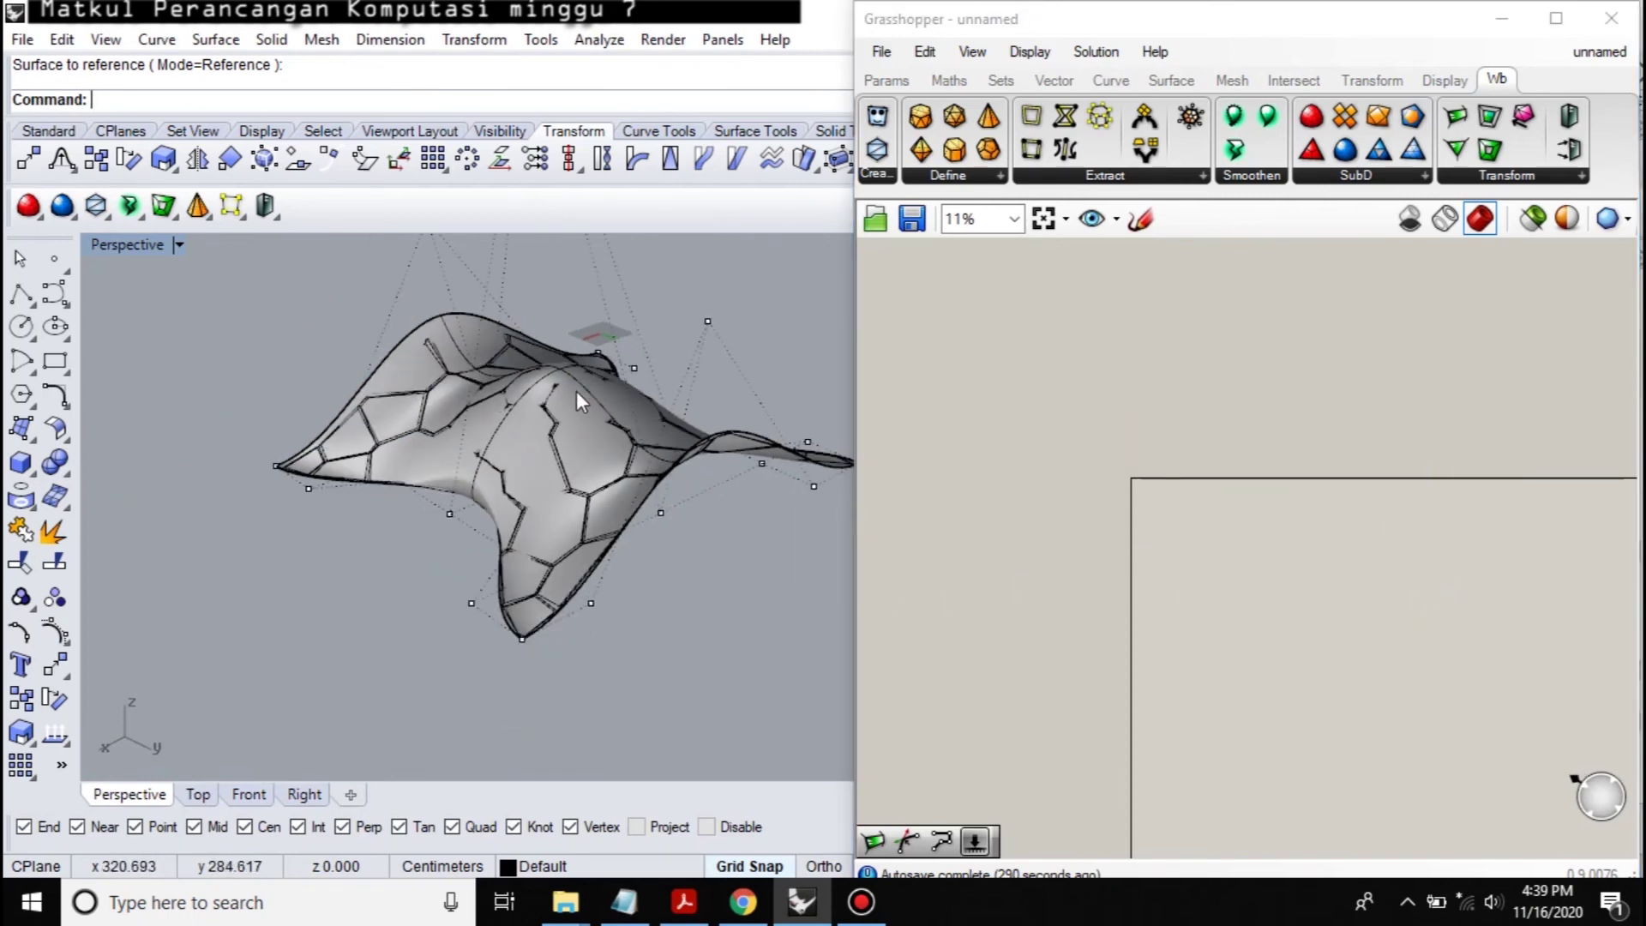
Step: Delete the original surface and inspect the baked frame mesh from several angles
left_click(21, 258)
left_click(554, 368)
key("Delete")
right_click_drag(569, 478, 666, 636)
scroll(448, 476, "up", 5)
scroll(508, 567, "down", 8)
scroll(593, 492, "up", 3)
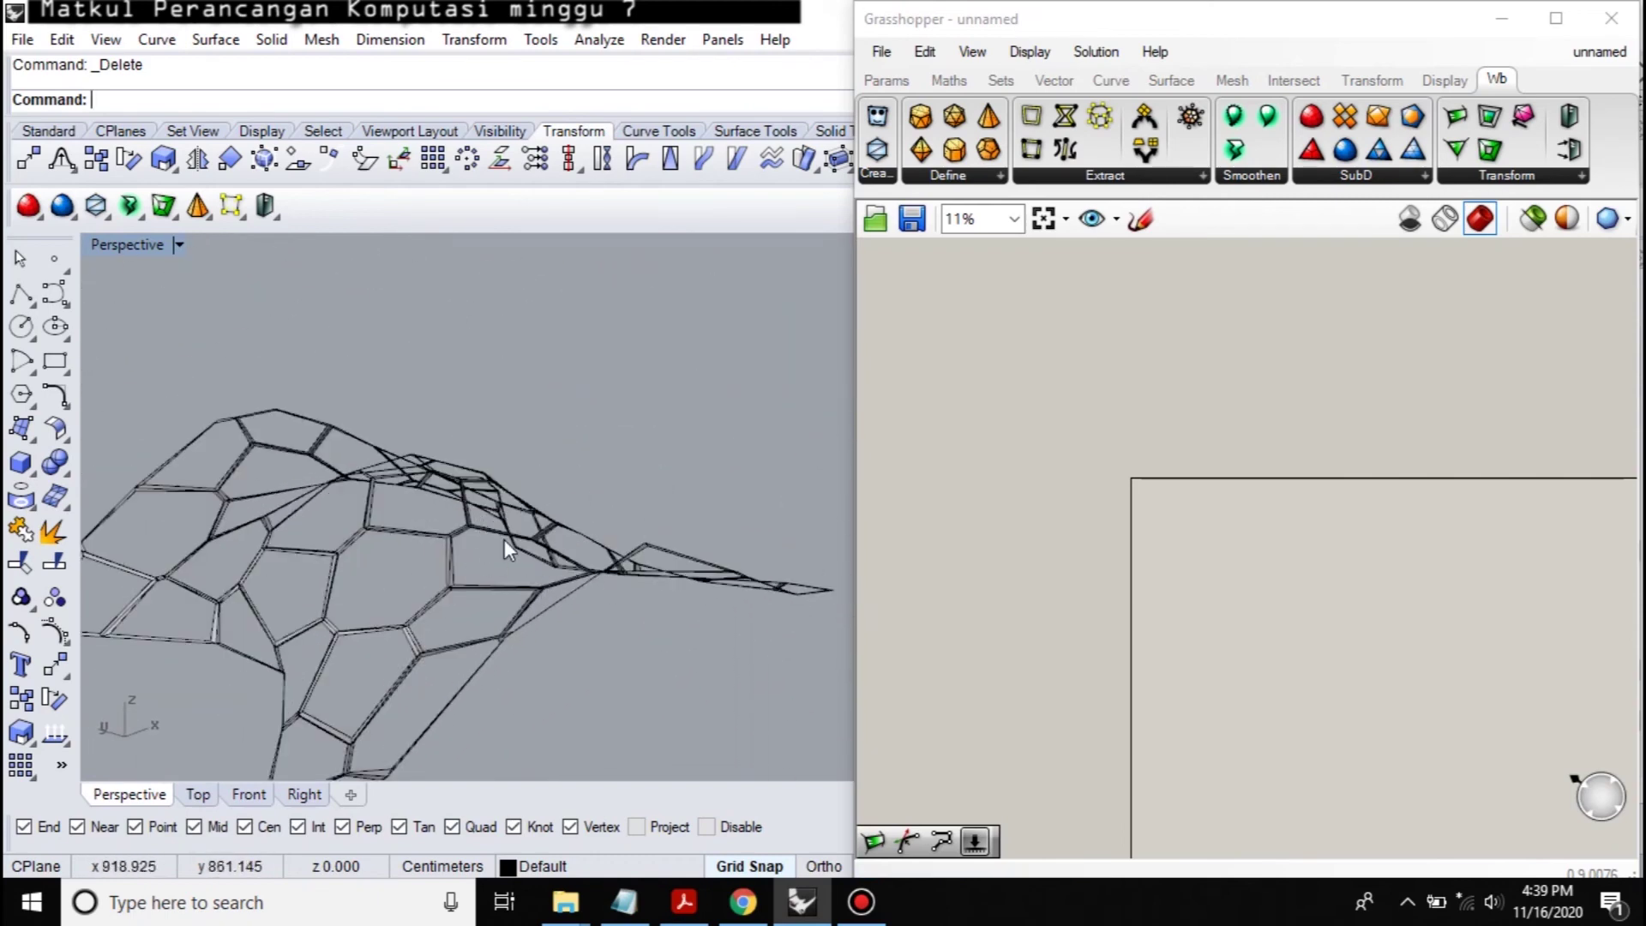
Step: Undo the surface deletion, the bake and the removal of the Grasshopper components
key("ctrl+z")
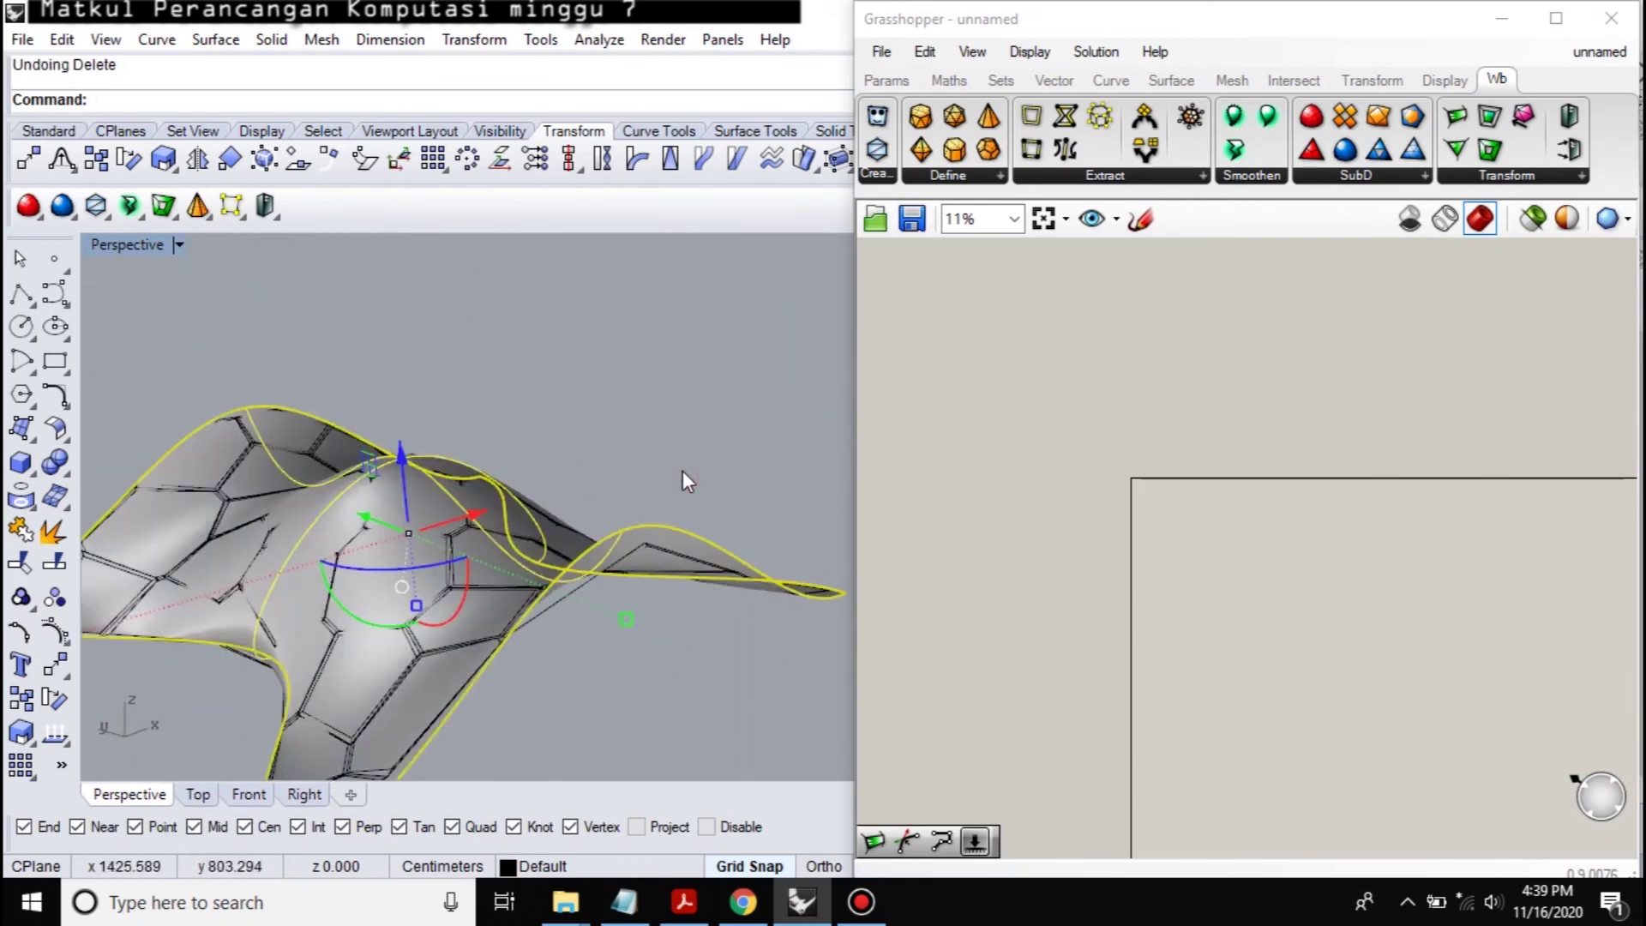
key("ctrl+z")
left_click(1253, 592)
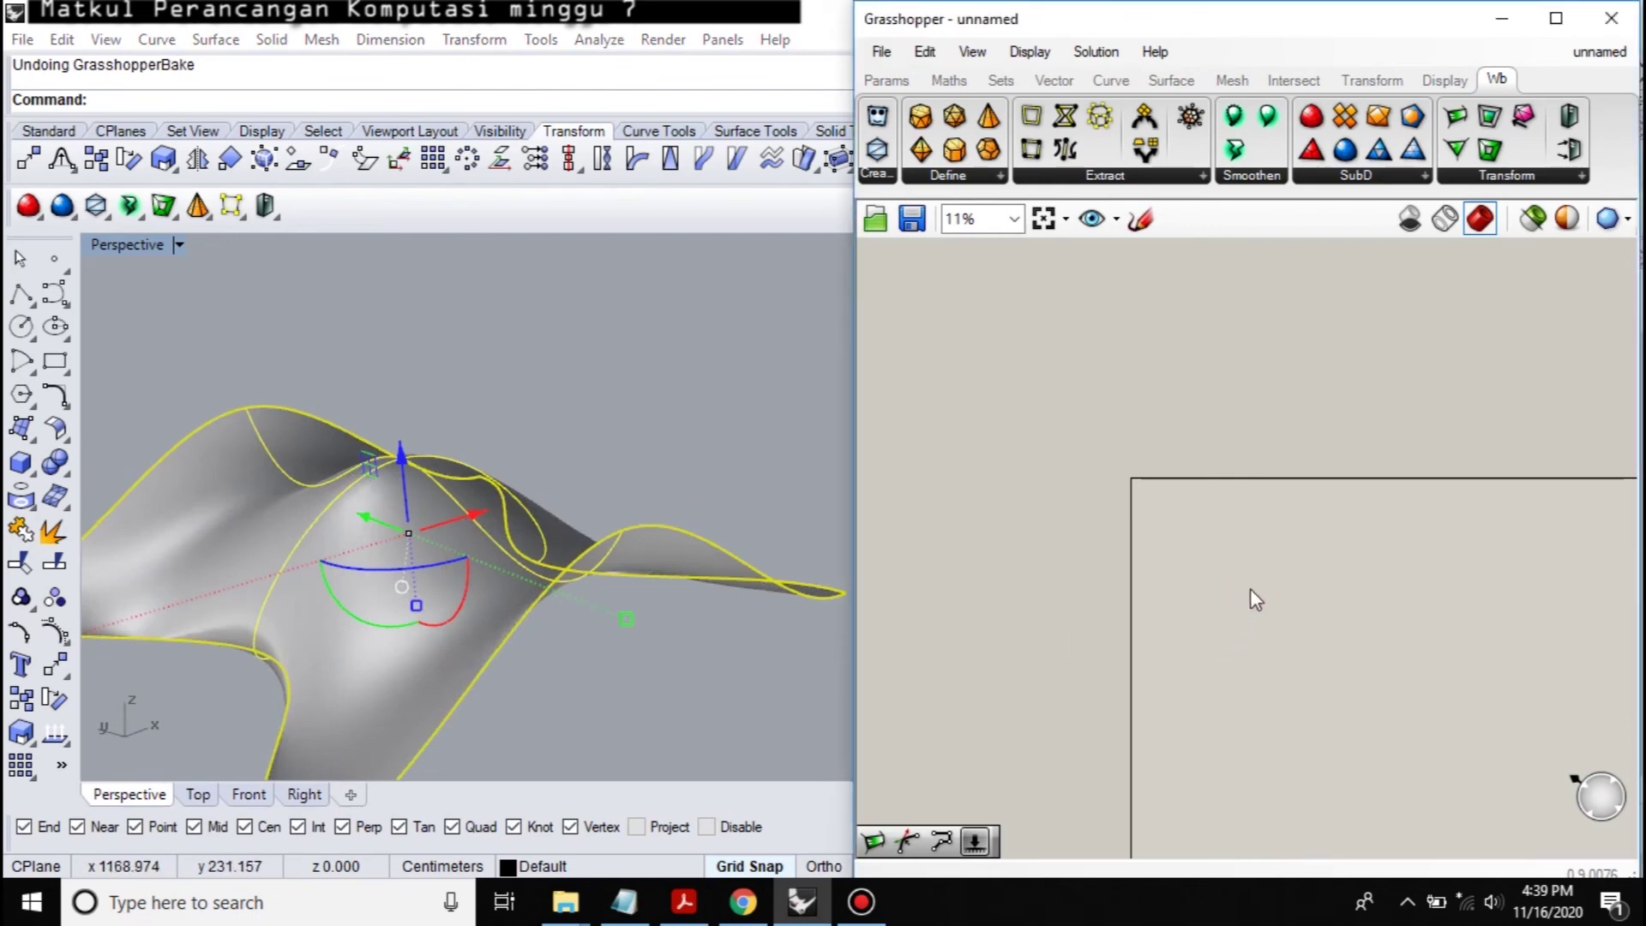
scroll(1261, 592, "up", 8)
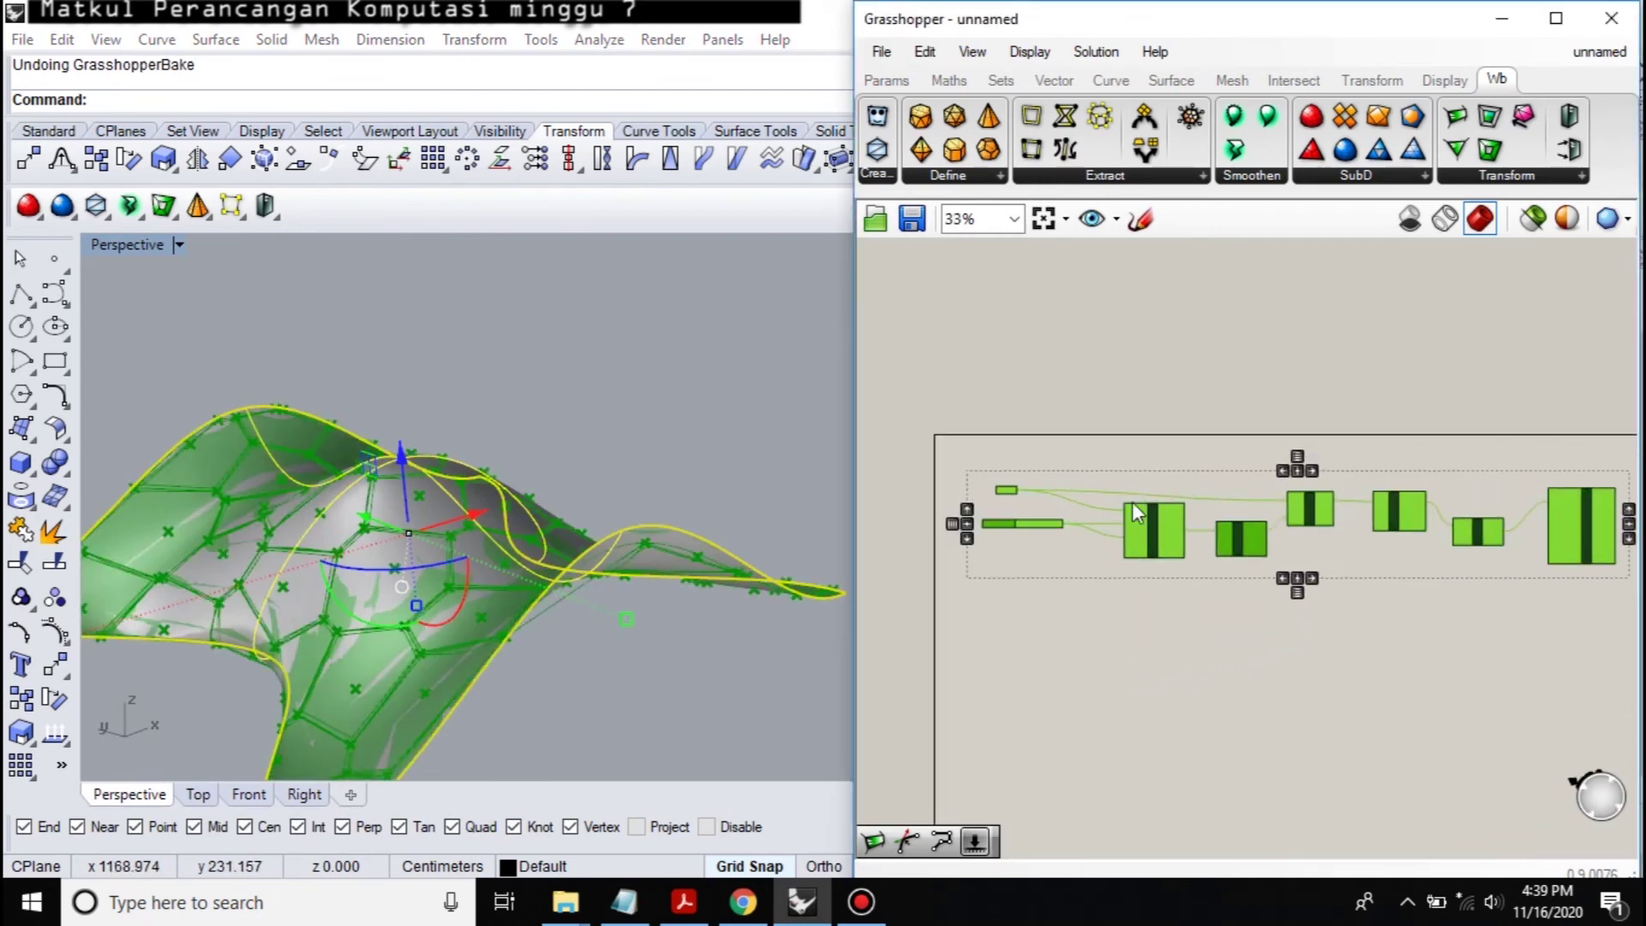
Step: Set the number slider that drives the Count and Seed of Populate Geometry to 77
right_click_drag(1033, 598, 1173, 579)
scroll(1085, 570, "up", 2)
right_click_drag(1068, 599, 1240, 602)
scroll(1222, 573, "down", 5)
scroll(1335, 552, "up", 3)
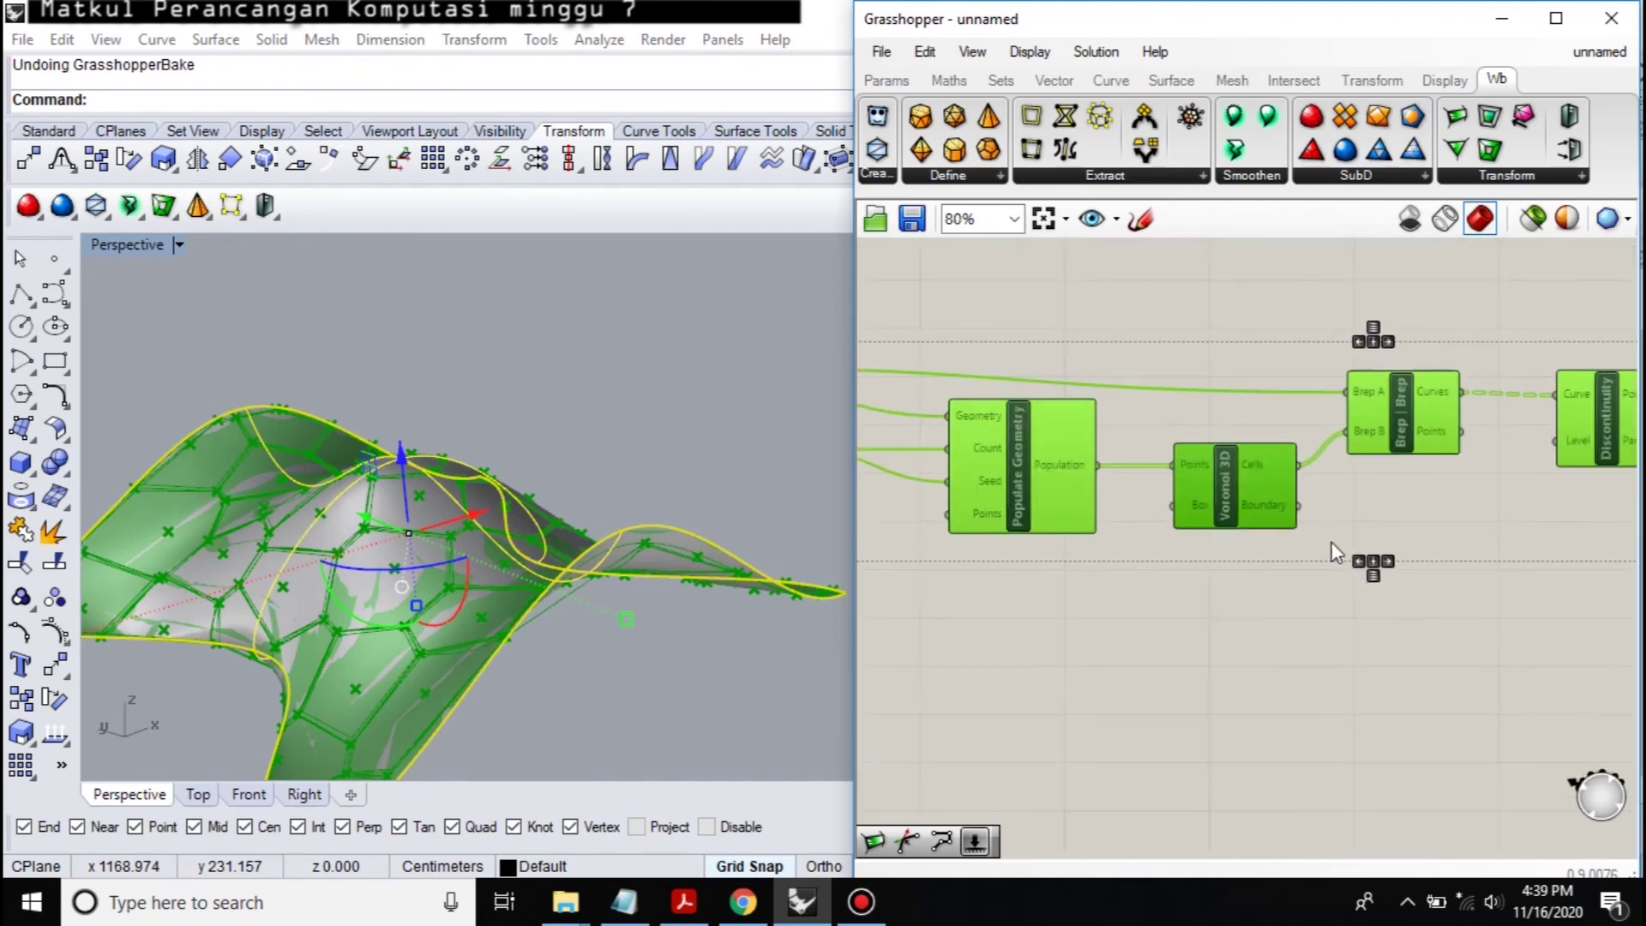
scroll(1331, 543, "down", 3)
mouse_move(1413, 550)
right_mouse_down()
mouse_move(1035, 437)
mouse_move(1472, 500)
right_mouse_up()
left_click(1258, 502)
scroll(1089, 432, "up", 3)
right_click_drag(1051, 485, 1386, 539)
scroll(1125, 459, "up", 2)
scroll(1130, 469, "up", 1)
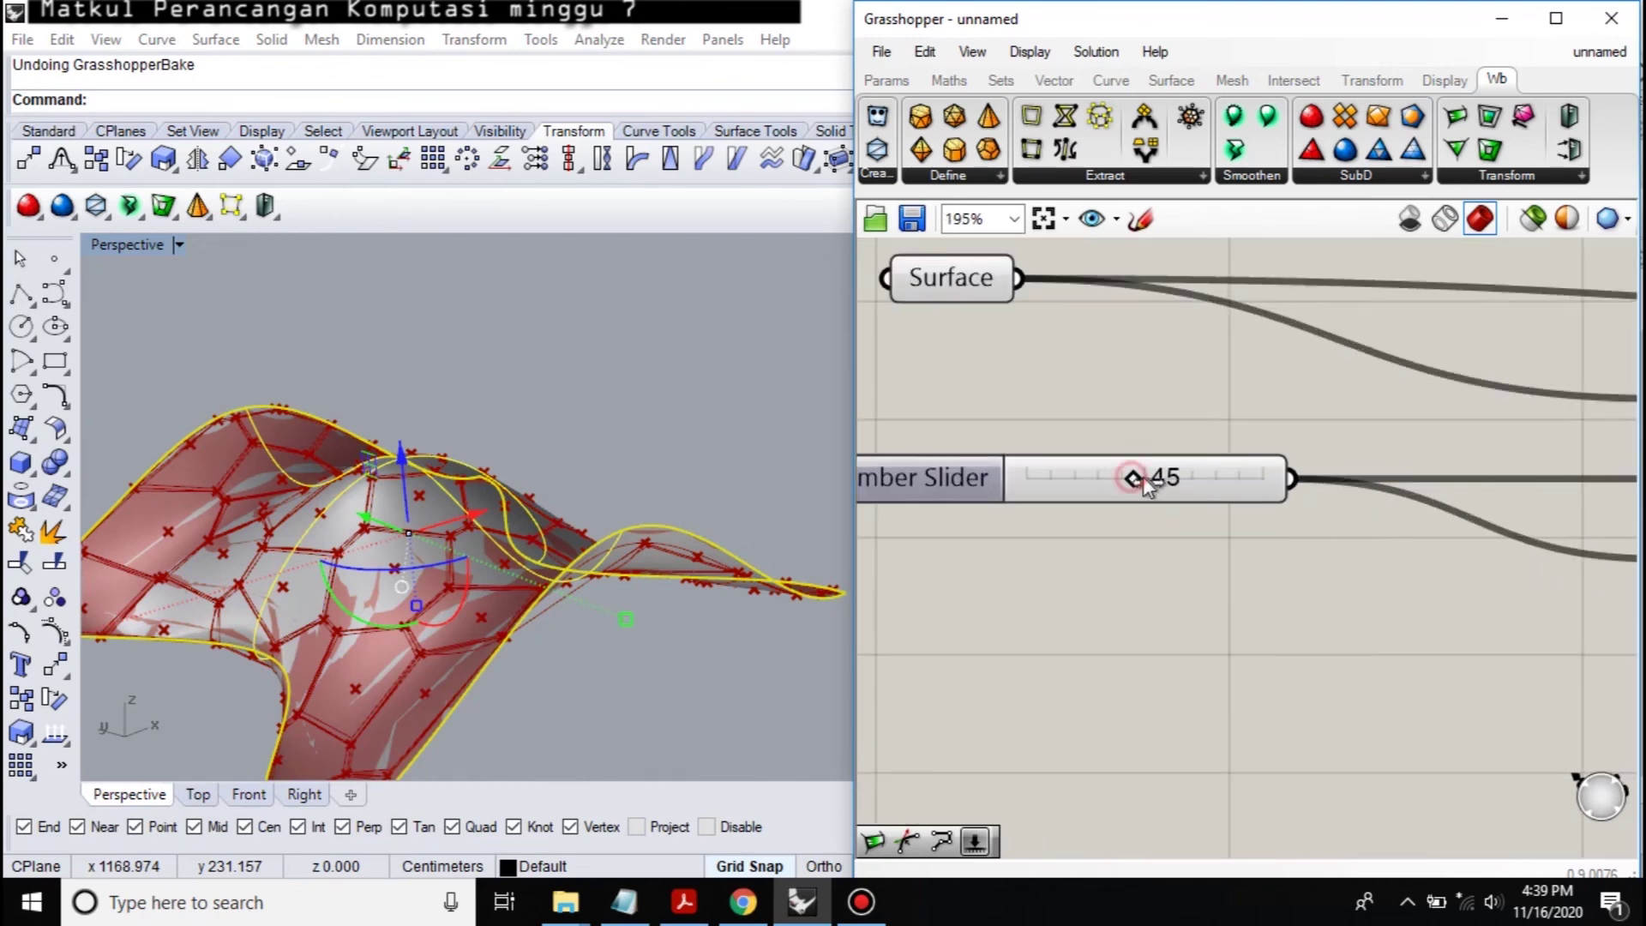
left_click_drag(1210, 480, 1227, 555)
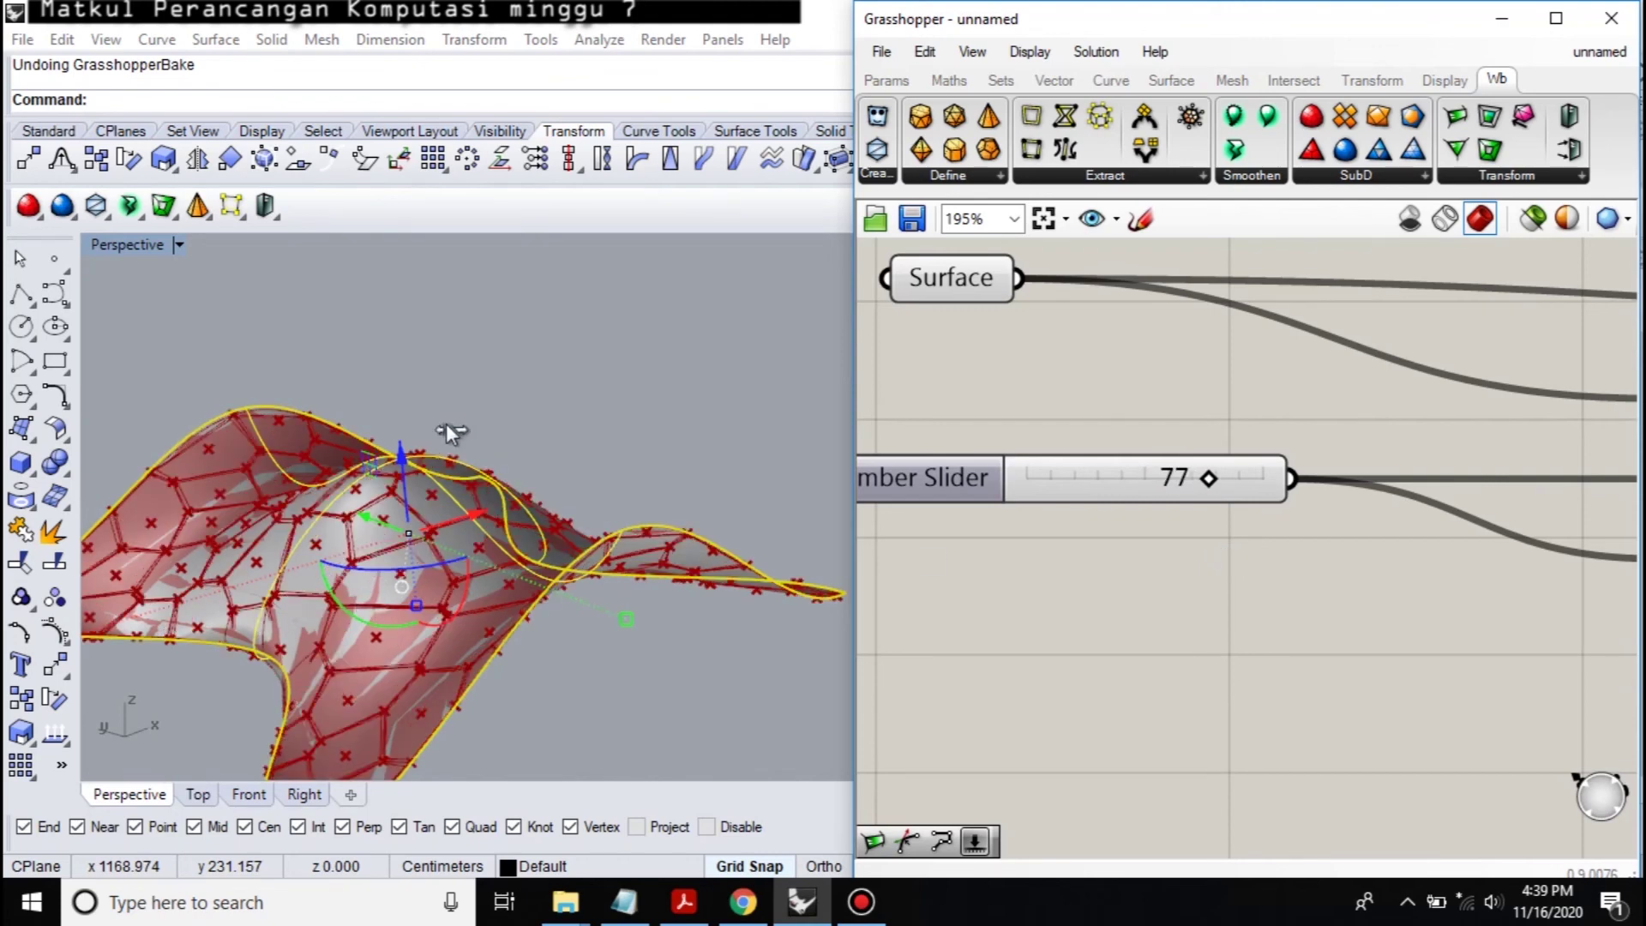
scroll(1140, 522, "down", 3)
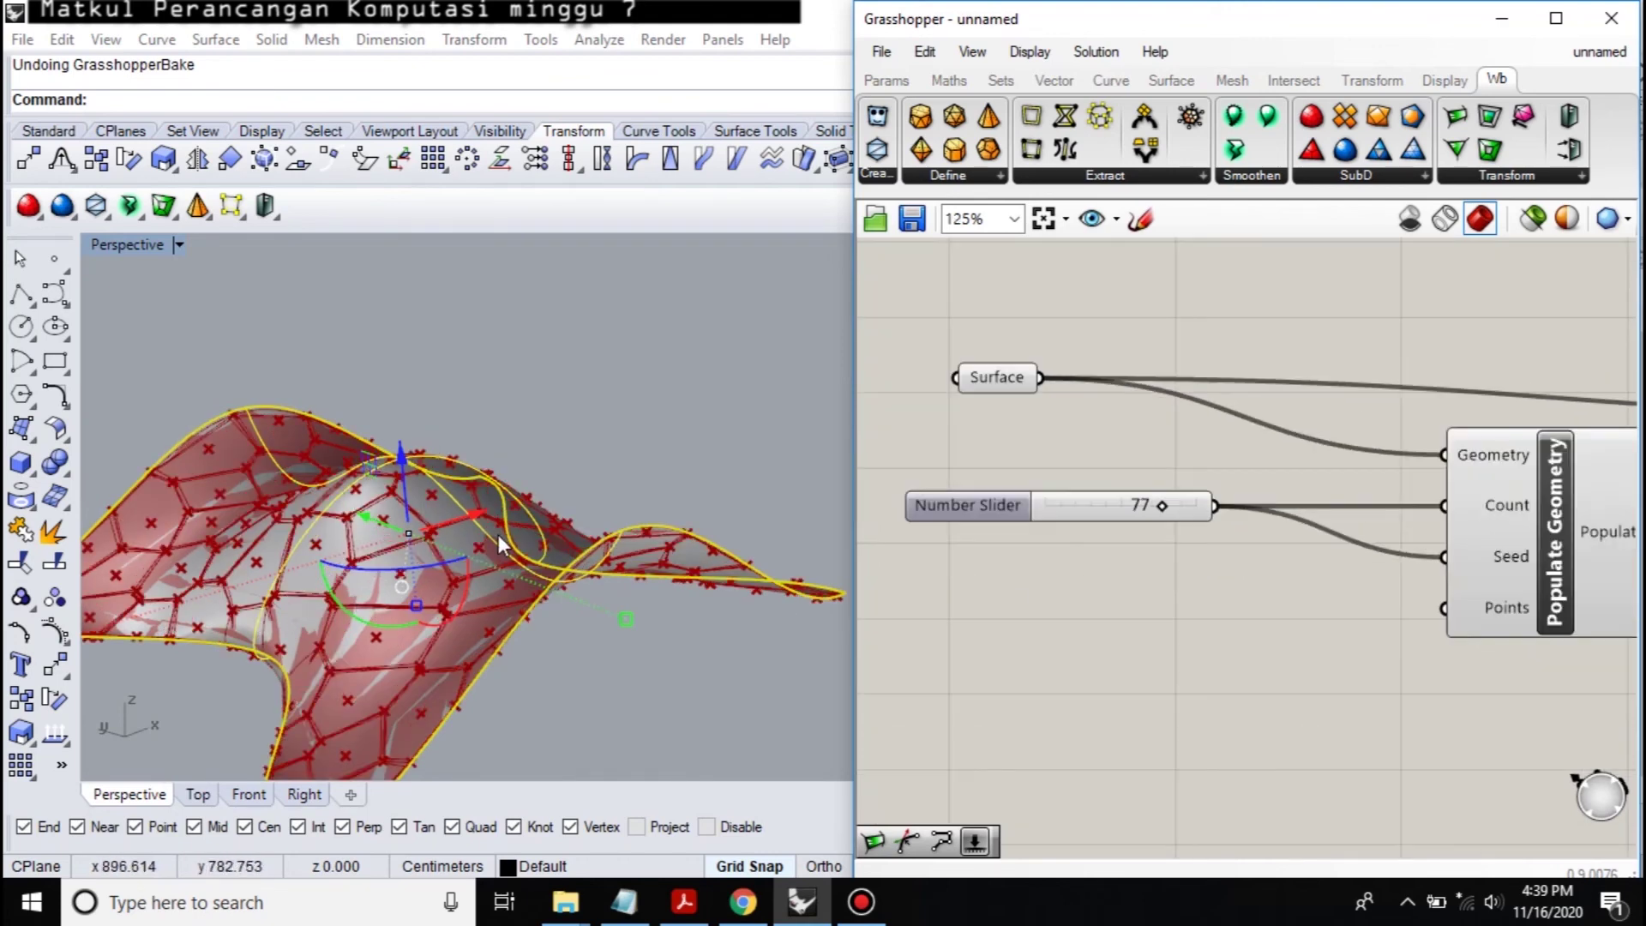
Step: Clear the current selection, reselect the surface and turn on its control points
left_click(543, 442)
scroll(129, 286, "up", 3)
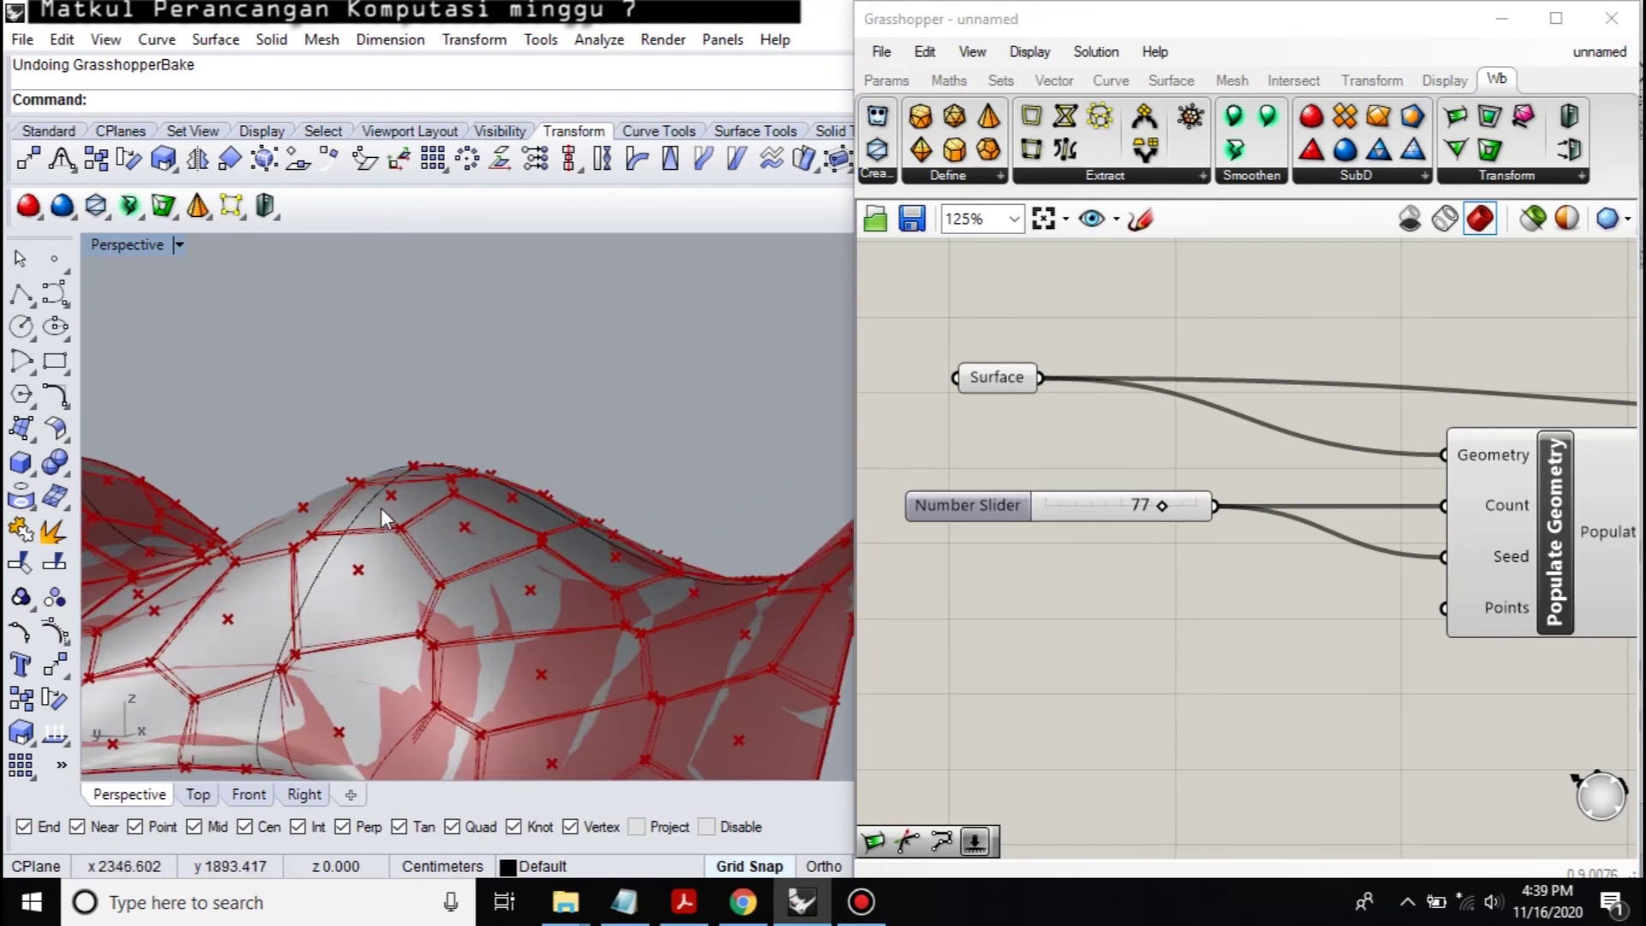
key("Escape")
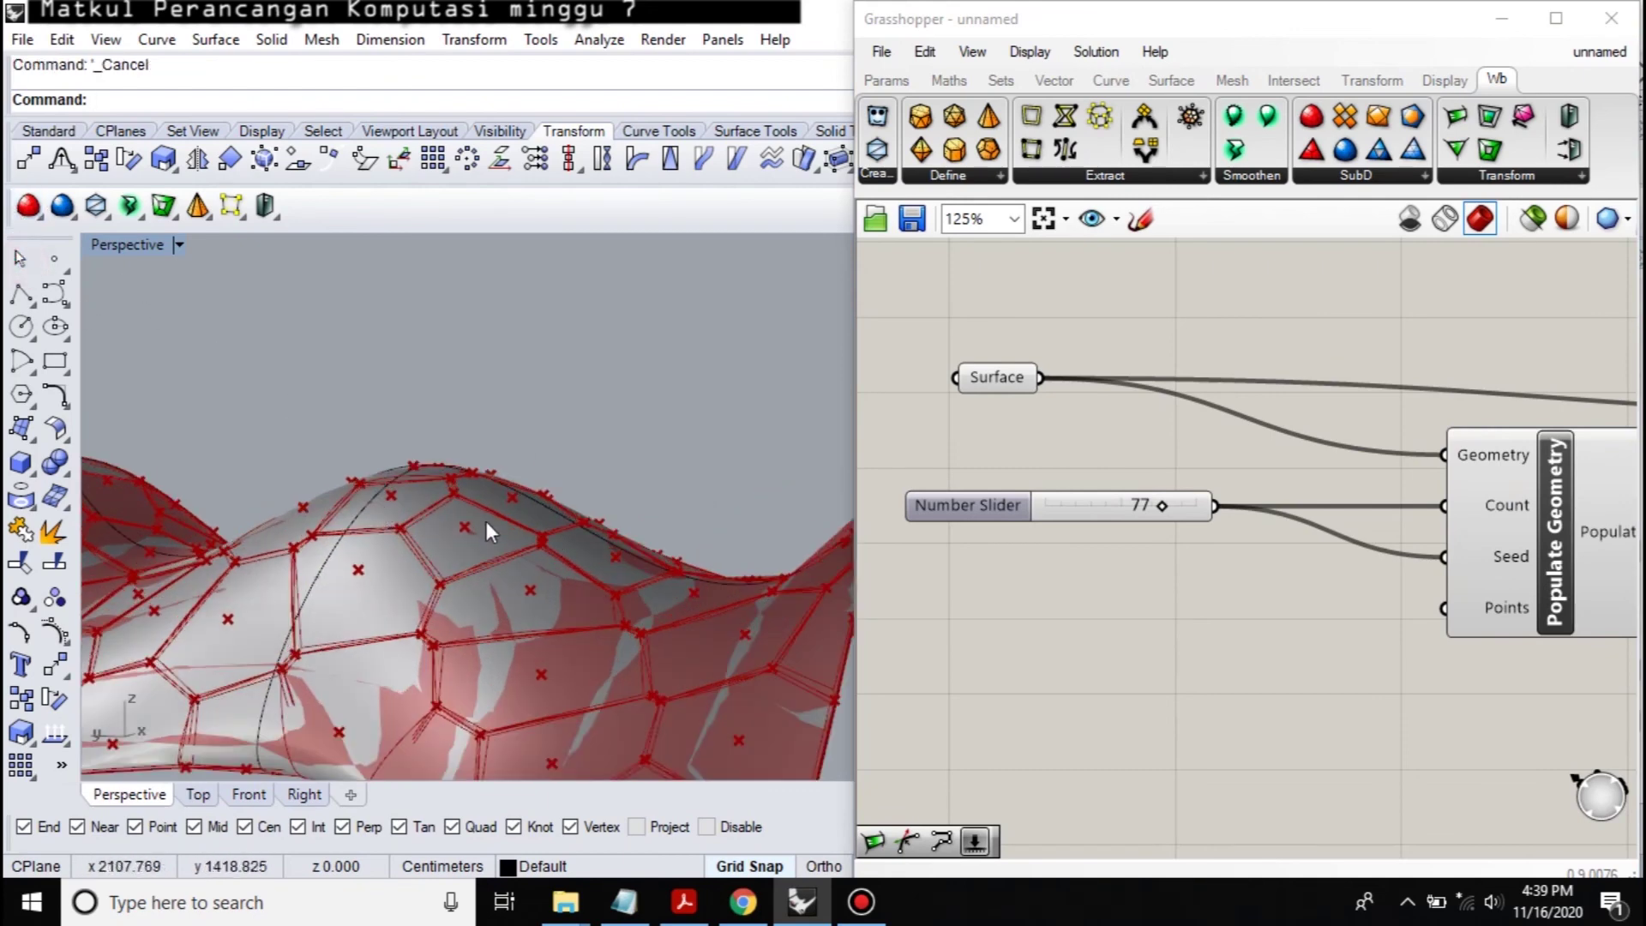
left_click(489, 502)
left_click(55, 631)
scroll(471, 481, "down", 5)
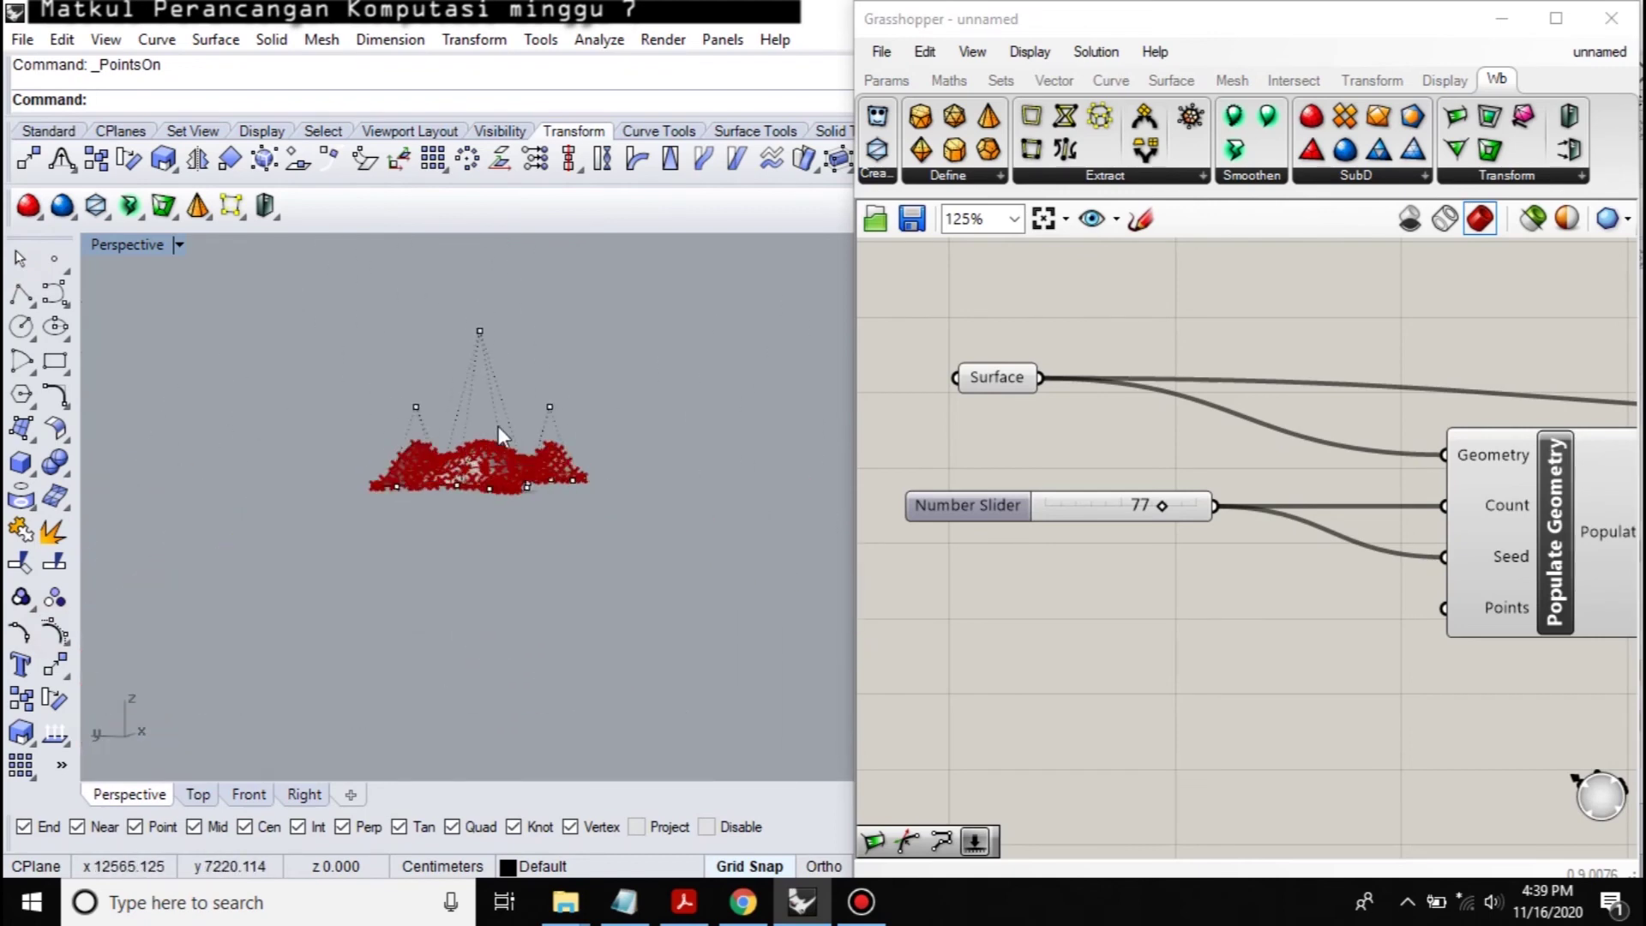
Step: Move the surface's highest middle control point 1000 cm up along the Z axis
left_click(478, 332)
scroll(585, 427, "up", 5)
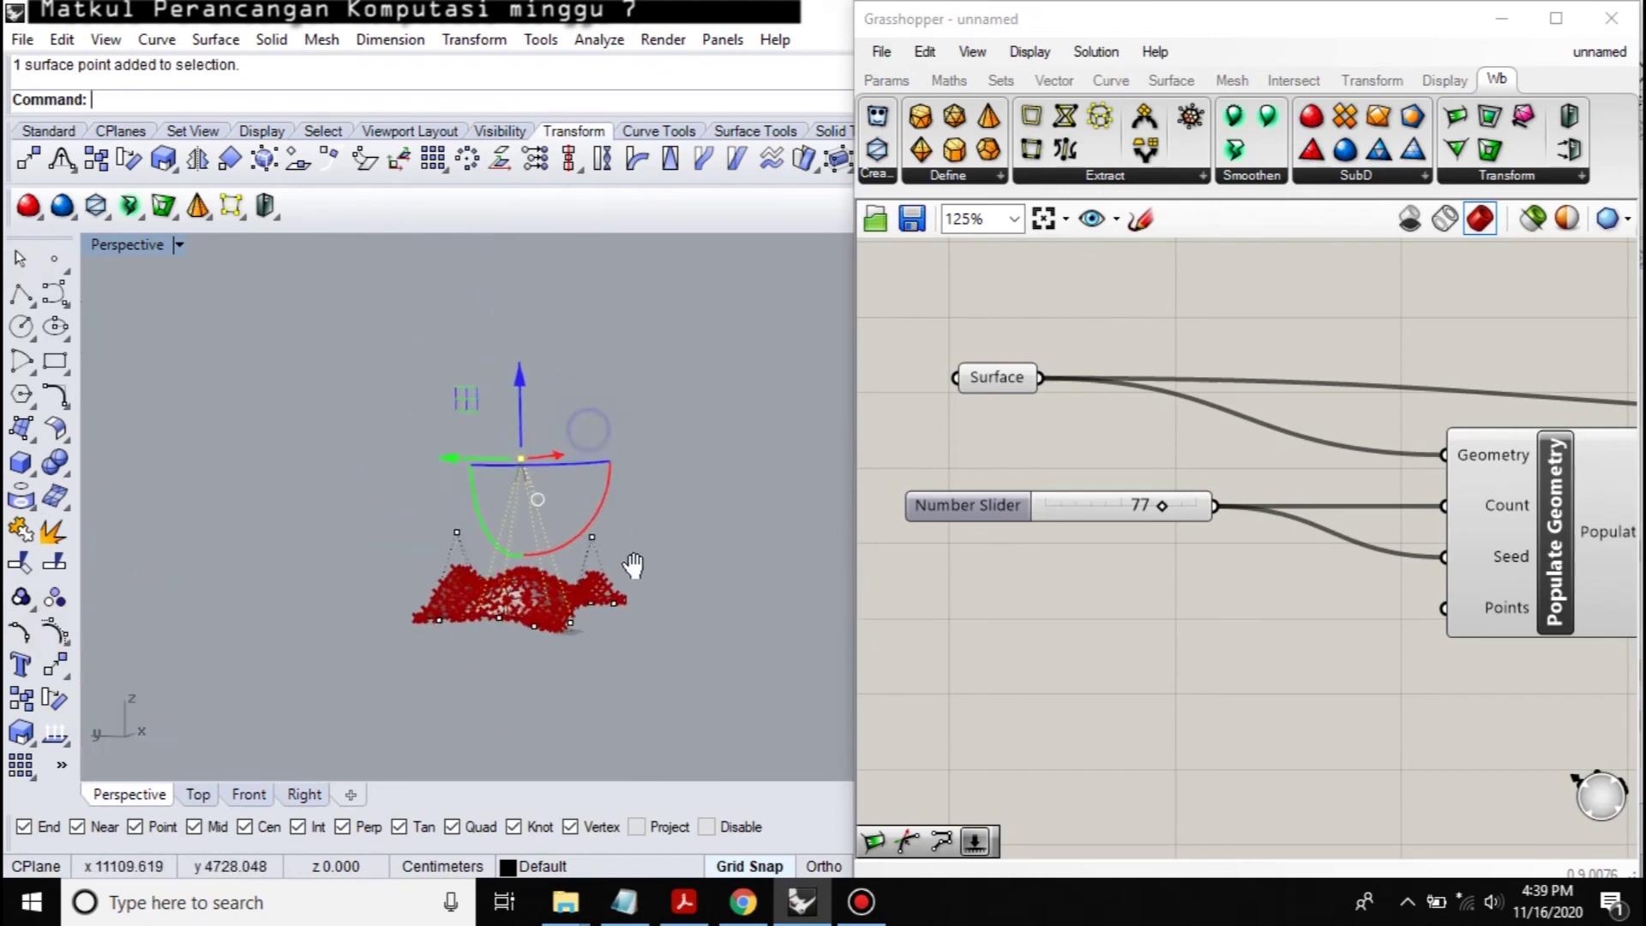
right_click_drag(571, 492, 585, 573, "shift")
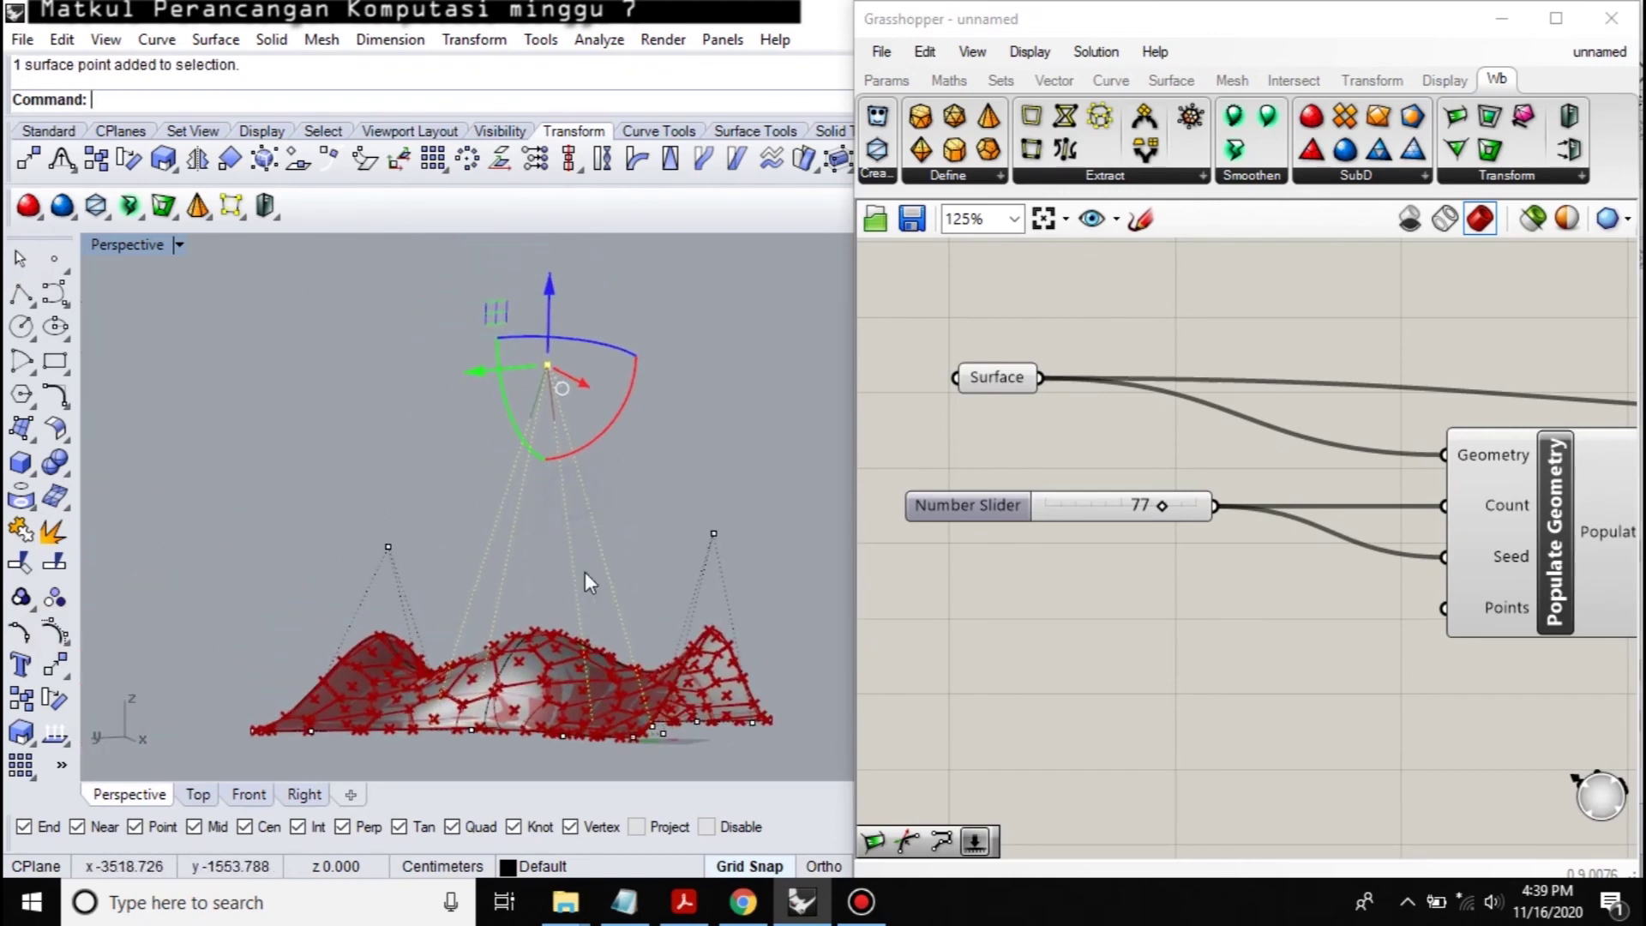
left_click(549, 324)
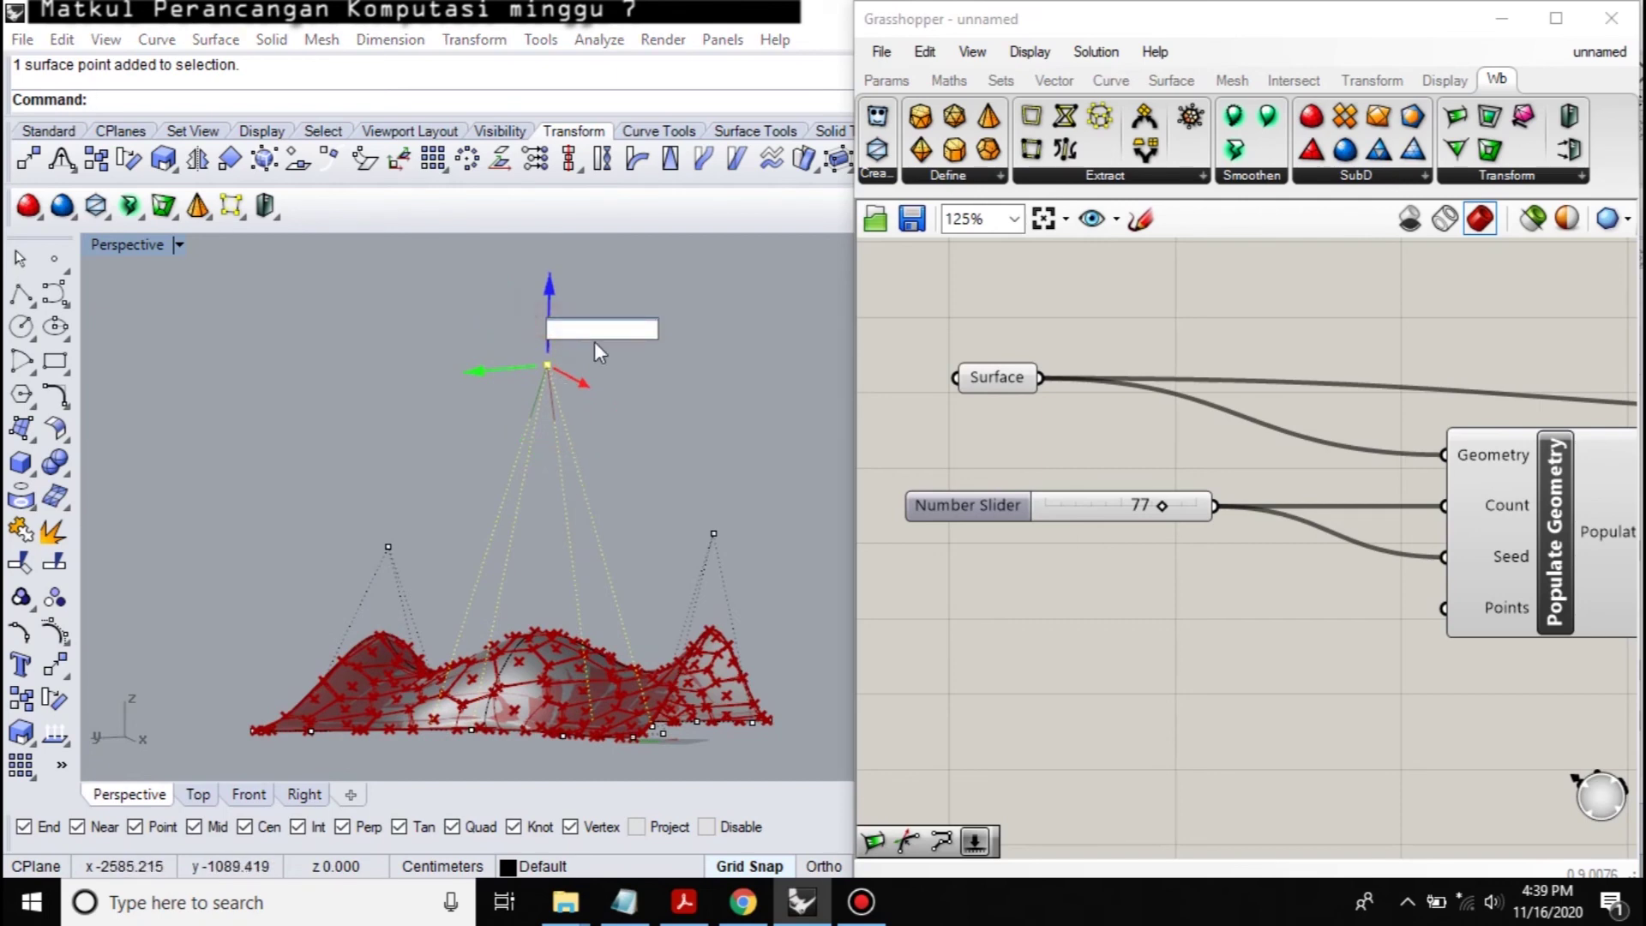
type("1000")
key("Return")
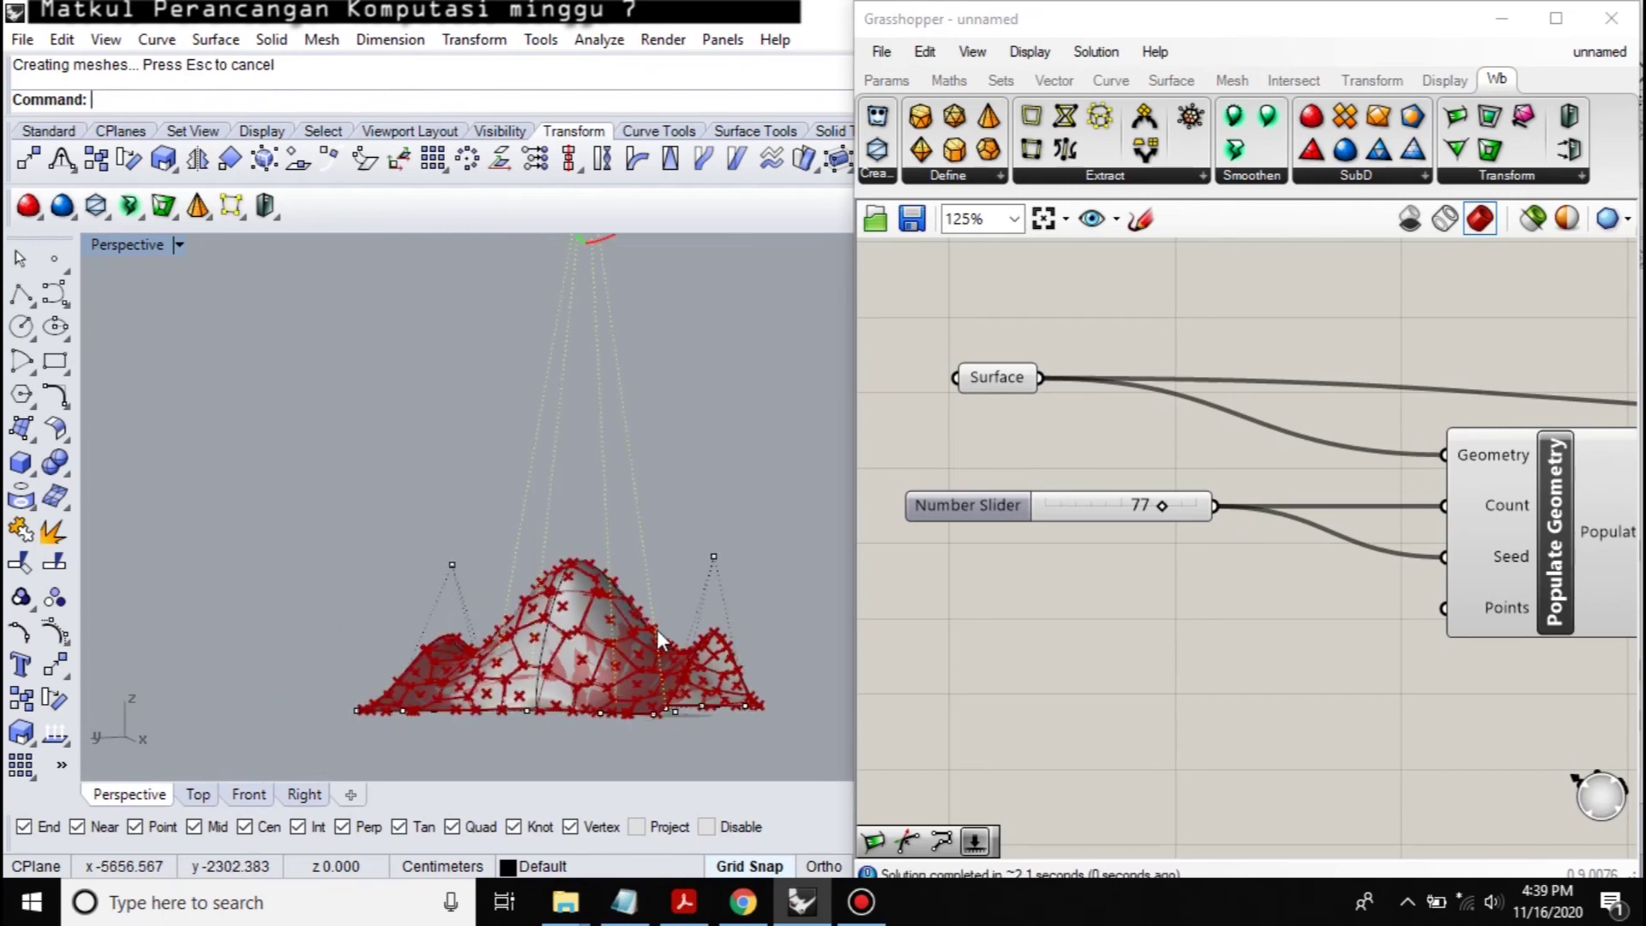
right_click_drag(730, 599, 656, 599)
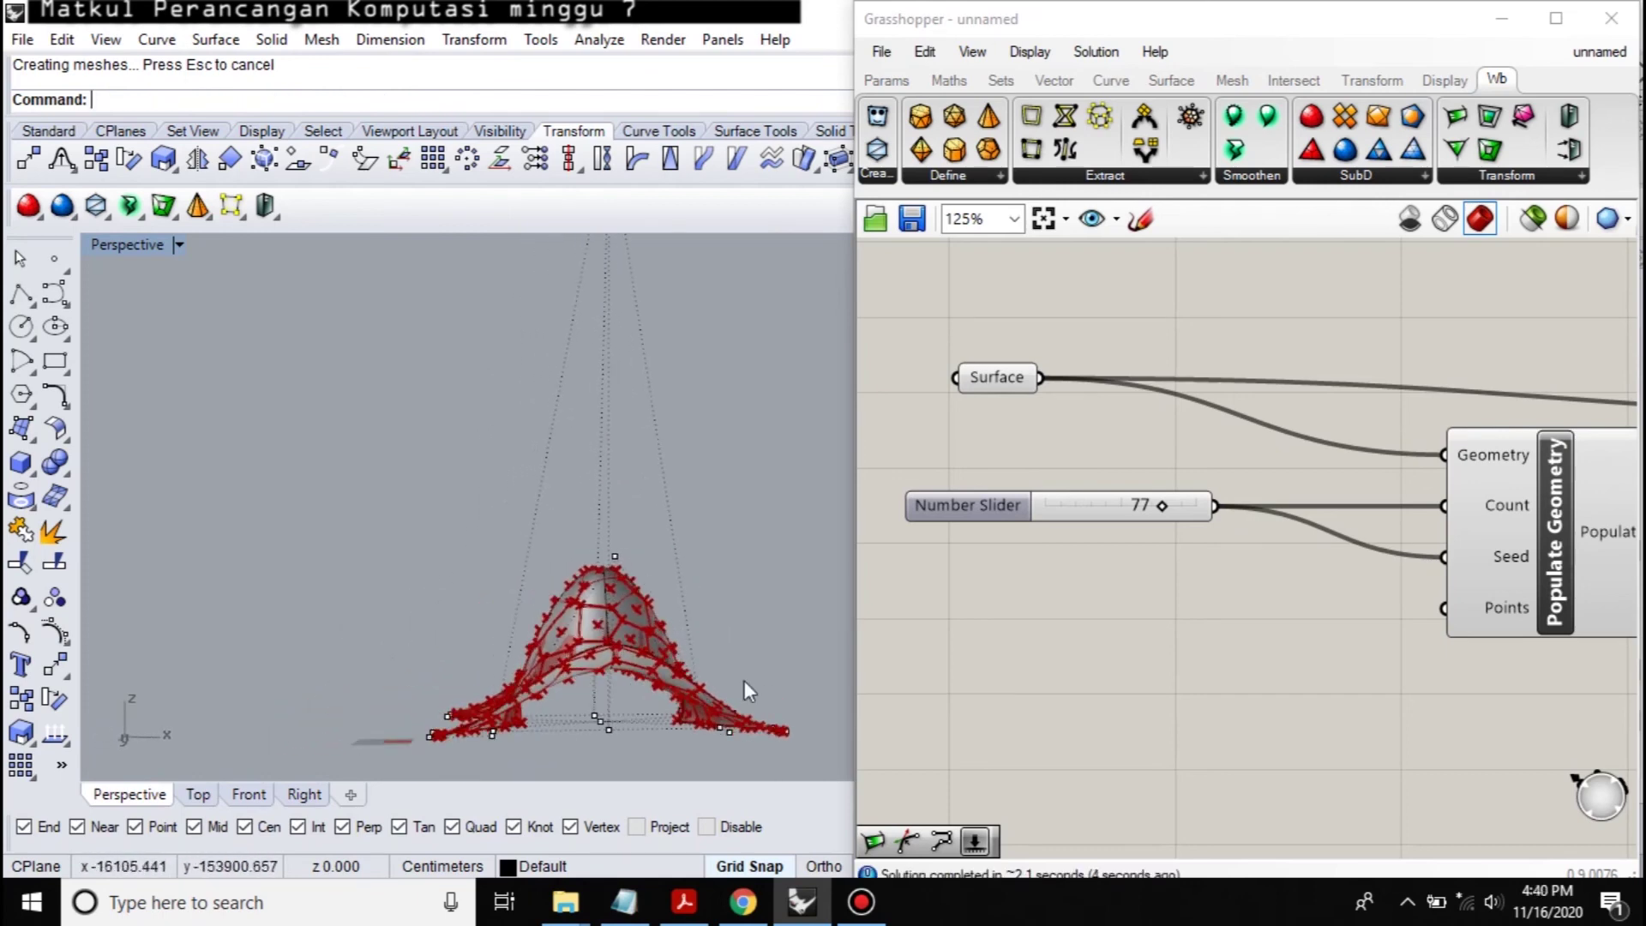
Step: Bake the Weaverbird's Picture Frame mesh onto the Default layer with the colour set by layer
scroll(1196, 620, "down", 4)
right_click_drag(1309, 612, 1054, 606)
scroll(1269, 557, "up", 4)
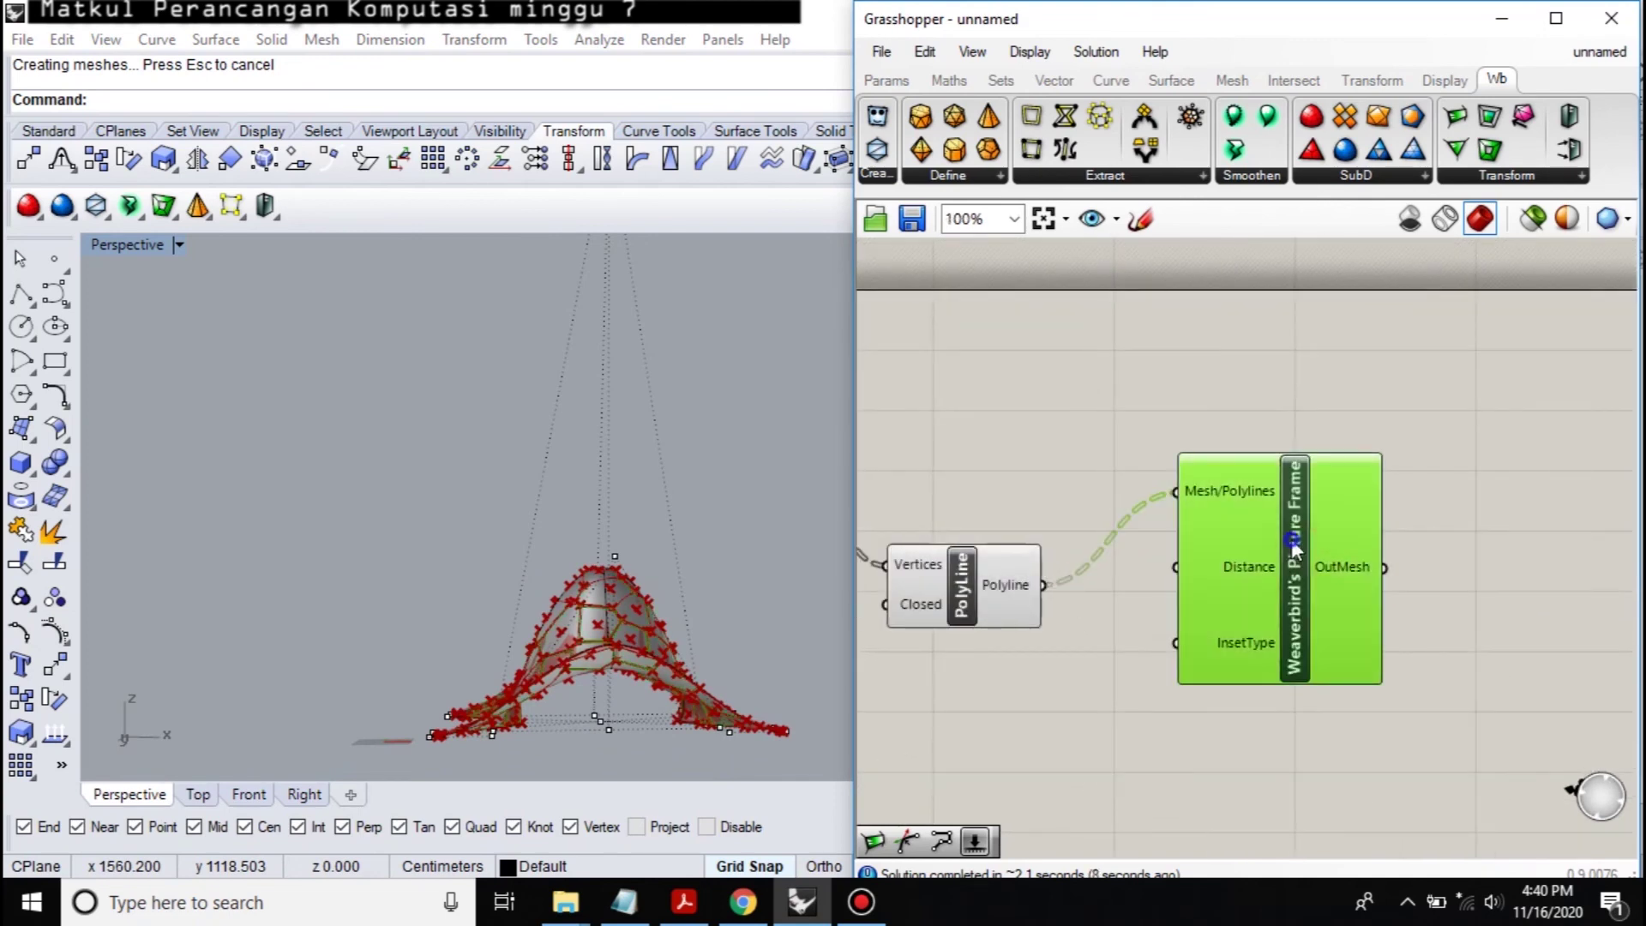
right_click(1294, 547)
left_click(1308, 651)
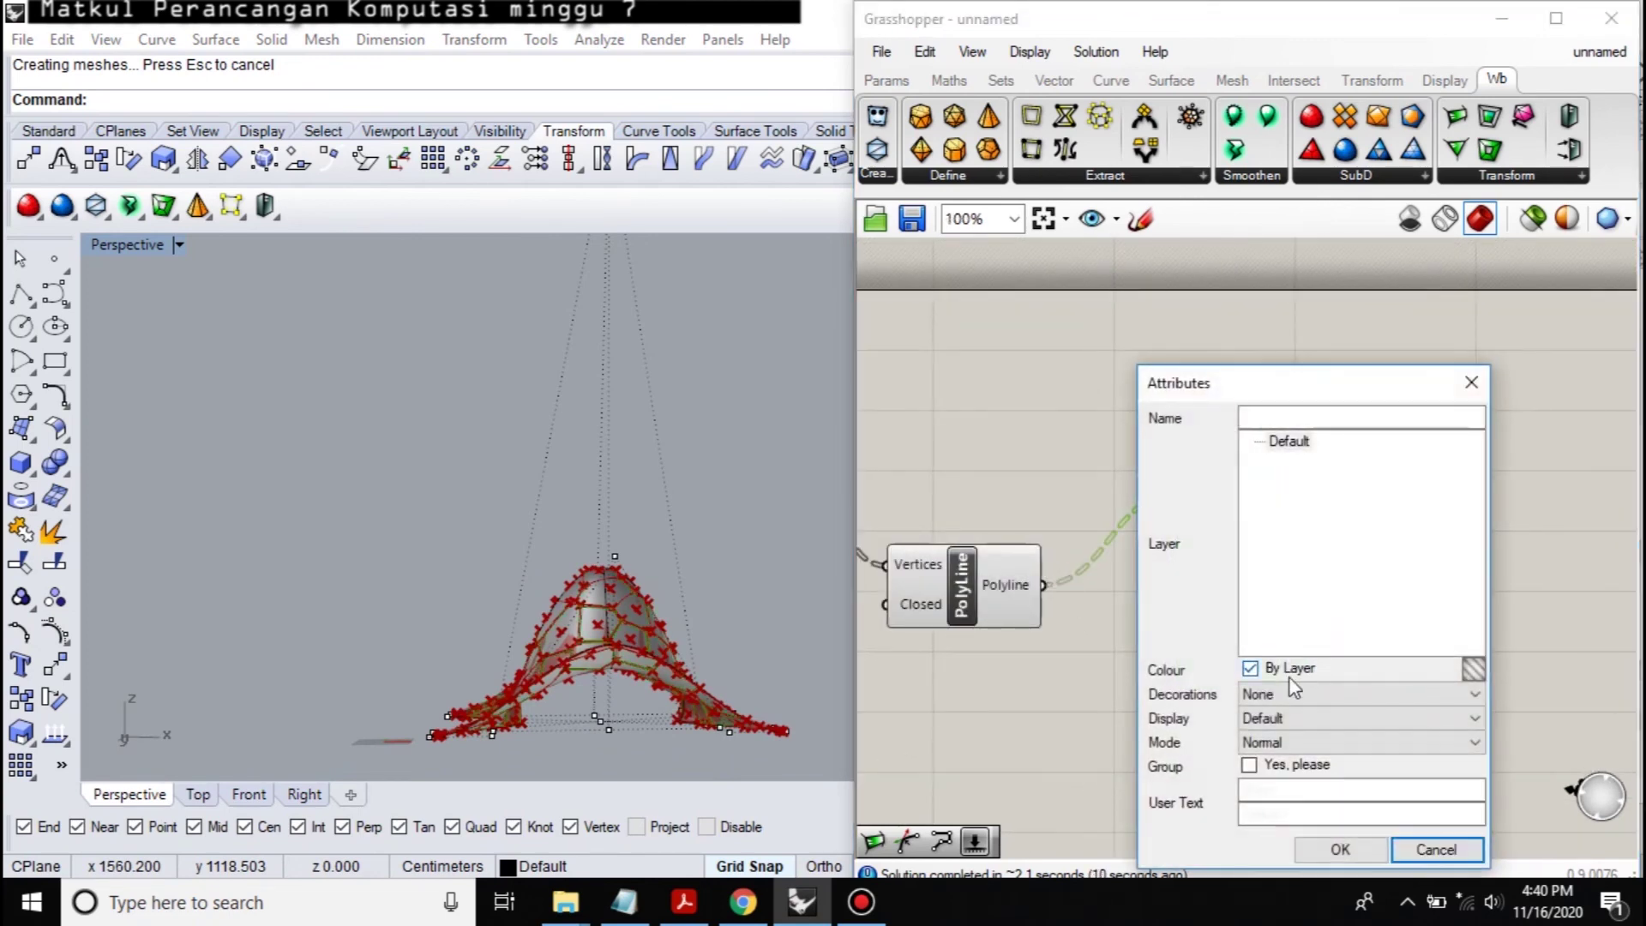
left_click(1340, 849)
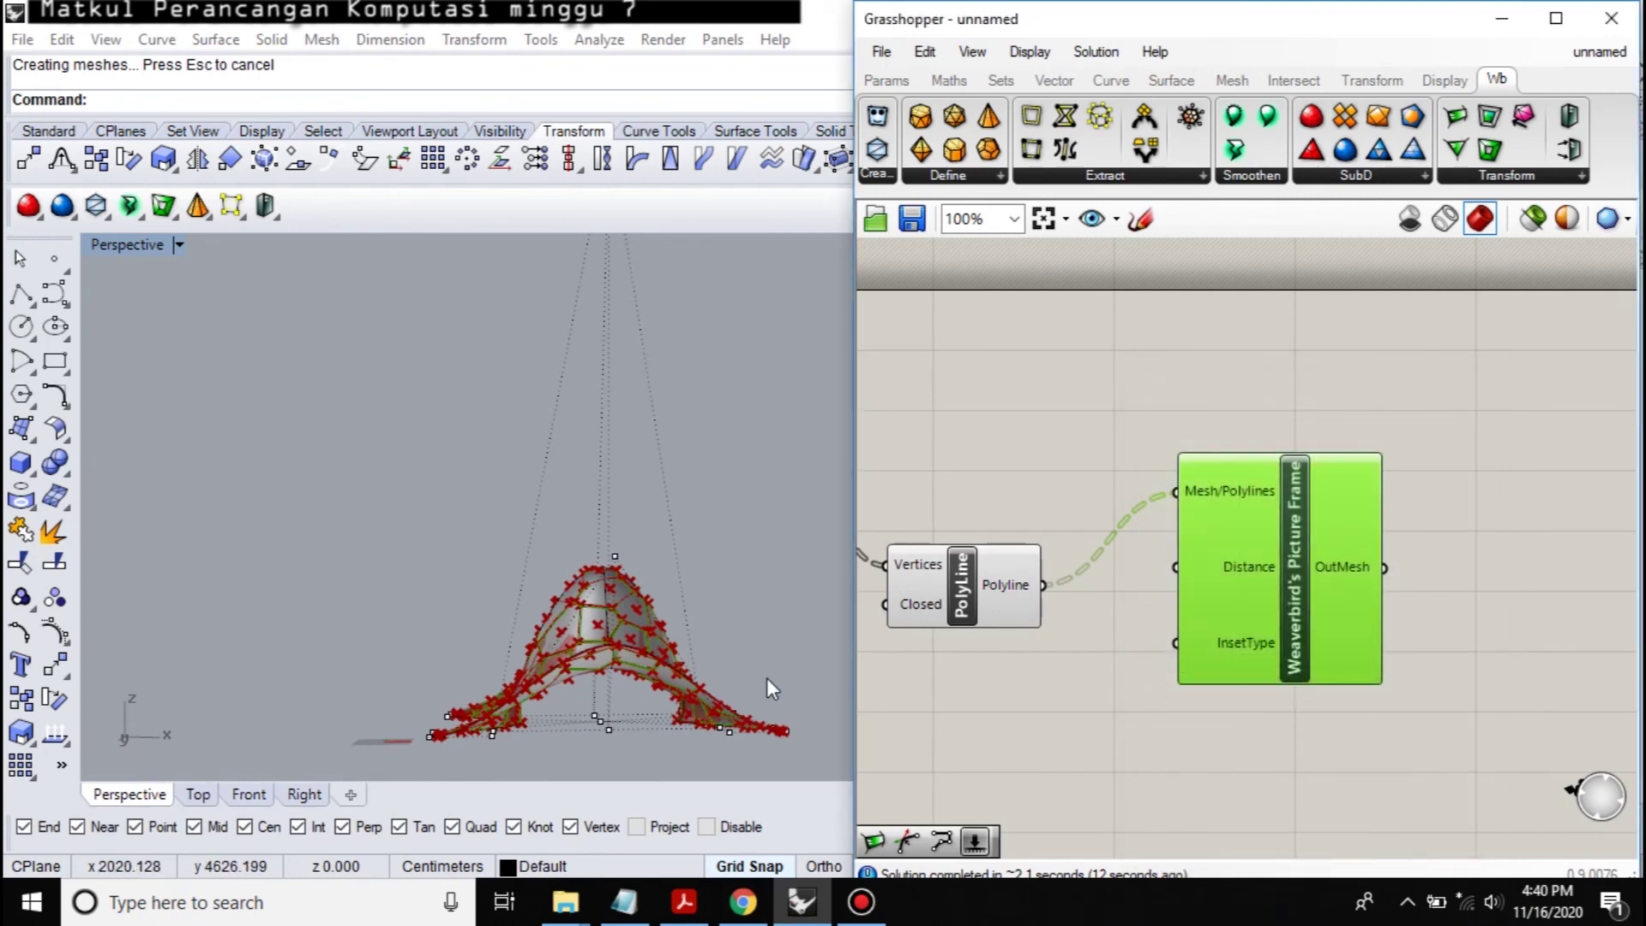
Step: Turn off the control points and delete the original surface, leaving the baked frame mesh in the model
right_click_drag(765, 674, 626, 649)
scroll(627, 613, "up", 7)
scroll(633, 585, "down", 7)
right_click_drag(633, 585, 664, 572, "shift")
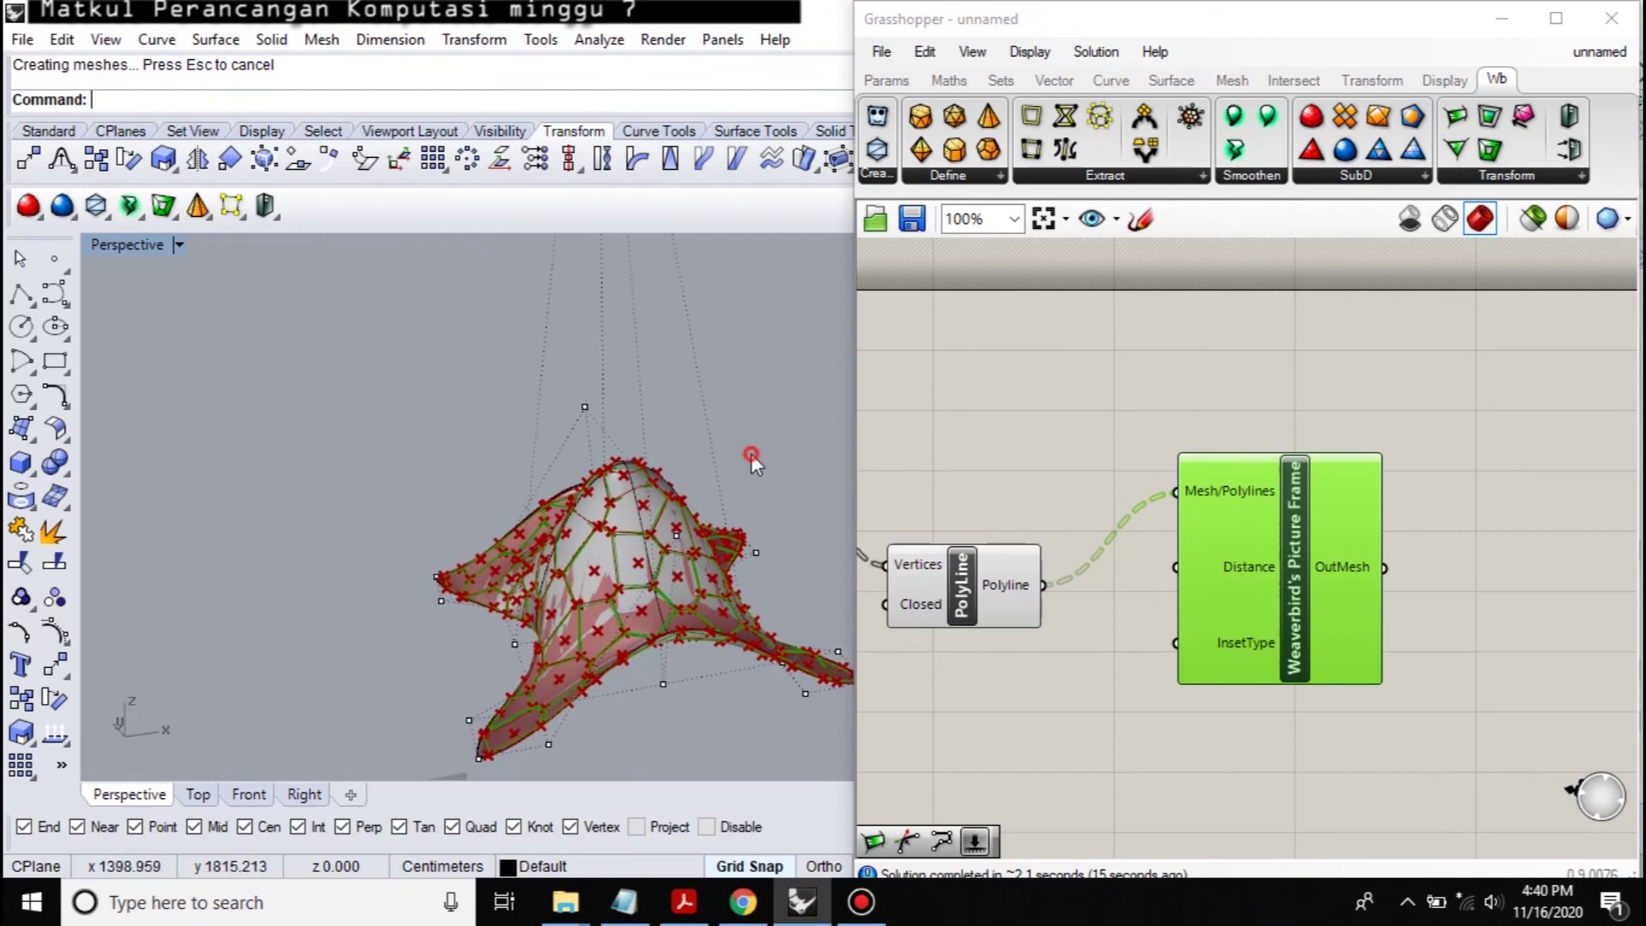
scroll(688, 465, "up", 4)
scroll(656, 482, "up", 2)
left_click(1104, 570)
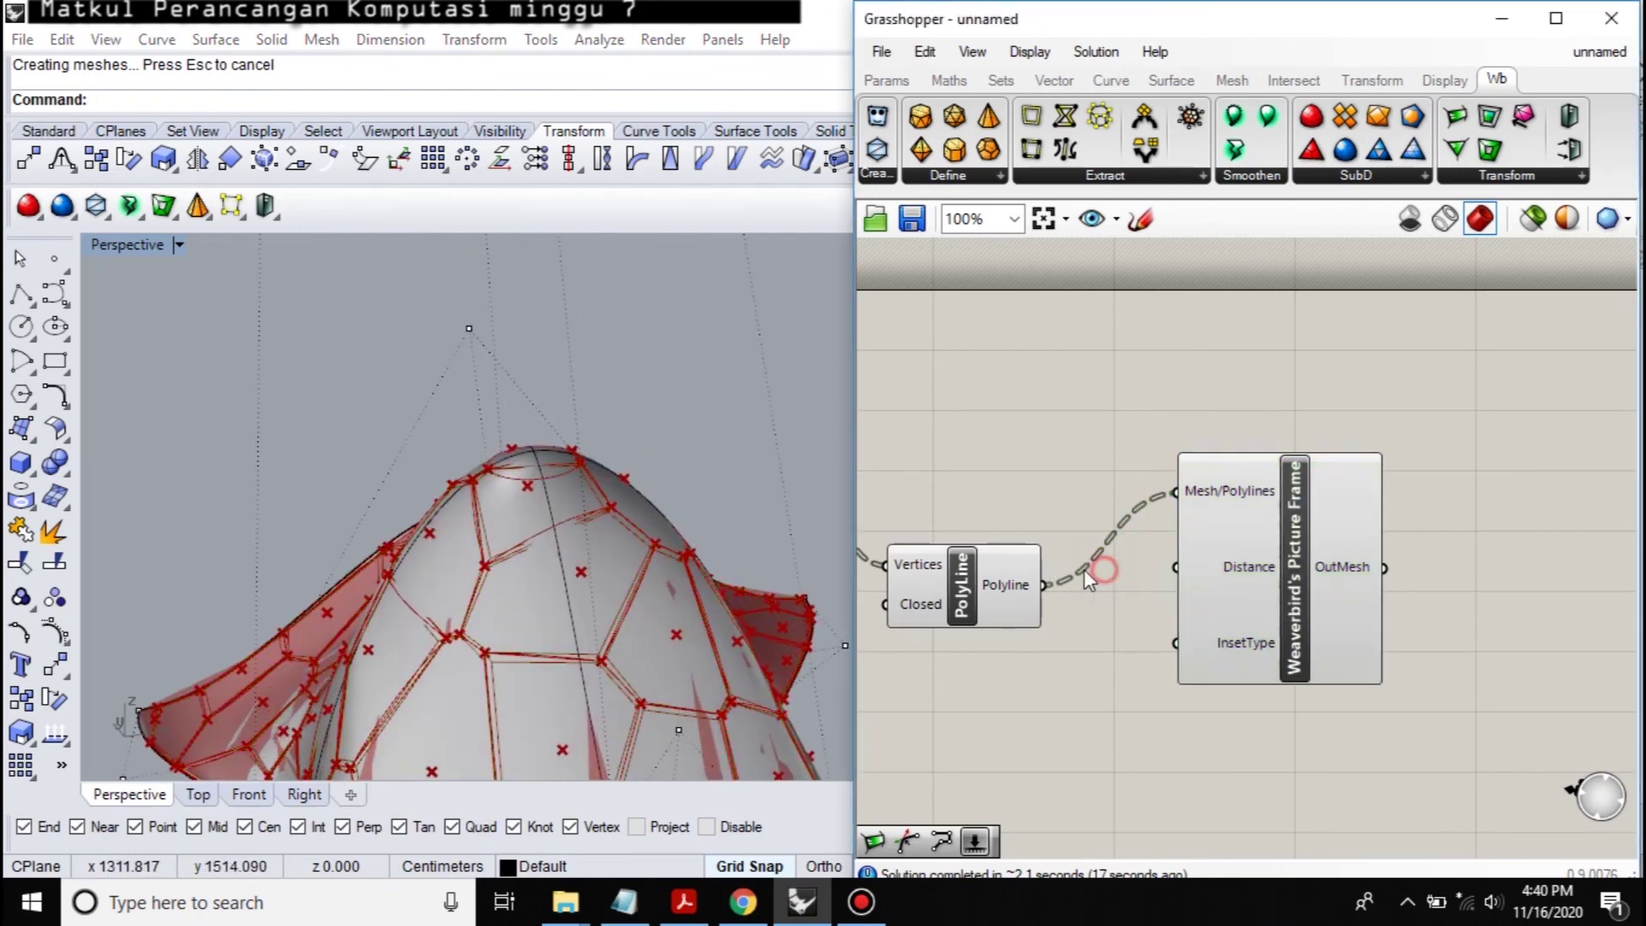
left_click(574, 486)
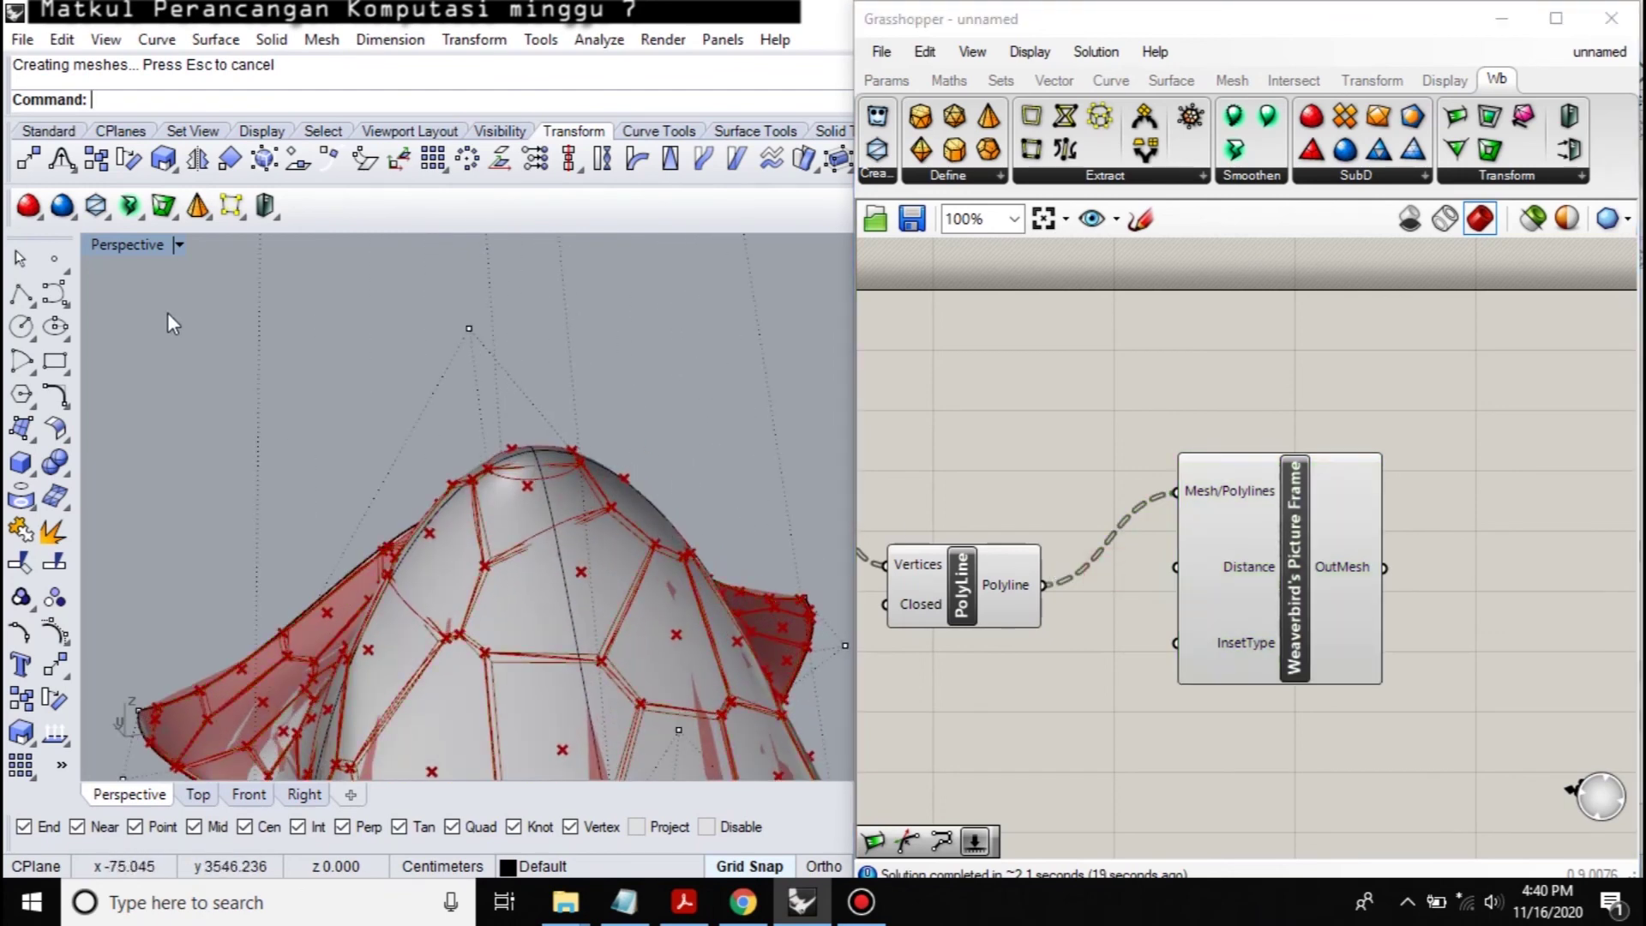
left_click(21, 260)
left_click(522, 505)
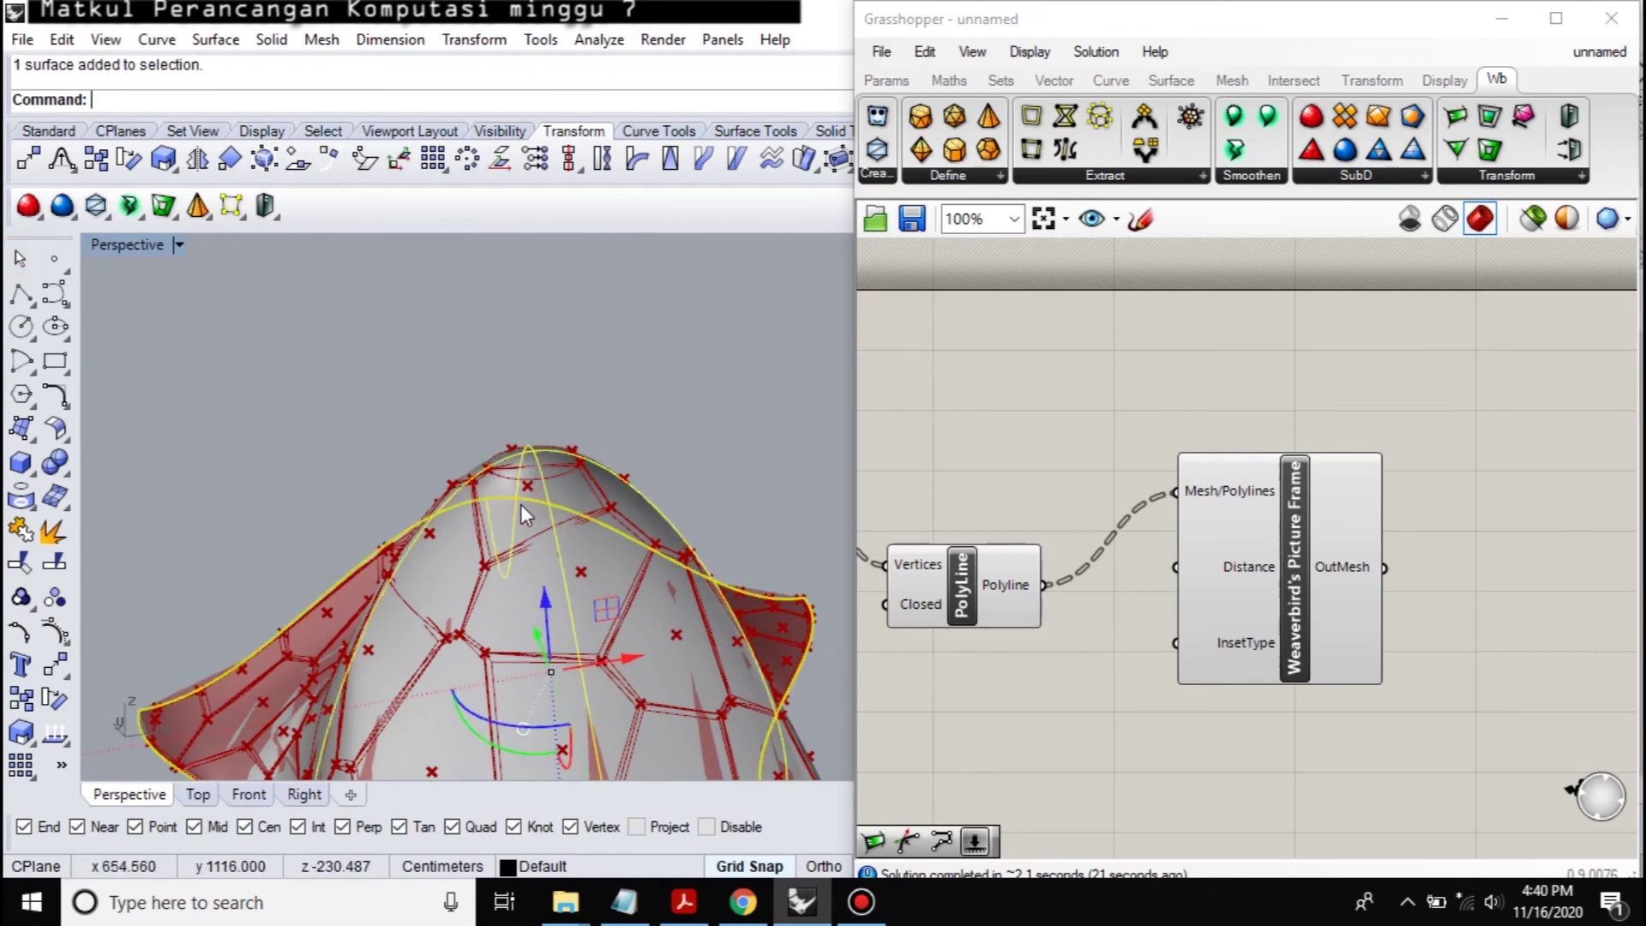
key("Delete")
Step: Examine the baked Voronoi frame mesh up close and from several angles
mouse_move(543, 525)
right_mouse_down()
mouse_move(606, 637)
mouse_move(698, 543)
mouse_move(496, 371)
mouse_move(743, 485)
mouse_move(455, 477)
mouse_move(559, 449)
mouse_move(533, 516)
right_mouse_up()
scroll(559, 449, "down", 5)
scroll(533, 516, "up", 8)
scroll(543, 557, "down", 5)
scroll(535, 639, "up", 4)
right_click_drag(522, 669, 569, 640)
scroll(556, 605, "down", 7)
right_click_drag(583, 538, 584, 607, "shift")
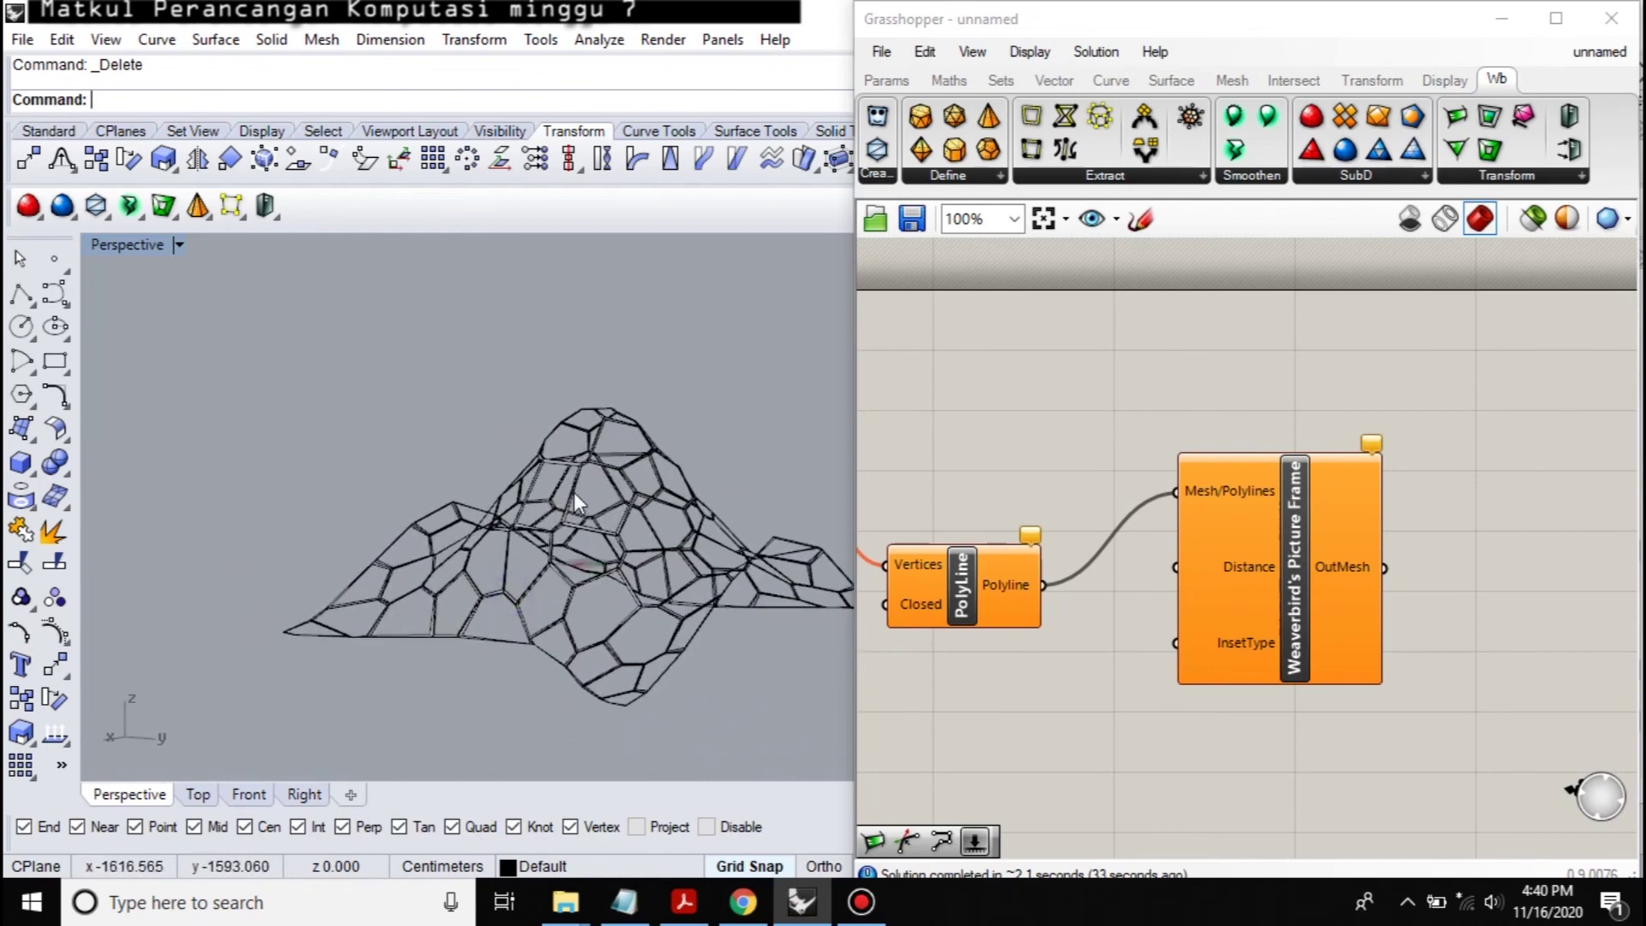
Step: Set the Perspective viewport to Rendered display mode and inspect the frame mesh from different sides
left_click(179, 245)
left_click(411, 220)
scroll(682, 588, "up", 5)
right_click_drag(683, 589, 677, 567)
scroll(676, 567, "down", 6)
right_click_drag(511, 532, 669, 517, "shift")
scroll(635, 573, "up", 5)
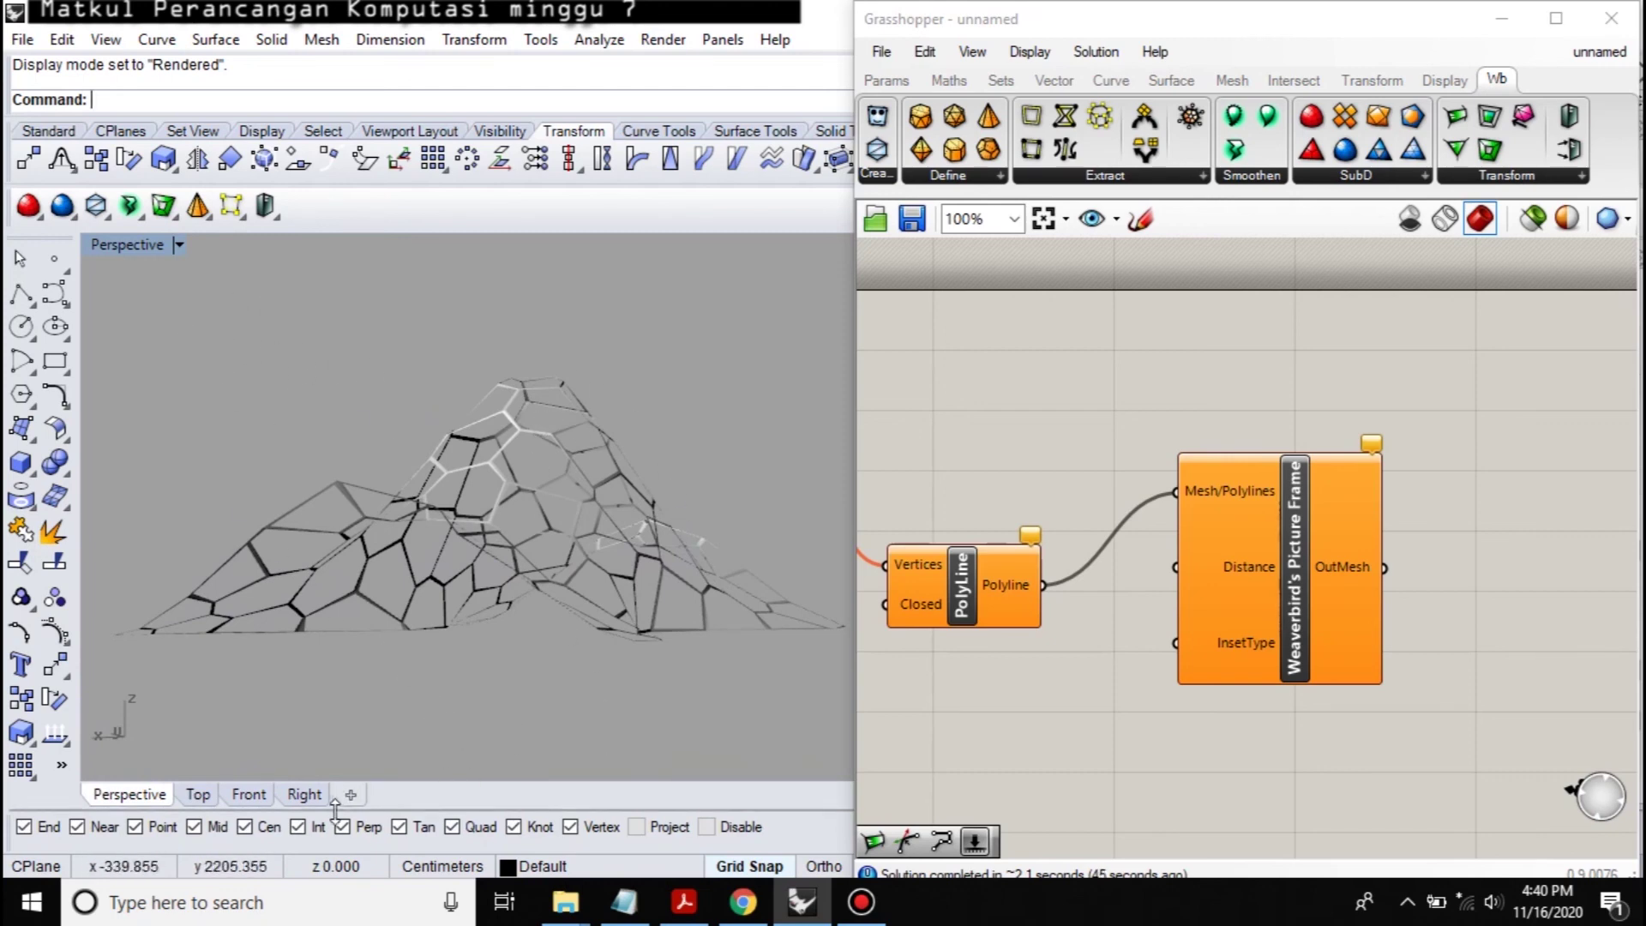
Step: Switch to the Notepad target list and highlight the line "Control Surface dan manipulation"
left_click(615, 911)
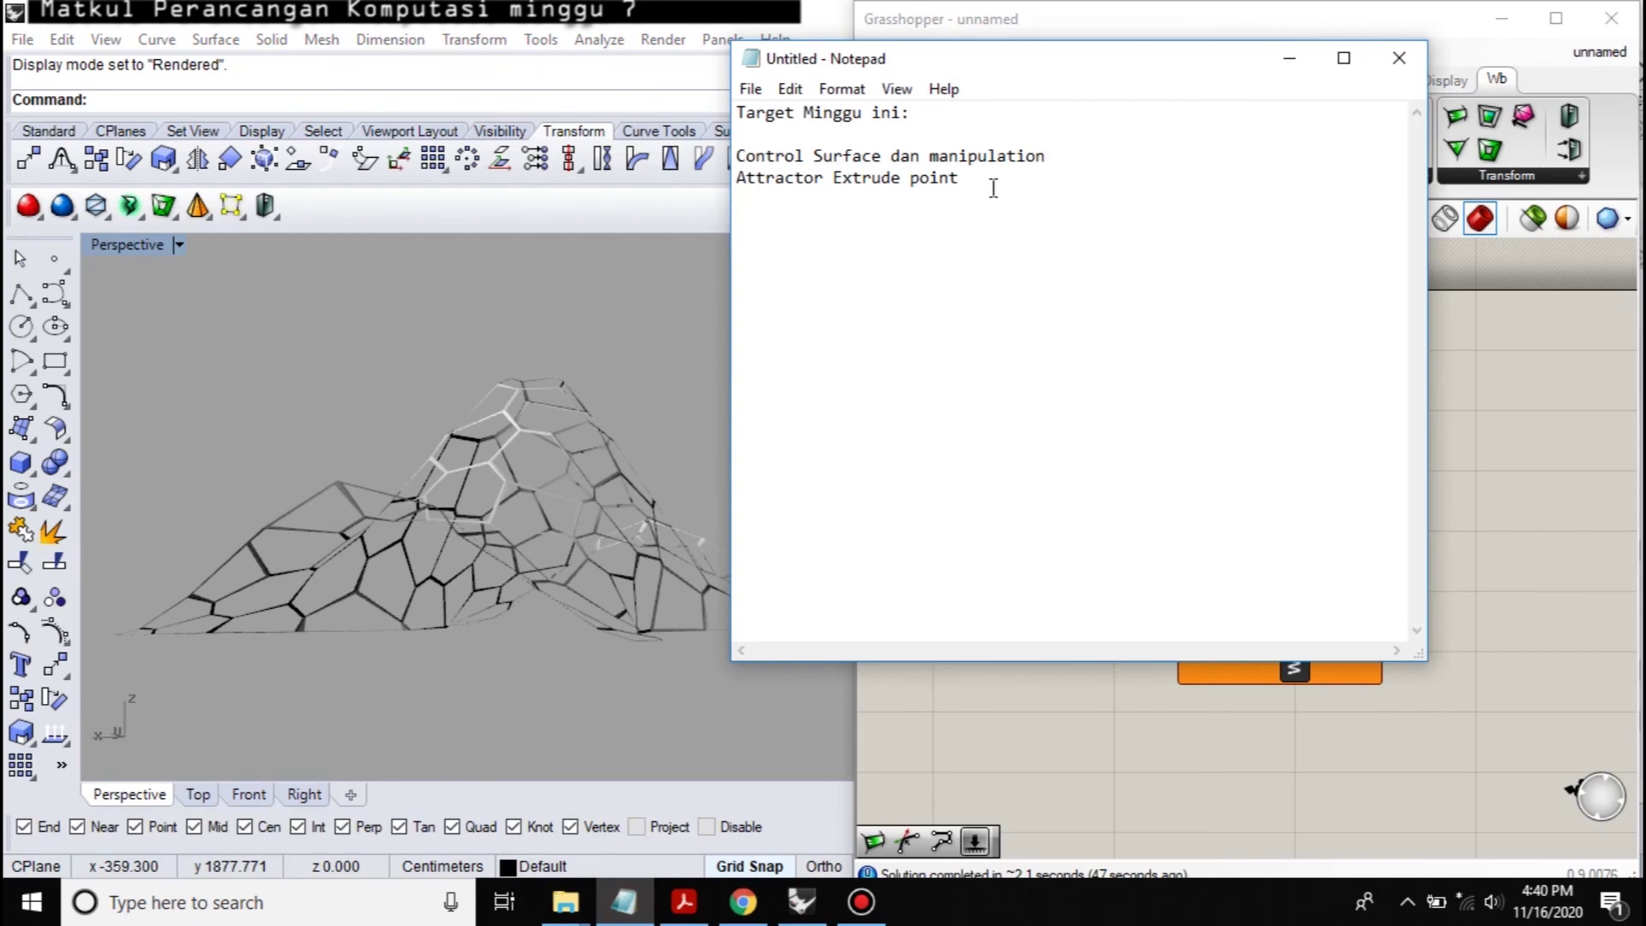
left_click_drag(1063, 158, 818, 154)
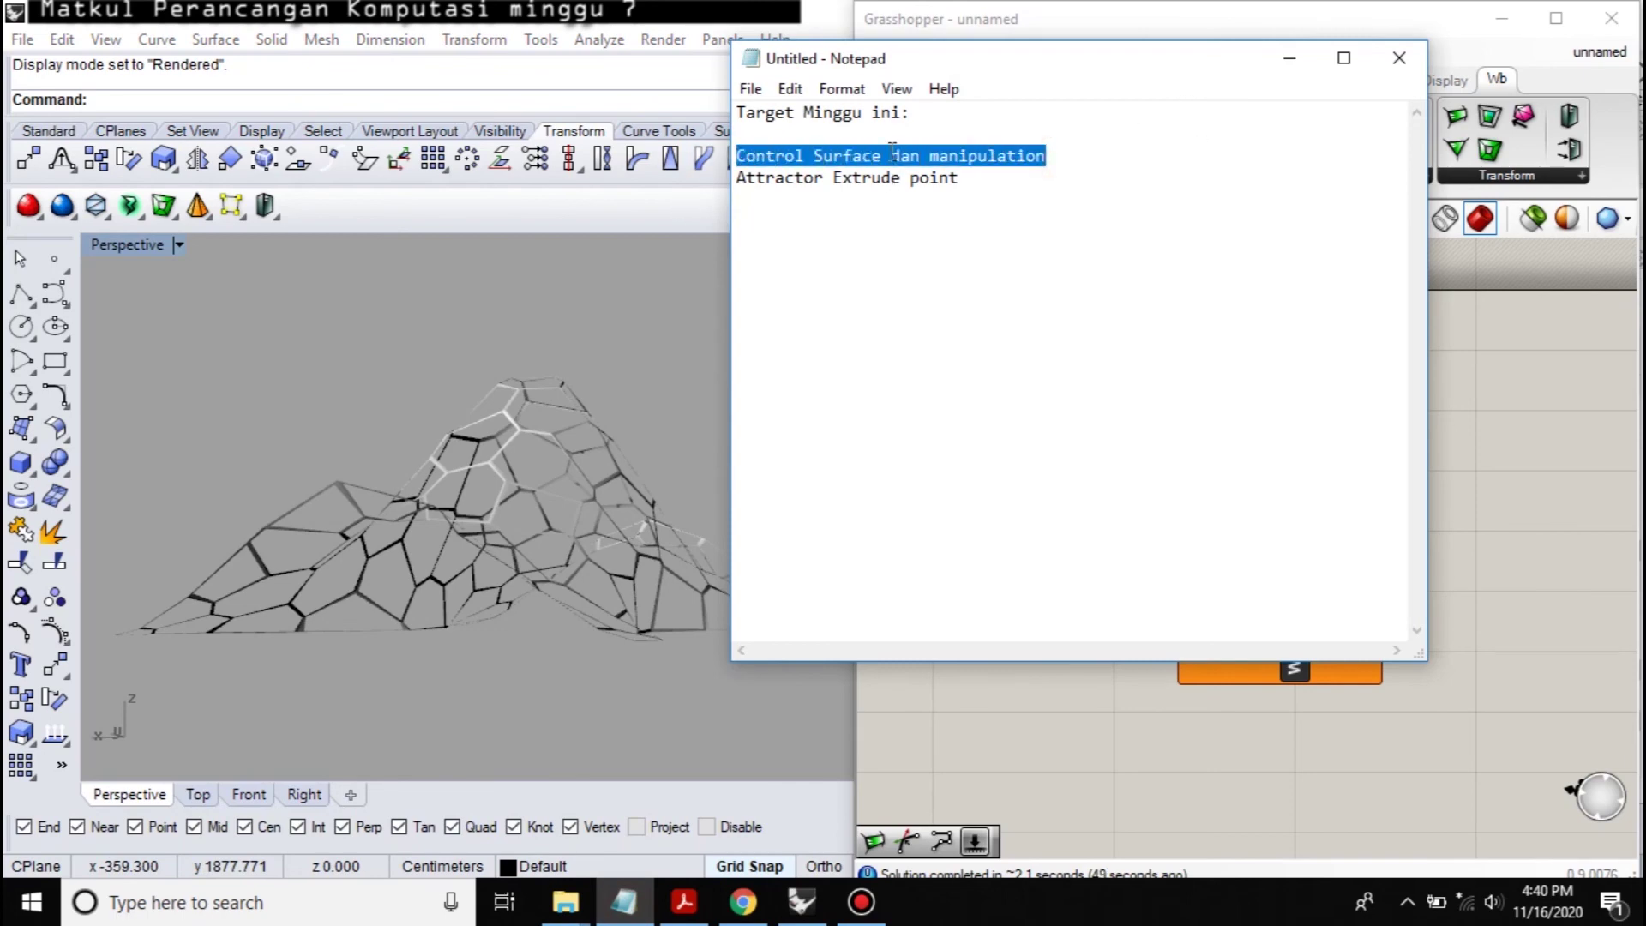